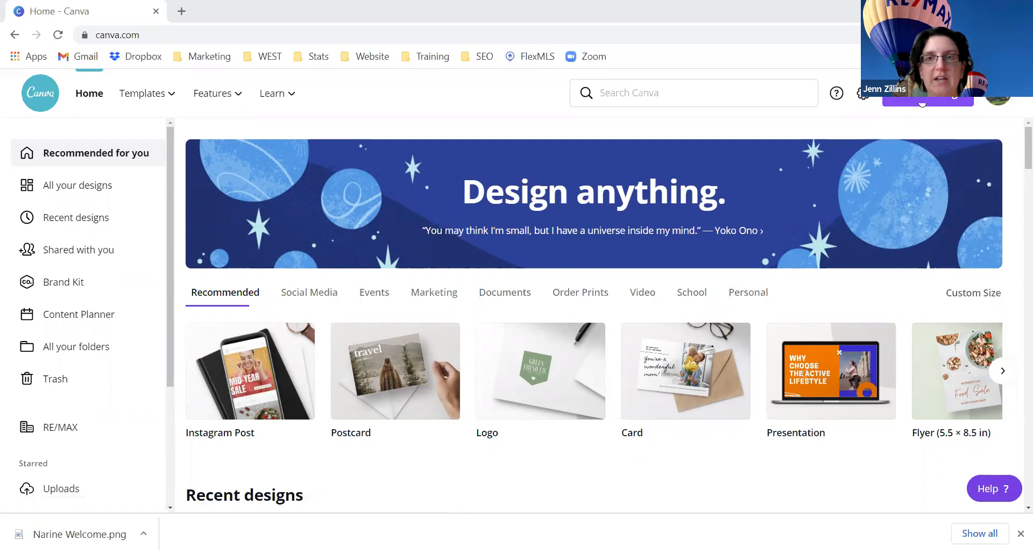
# - Create a new blank design using the Facebook Post format
pyautogui.click(921, 102)
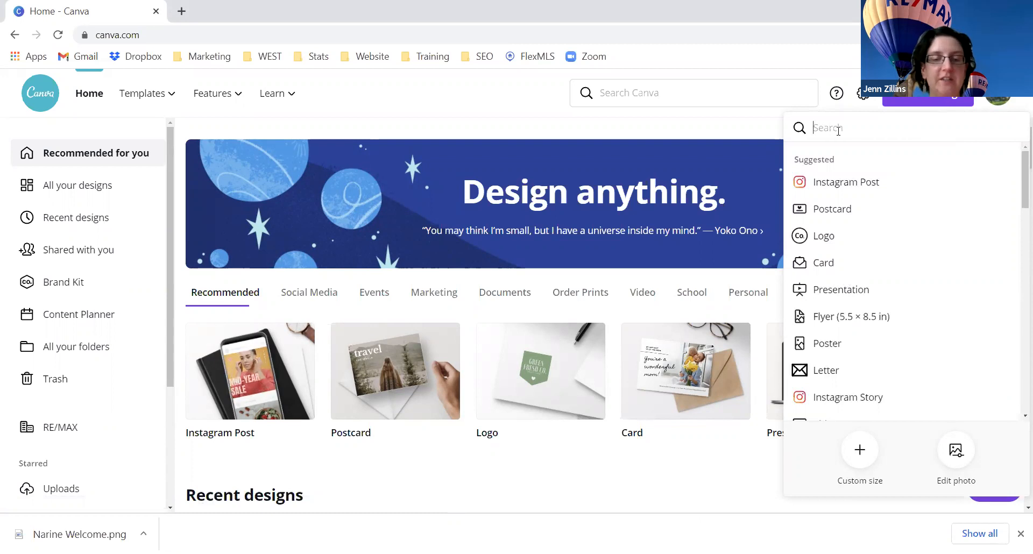
pyautogui.write('facebook')
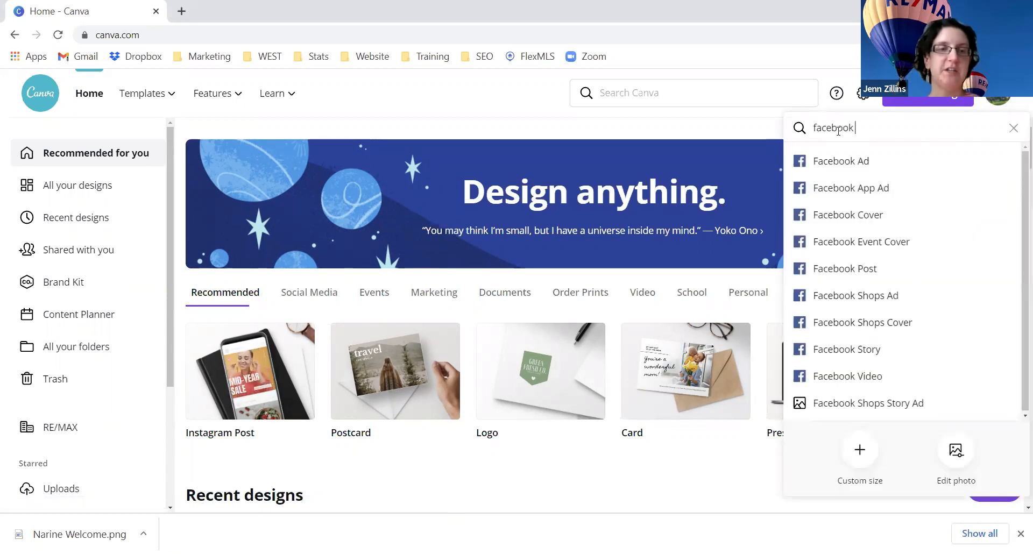
pyautogui.write(' post')
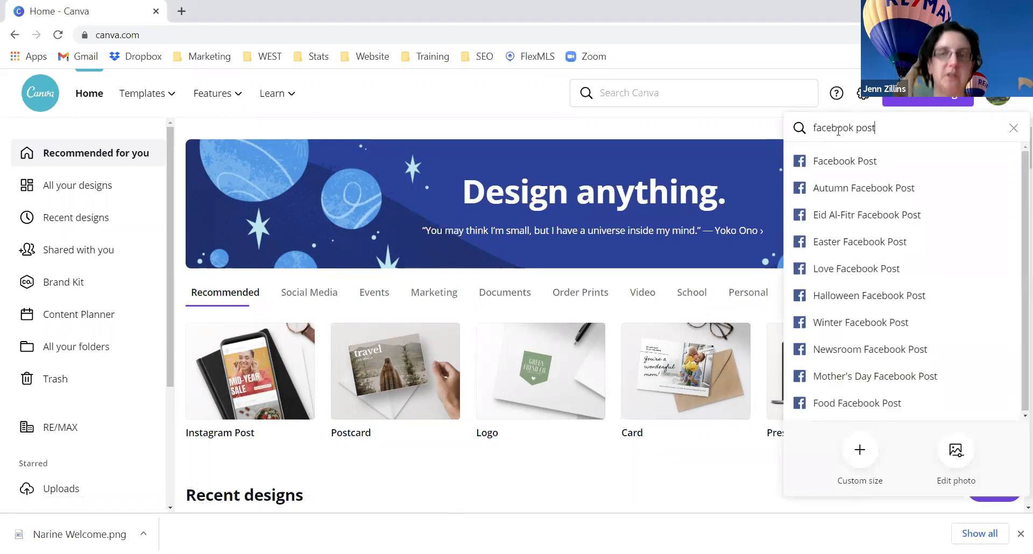
pyautogui.click(844, 160)
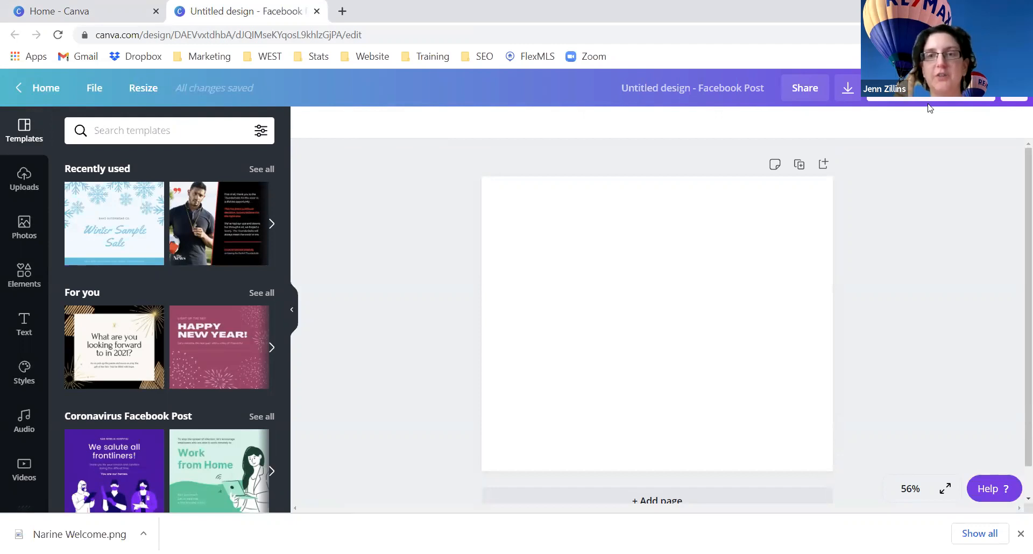
pyautogui.click(650, 263)
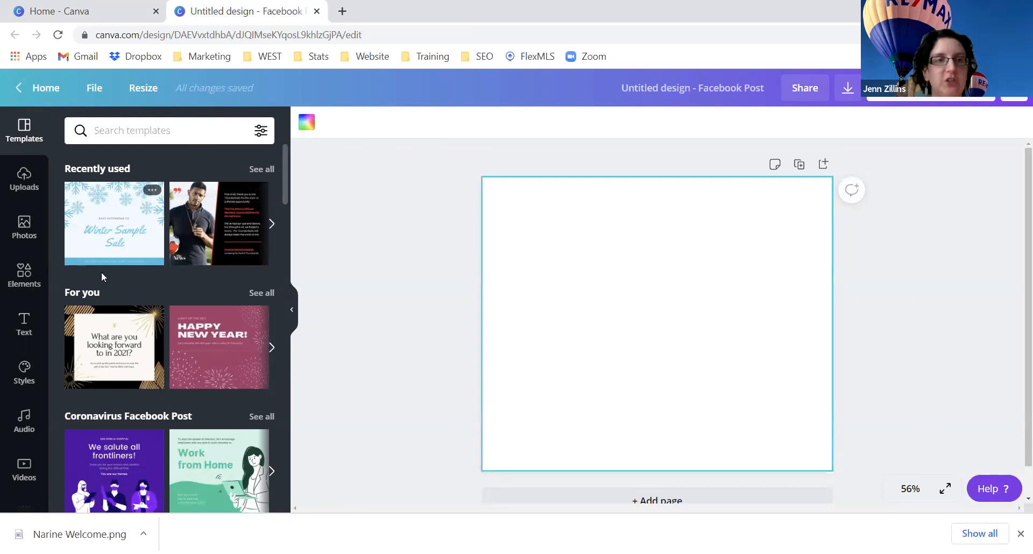
# - Browse the Facebook Post template categories, from Coronavirus and Newsroom through the seasonal ones to Winter and Easter
pyautogui.scroll(-3, 113, 308)
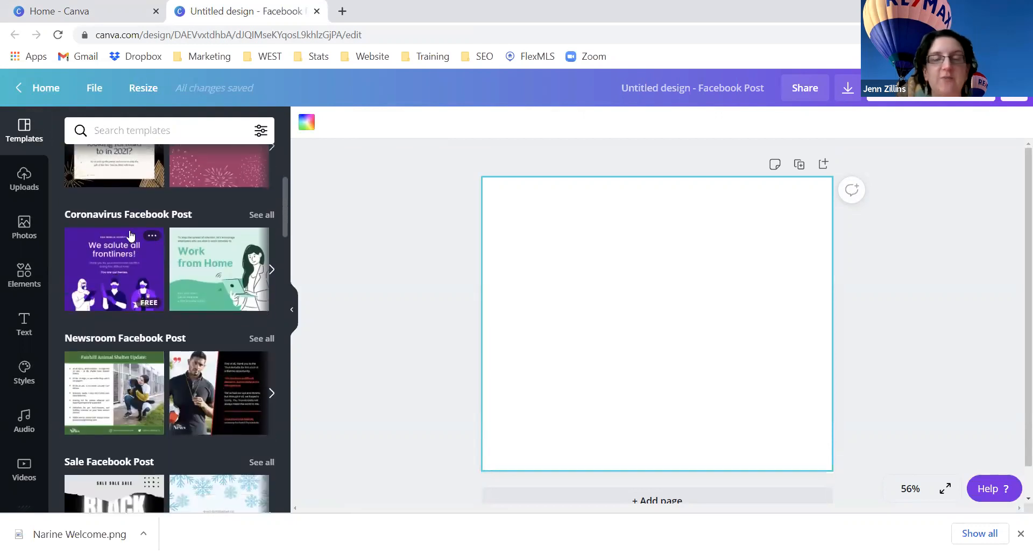
pyautogui.scroll(-1, 147, 283)
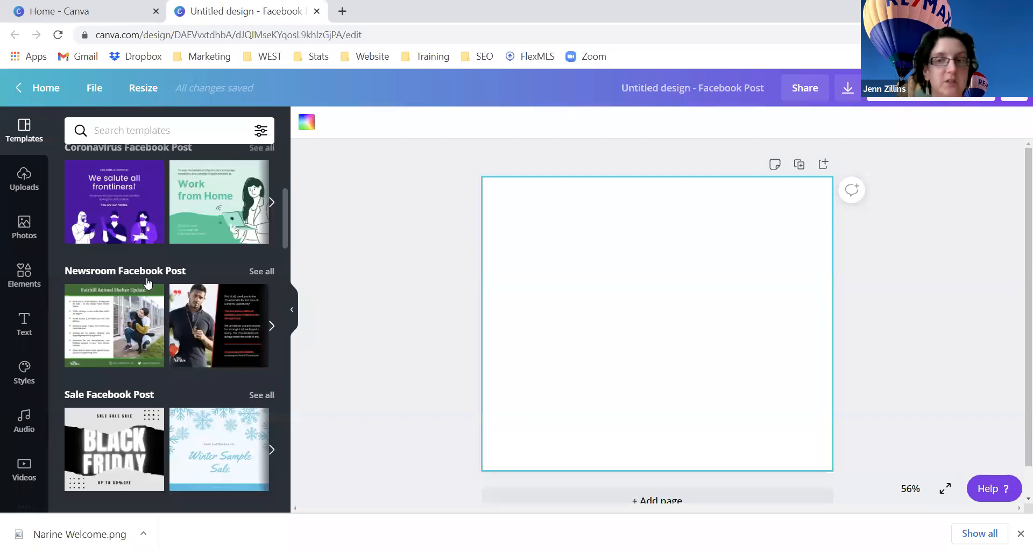
pyautogui.scroll(-2, 149, 282)
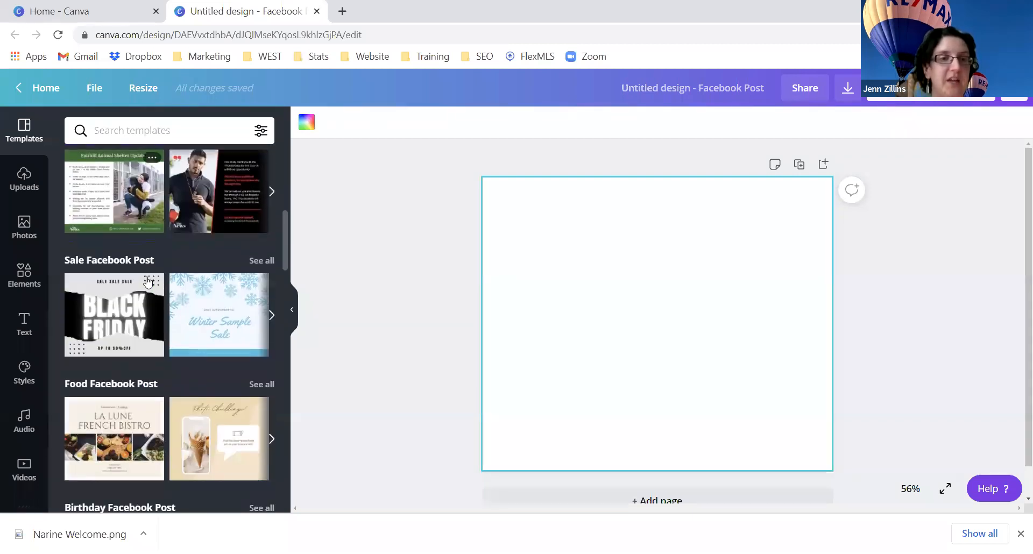
pyautogui.scroll(-1, 126, 290)
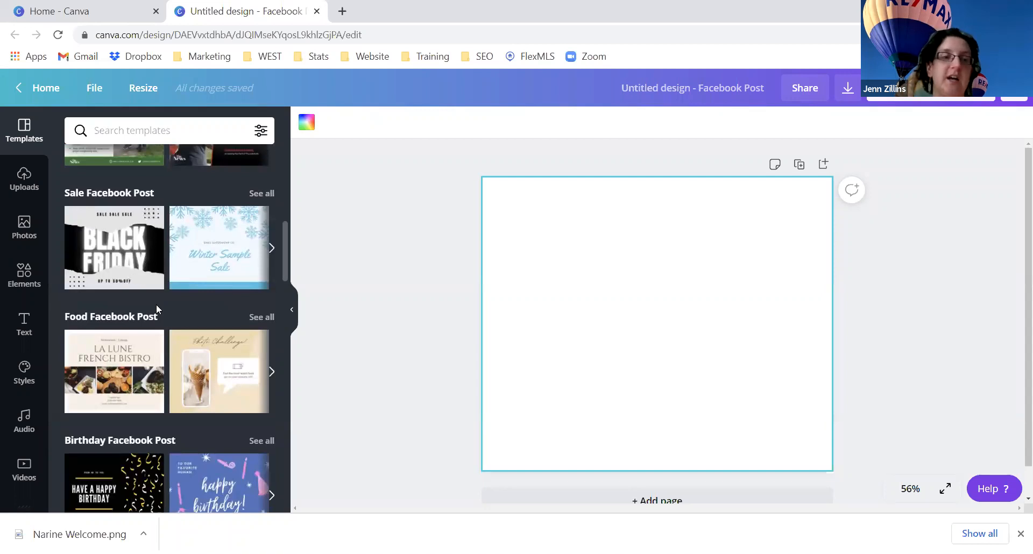
pyautogui.scroll(-1, 156, 305)
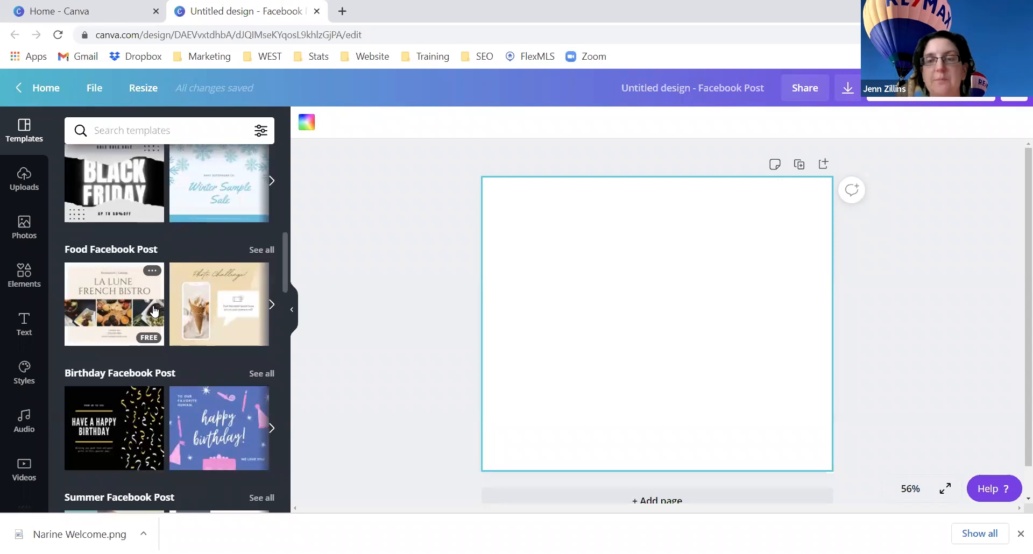
pyautogui.scroll(1, 154, 311)
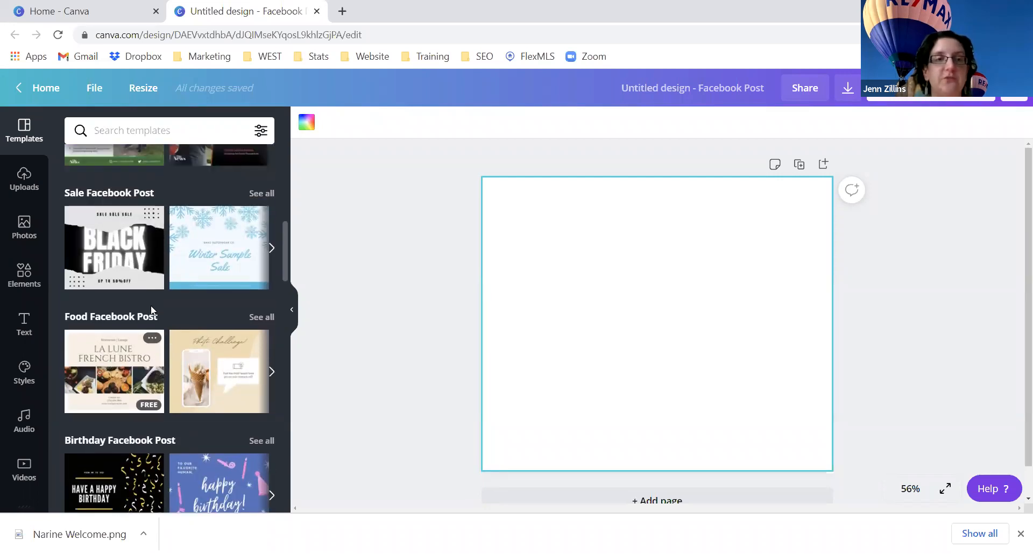
pyautogui.scroll(-2, 151, 305)
pyautogui.scroll(-1, 151, 305)
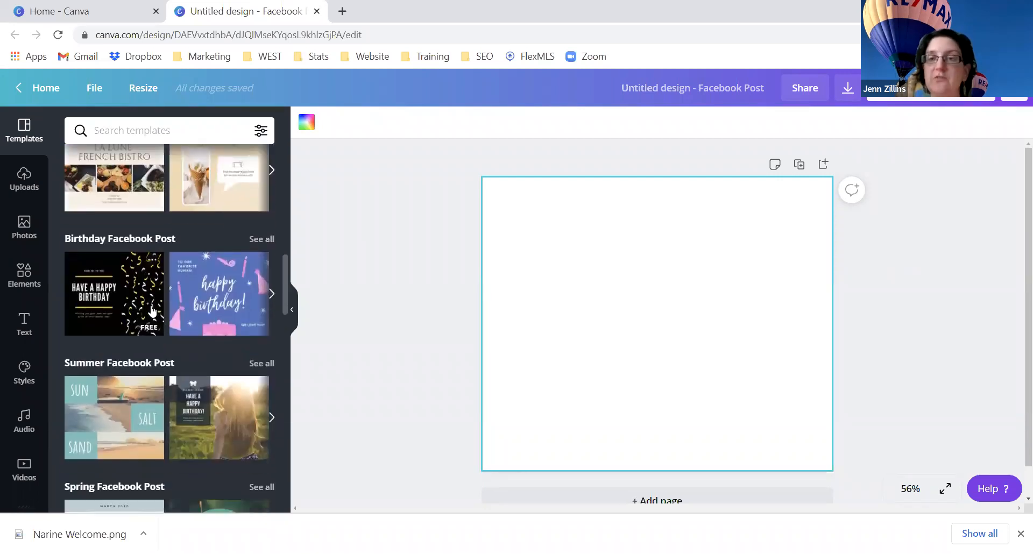
pyautogui.scroll(-1, 153, 311)
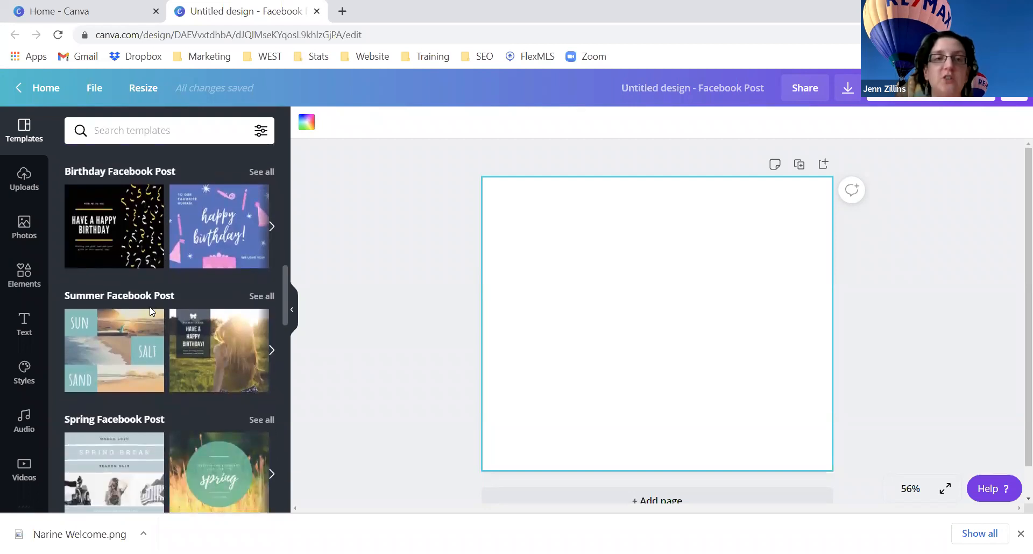
pyautogui.scroll(-1, 151, 311)
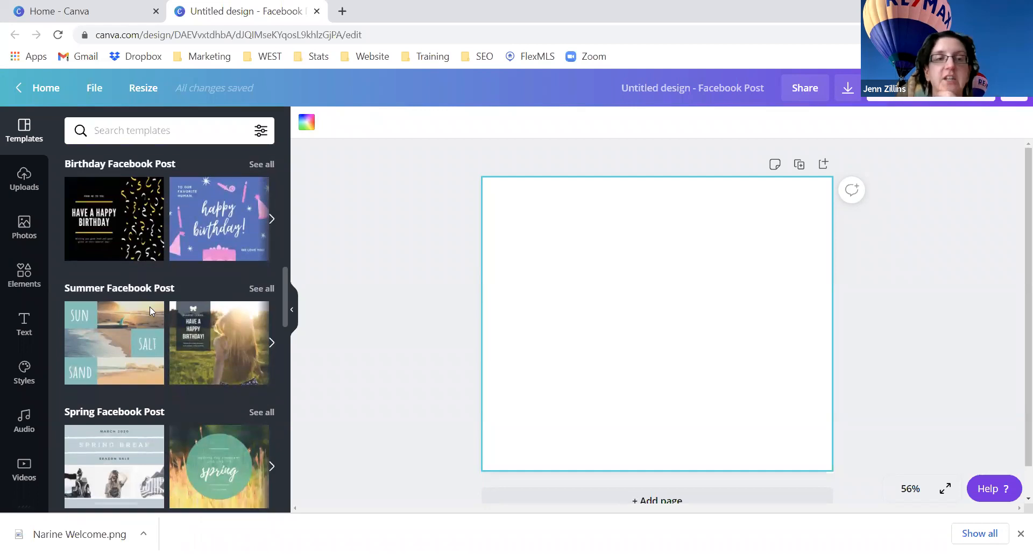
pyautogui.scroll(-1, 150, 310)
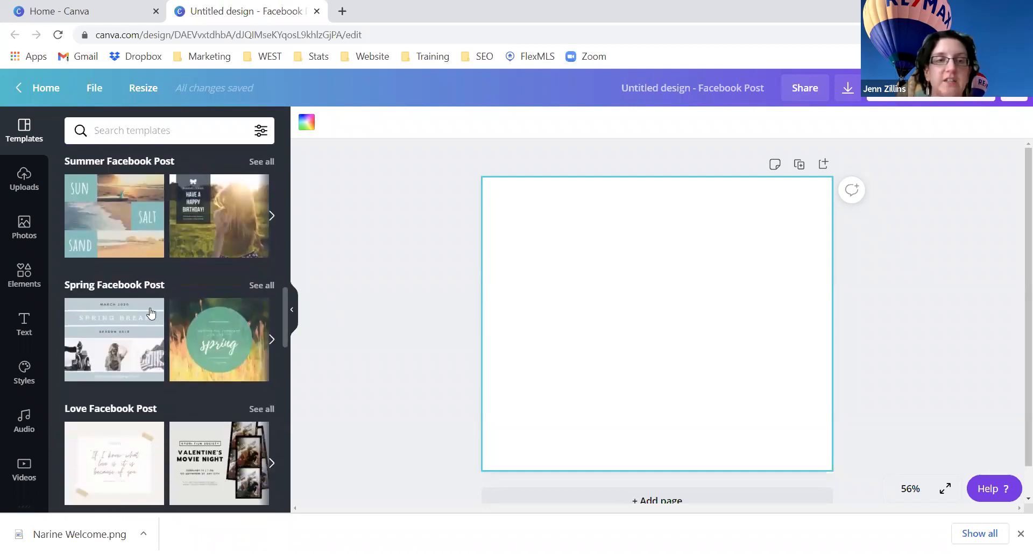
pyautogui.scroll(-1, 155, 320)
pyautogui.scroll(-4, 157, 325)
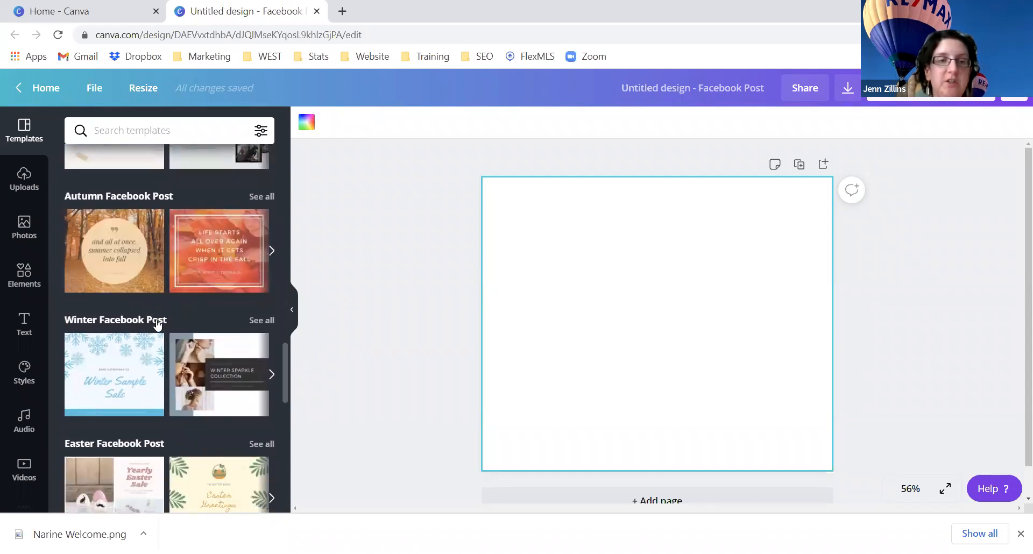
pyautogui.scroll(-1, 218, 326)
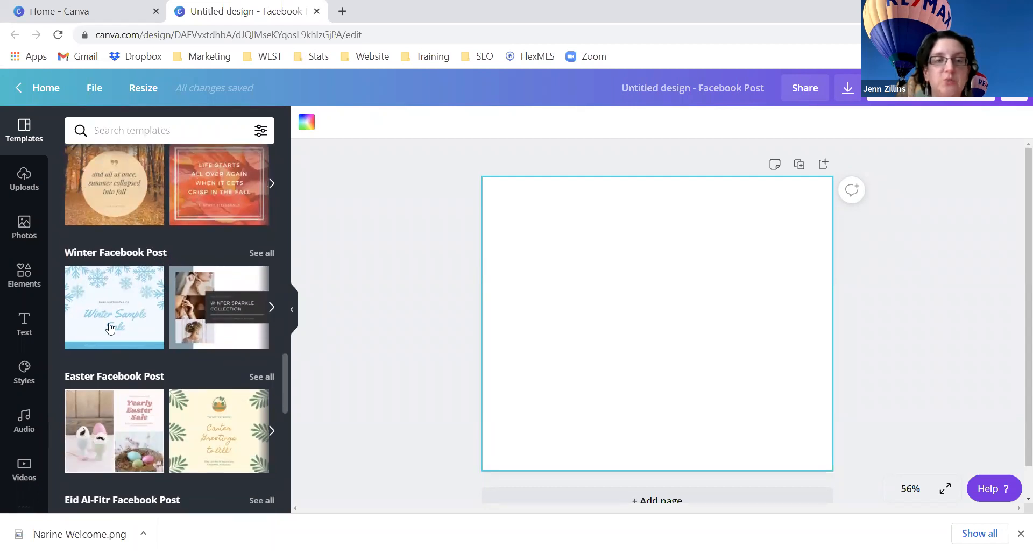
# - Show all Winter Facebook Post templates and look through the available designs
pyautogui.click(263, 253)
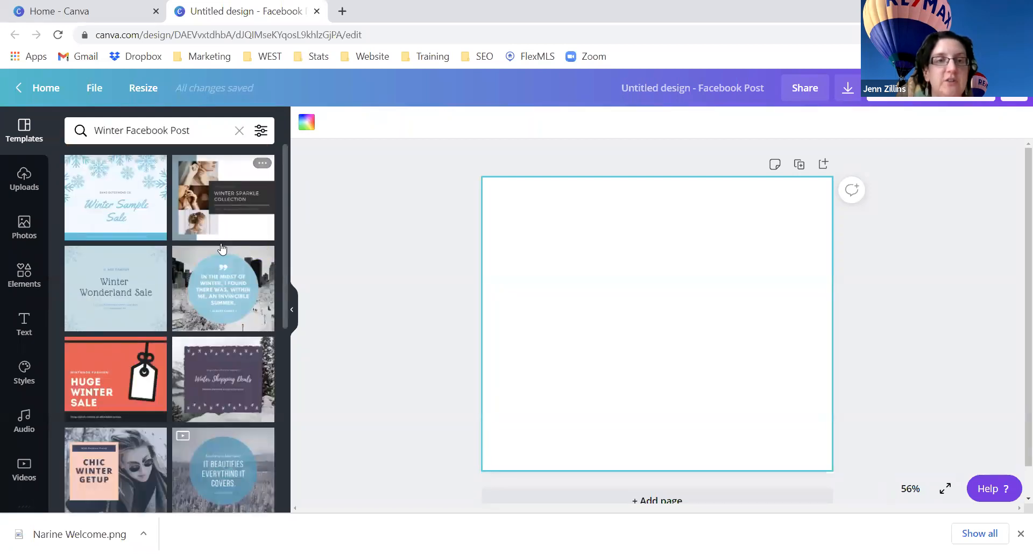
pyautogui.scroll(-2, 221, 249)
pyautogui.scroll(-4, 221, 249)
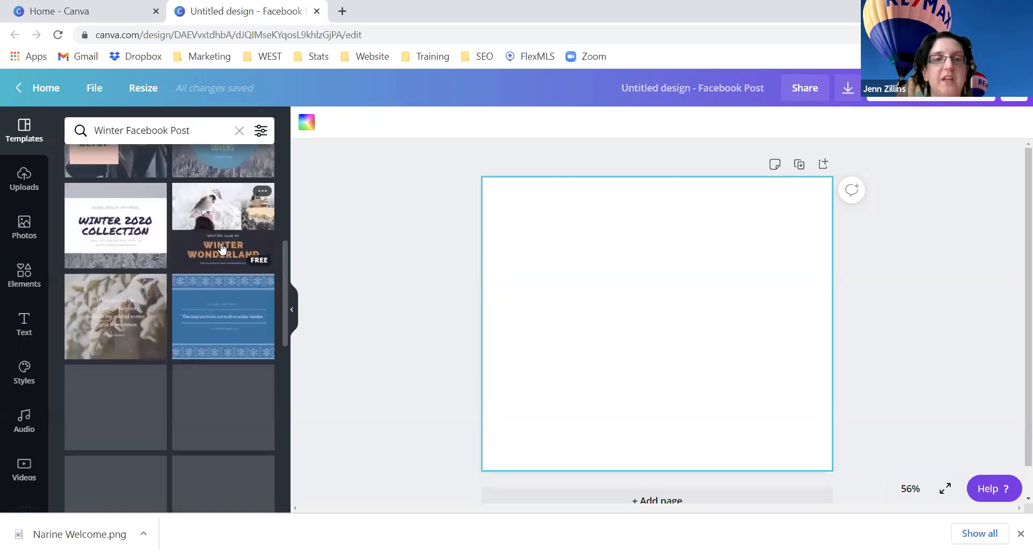
pyautogui.scroll(-7, 221, 247)
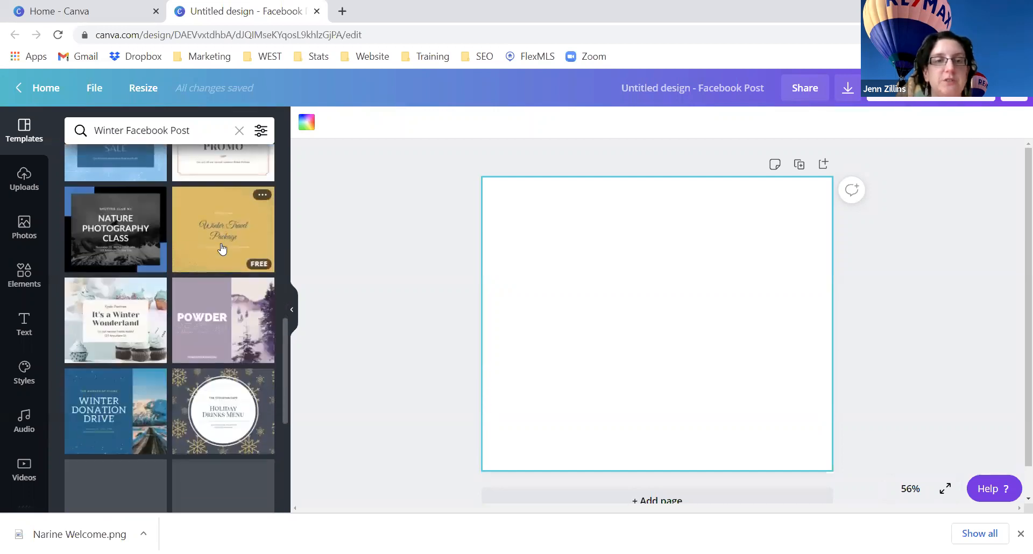
pyautogui.scroll(-2, 221, 247)
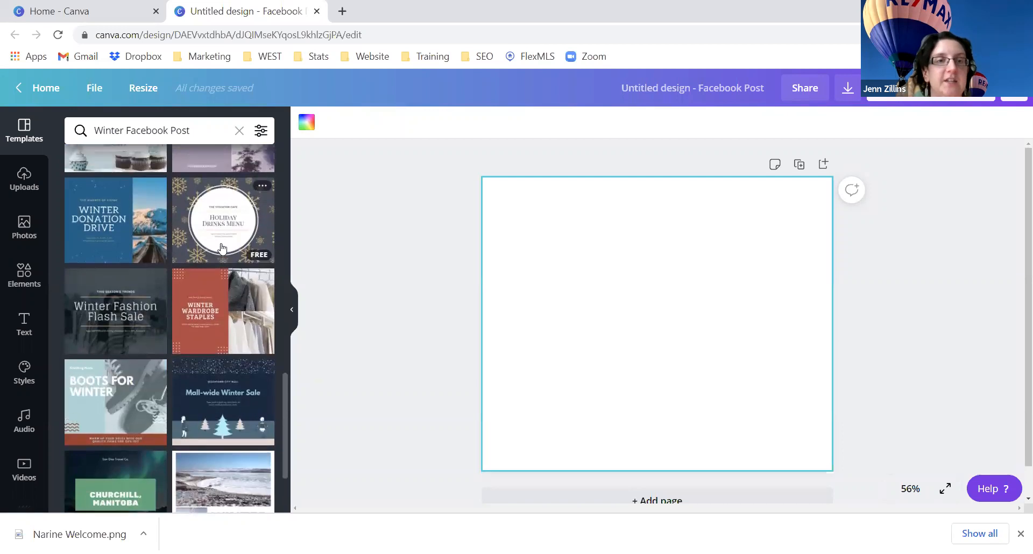
pyautogui.scroll(3, 222, 248)
pyautogui.scroll(7, 221, 247)
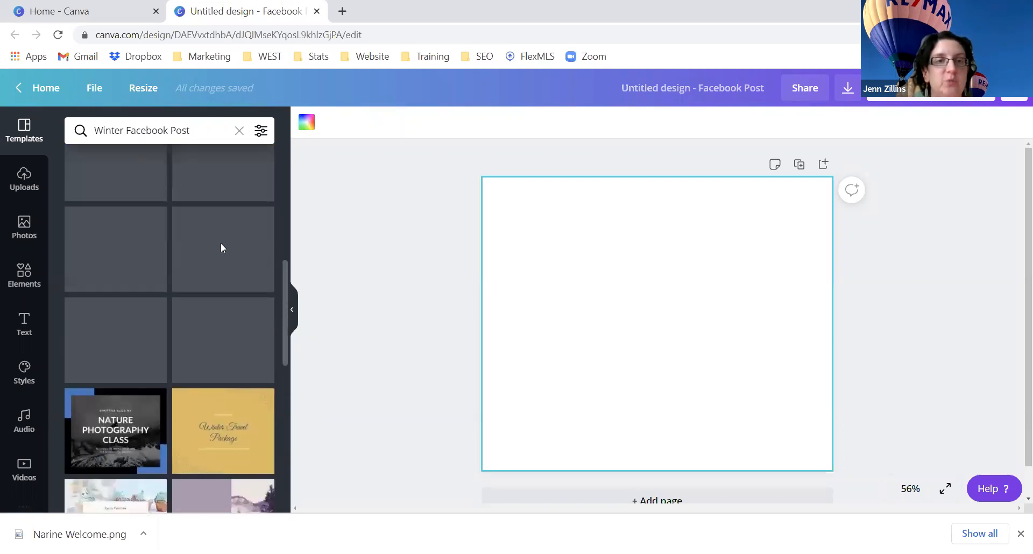
pyautogui.scroll(2, 220, 247)
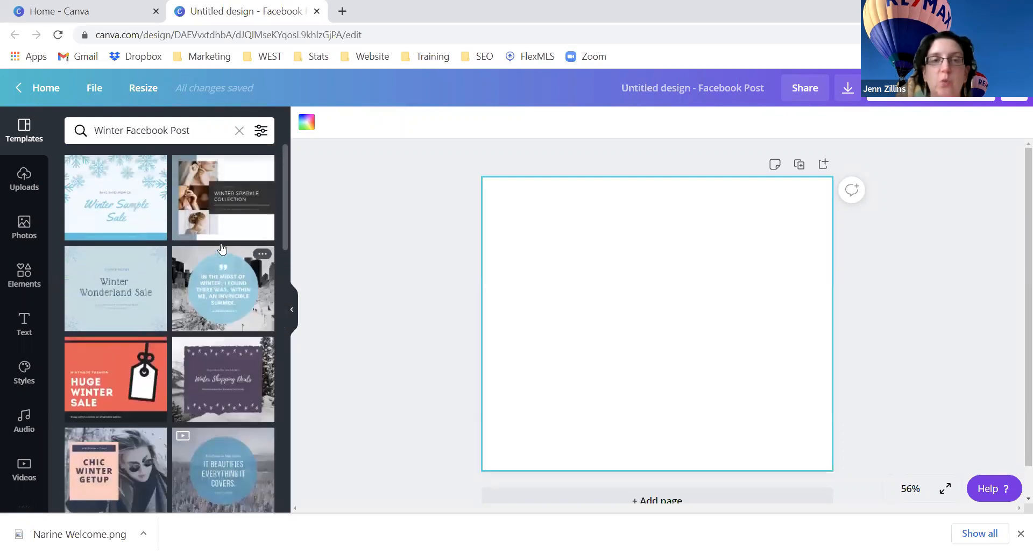
# - Try the Winter Sample Sale, Winter Sparkle Collection and blue-circle winter quote templates on the page
pyautogui.click(116, 203)
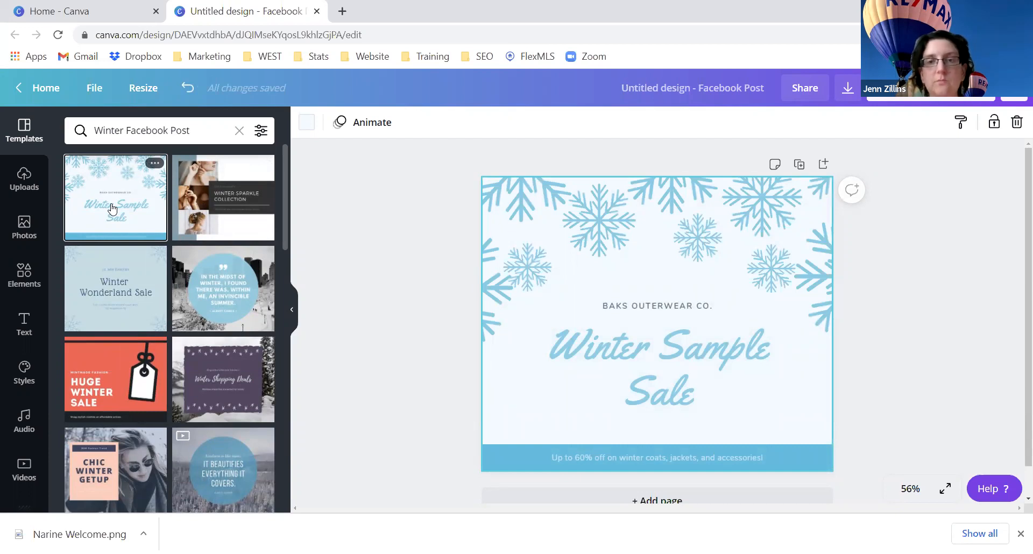
pyautogui.click(225, 216)
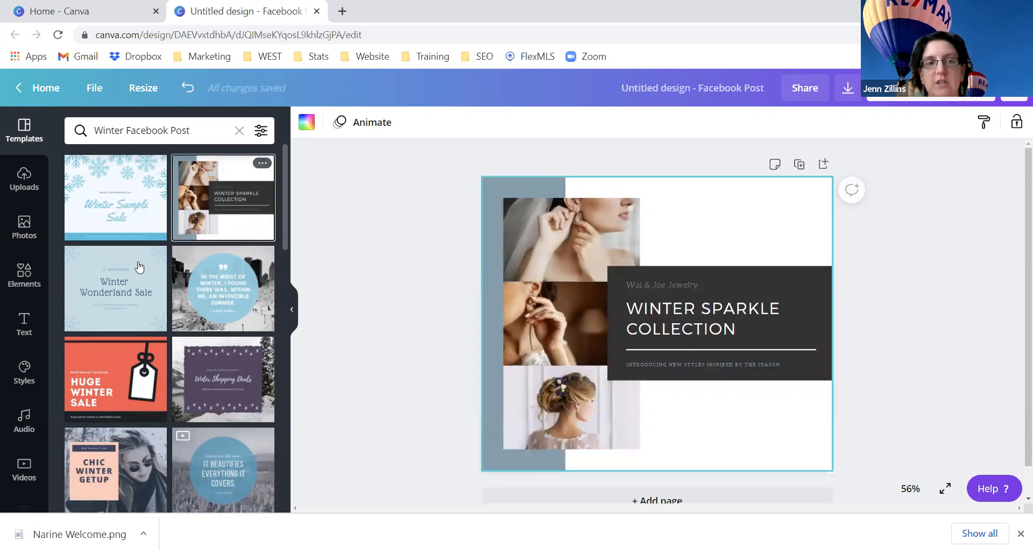
pyautogui.click(194, 278)
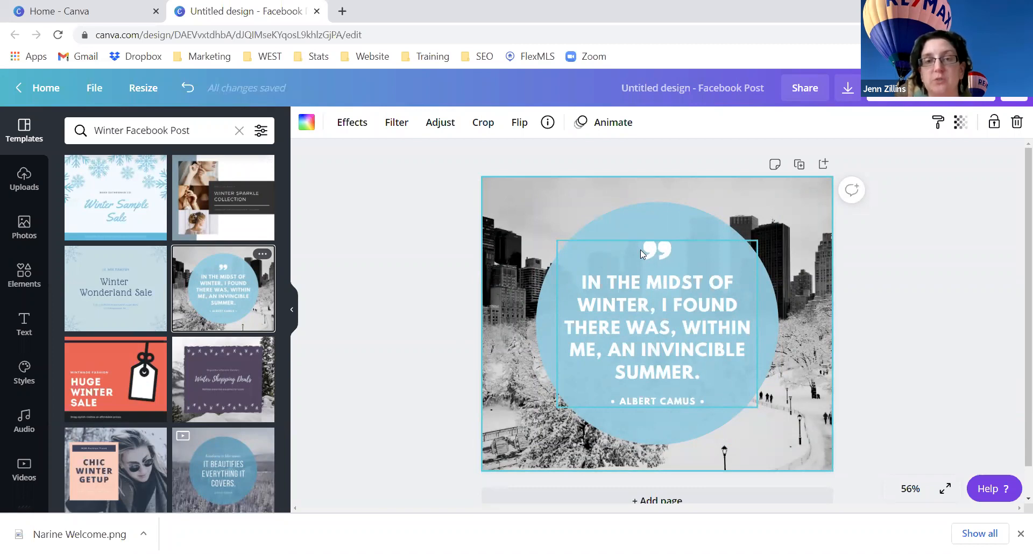
# - Apply the snowflake Winter Sample Sale template and replace its main heading with "Happy February!"
pyautogui.click(126, 217)
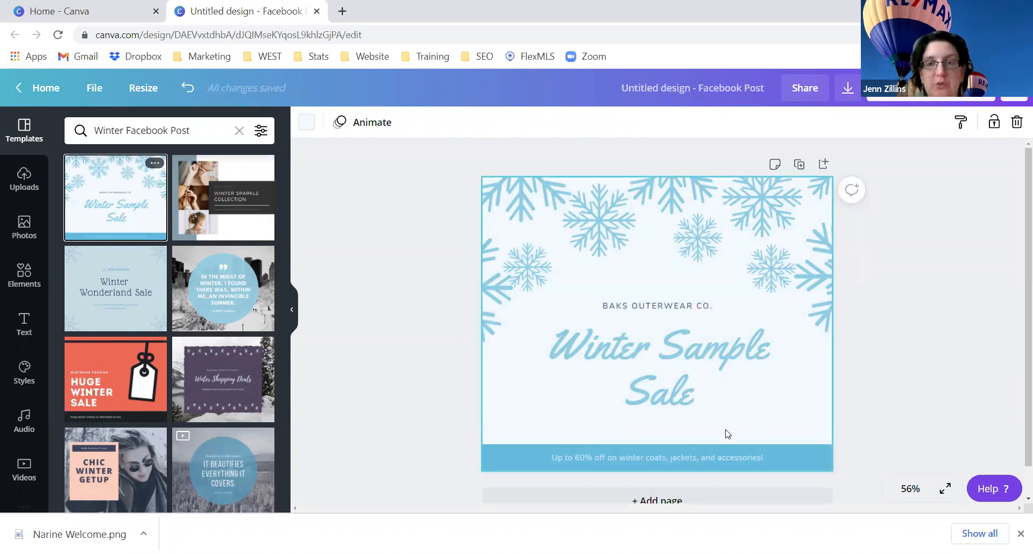
pyautogui.click(681, 351)
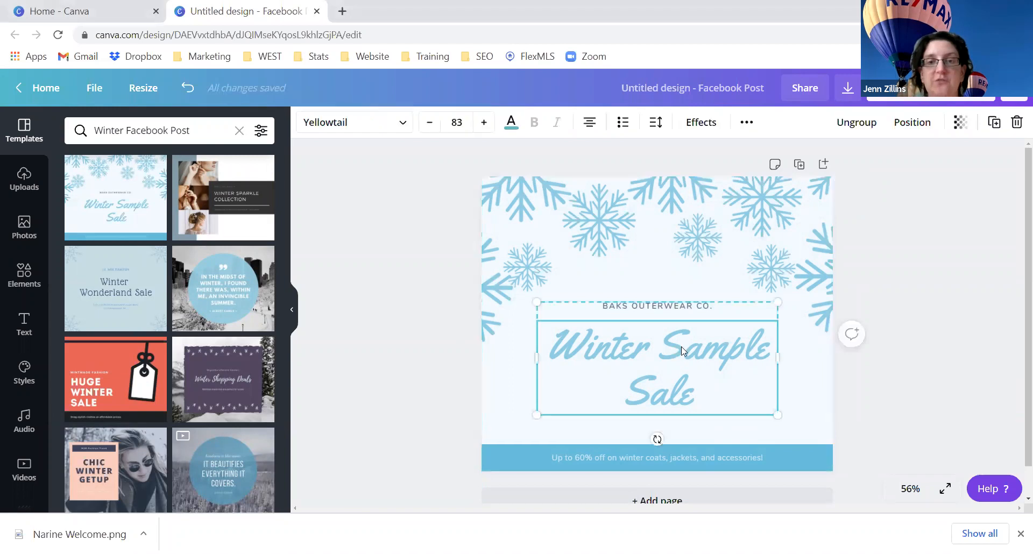
pyautogui.tripleClick(681, 346)
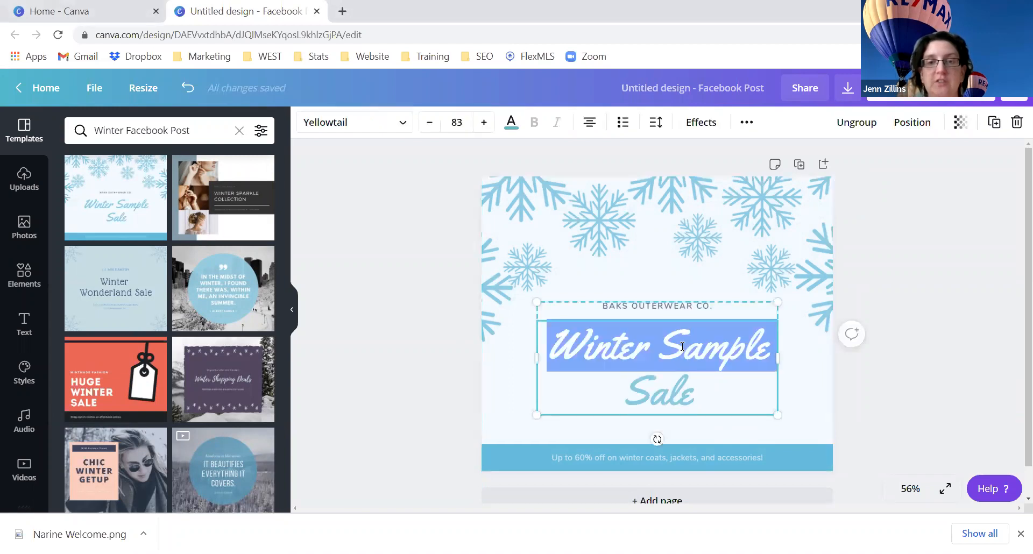
pyautogui.moveTo(698, 389); pyautogui.dragTo(557, 343)
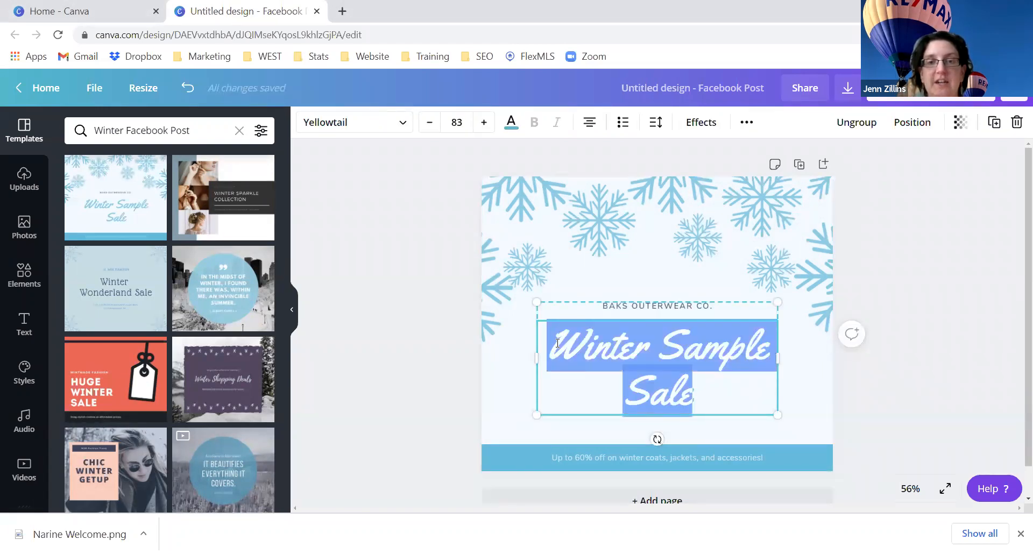
pyautogui.write('Happ')
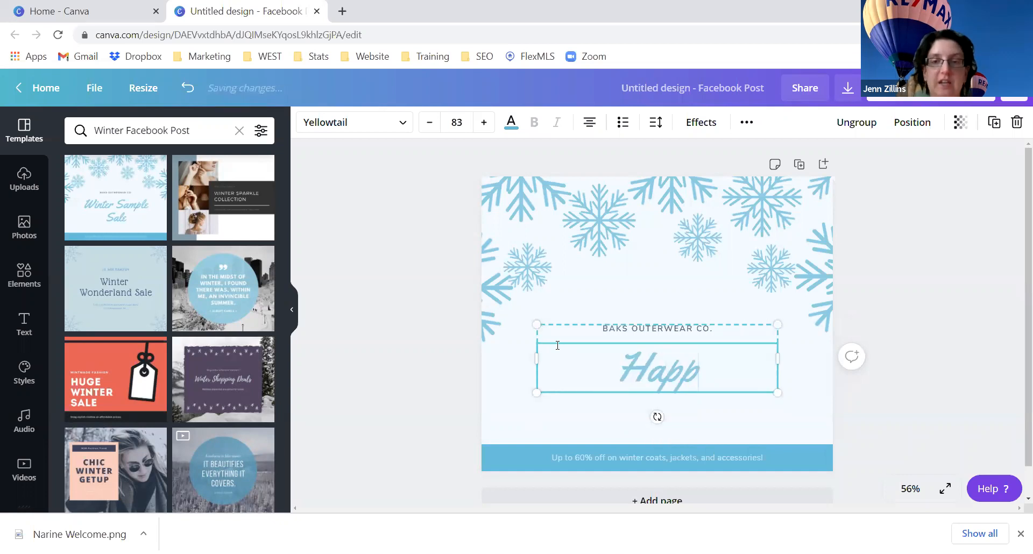
pyautogui.write('y February')
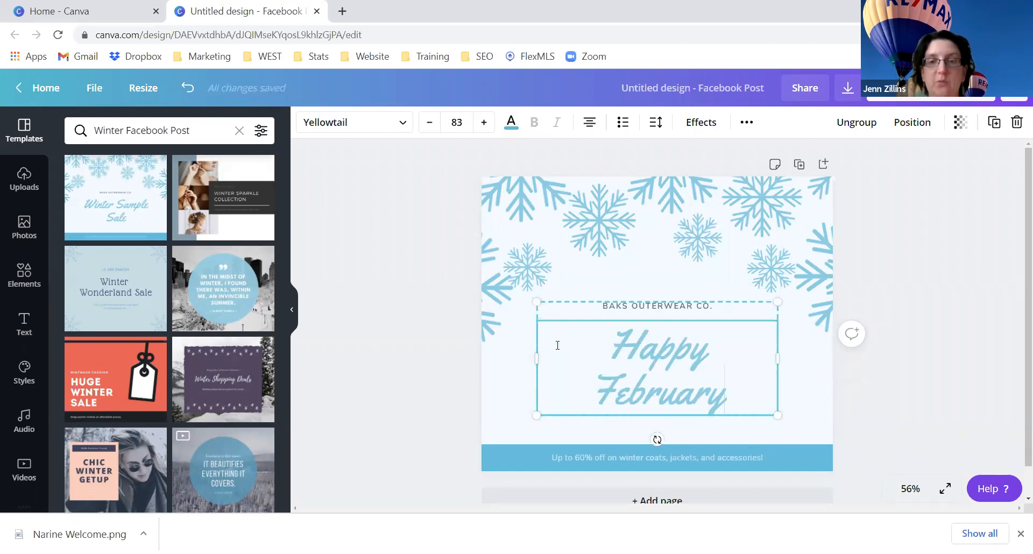
pyautogui.write('!')
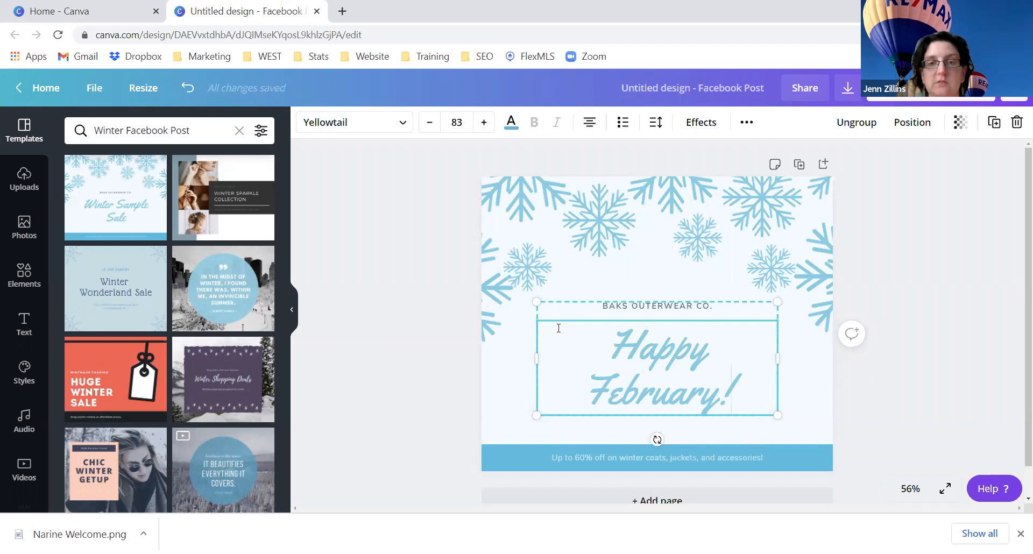
# - Replace the company name above the heading with "REAL ESTATE"
pyautogui.doubleClick(617, 307)
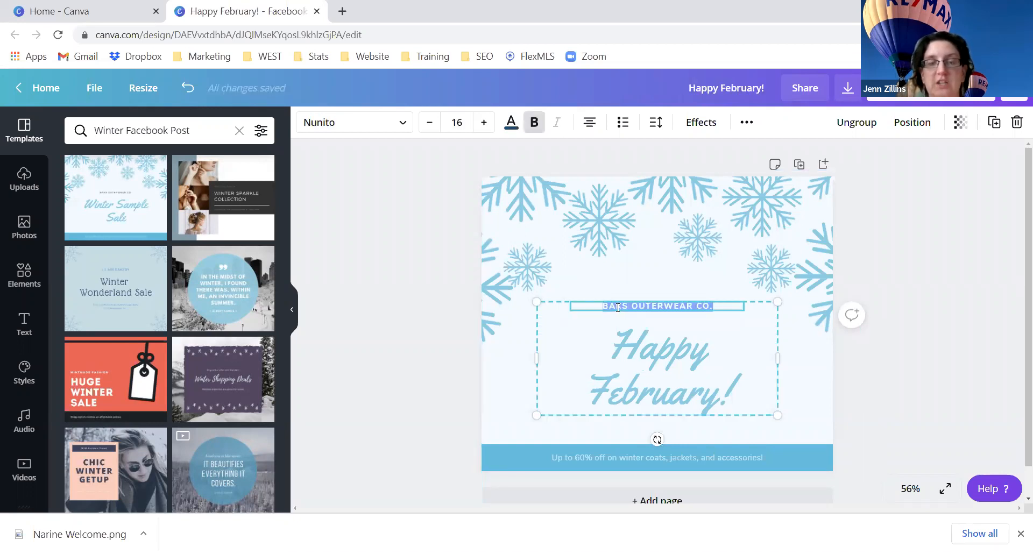
pyautogui.write('REAL ESTATE')
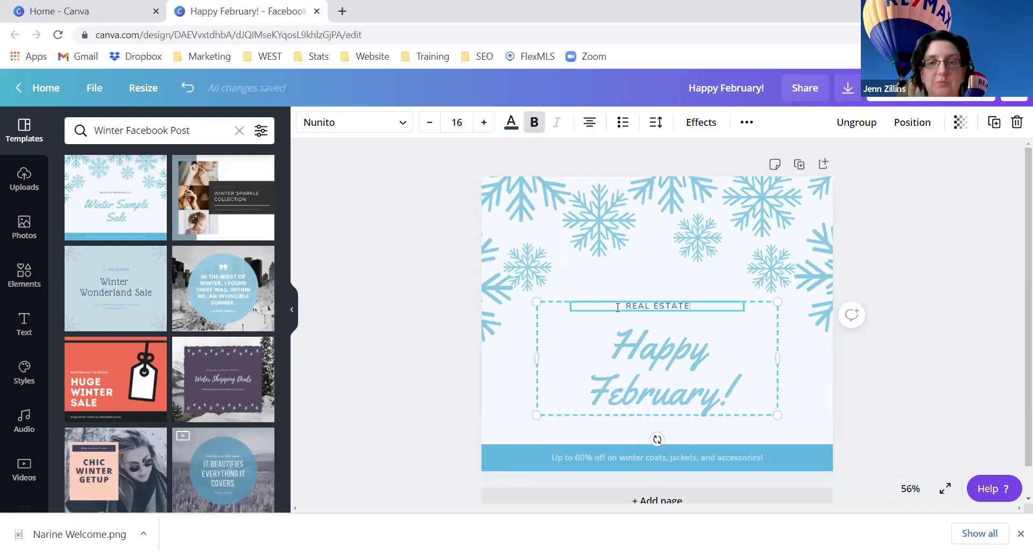
# - Select the bottom banner, the heading text and the snowflake graphic in turn to examine the design's separate elements
pyautogui.click(598, 459)
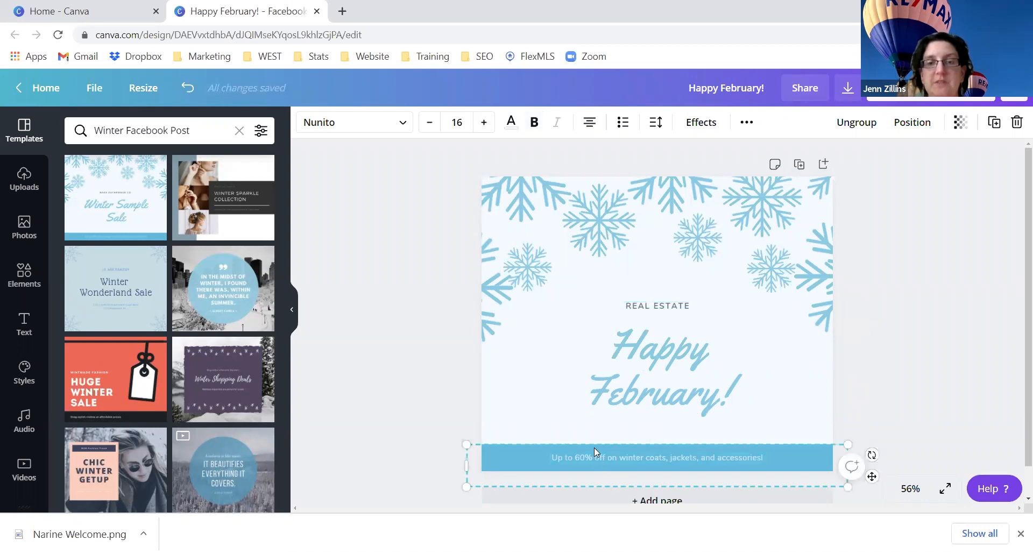
pyautogui.click(598, 404)
pyautogui.click(608, 249)
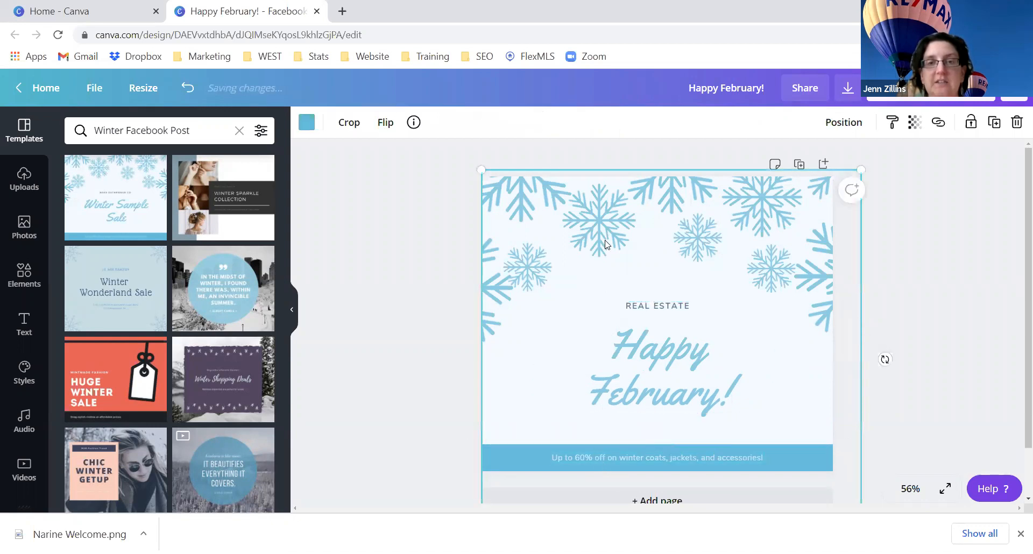
pyautogui.click(612, 322)
pyautogui.click(614, 261)
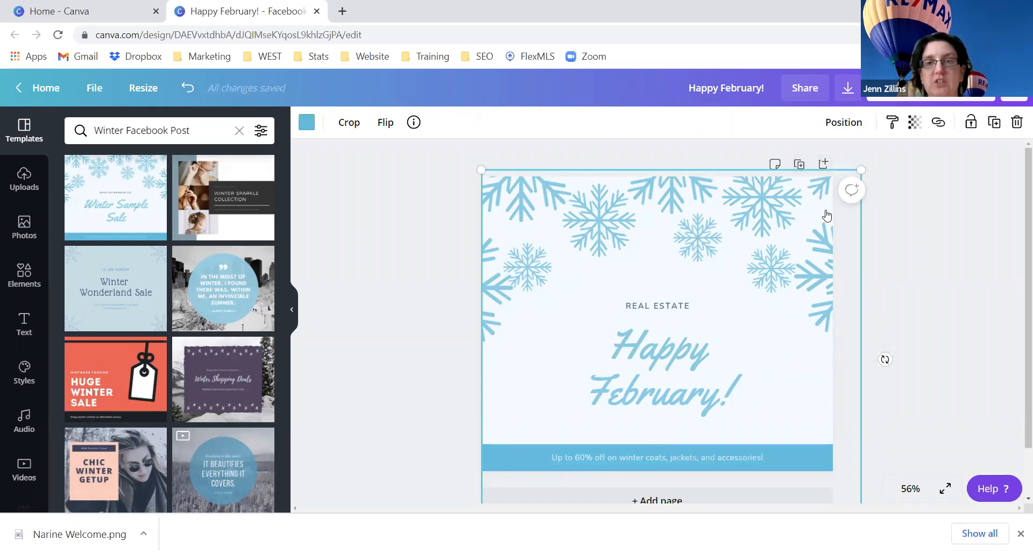
pyautogui.click(682, 363)
# - Ungroup the bottom banner and delete its "Up to 60% off on winter coats, jackets, and accessories!" text, keeping the blue bar
pyautogui.click(629, 460)
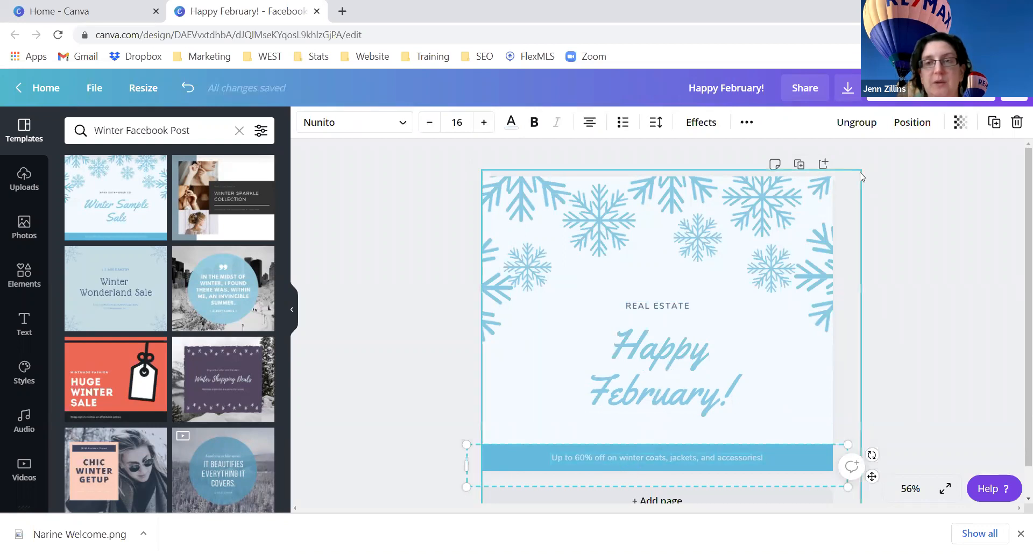
pyautogui.click(1017, 119)
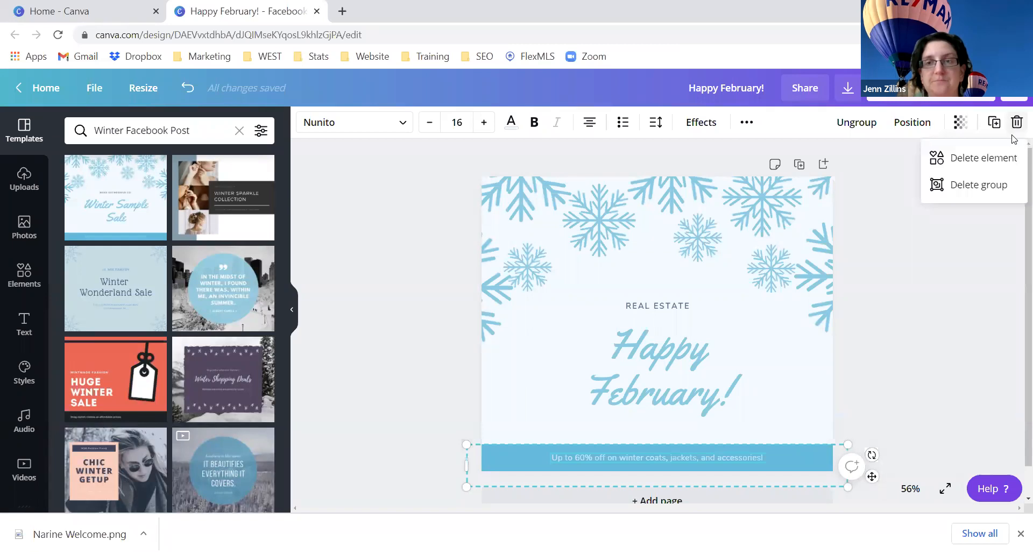
pyautogui.click(1017, 123)
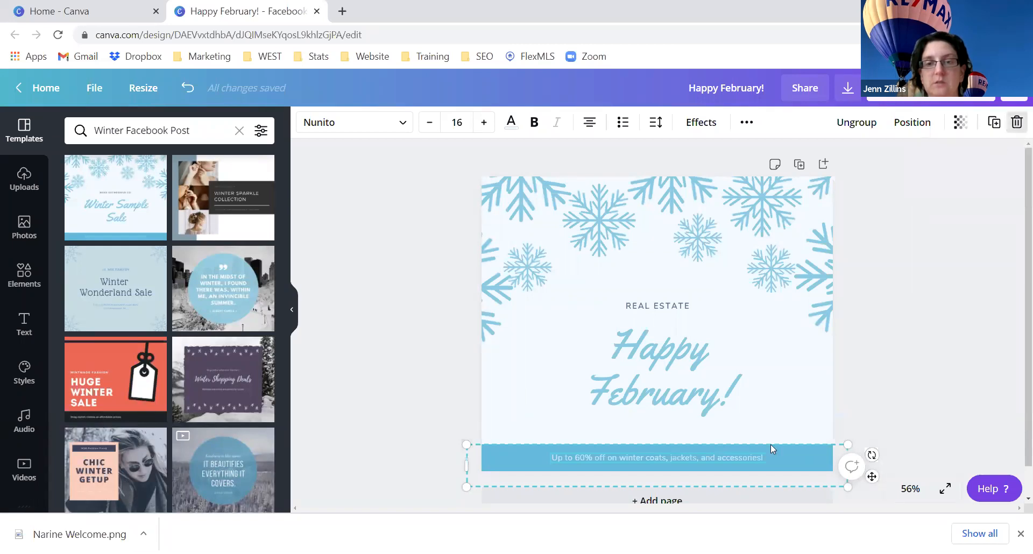
pyautogui.click(1016, 122)
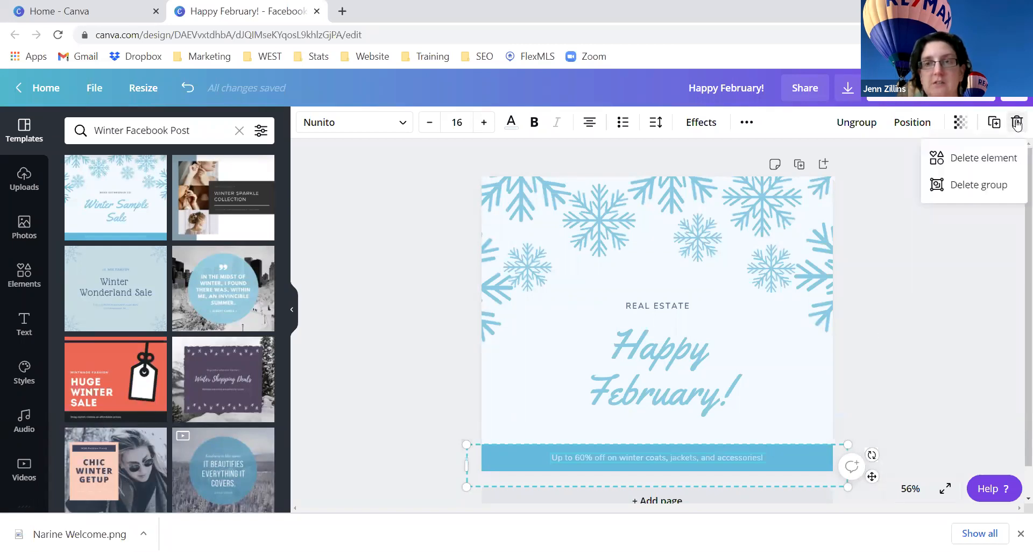
pyautogui.click(1017, 122)
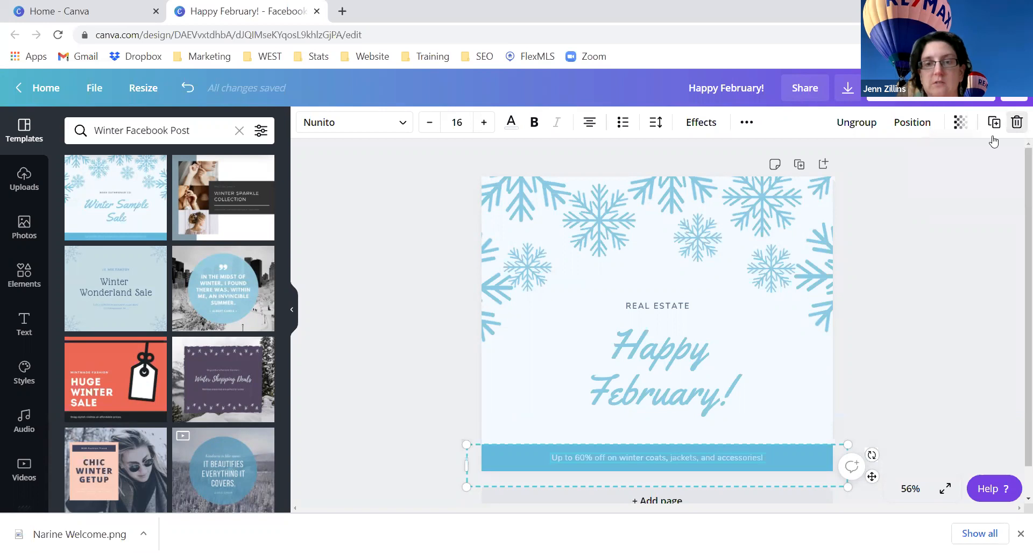
pyautogui.click(867, 128)
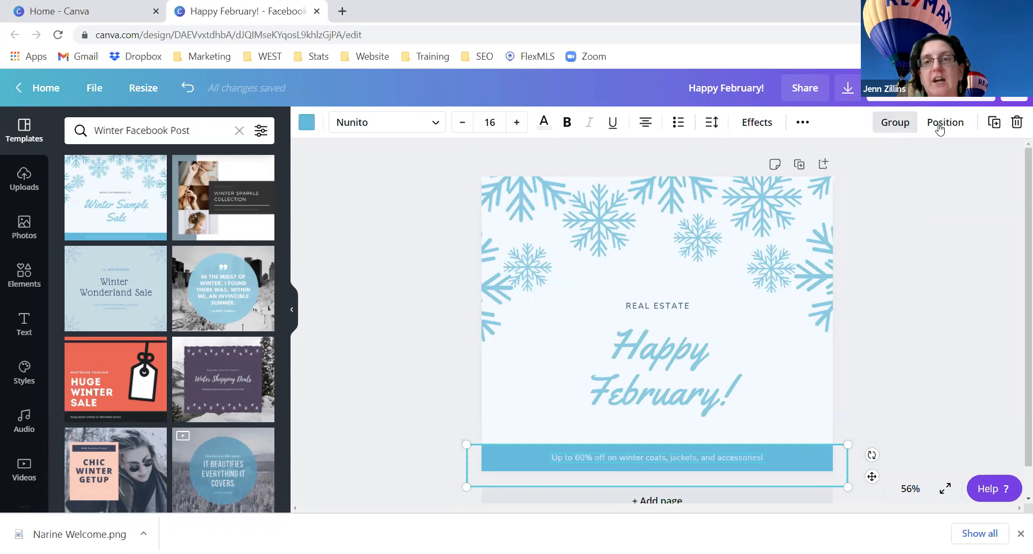
pyautogui.click(638, 458)
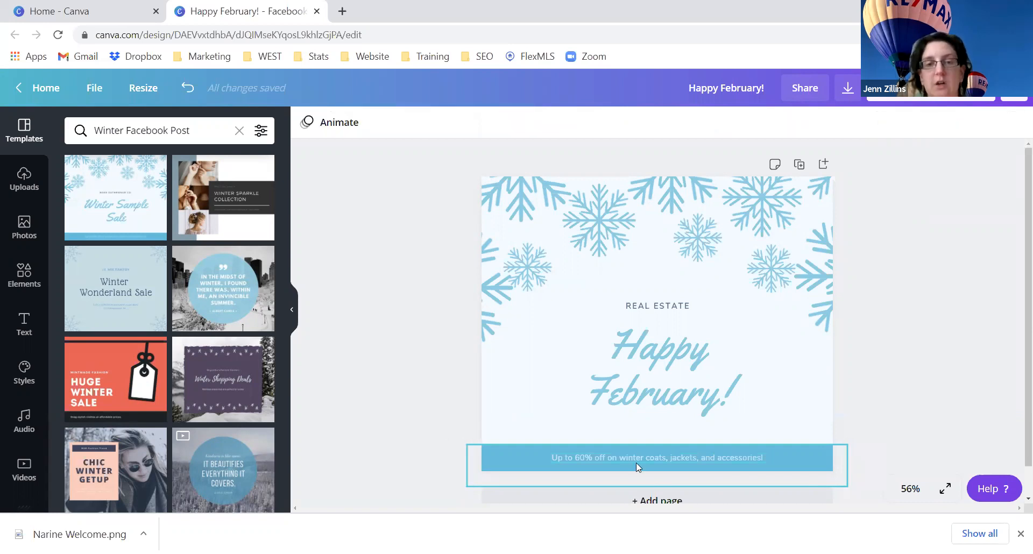
pyautogui.click(638, 458)
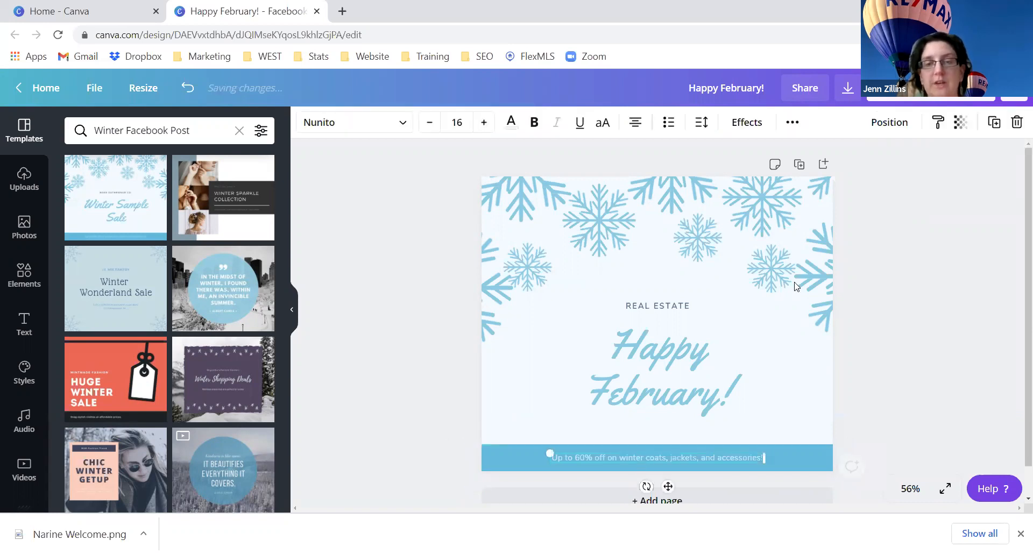
pyautogui.click(1017, 122)
# - Reposition the heading group, the snowflake graphic and the blue bottom bar slightly within the design
pyautogui.click(643, 374)
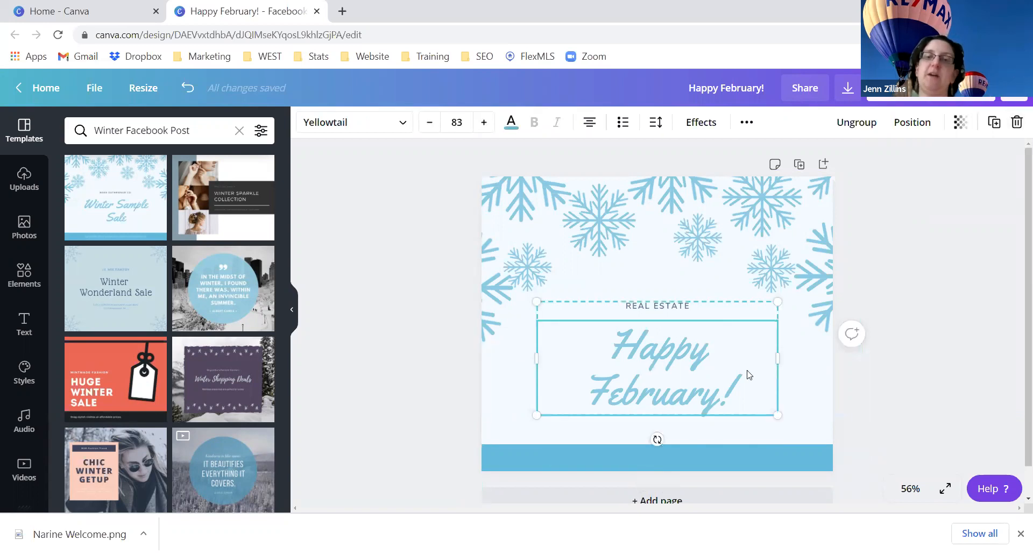
pyautogui.moveTo(672, 409); pyautogui.dragTo(671, 368)
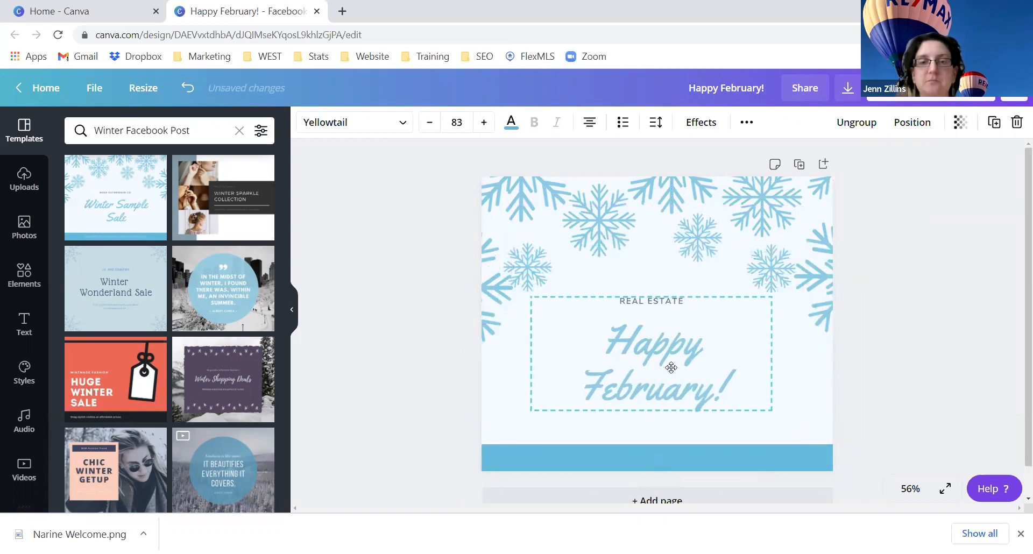
pyautogui.click(695, 230)
pyautogui.moveTo(695, 232)
pyautogui.mouseDown()
pyautogui.moveTo(696, 270)
pyautogui.moveTo(694, 226)
pyautogui.moveTo(715, 232)
pyautogui.moveTo(531, 251)
pyautogui.moveTo(587, 266)
pyautogui.moveTo(652, 249)
pyautogui.moveTo(690, 216)
pyautogui.mouseUp()
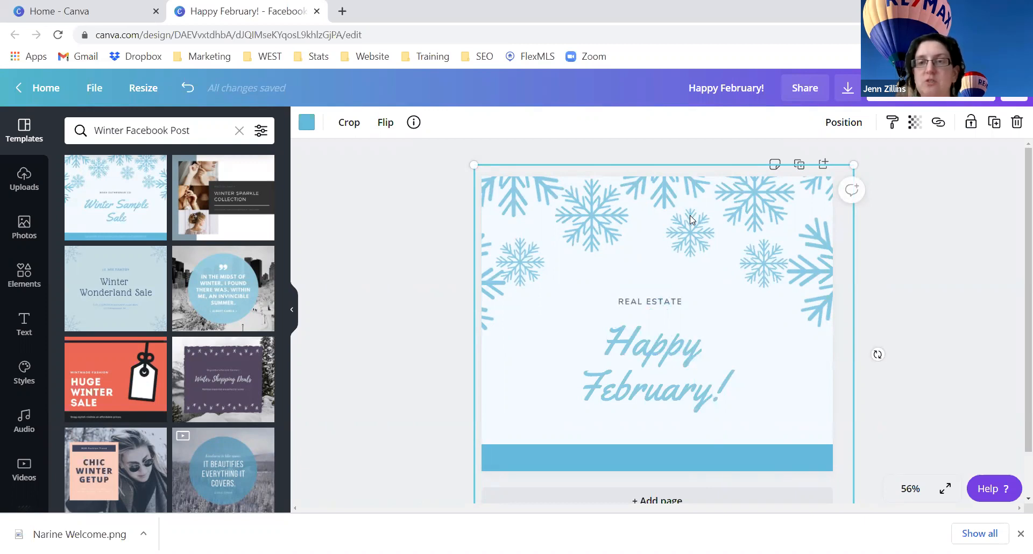
pyautogui.moveTo(689, 216)
pyautogui.mouseDown()
pyautogui.moveTo(676, 254)
pyautogui.moveTo(691, 215)
pyautogui.moveTo(685, 199)
pyautogui.moveTo(710, 204)
pyautogui.moveTo(688, 206)
pyautogui.mouseUp()
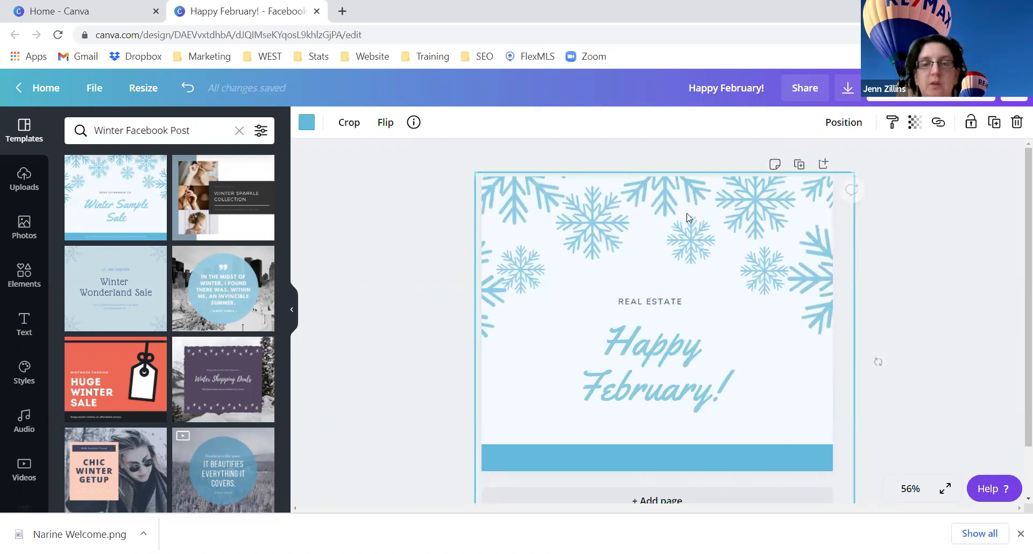
pyautogui.moveTo(548, 456)
pyautogui.mouseDown()
pyautogui.moveTo(553, 385)
pyautogui.moveTo(603, 333)
pyautogui.moveTo(535, 356)
pyautogui.moveTo(621, 293)
pyautogui.moveTo(579, 433)
pyautogui.moveTo(546, 450)
pyautogui.mouseUp()
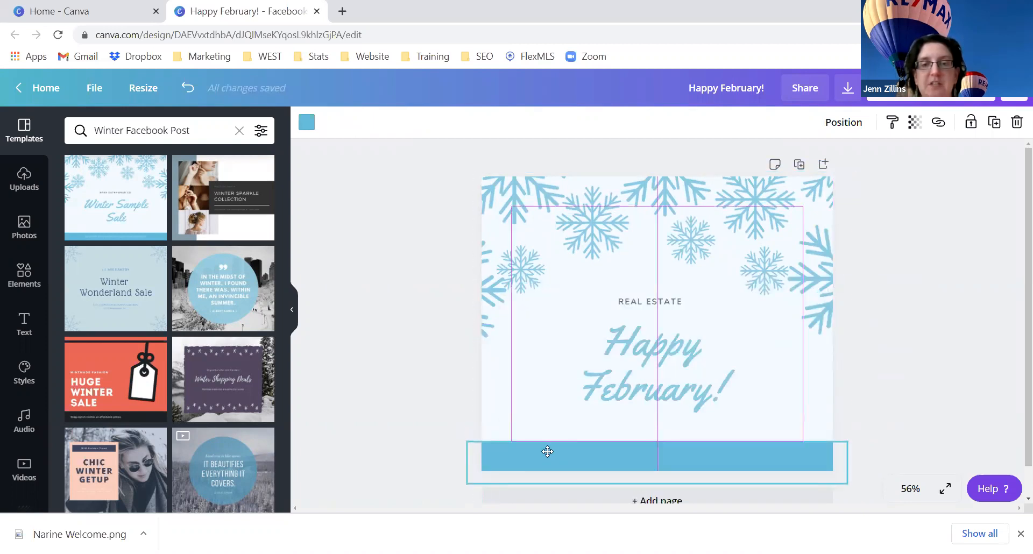
# - Change the font of the "Happy February!" heading, trying Afrah before applying Archivo Black
pyautogui.click(638, 378)
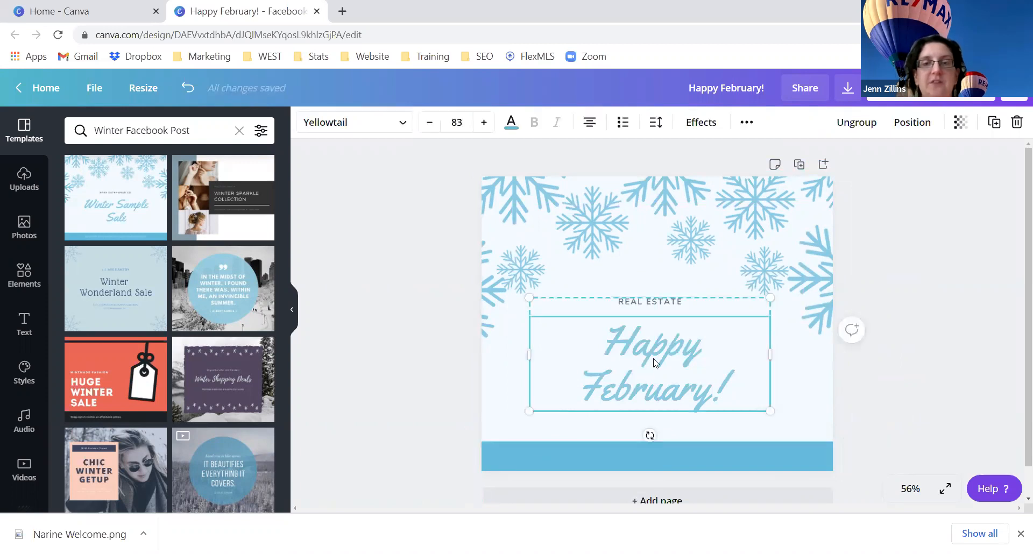
pyautogui.moveTo(607, 344); pyautogui.dragTo(728, 400)
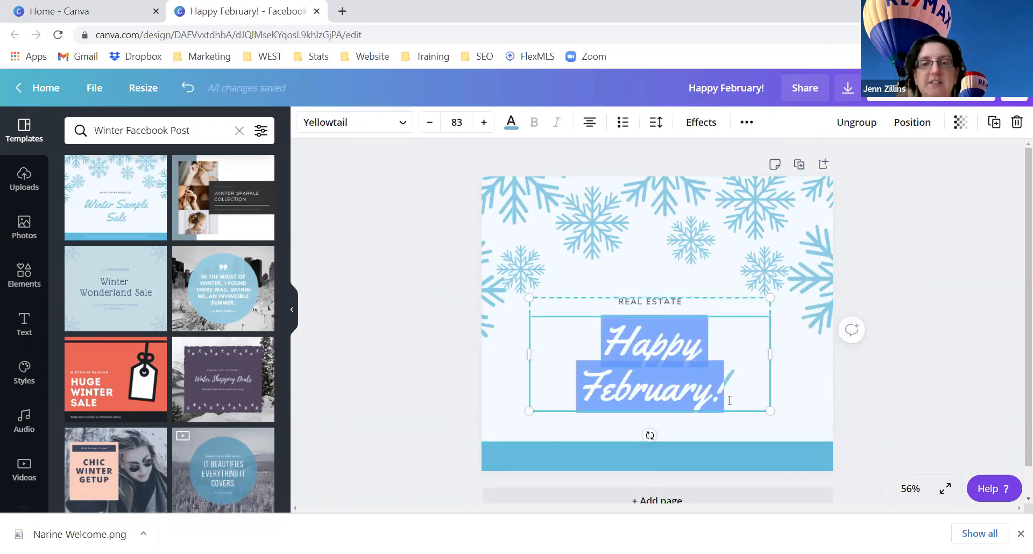
pyautogui.click(356, 124)
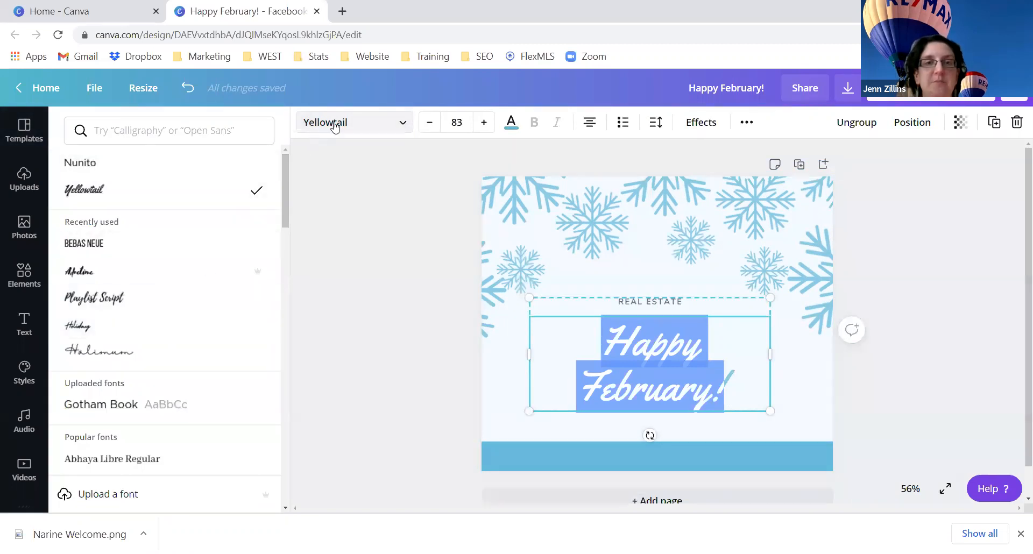
pyautogui.click(337, 126)
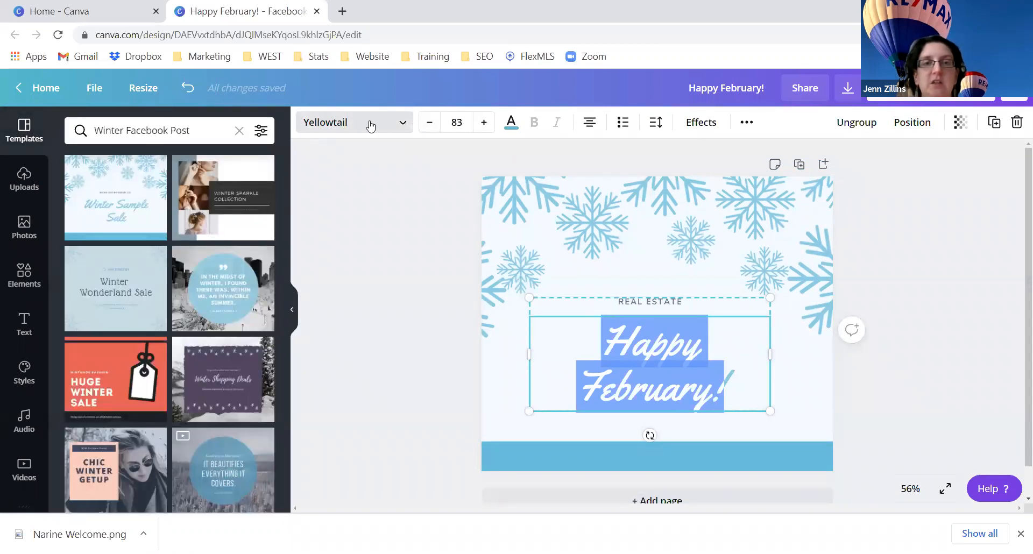
pyautogui.click(345, 123)
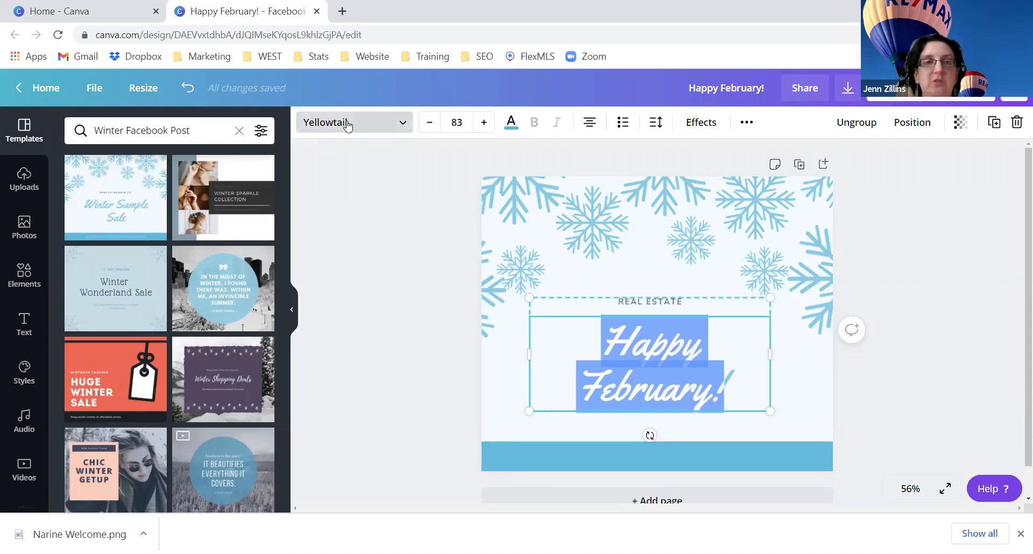
pyautogui.scroll(-5, 172, 237)
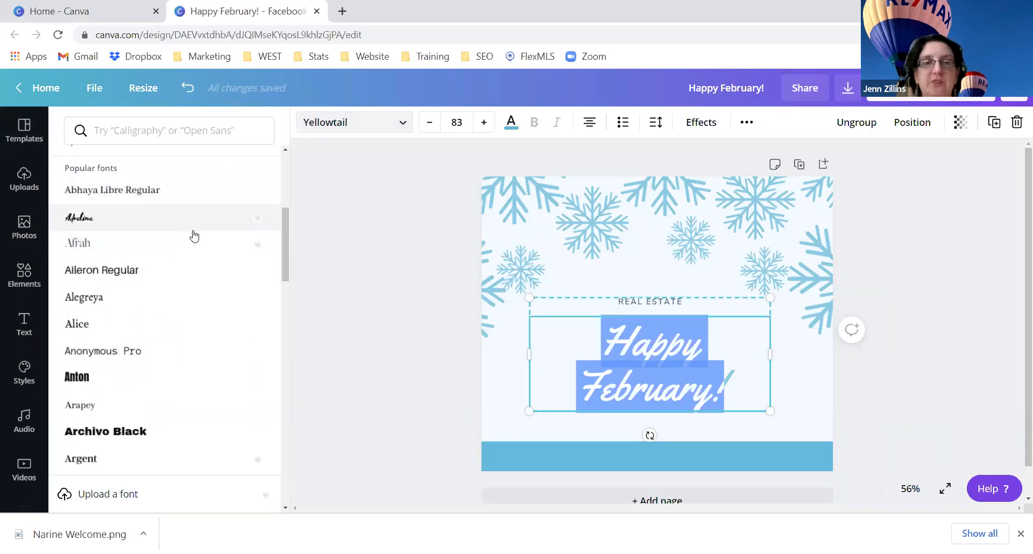
pyautogui.moveTo(255, 253)
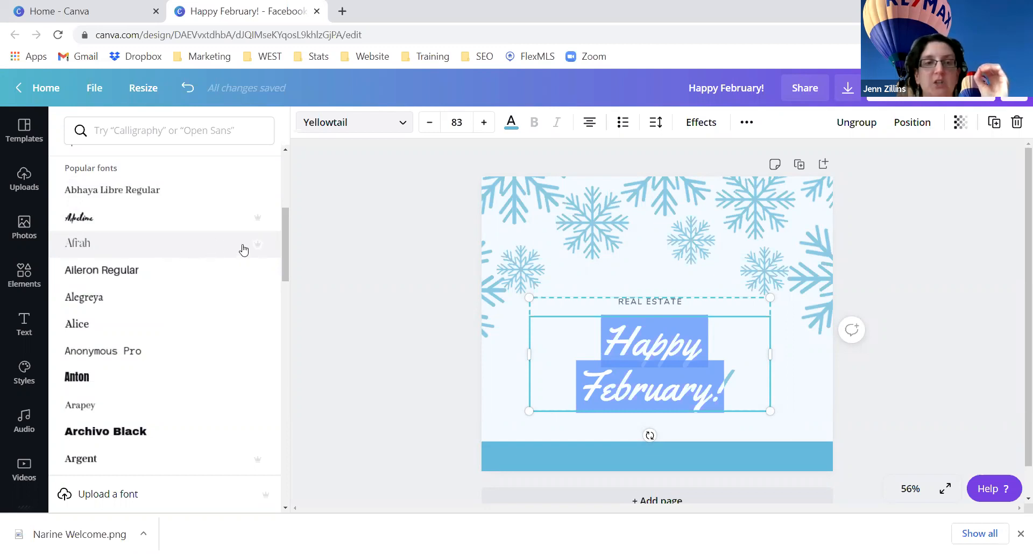
pyautogui.click(210, 252)
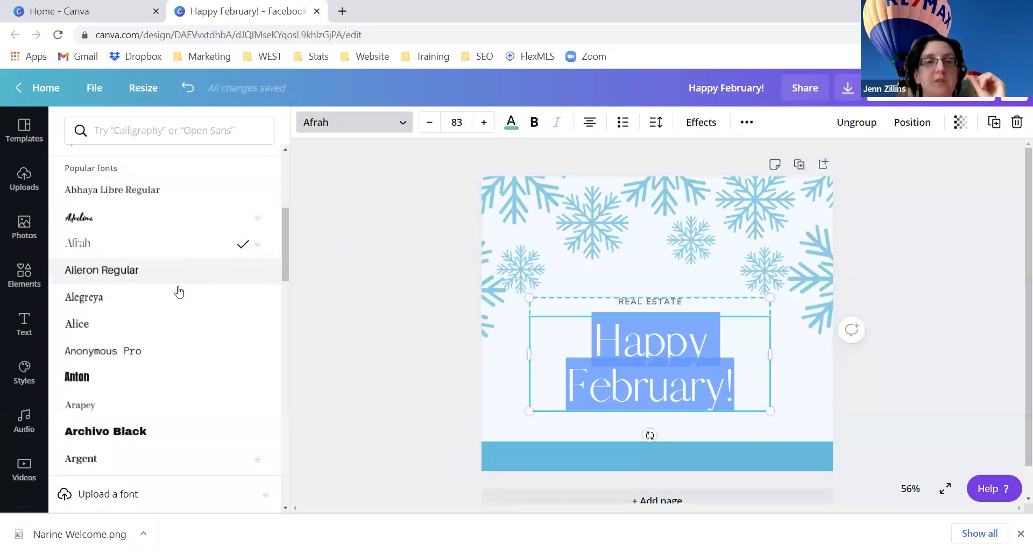
pyautogui.scroll(-1, 160, 352)
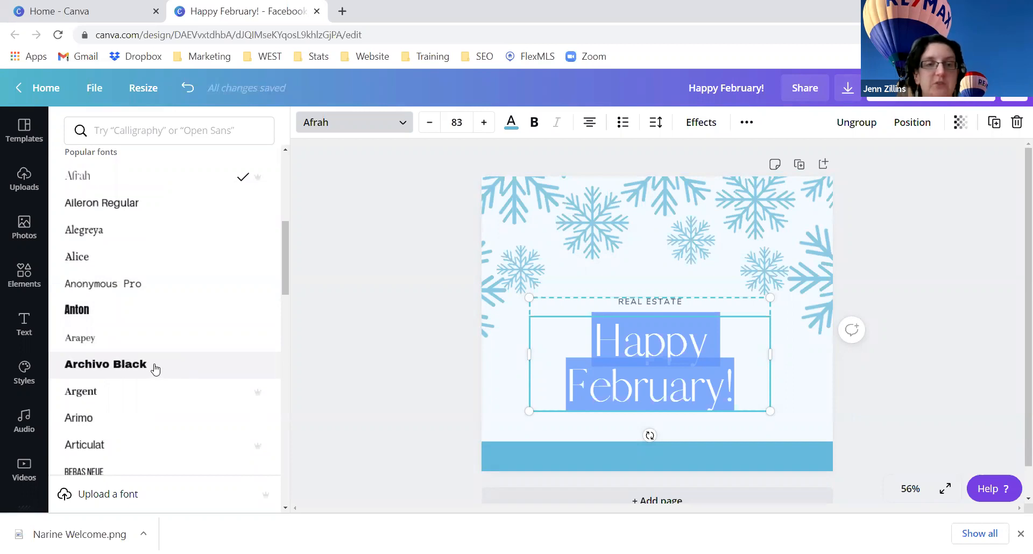
pyautogui.click(155, 369)
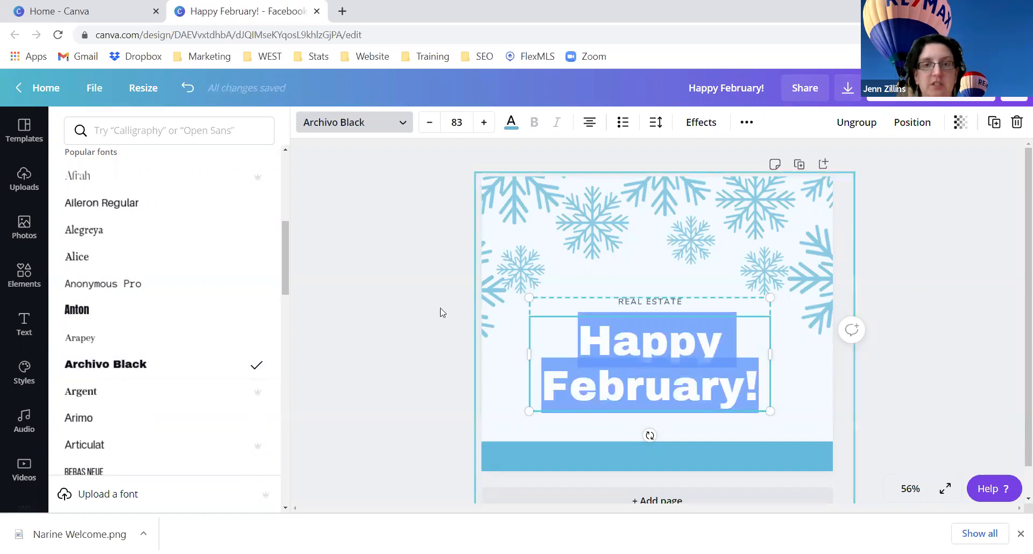
# - Recolour the entire "Happy February!" heading with the dark navy blue from the Window Tide palette
pyautogui.click(429, 316)
pyautogui.click(700, 377)
pyautogui.click(760, 388)
pyautogui.moveTo(759, 389); pyautogui.dragTo(699, 389)
pyautogui.moveTo(611, 355); pyautogui.dragTo(551, 334)
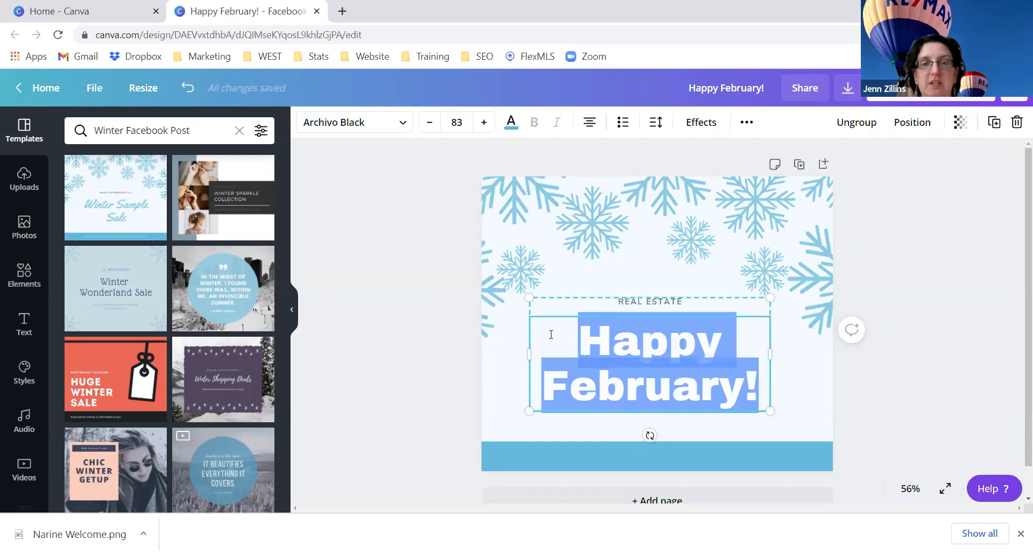
pyautogui.click(511, 122)
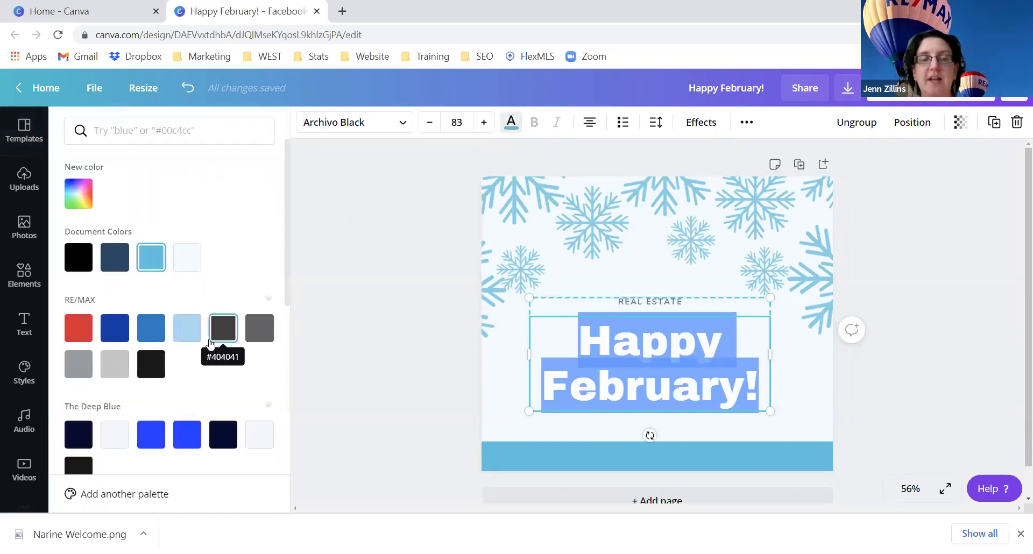
pyautogui.scroll(-3, 210, 341)
pyautogui.scroll(-4, 210, 344)
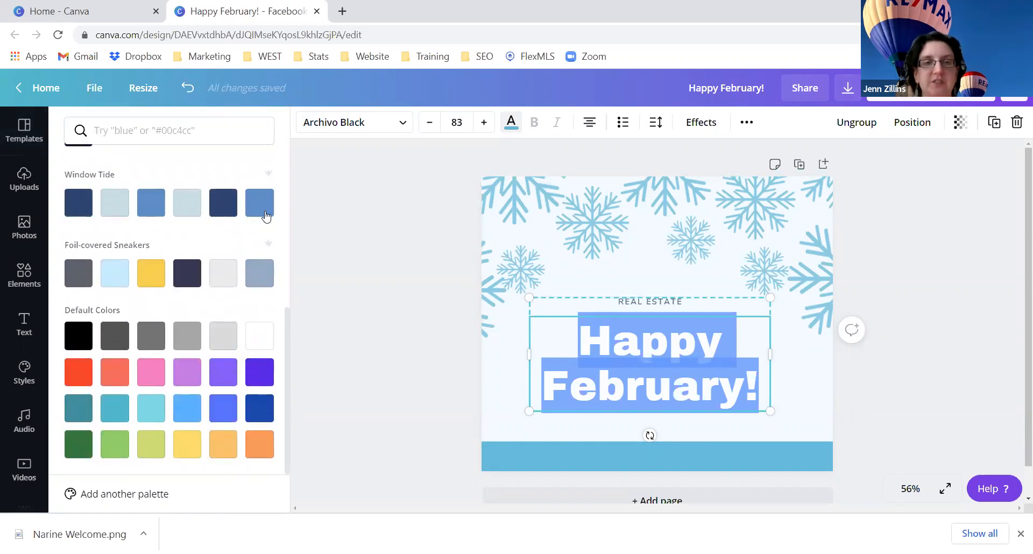
pyautogui.click(218, 208)
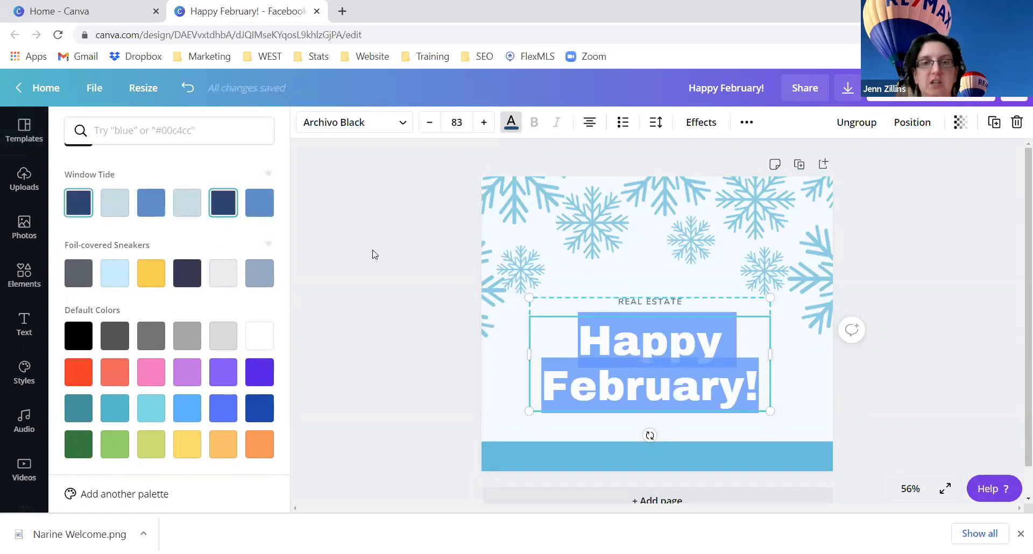
pyautogui.click(375, 253)
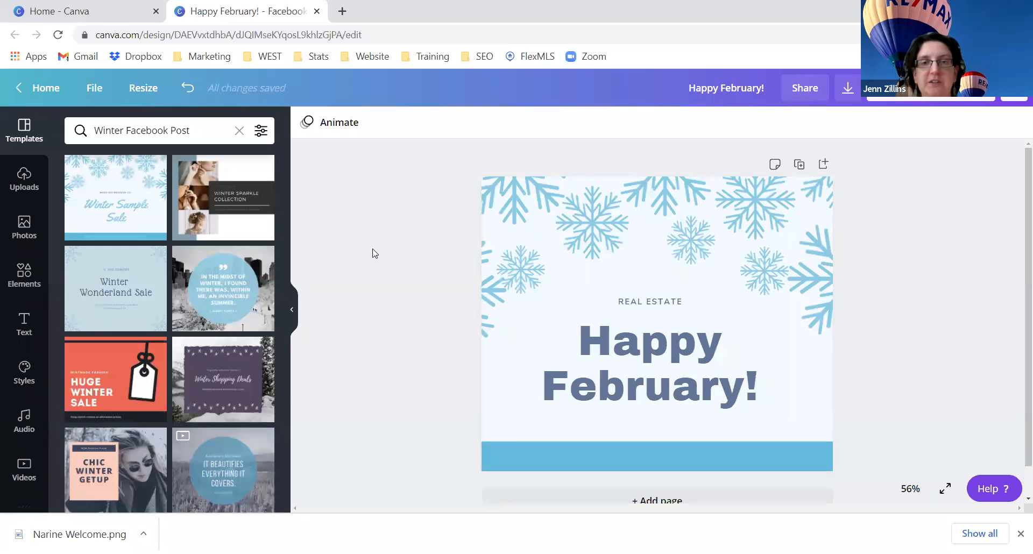
# - Shift the snowflake graphic to the right and set the page background to the bright blue from The Deep Blue palette
pyautogui.click(494, 393)
pyautogui.moveTo(489, 376); pyautogui.dragTo(560, 352)
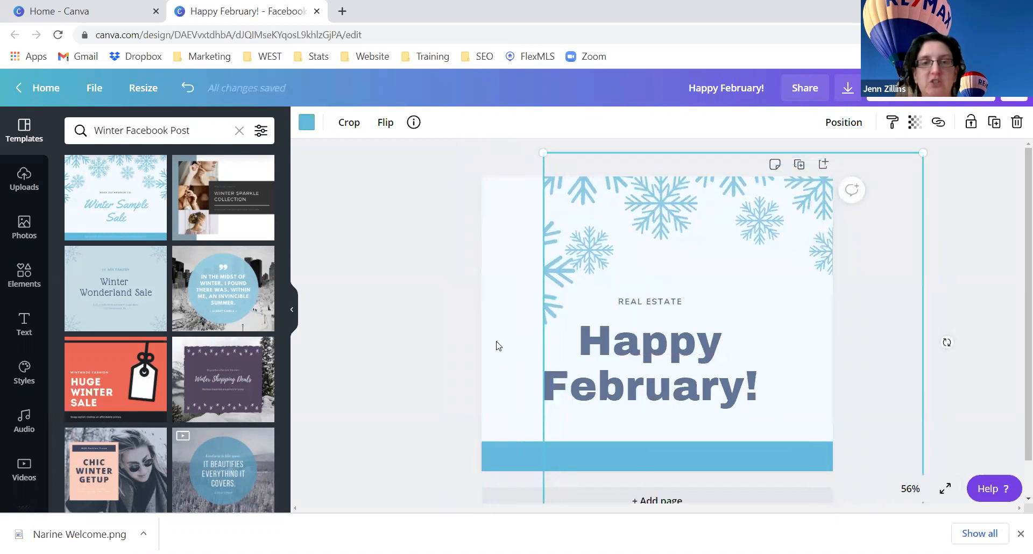
pyautogui.click(498, 346)
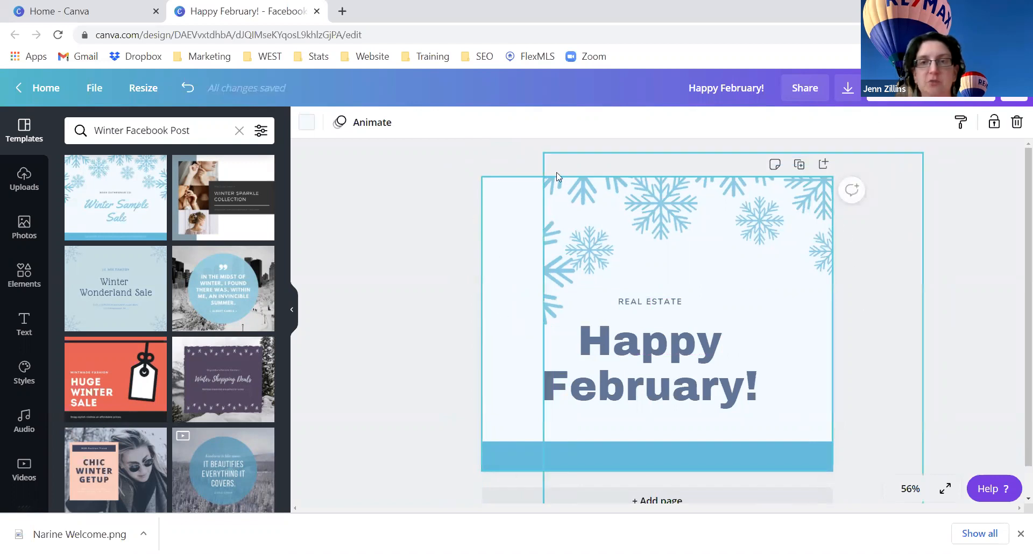
pyautogui.click(313, 126)
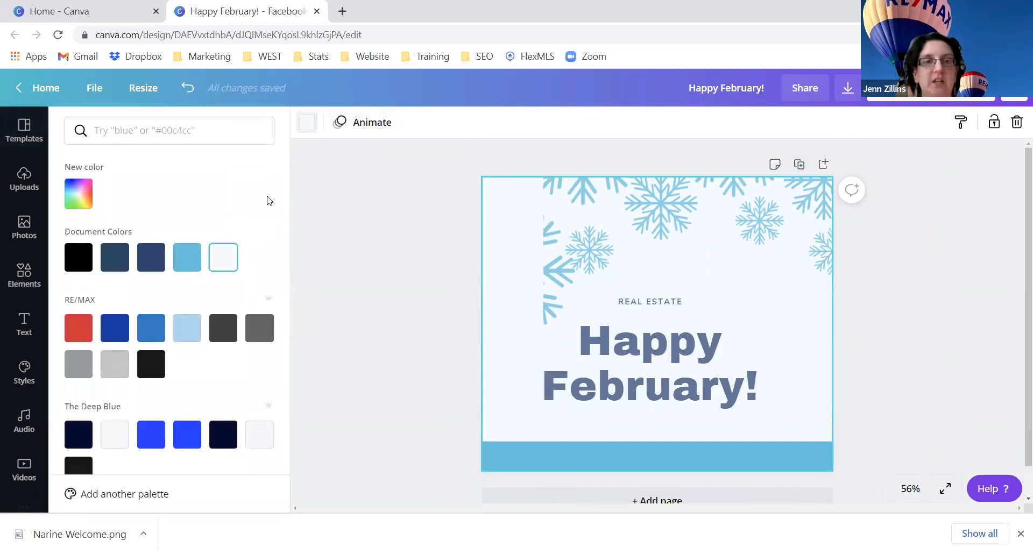
pyautogui.click(152, 435)
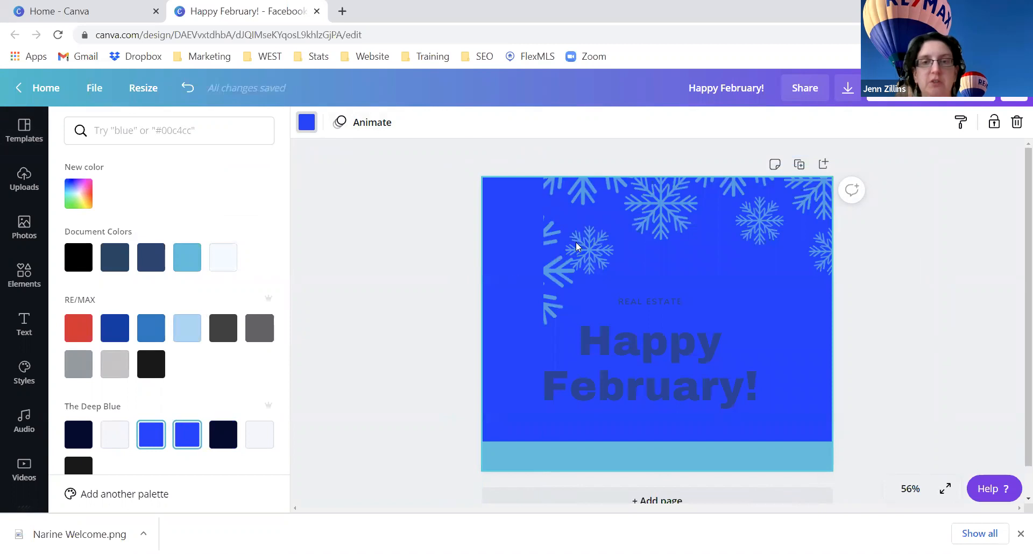
# - Shift the snowflake graphic to the left across the page and recolour the "Happy February!" heading white
pyautogui.moveTo(650, 214); pyautogui.dragTo(573, 215)
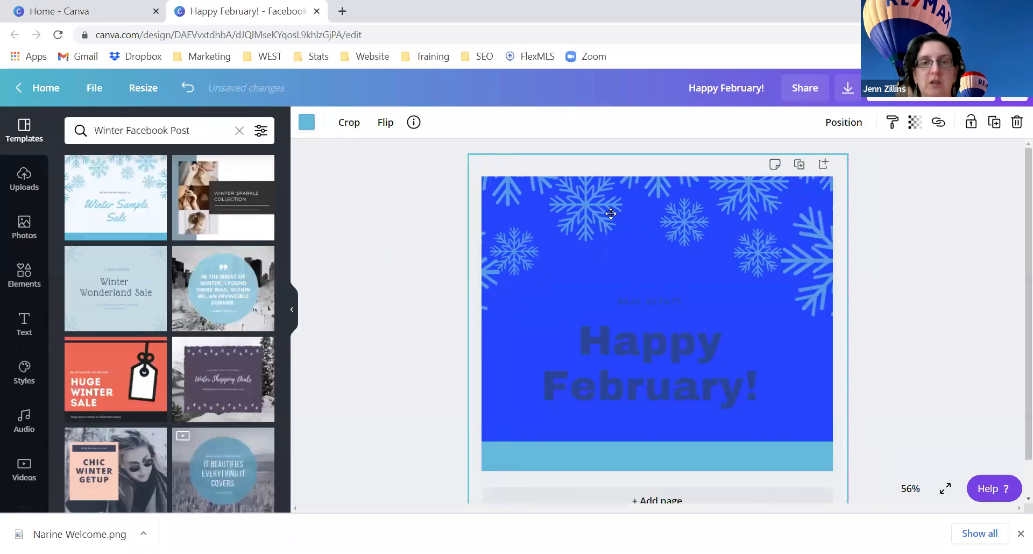
pyautogui.click(645, 350)
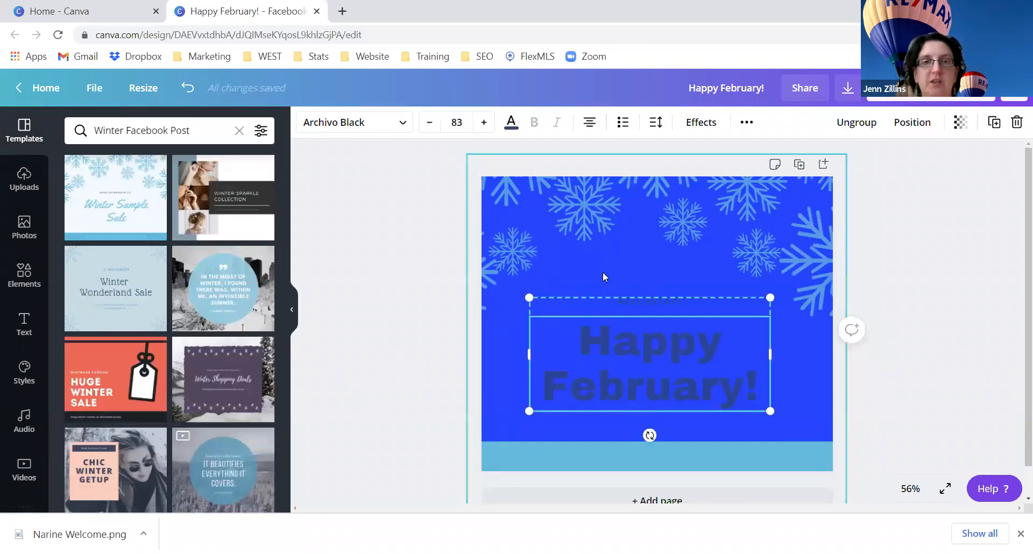
pyautogui.moveTo(757, 384); pyautogui.dragTo(577, 328)
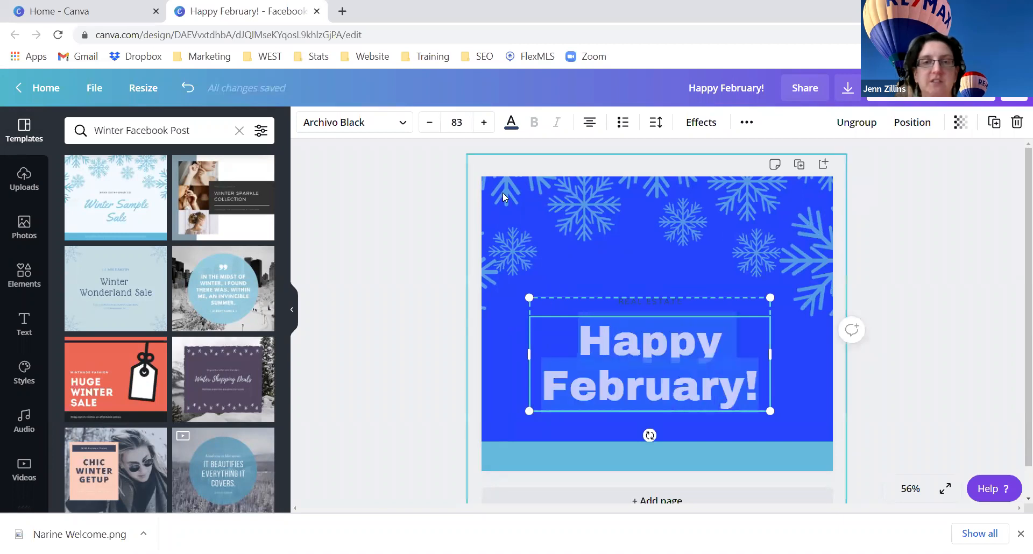
pyautogui.click(511, 122)
pyautogui.click(115, 433)
pyautogui.scroll(-6, 193, 412)
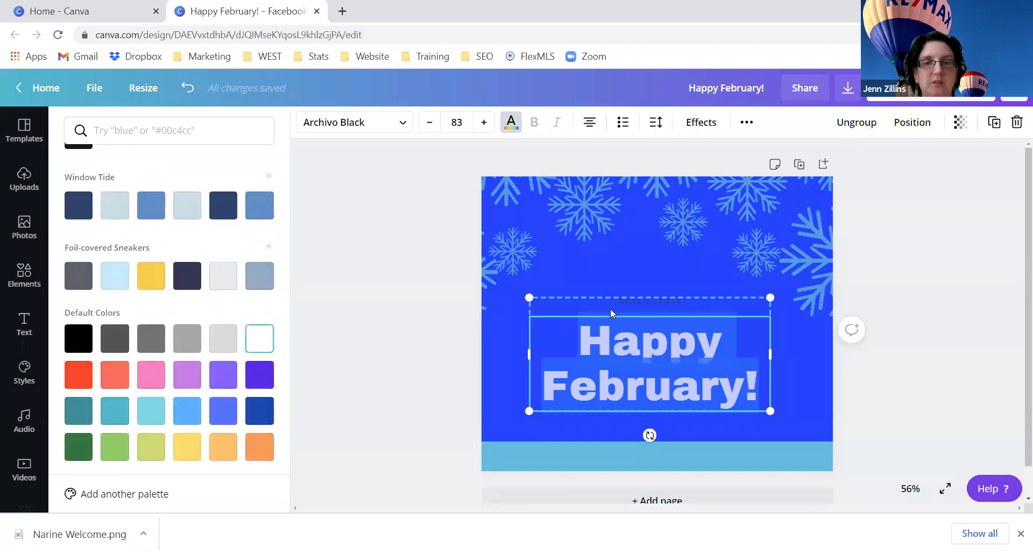
# - Recolour the small "REAL ESTATE" line above the heading white from the default colours
pyautogui.click(625, 299)
pyautogui.click(626, 301)
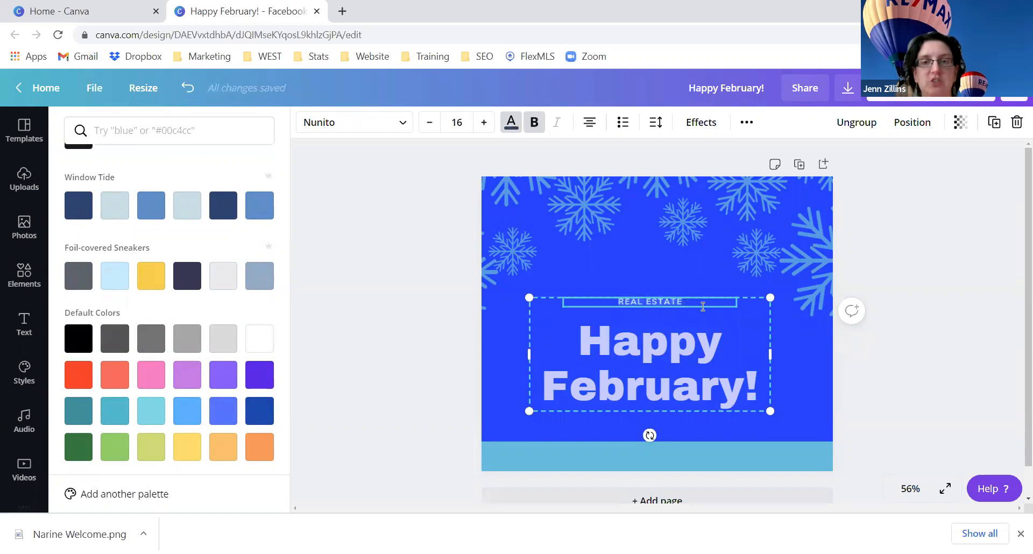
pyautogui.click(258, 338)
pyautogui.click(389, 289)
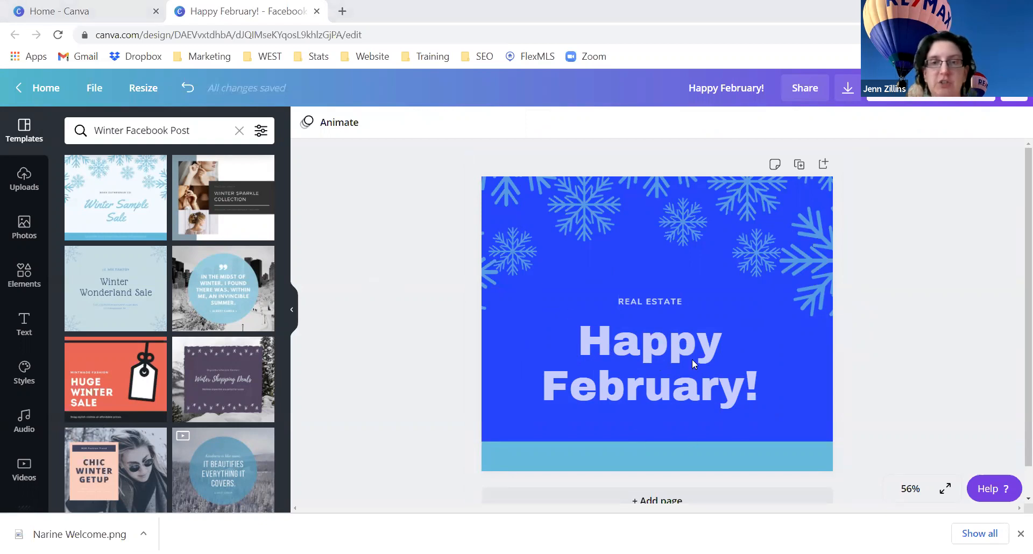
# - Look through the uploaded images and the available media upload sources, including the file picker for the device
pyautogui.click(31, 189)
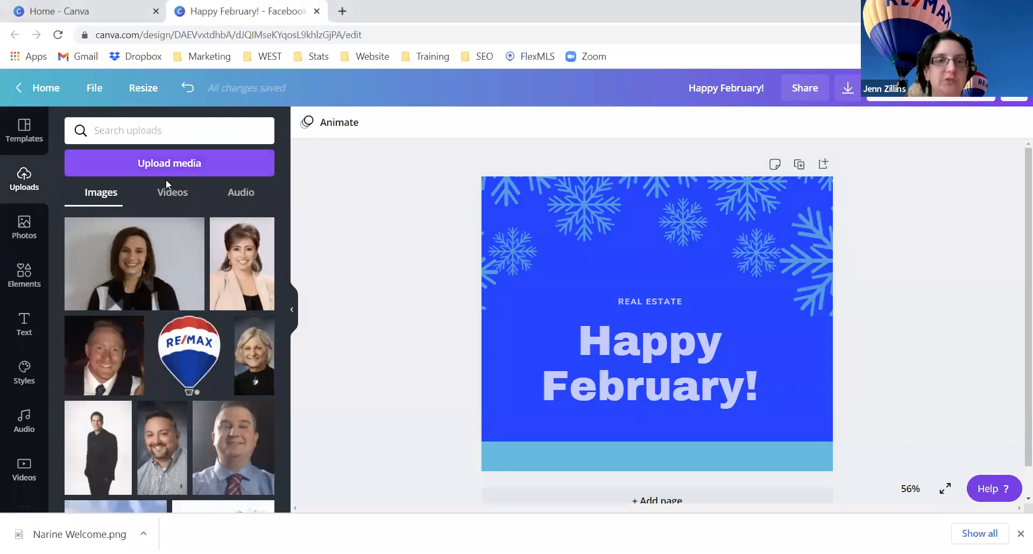
pyautogui.scroll(-10, 142, 365)
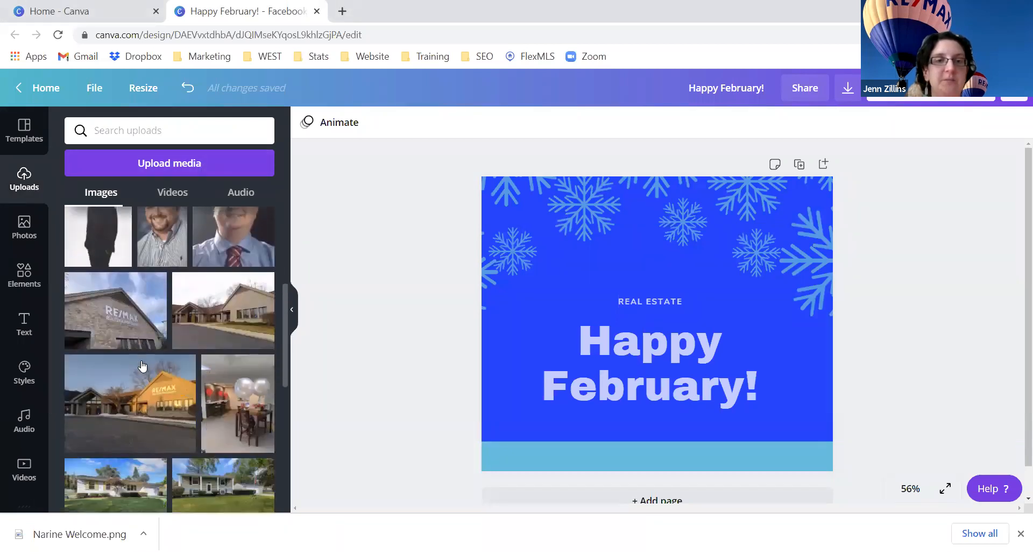
pyautogui.scroll(-5, 143, 366)
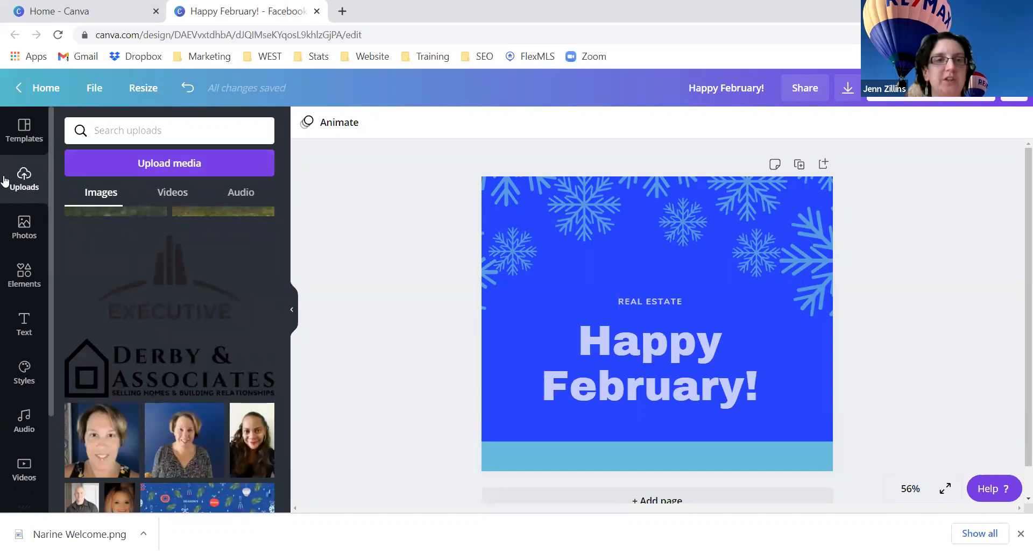
pyautogui.click(173, 163)
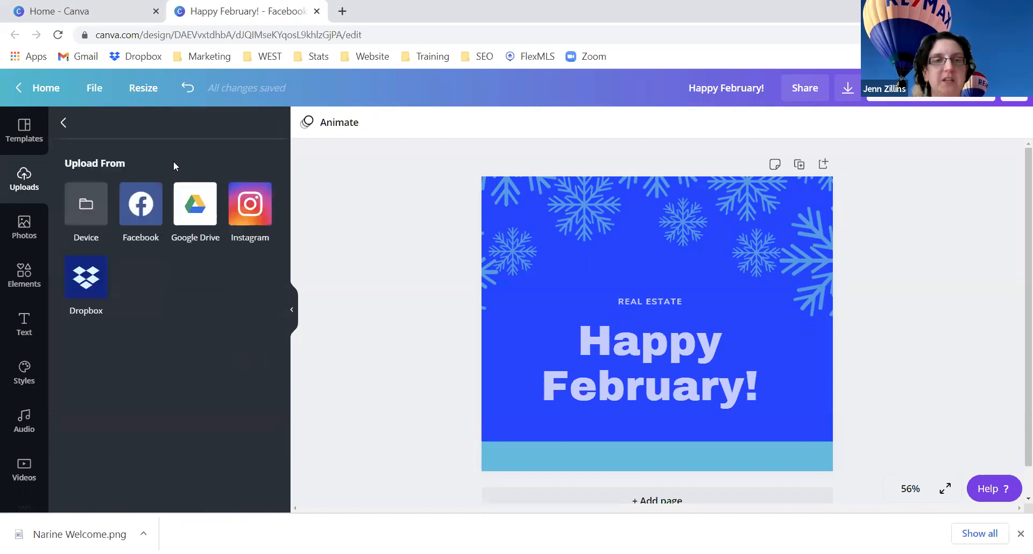
pyautogui.click(81, 205)
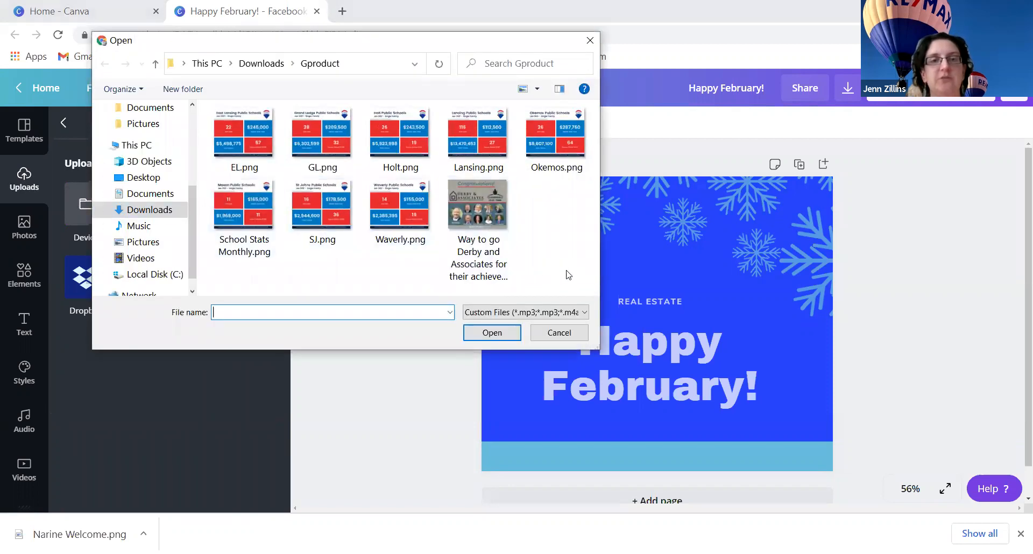
pyautogui.click(574, 337)
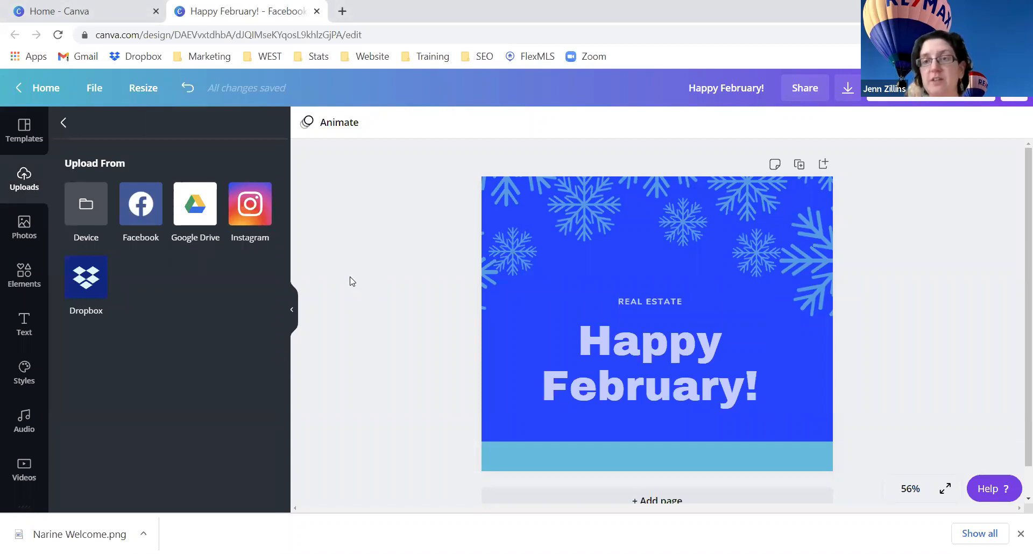
pyautogui.click(64, 124)
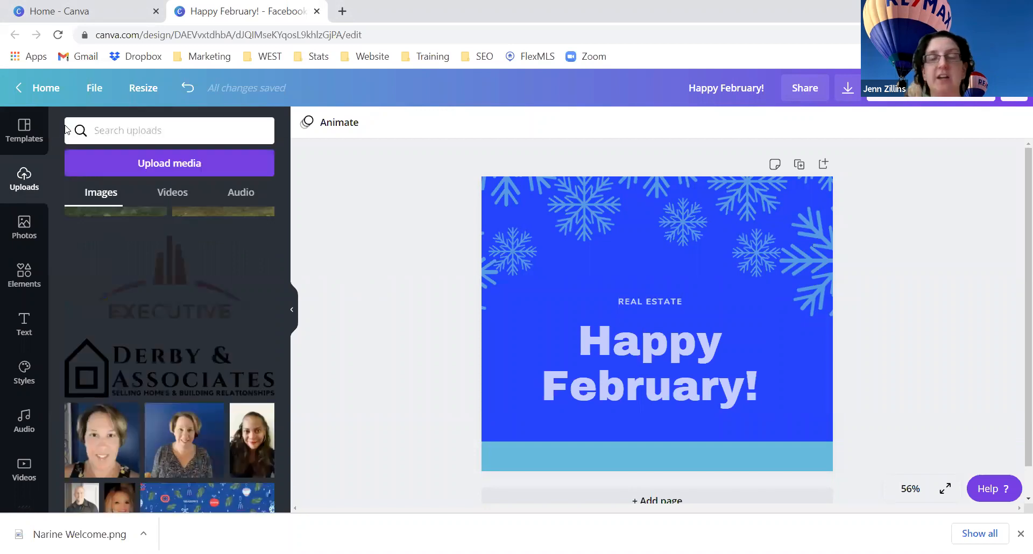
# - Add the uploaded RE/MAX balloon logo to the page, shrink it and centre it just above the "REAL ESTATE" line
pyautogui.scroll(-5, 123, 269)
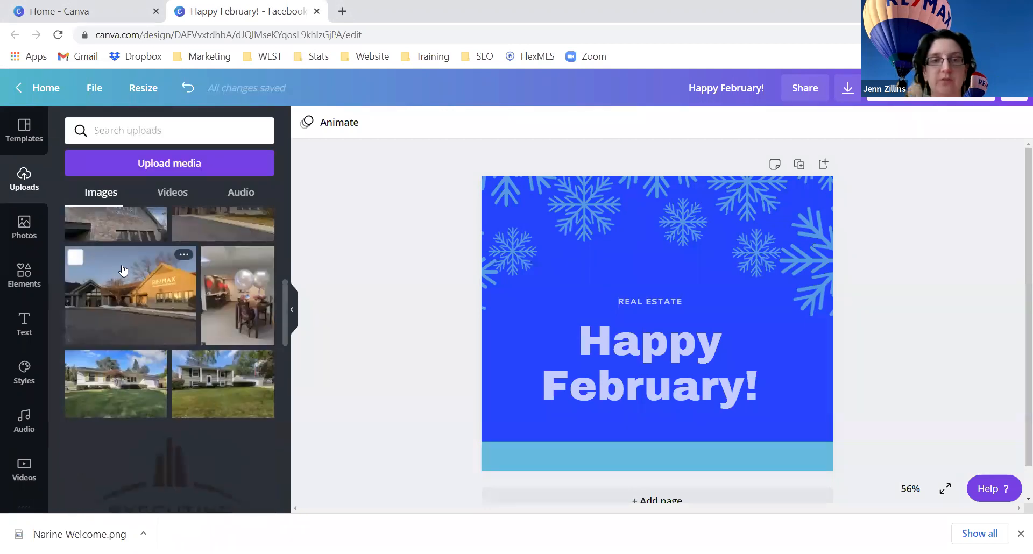
pyautogui.scroll(3, 123, 269)
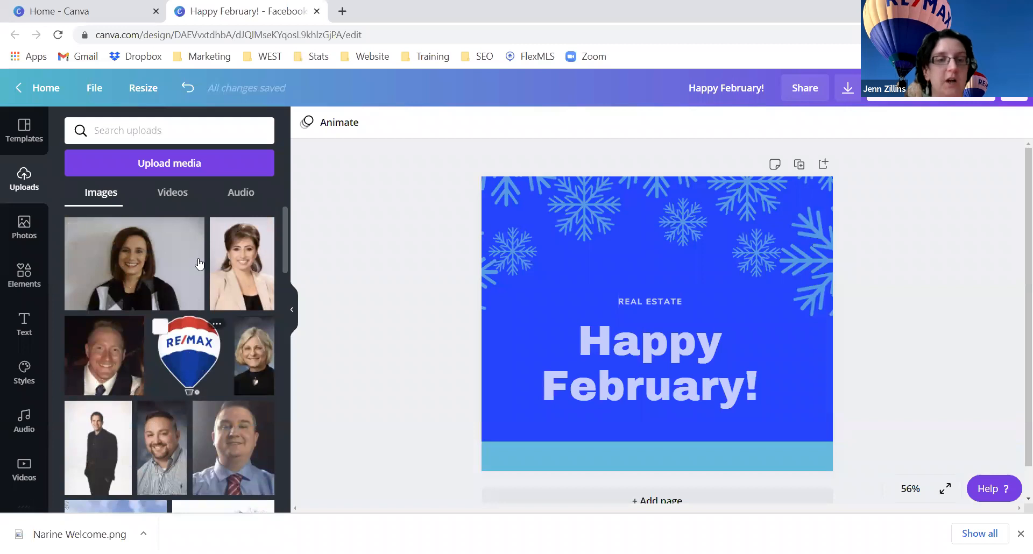
pyautogui.click(192, 360)
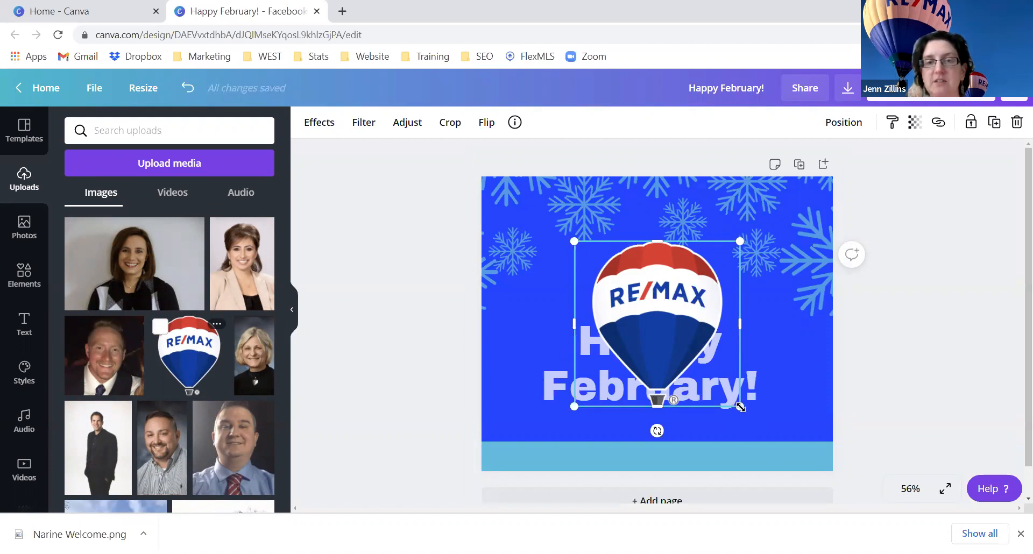
pyautogui.moveTo(740, 407); pyautogui.dragTo(620, 291)
pyautogui.moveTo(618, 291); pyautogui.dragTo(649, 257)
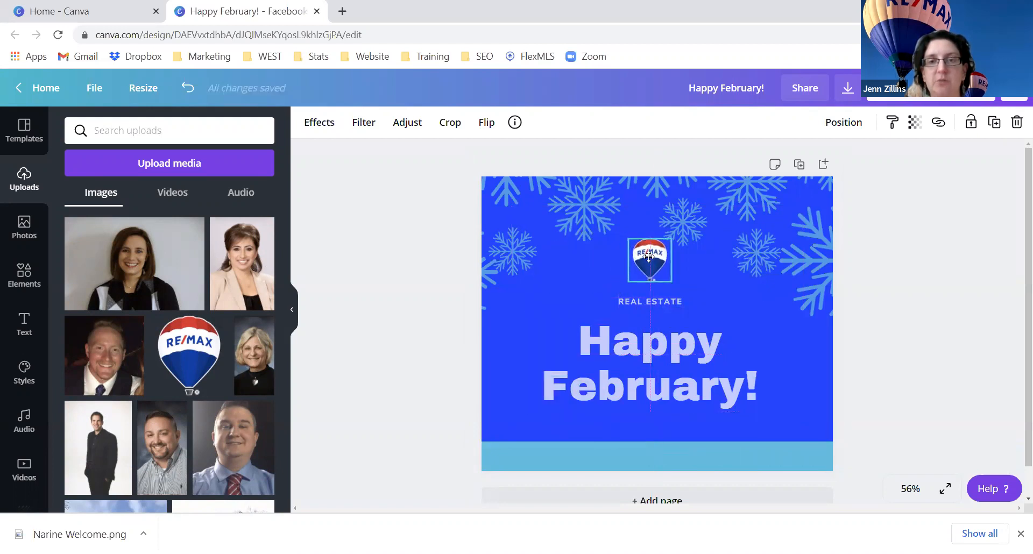
pyautogui.click(793, 349)
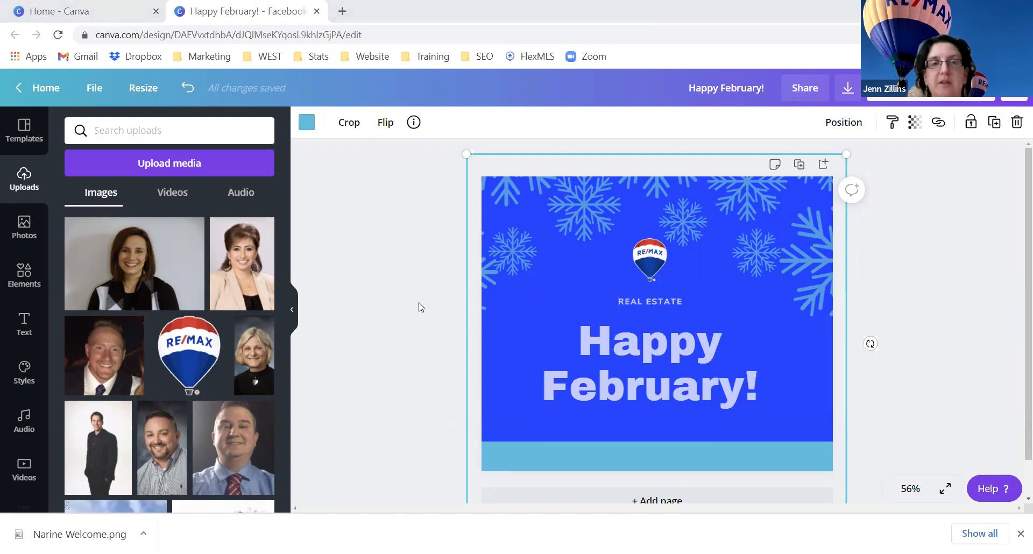
pyautogui.click(339, 155)
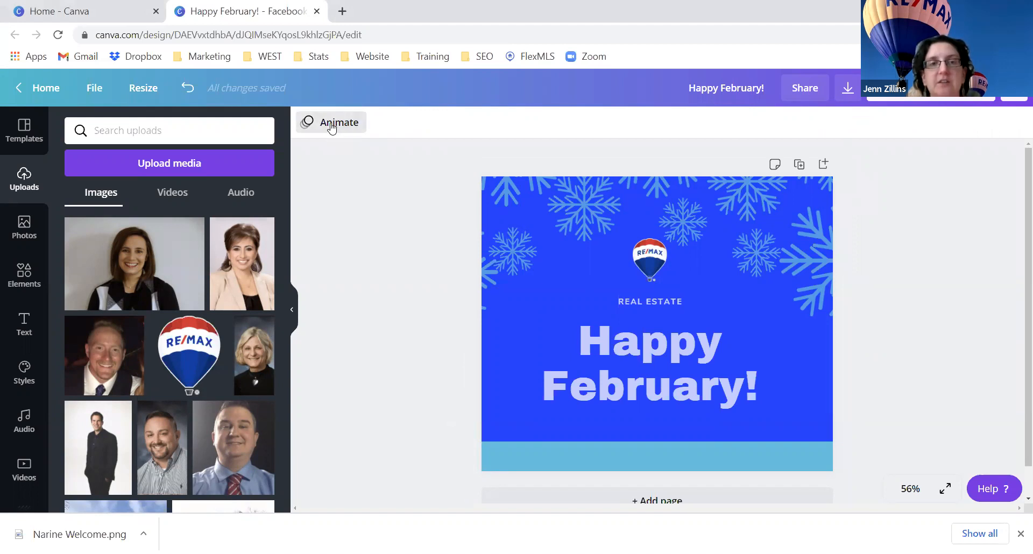
# - Try the Block, Fade, Pan, Rise and Tumble page animations, and set the animation back to None
pyautogui.click(331, 128)
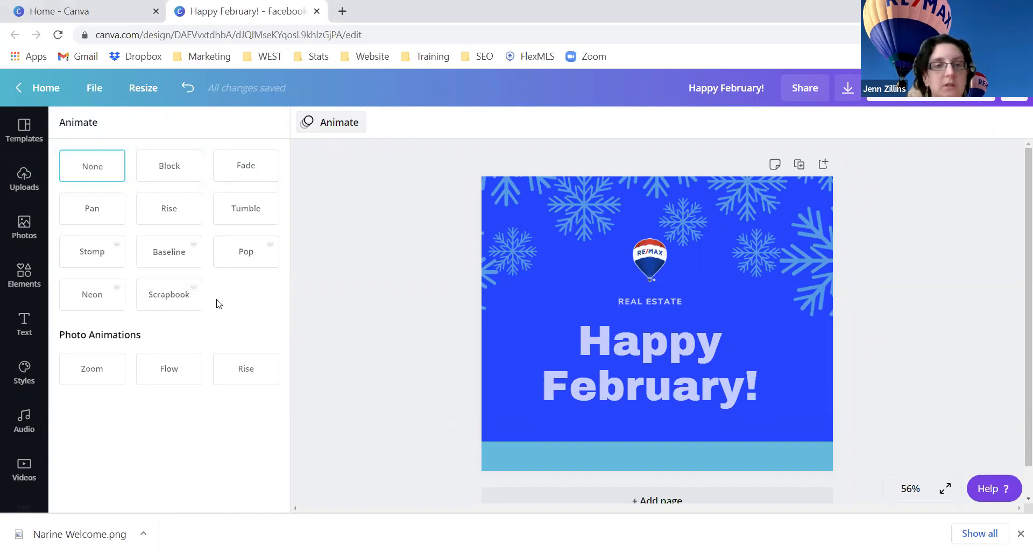
pyautogui.click(168, 171)
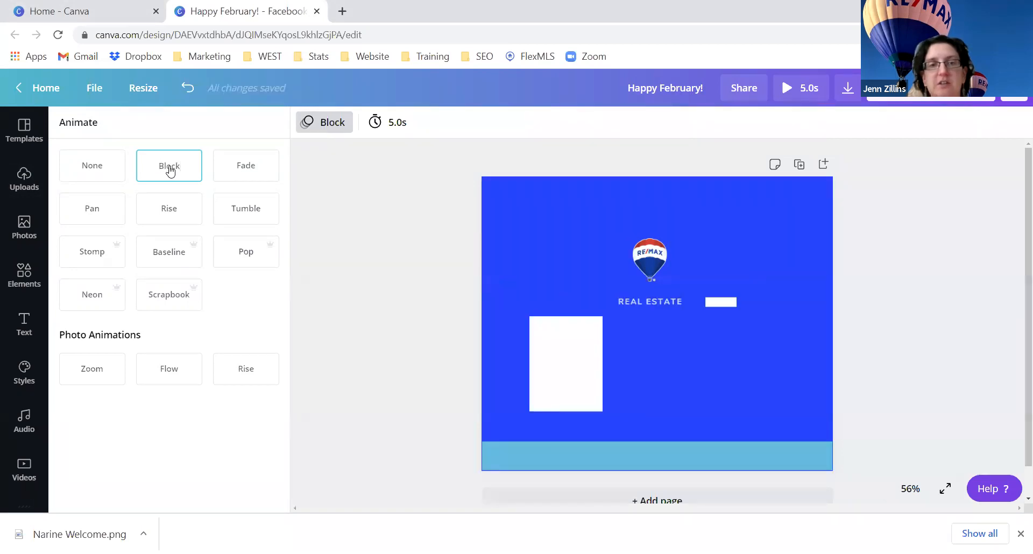
pyautogui.click(248, 178)
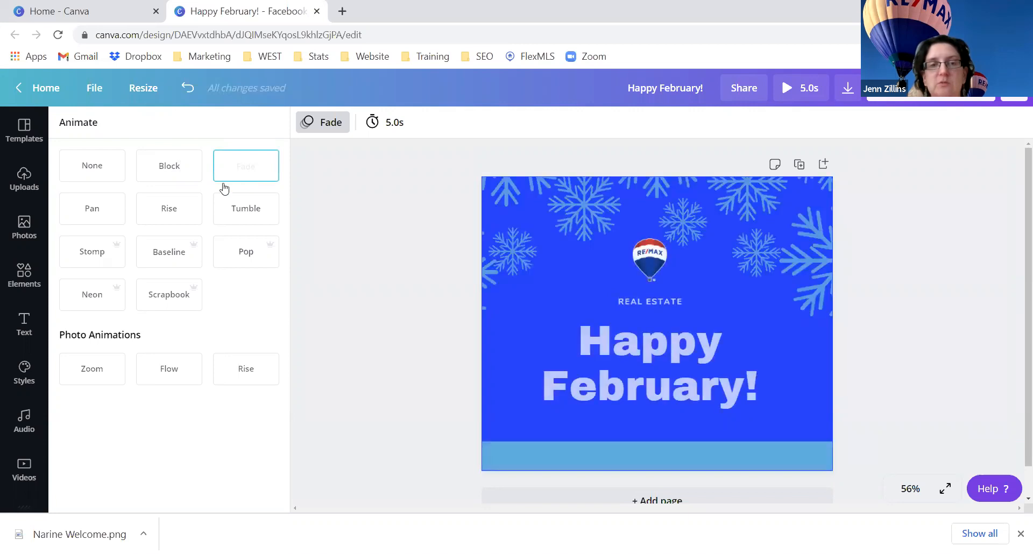
pyautogui.click(99, 214)
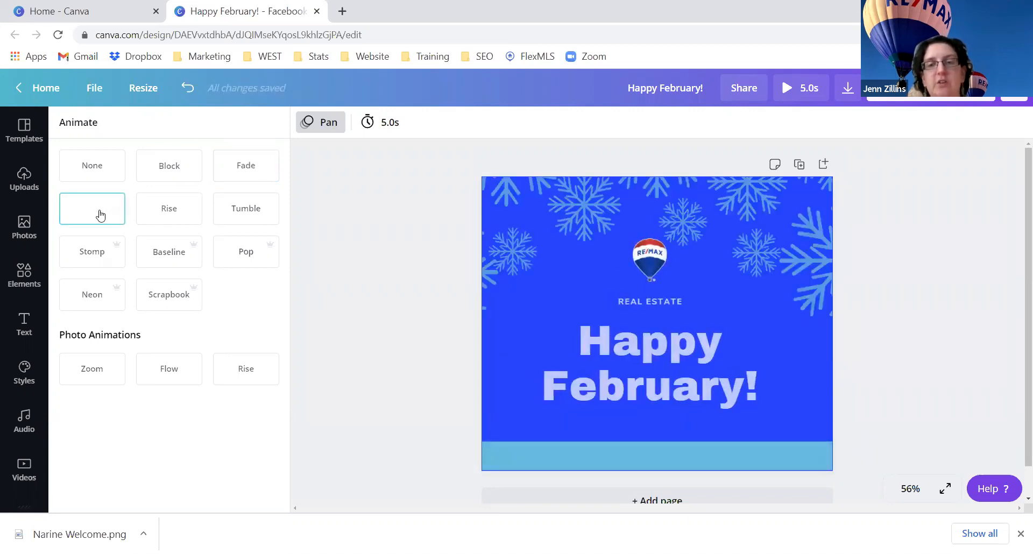
pyautogui.click(161, 210)
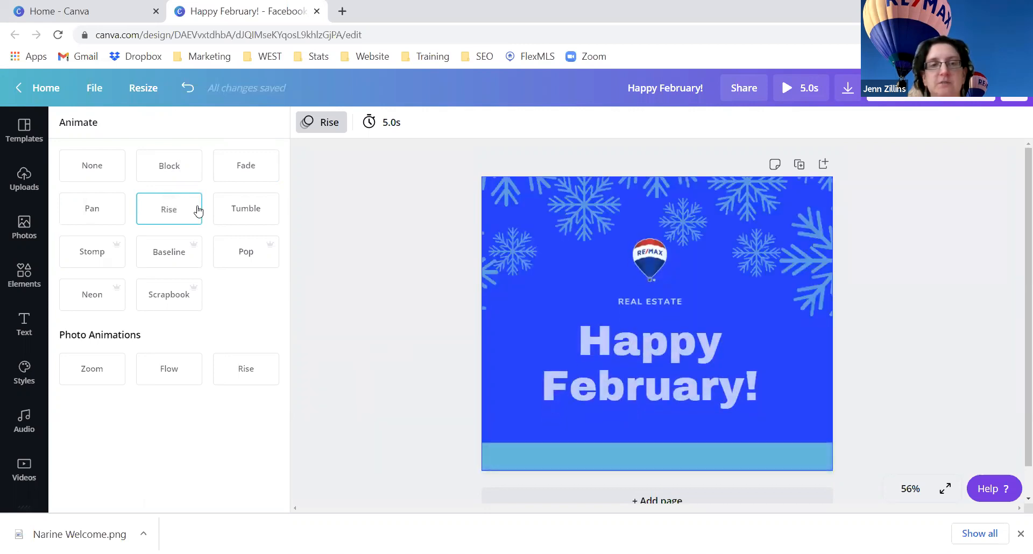
pyautogui.click(235, 210)
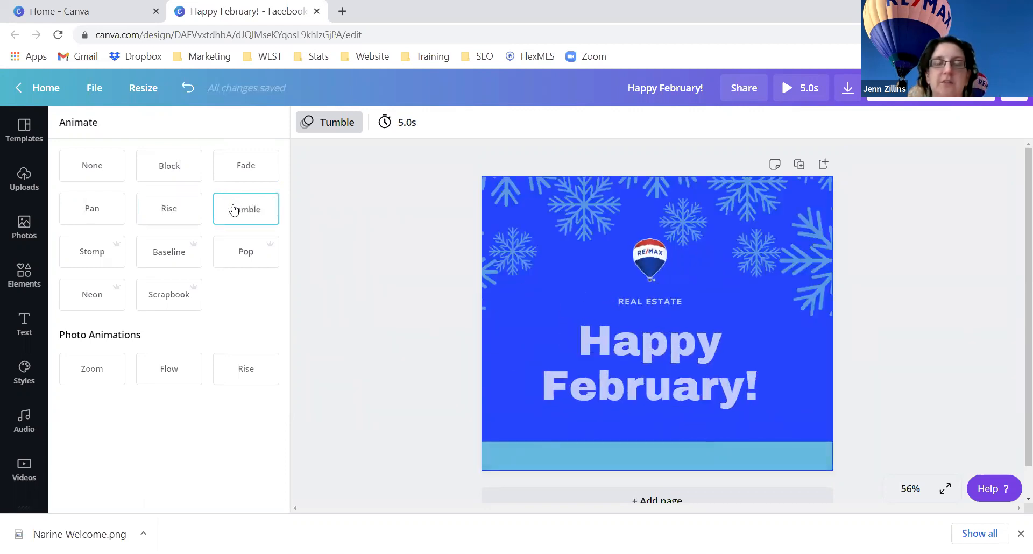
pyautogui.click(108, 179)
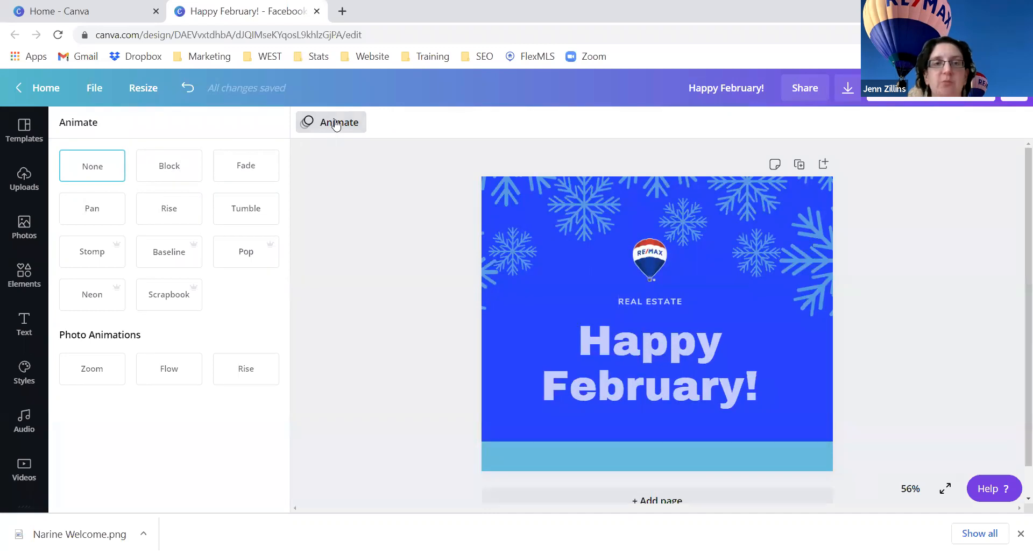
# - Apply the Block animation to the page with a timing of 9.0 seconds and play the preview
pyautogui.click(170, 173)
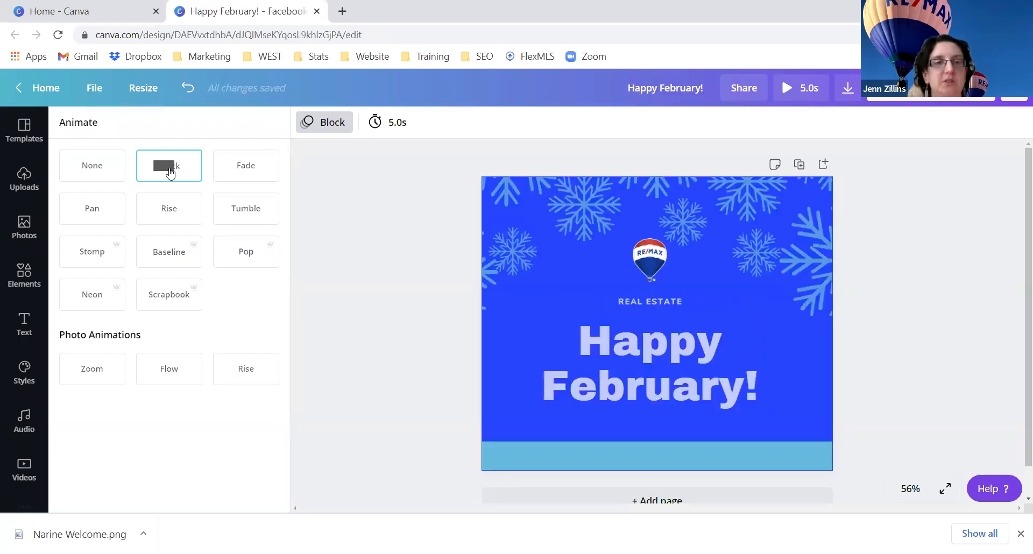
pyautogui.click(398, 123)
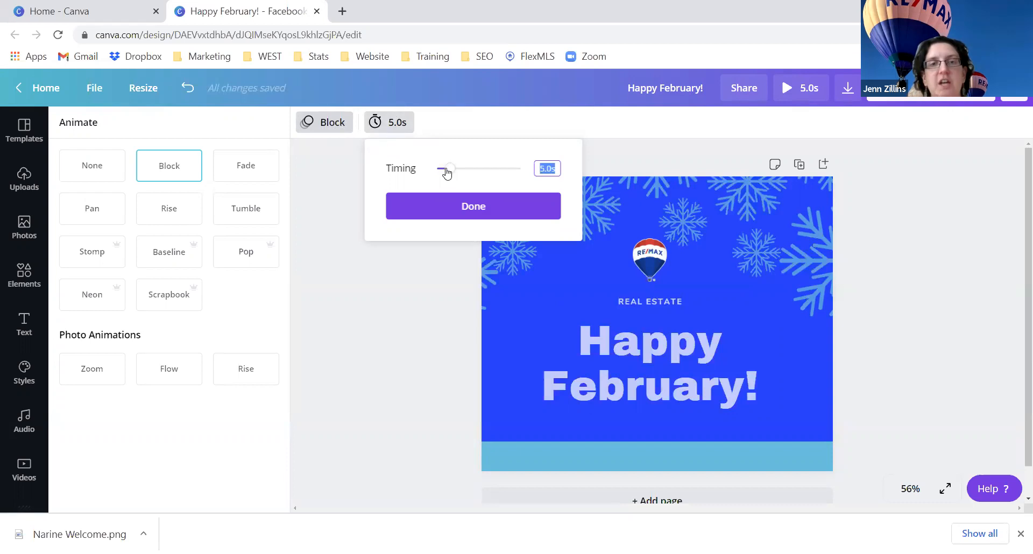
pyautogui.moveTo(446, 171); pyautogui.dragTo(533, 173)
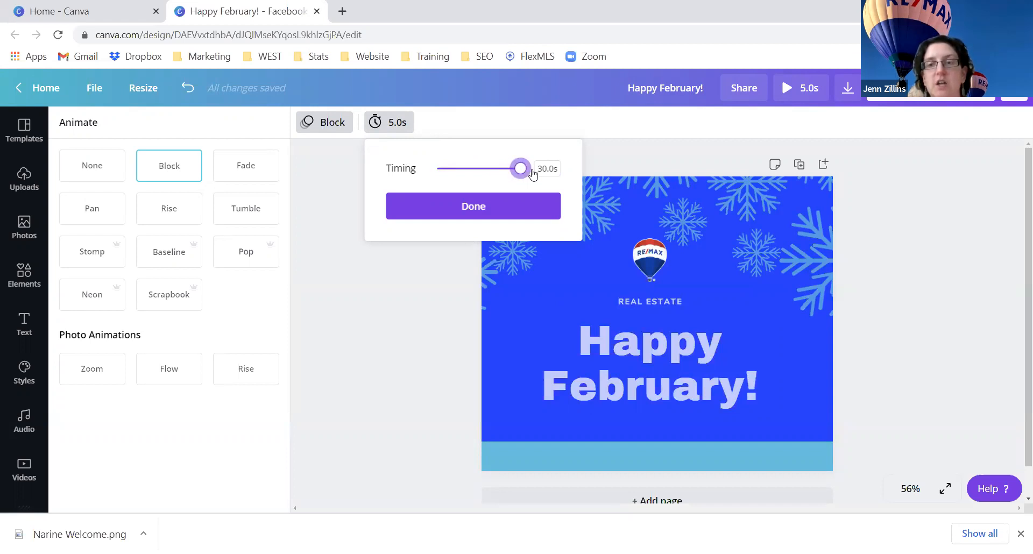
pyautogui.moveTo(533, 173); pyautogui.dragTo(531, 175)
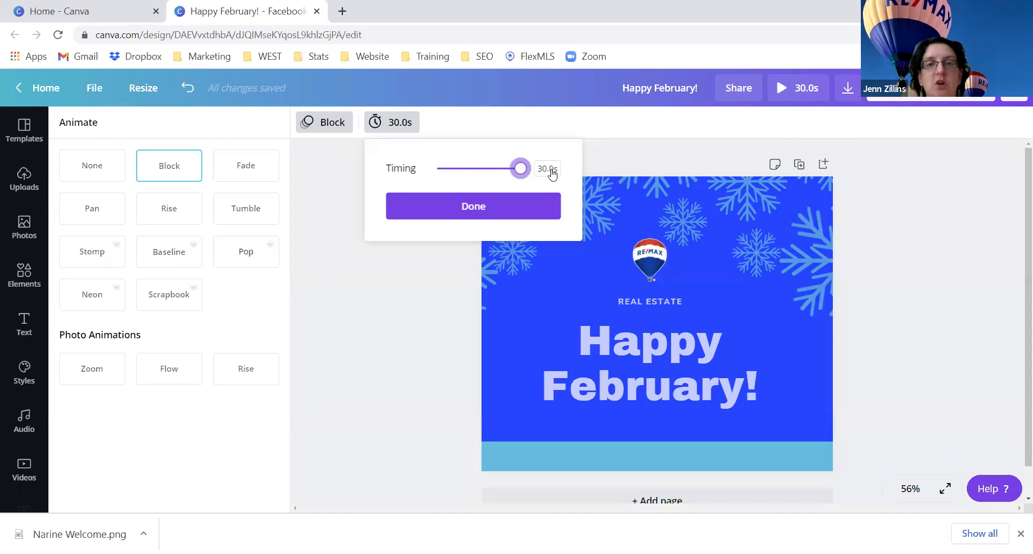
pyautogui.moveTo(519, 169); pyautogui.dragTo(439, 176)
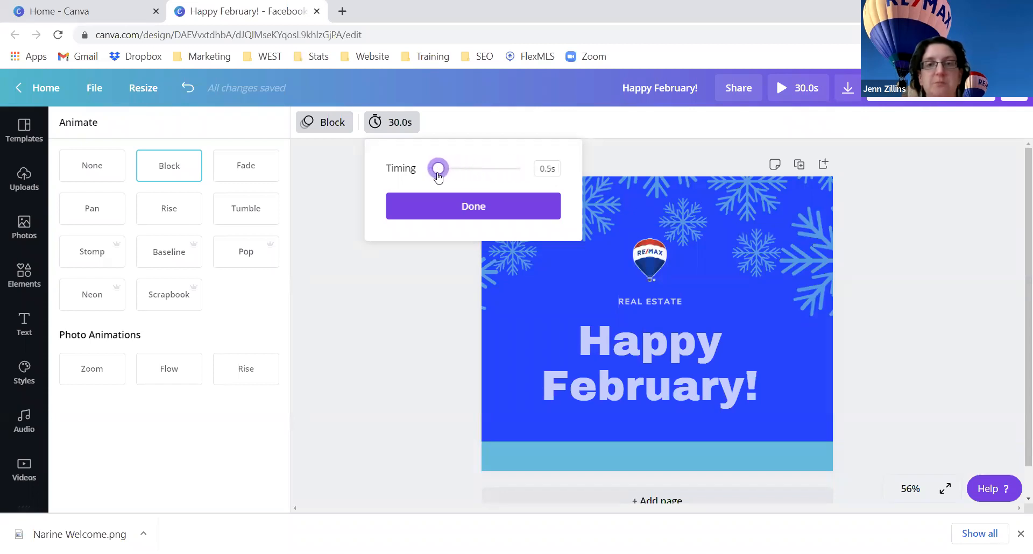
pyautogui.moveTo(438, 176); pyautogui.dragTo(464, 177)
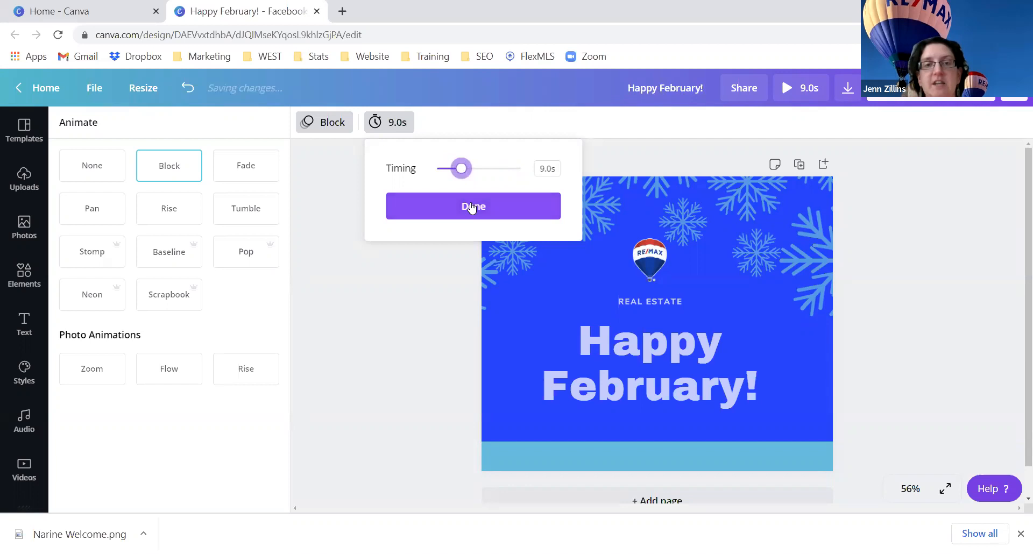
pyautogui.click(471, 207)
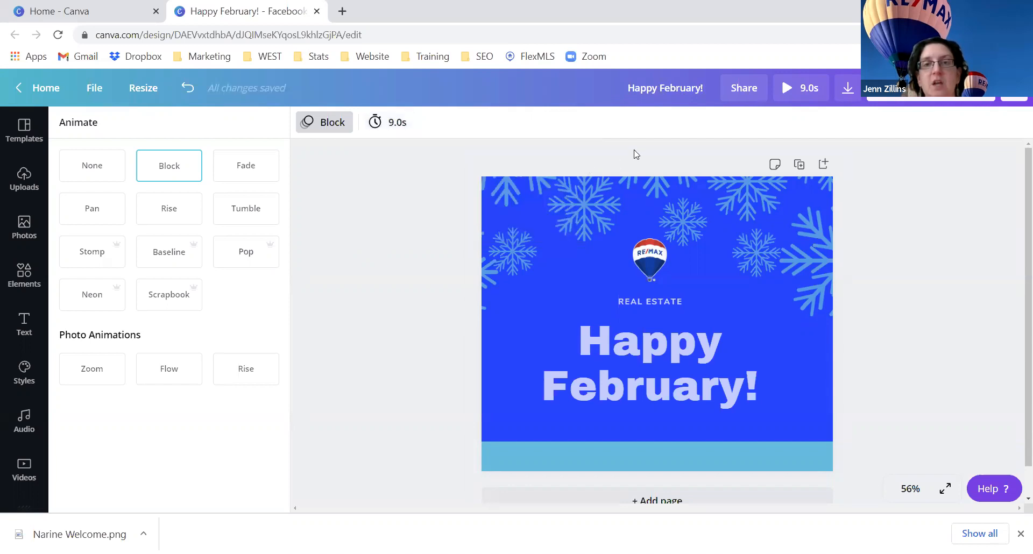
pyautogui.click(788, 87)
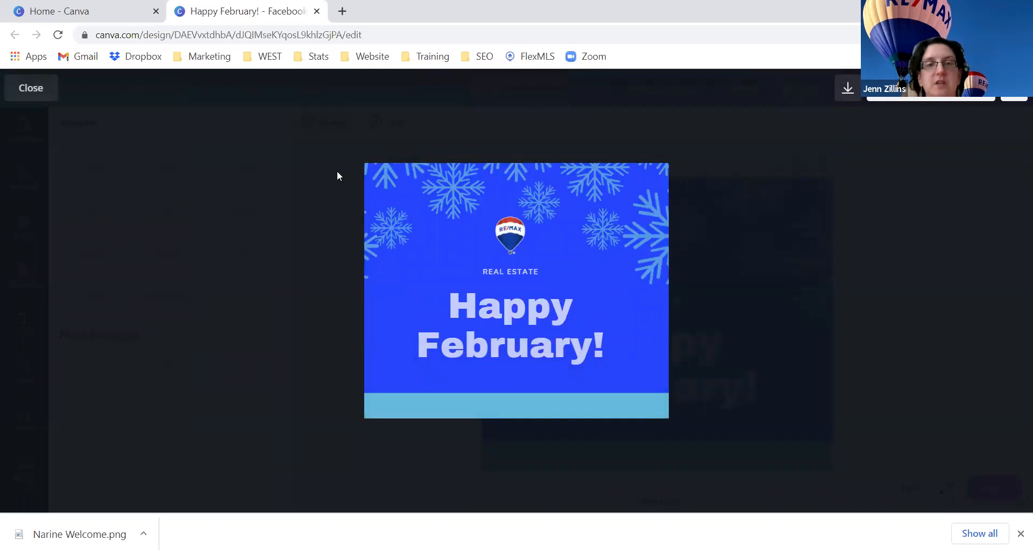
pyautogui.moveTo(387, 298)
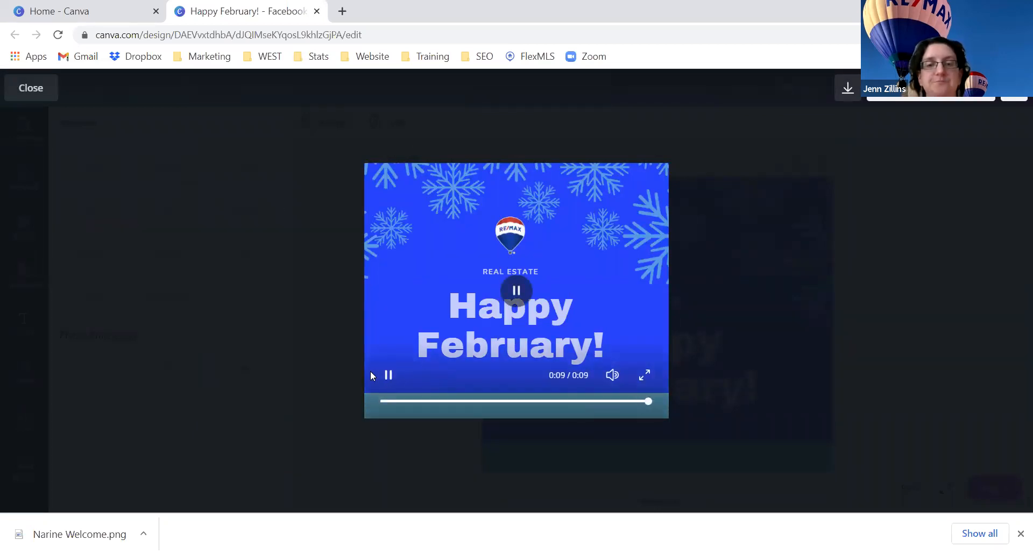
# - Replay the animated page preview from the start and close the preview
pyautogui.click(383, 401)
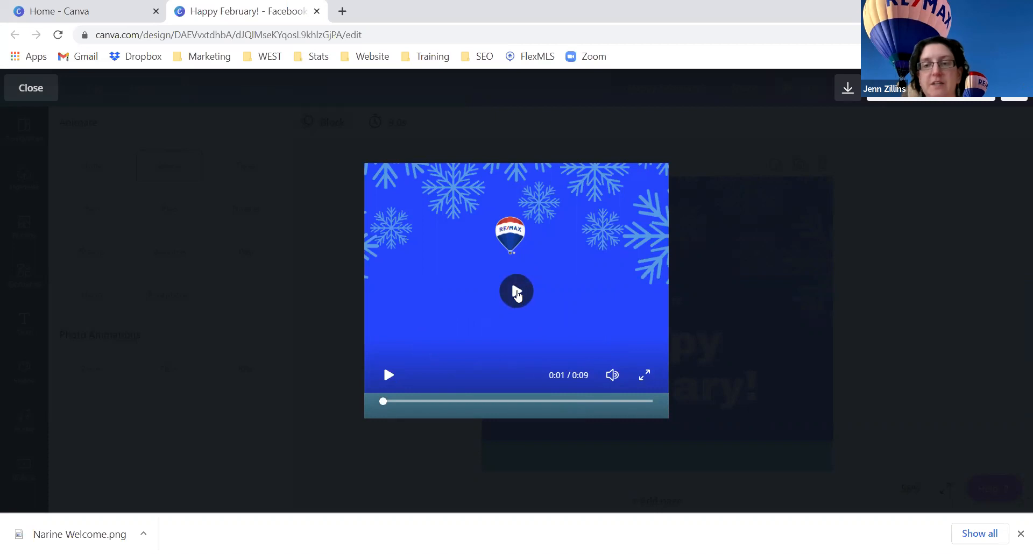
pyautogui.click(517, 295)
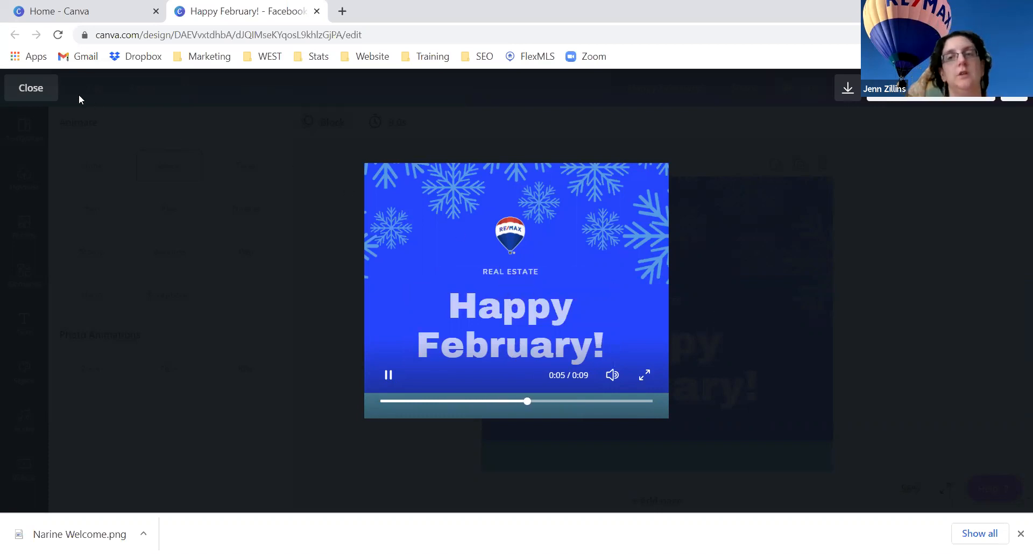
pyautogui.click(28, 91)
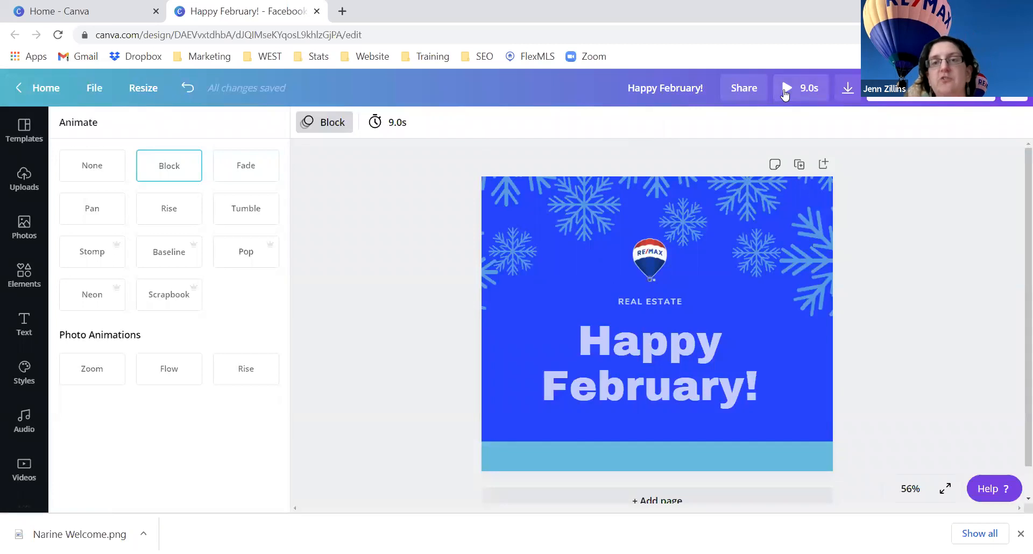
# - Look through the MP4 Video download options and the Facebook Page publishing choices for the design
pyautogui.click(848, 90)
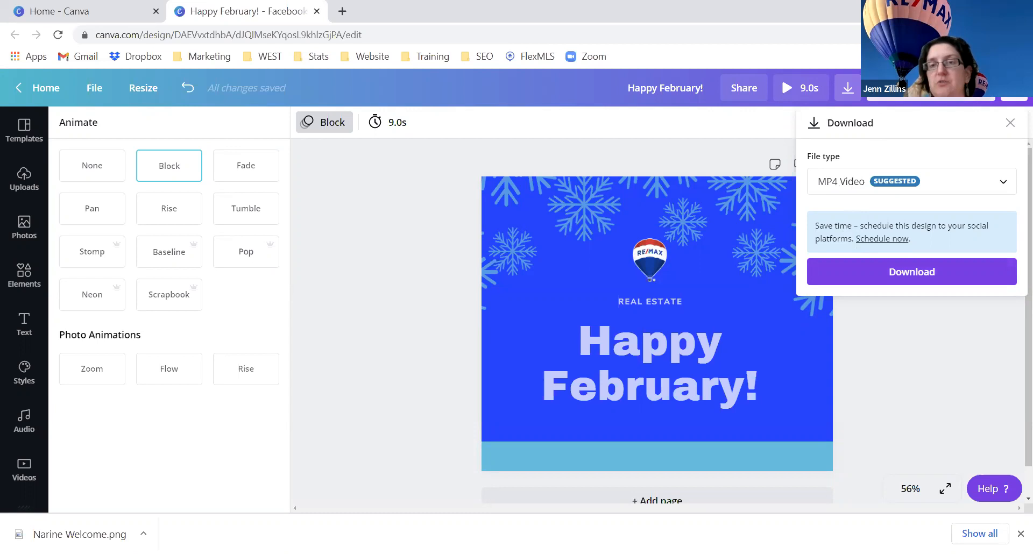
pyautogui.click(930, 89)
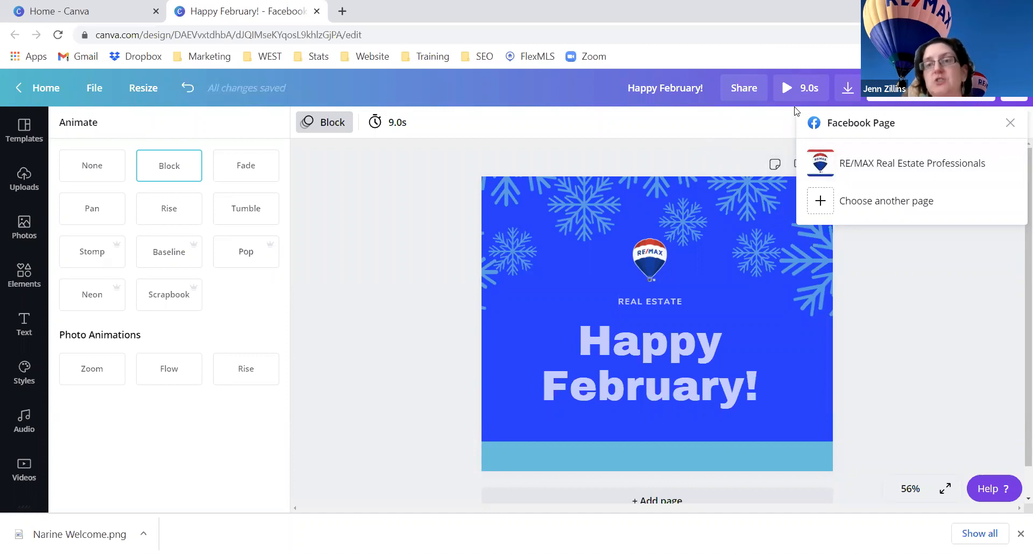
pyautogui.click(842, 89)
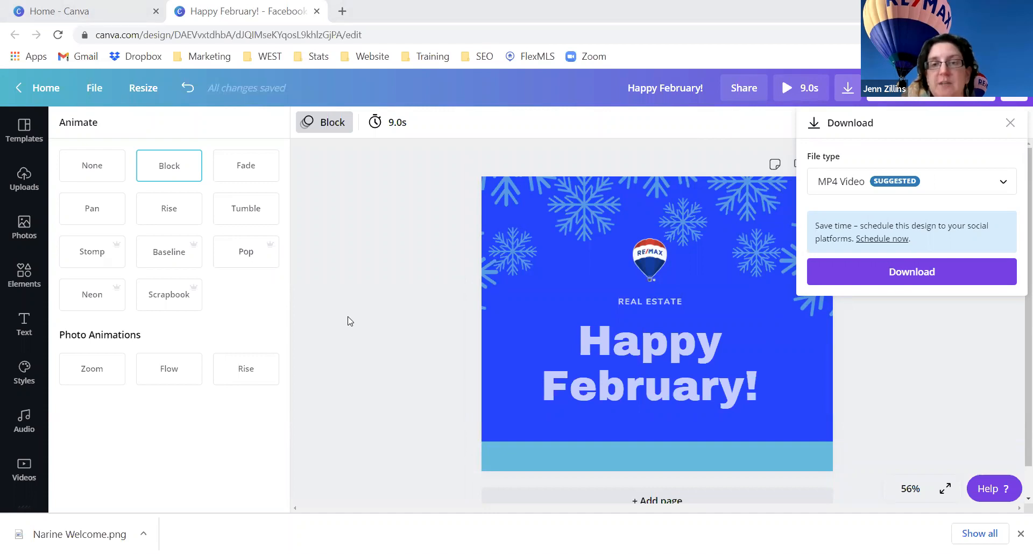
# - Try the Fade, Tumble and Rise page animations, and apply the Pan animation to the page
pyautogui.click(325, 122)
pyautogui.click(326, 122)
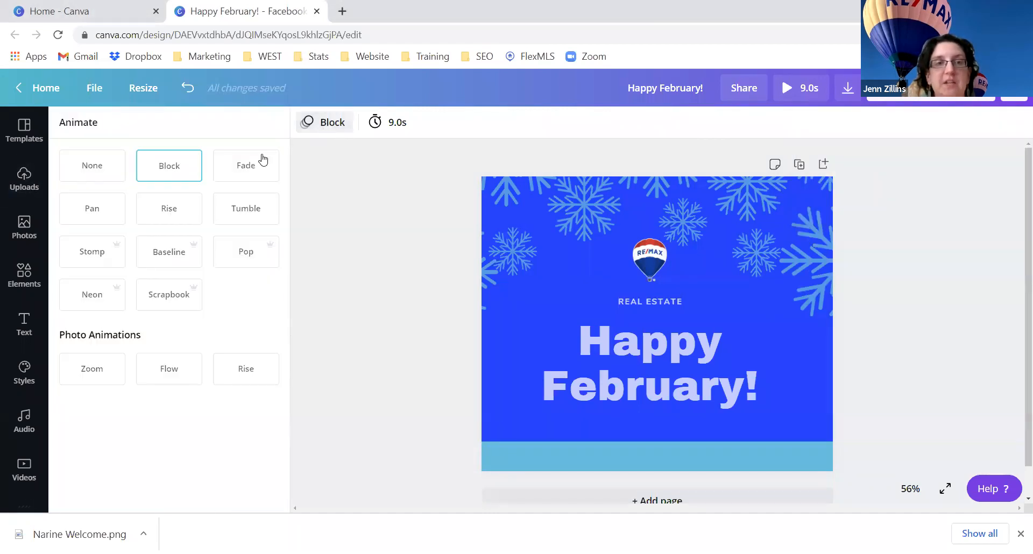
pyautogui.click(244, 173)
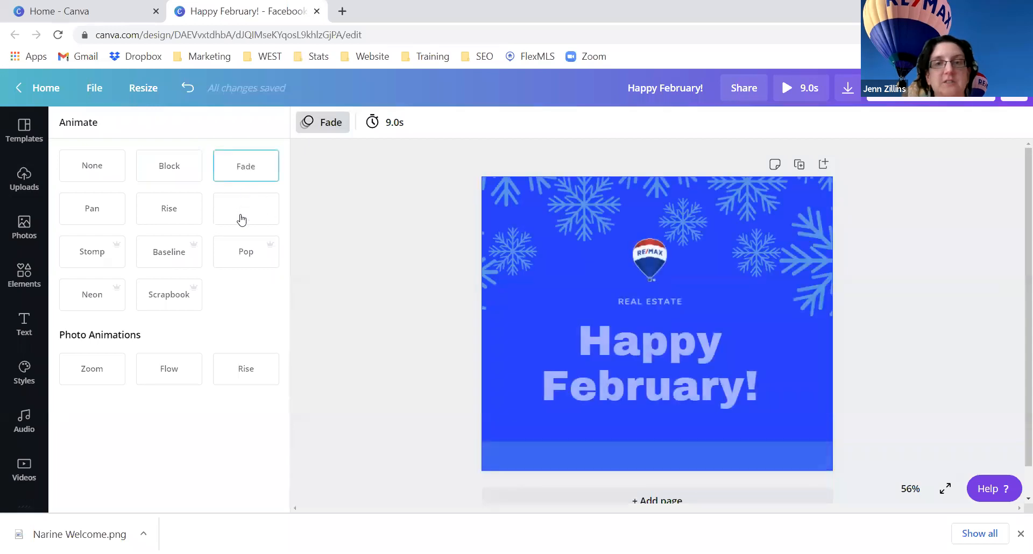
pyautogui.click(240, 219)
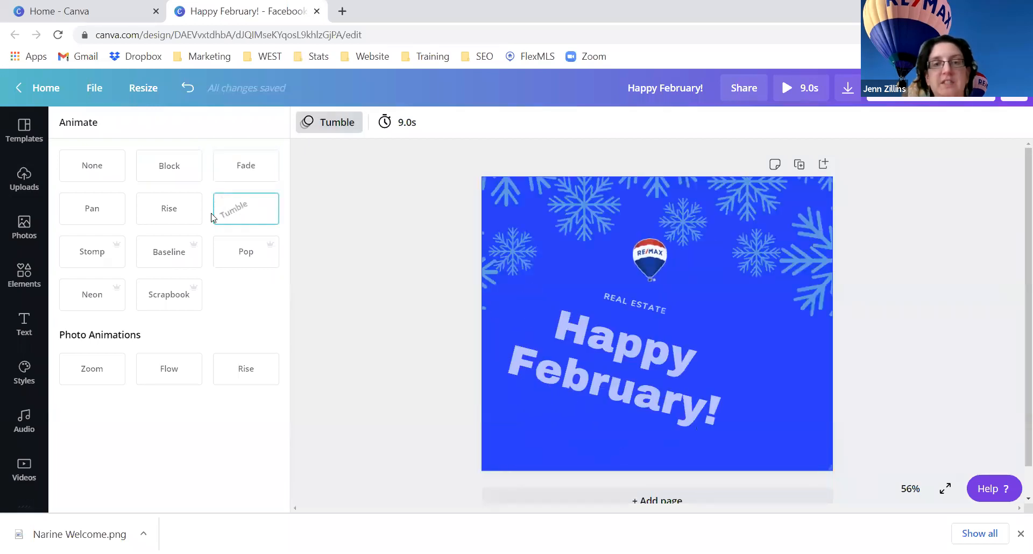
pyautogui.click(160, 215)
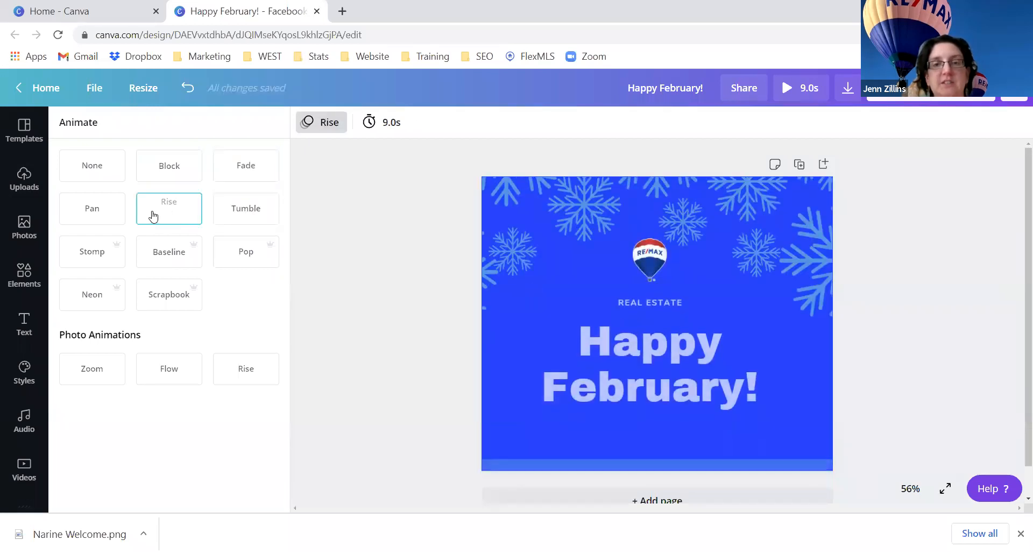
pyautogui.click(113, 210)
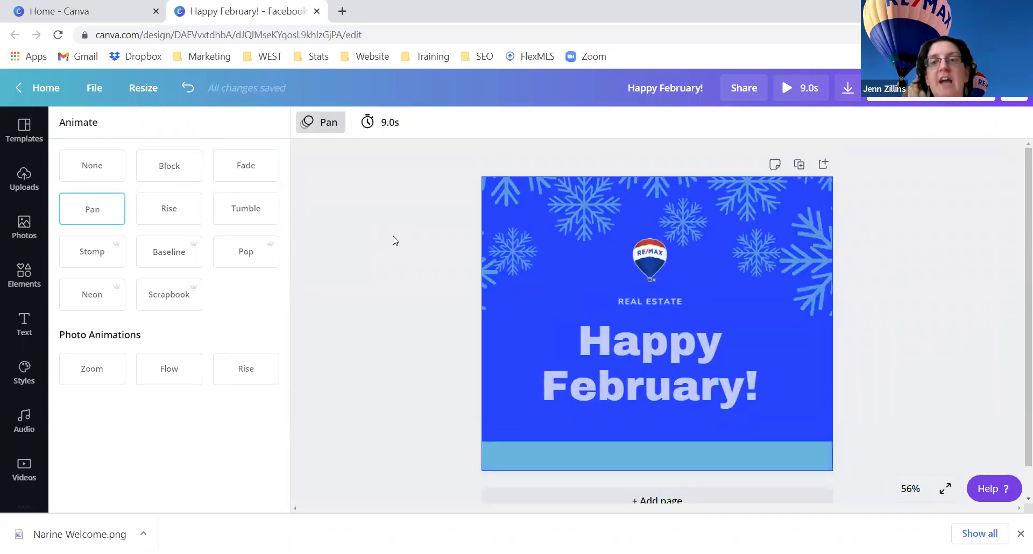
pyautogui.click(396, 241)
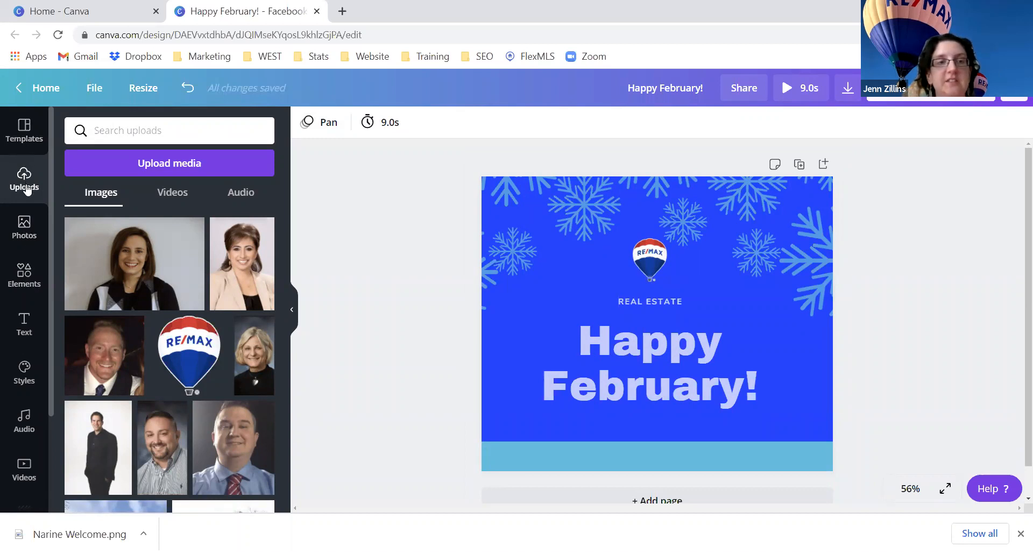
# - Search the elements library for "animation" and browse the related animation search suggestions
pyautogui.click(24, 273)
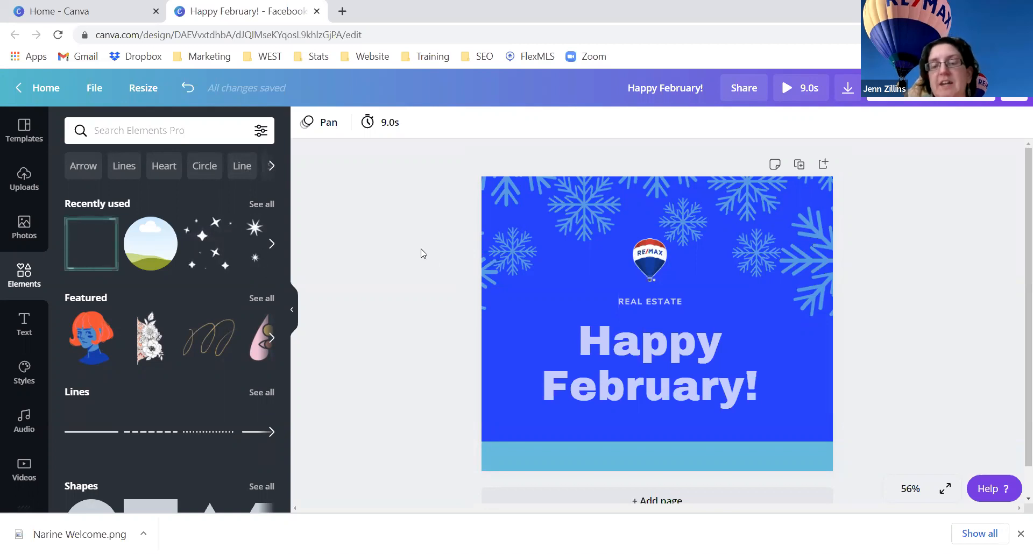
pyautogui.click(184, 130)
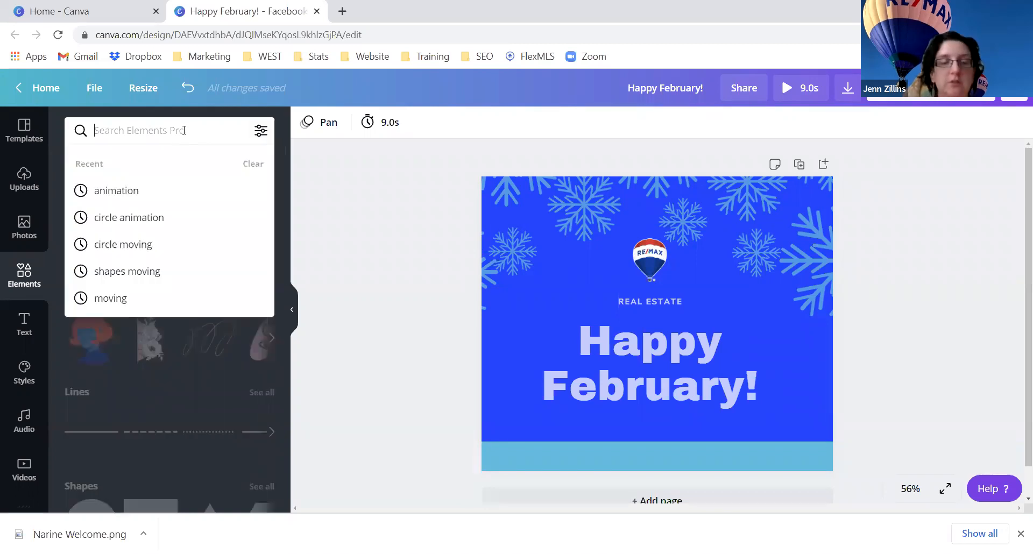
pyautogui.write('animation')
pyautogui.press('Return')
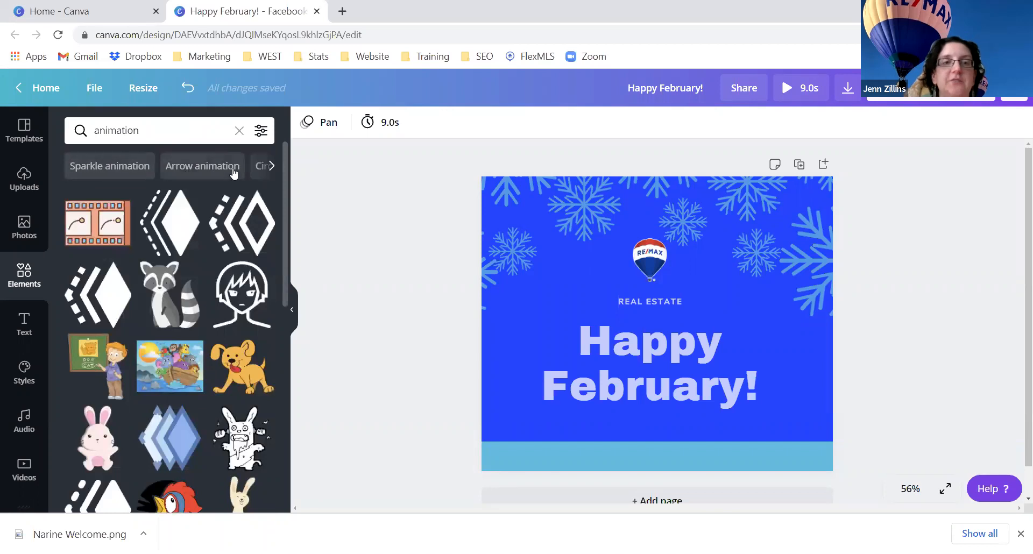
pyautogui.click(271, 167)
pyautogui.click(272, 167)
pyautogui.click(273, 167)
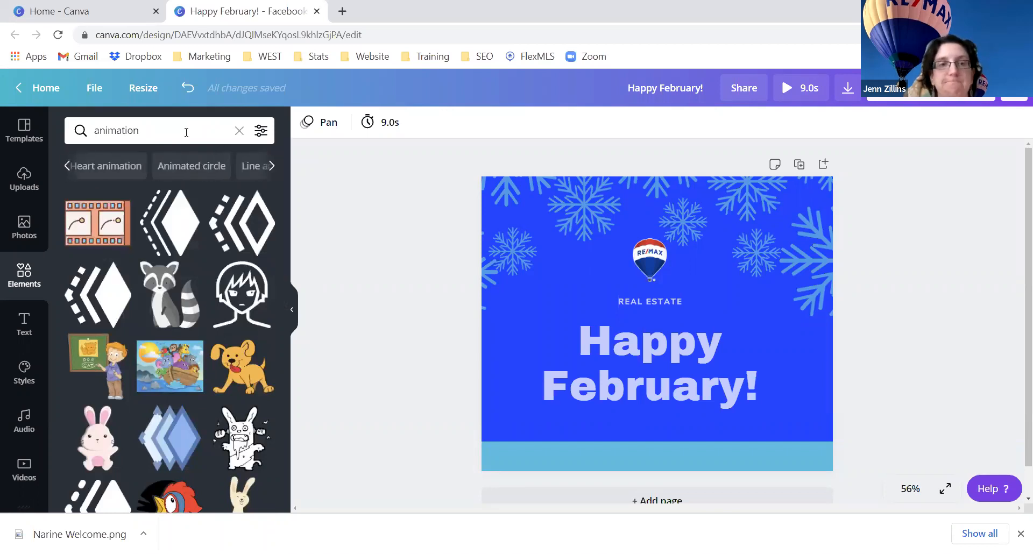
pyautogui.click(186, 133)
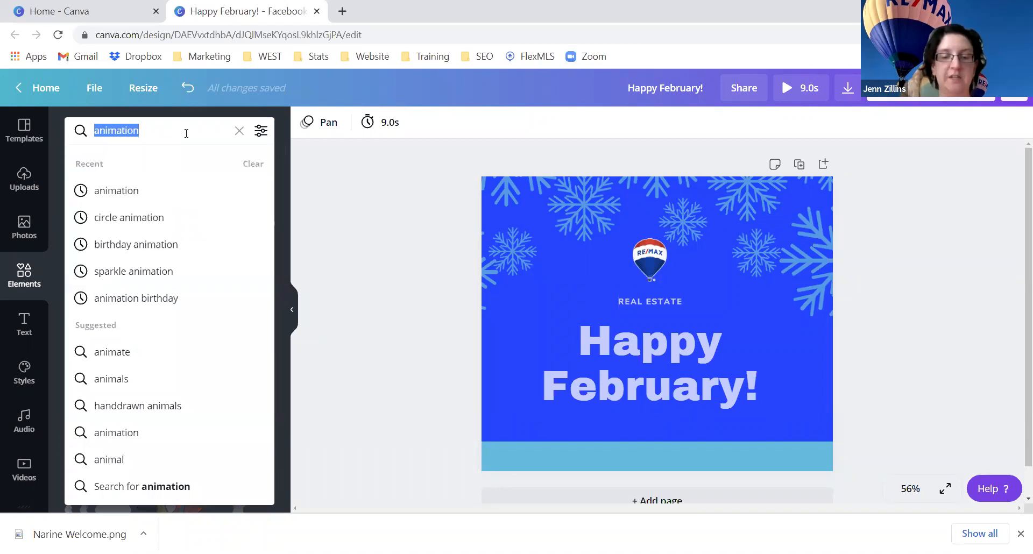
pyautogui.write('moving')
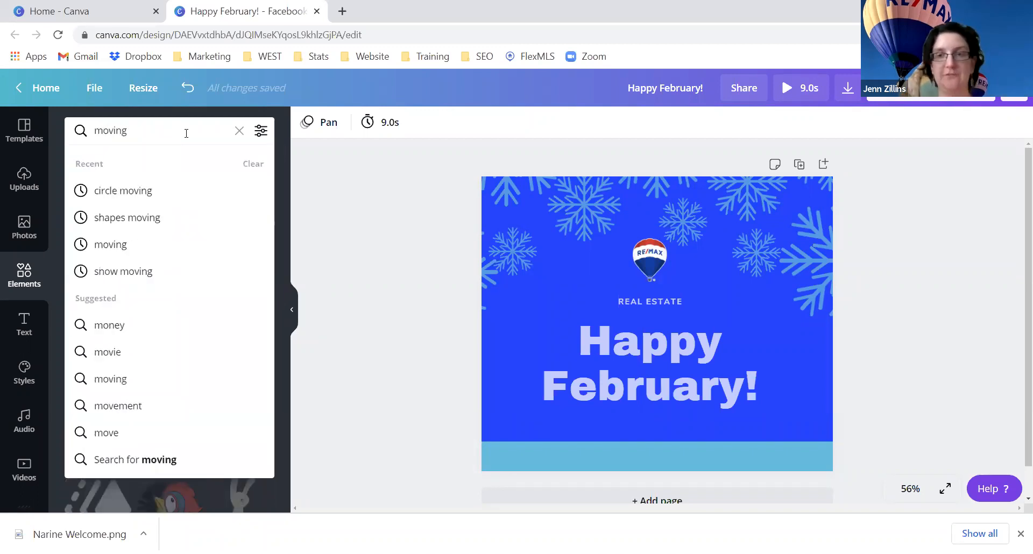
pyautogui.press('BackSpace')
pyautogui.press('BackSpace')
pyautogui.press('BackSpace')
pyautogui.press('BackSpace')
pyautogui.press('BackSpace')
pyautogui.press('BackSpace')
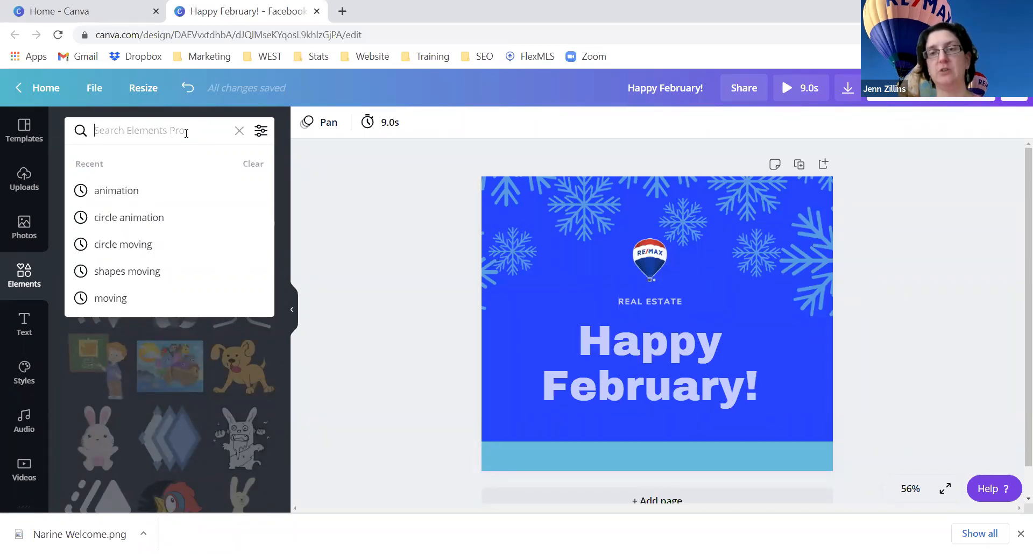
# - Search the elements for "animation" and narrow the results to "Star animation"
pyautogui.write('animation')
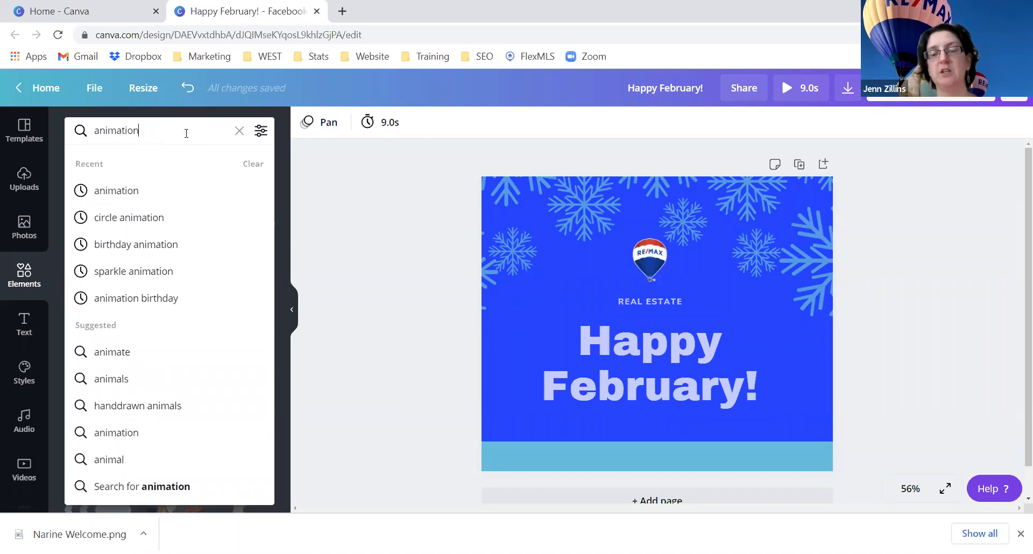
pyautogui.press('Return')
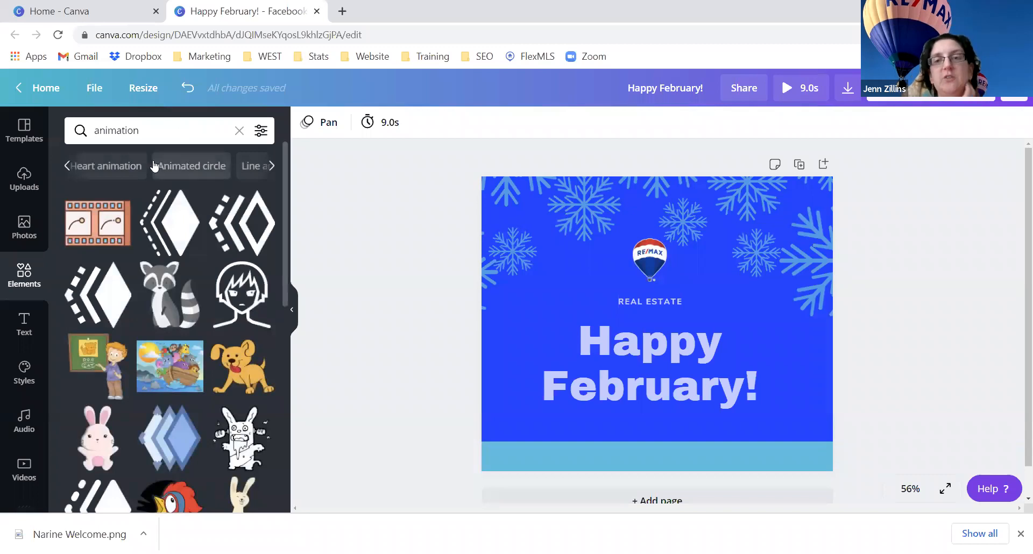
pyautogui.click(68, 167)
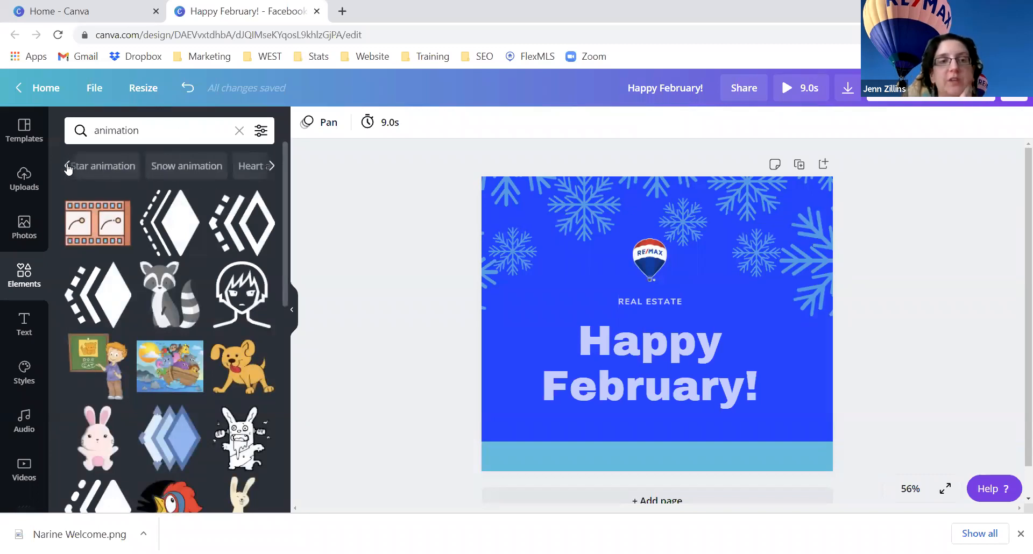
pyautogui.click(95, 170)
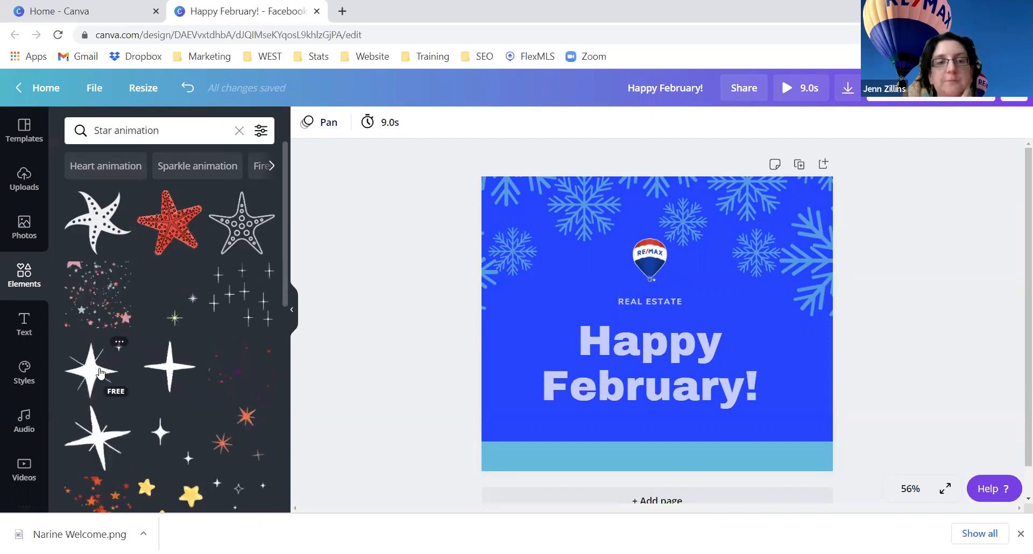
# - Add the free white twinkling stars animation, move it to the page's upper-left corner and shrink it over the snowflakes there
pyautogui.click(100, 371)
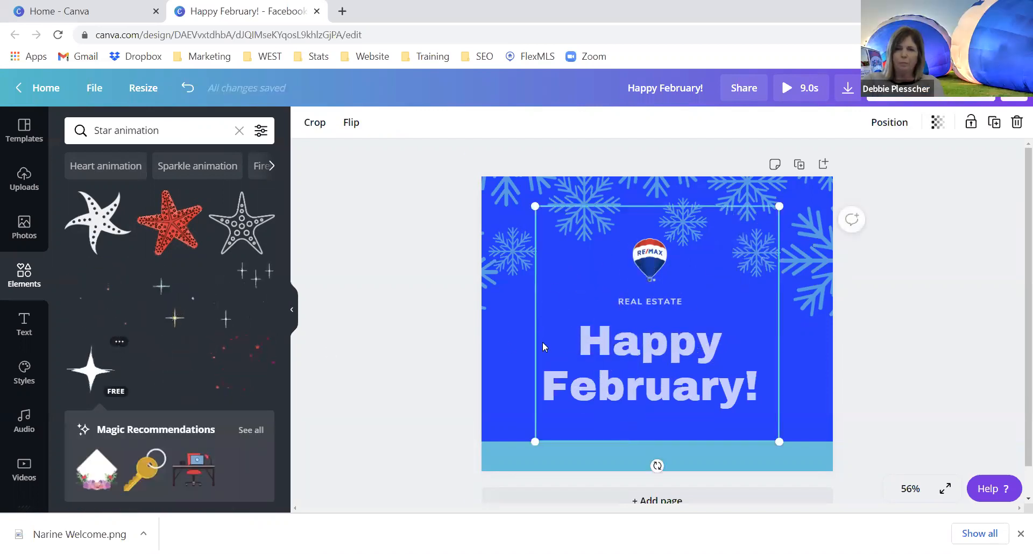
pyautogui.moveTo(700, 279); pyautogui.dragTo(618, 223)
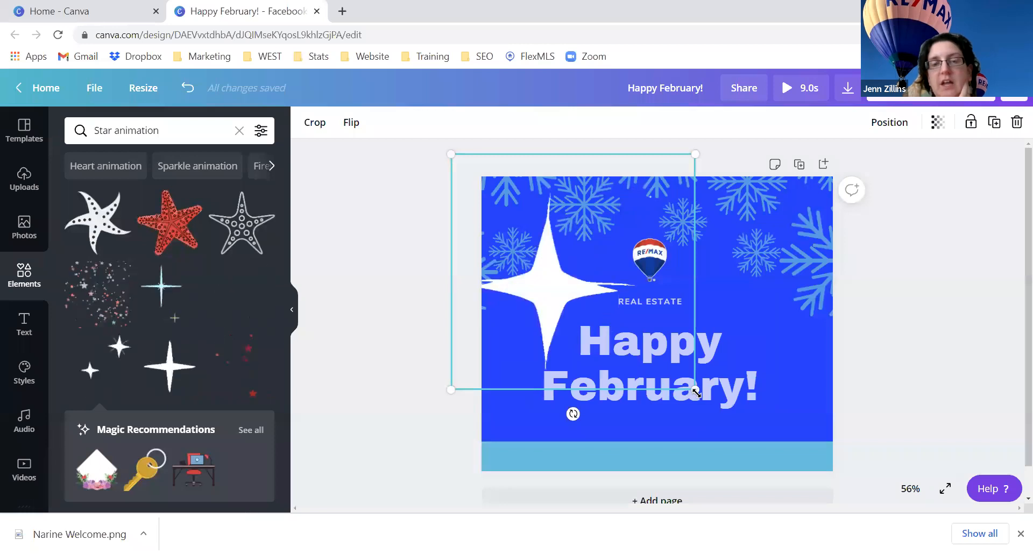
pyautogui.moveTo(696, 392); pyautogui.dragTo(618, 303)
pyautogui.click(388, 294)
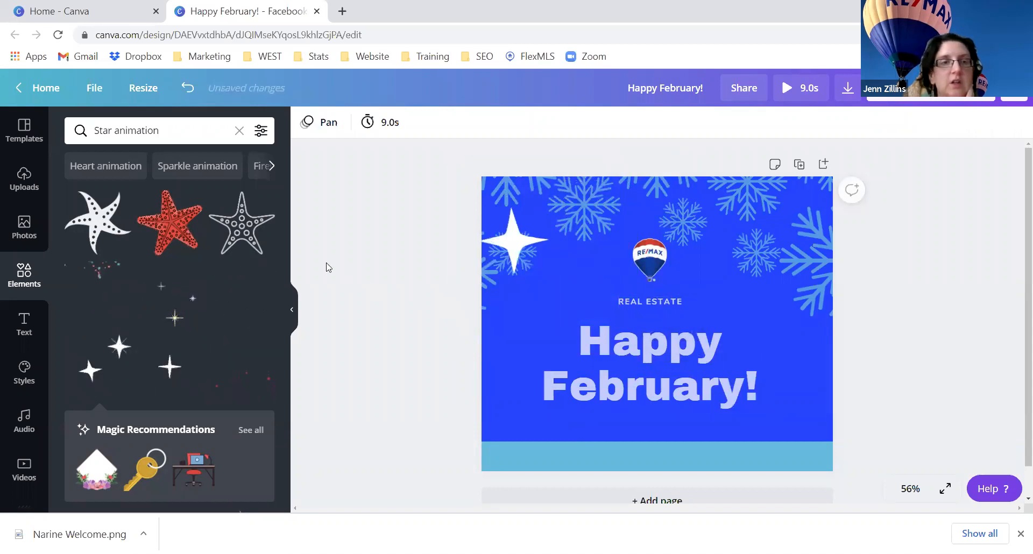
# - Try the white outlined heart with radiating lines from the "Heart animation" elements on the page, and delete it
pyautogui.click(118, 171)
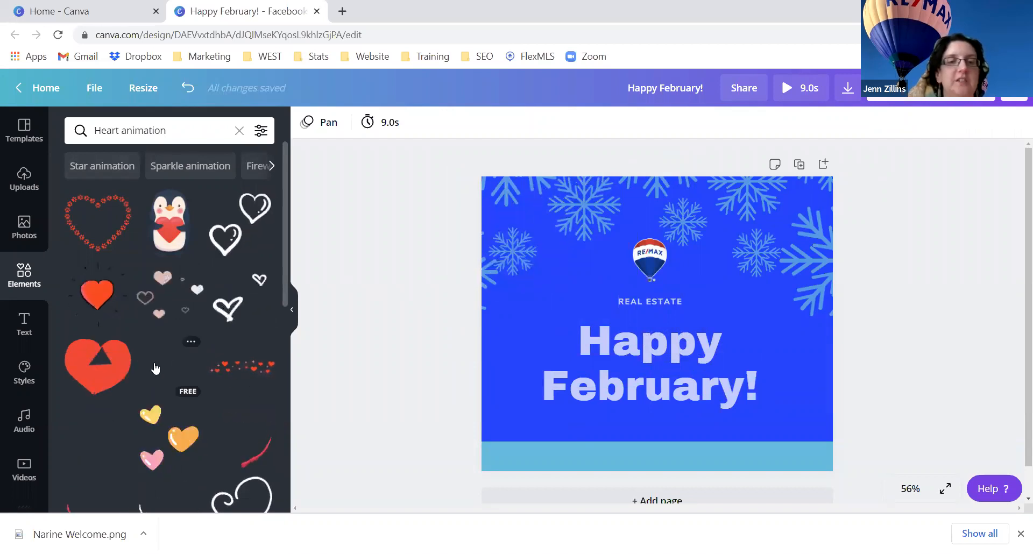
pyautogui.click(188, 371)
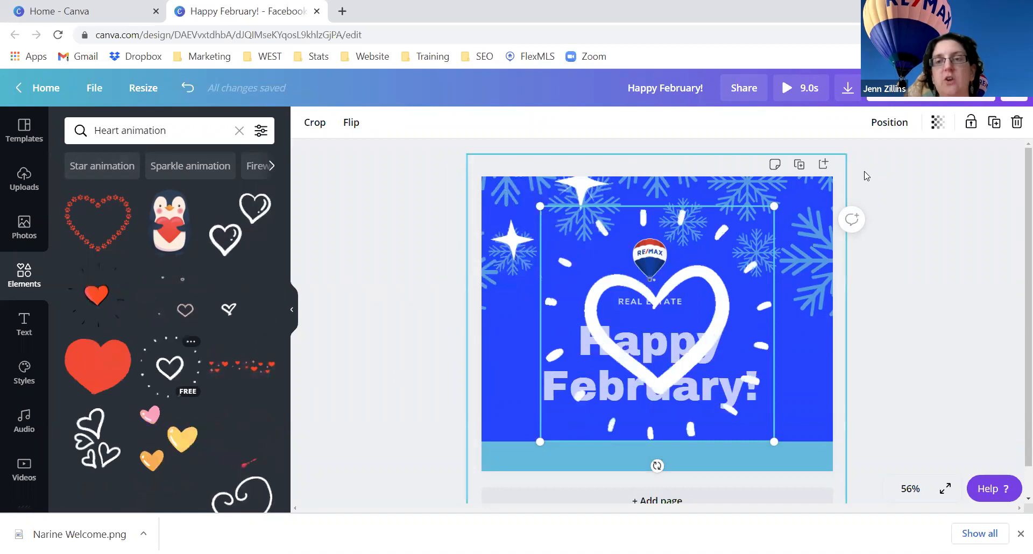
pyautogui.click(1017, 123)
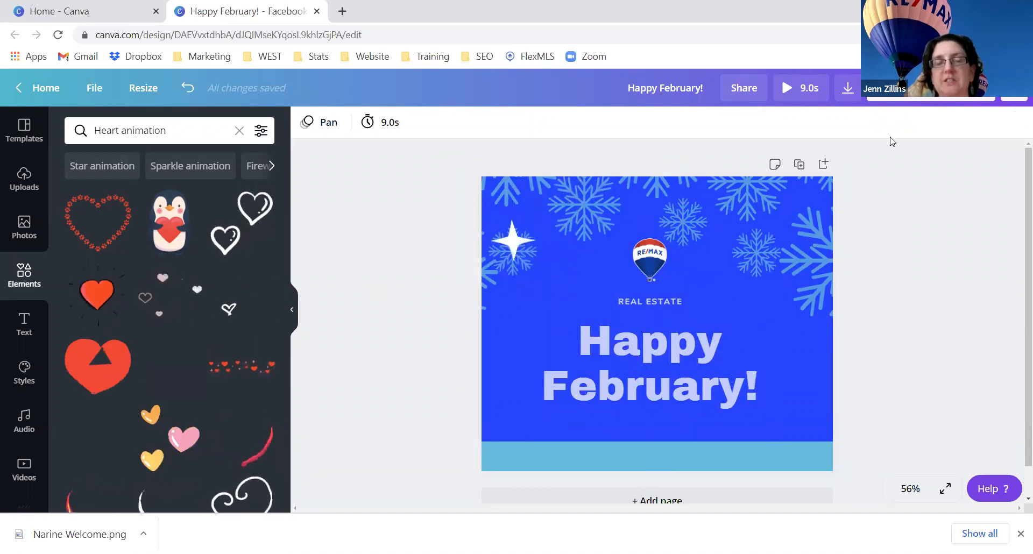
# - Browse the "Sparkle animation" elements and add the free thin white sparkle animation to the page
pyautogui.click(181, 167)
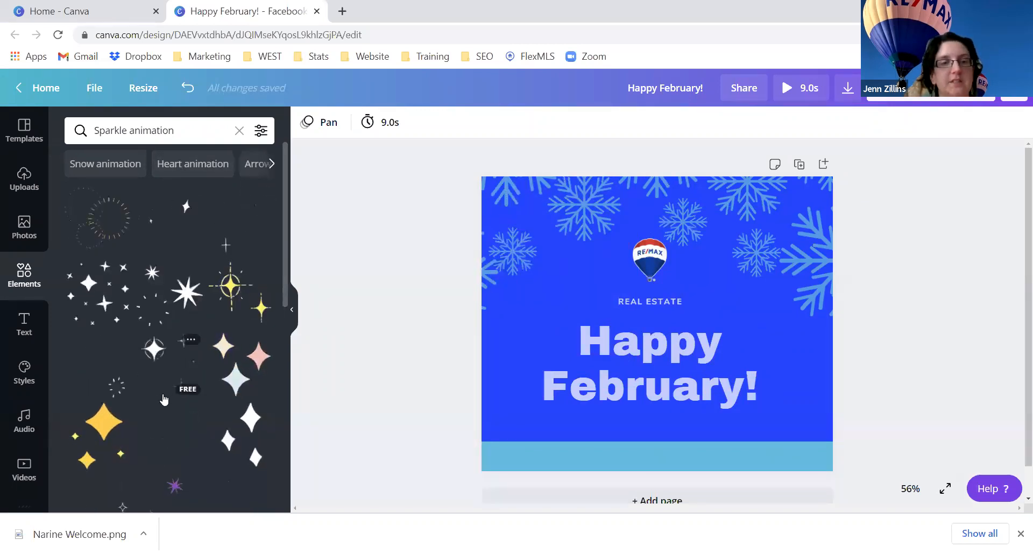
pyautogui.scroll(-3, 165, 387)
pyautogui.scroll(-5, 164, 399)
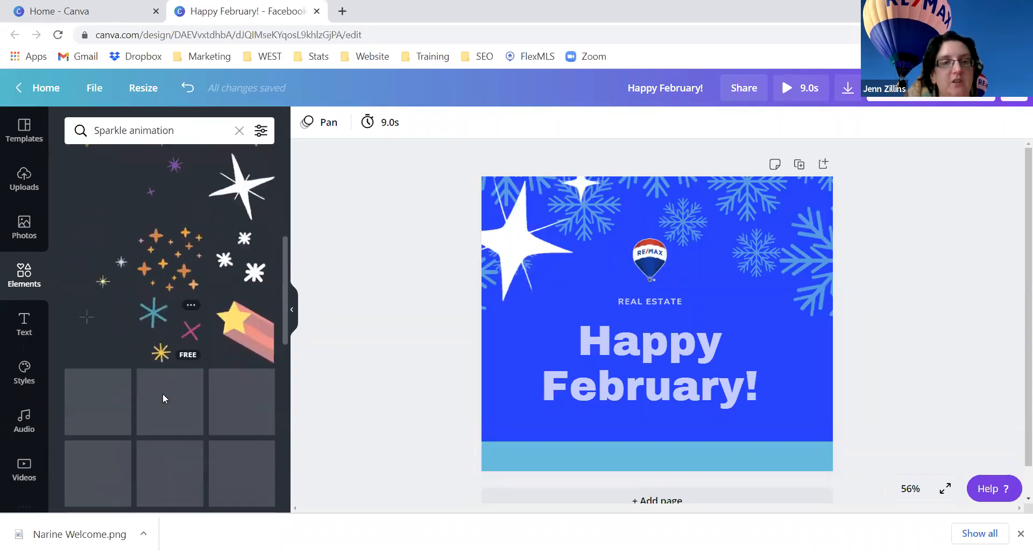
pyautogui.scroll(-5, 164, 398)
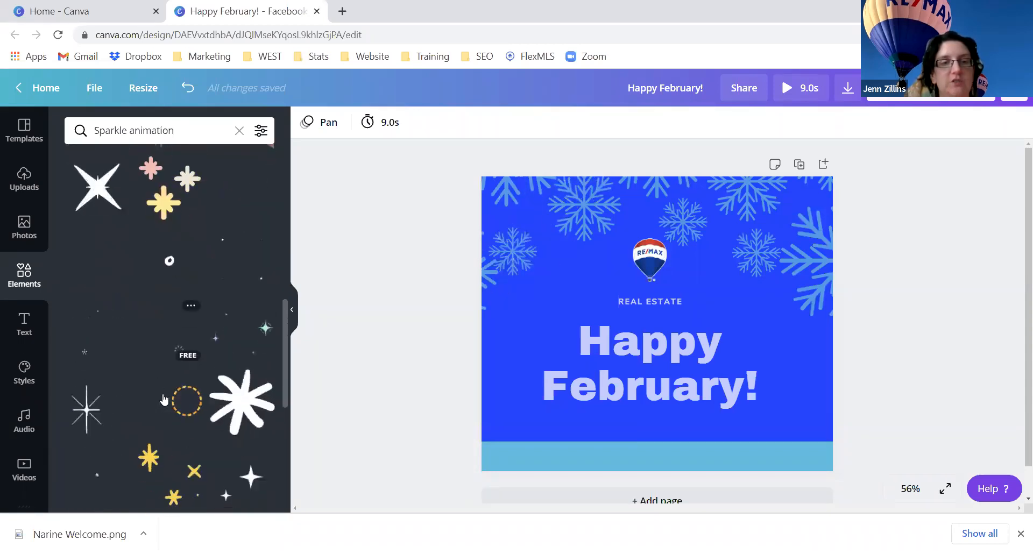
pyautogui.scroll(-6, 164, 398)
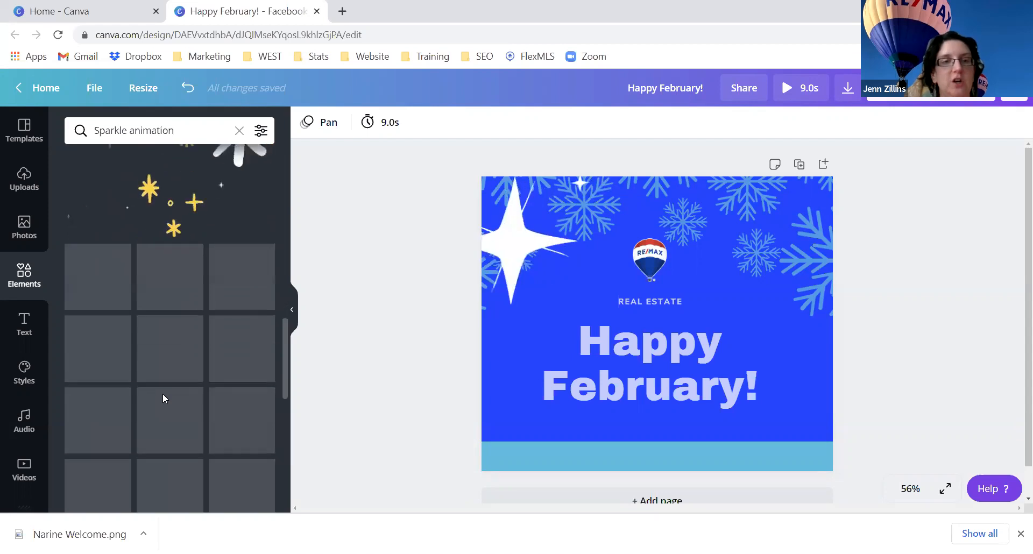
pyautogui.click(164, 398)
pyautogui.scroll(-2, 173, 409)
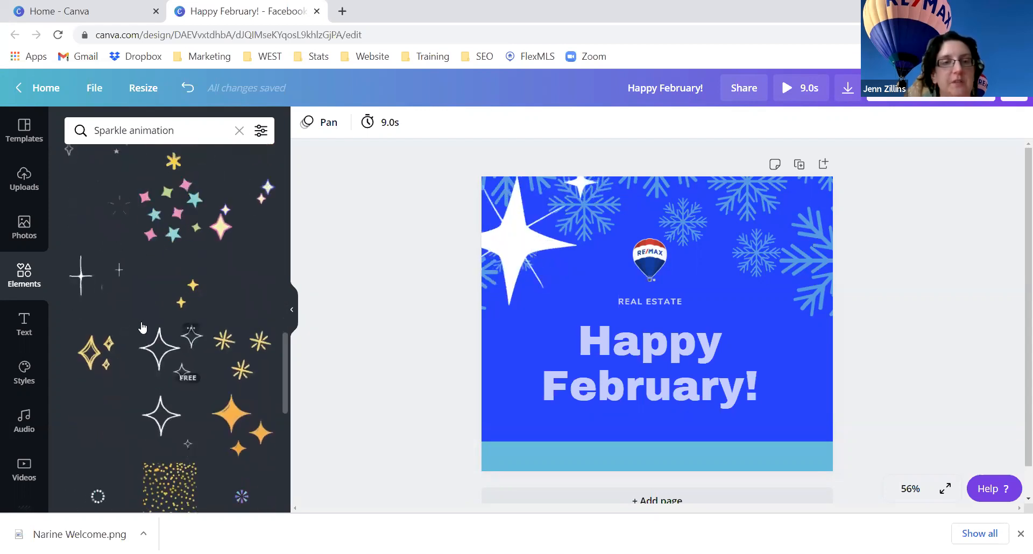
pyautogui.click(100, 286)
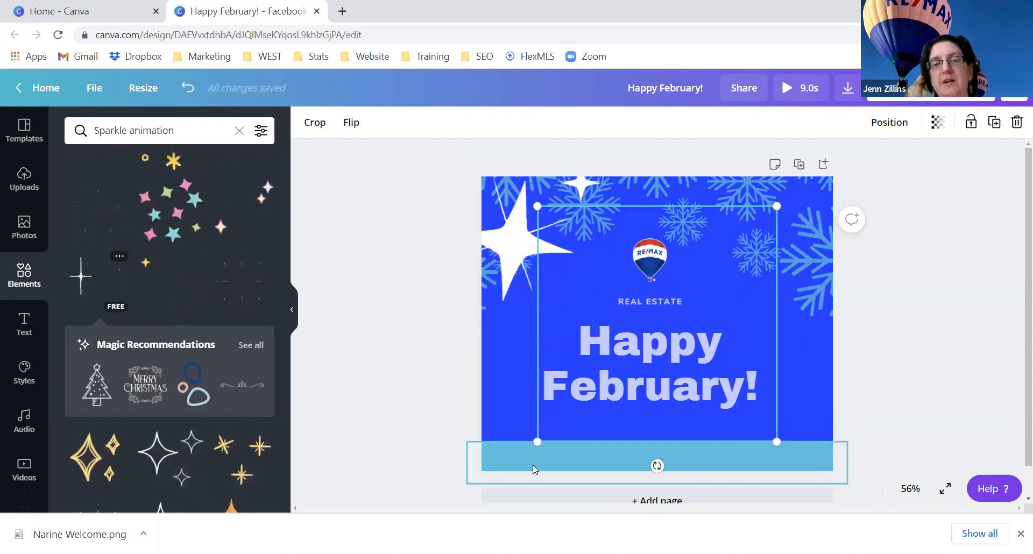
# - Shrink the thin white sparkle animation and place it over the snowflakes in the page's upper-right corner
pyautogui.moveTo(537, 441); pyautogui.dragTo(677, 303)
pyautogui.moveTo(753, 271); pyautogui.dragTo(544, 405)
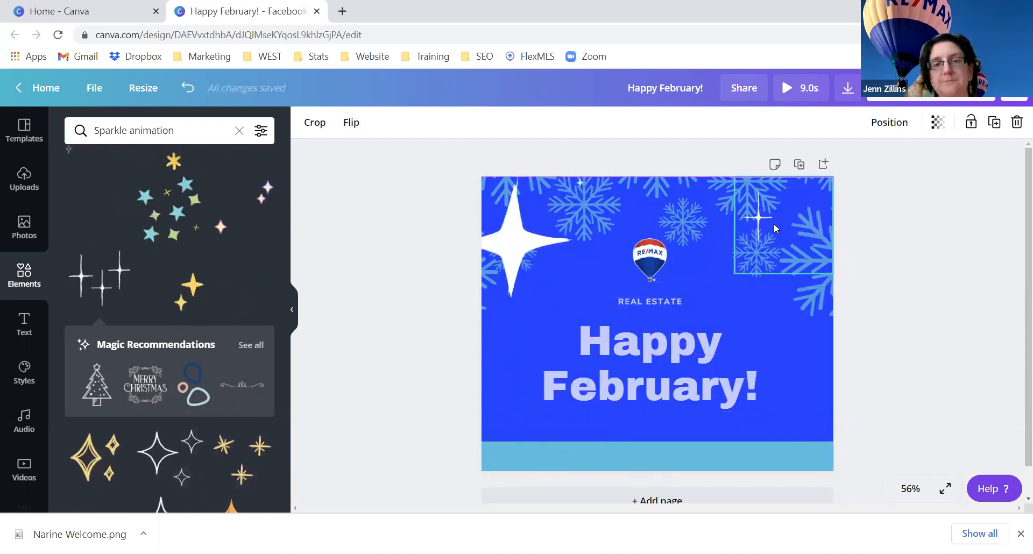
pyautogui.click(401, 272)
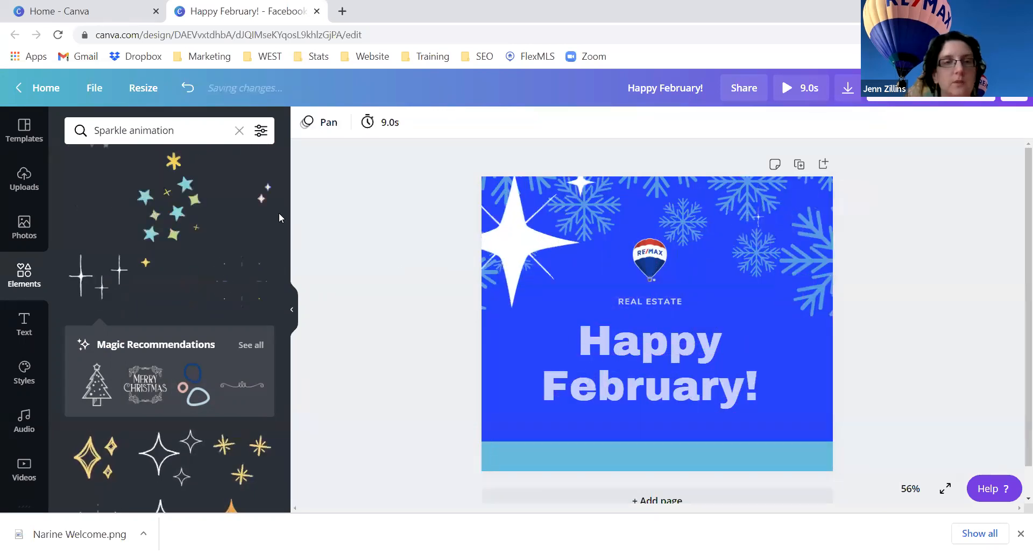
# - Add the free solid white arrow from the "Arrow animation" elements, move it to the page's left edge and shrink it
pyautogui.scroll(10, 253, 185)
pyautogui.click(251, 169)
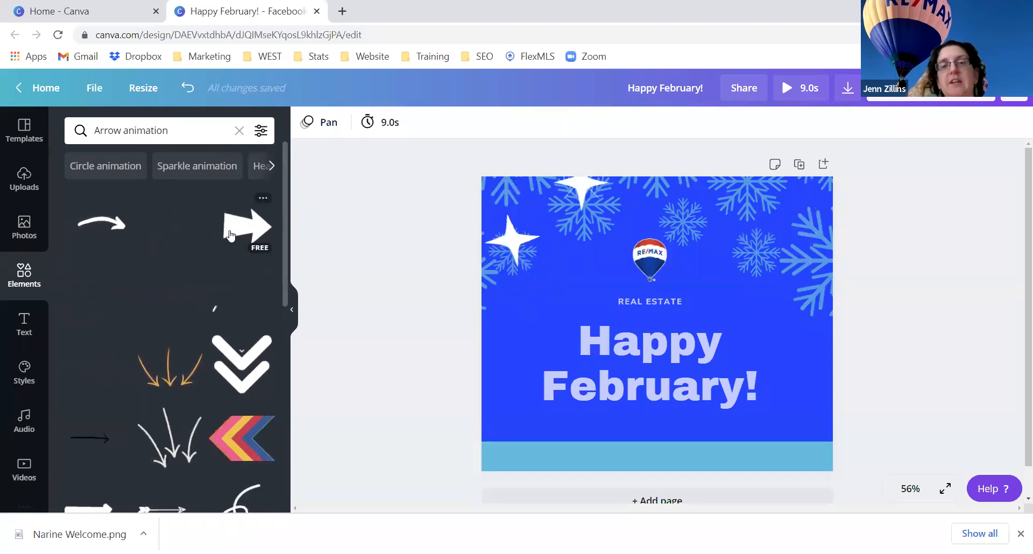
pyautogui.click(231, 235)
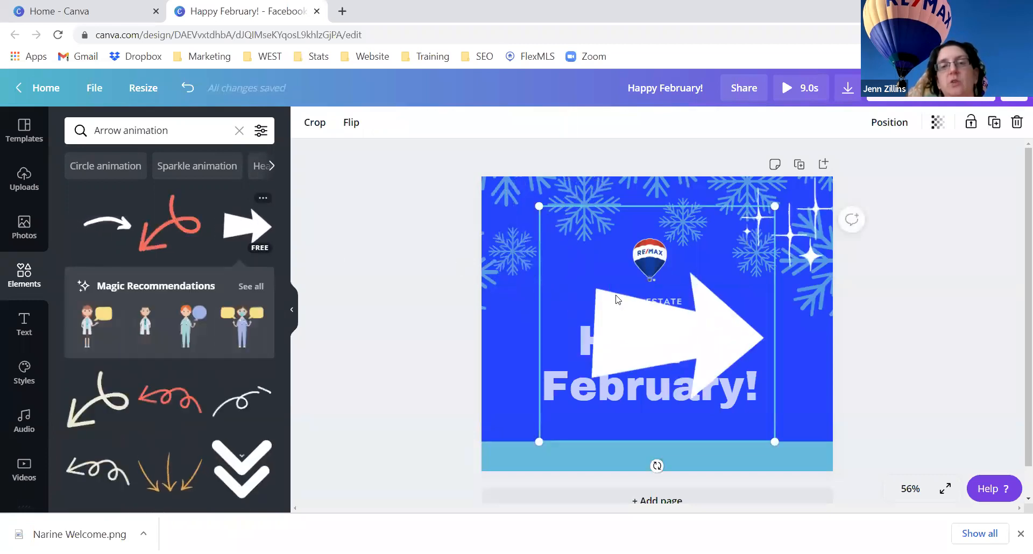
pyautogui.moveTo(699, 269); pyautogui.dragTo(487, 273)
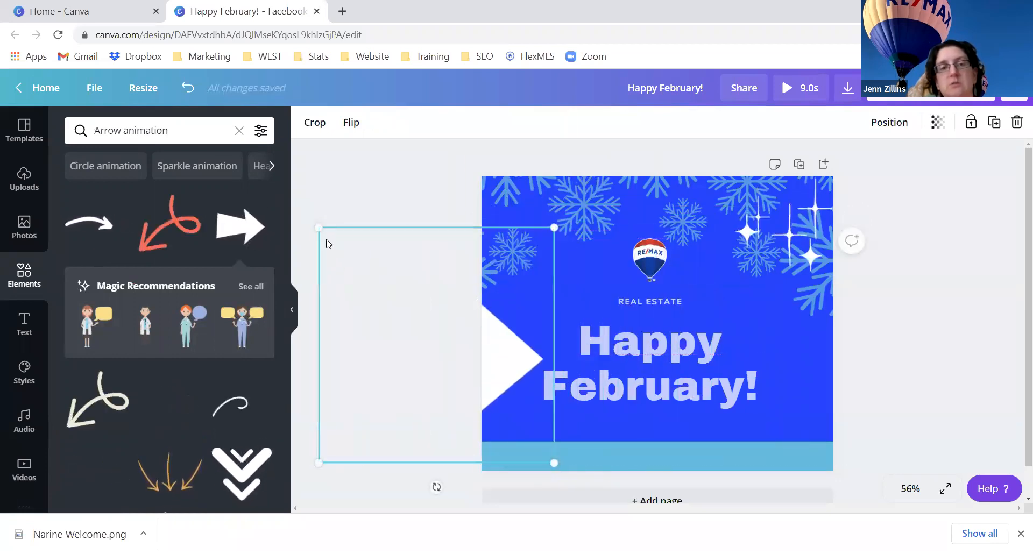
pyautogui.moveTo(319, 228); pyautogui.dragTo(409, 256)
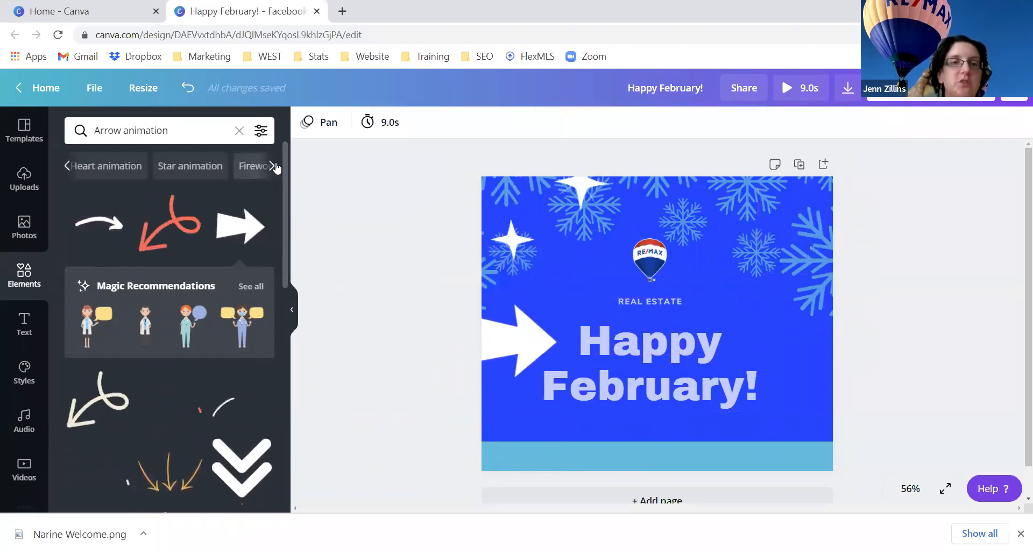
# - Browse the "Fireworks animation" and "Circle animation" elements, add the free light-blue hand-drawn oval and place it around "Happy February!"
pyautogui.click(258, 167)
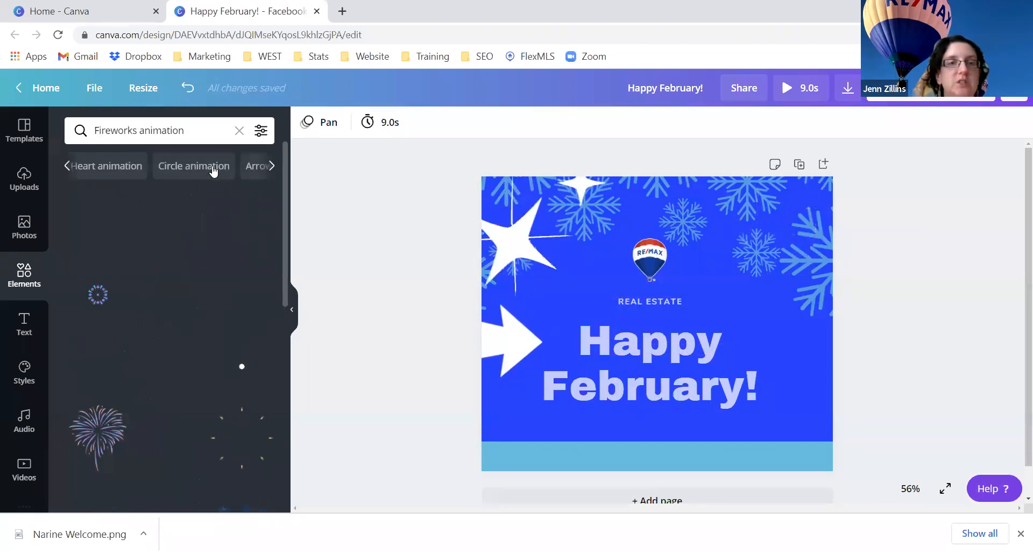
pyautogui.click(182, 171)
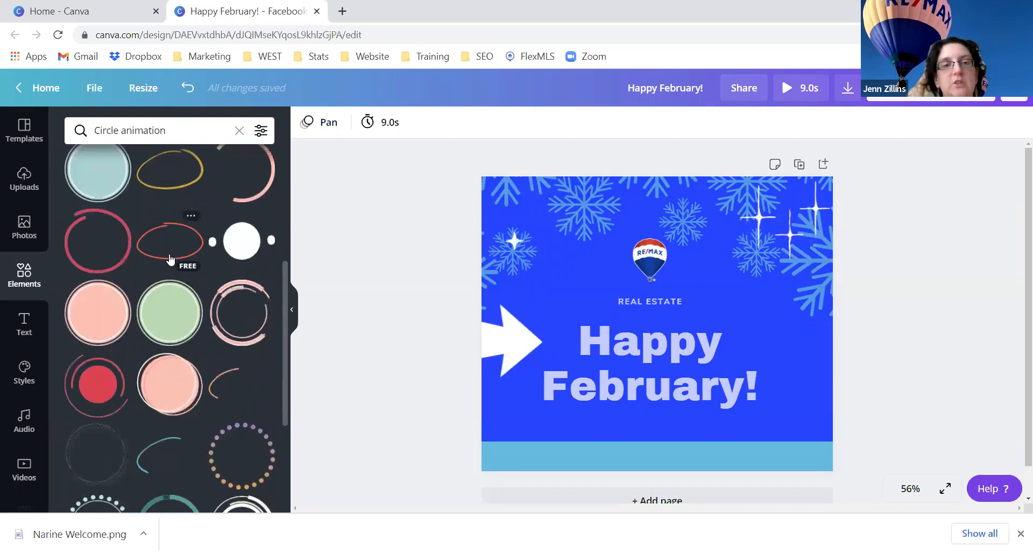
pyautogui.scroll(-3, 170, 259)
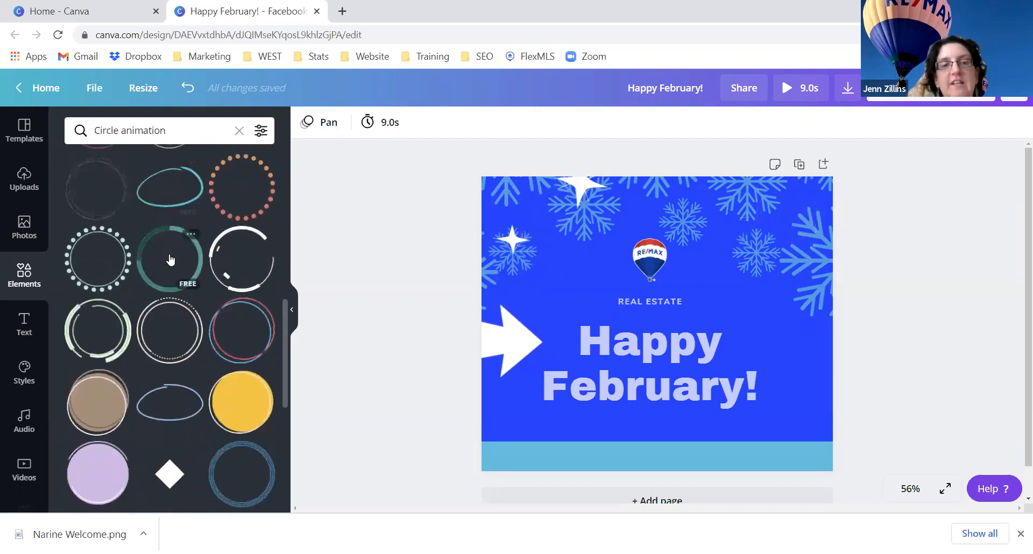
pyautogui.scroll(-2, 170, 260)
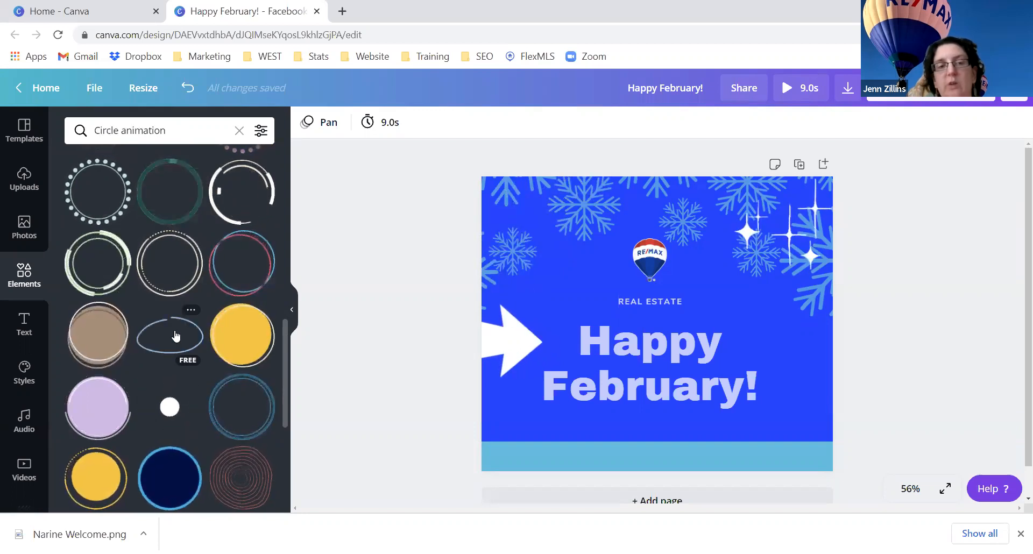
pyautogui.scroll(-1, 175, 335)
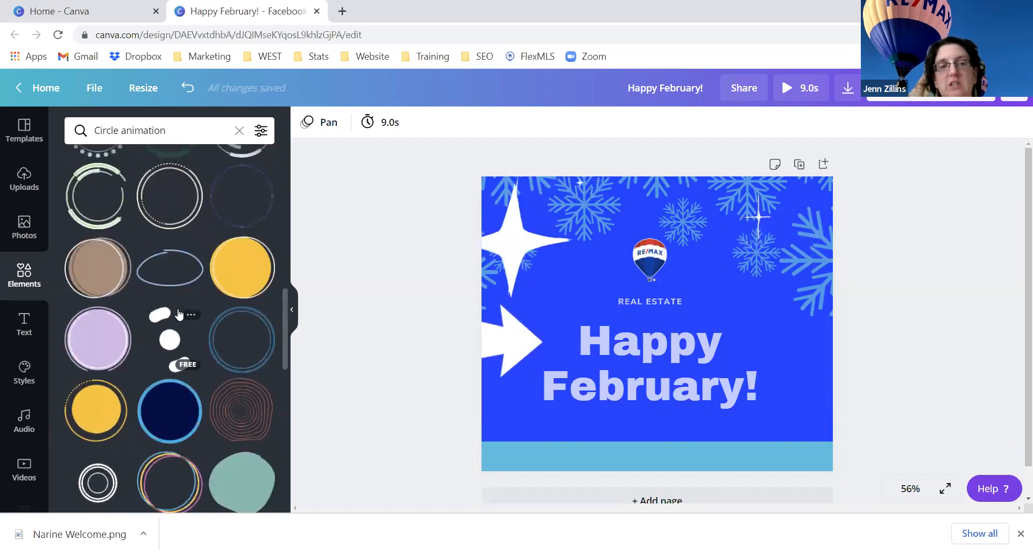
pyautogui.click(179, 276)
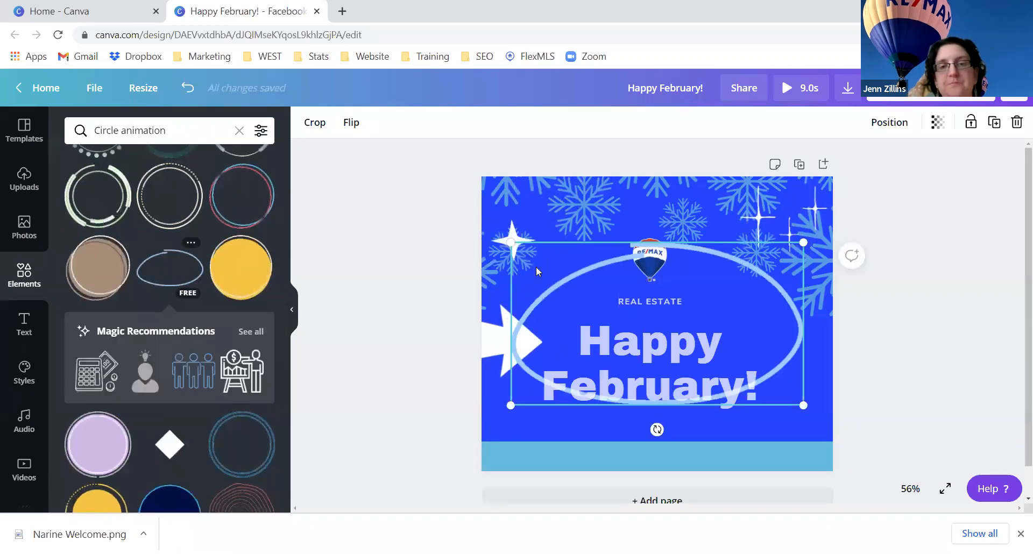
pyautogui.moveTo(692, 244); pyautogui.dragTo(692, 280)
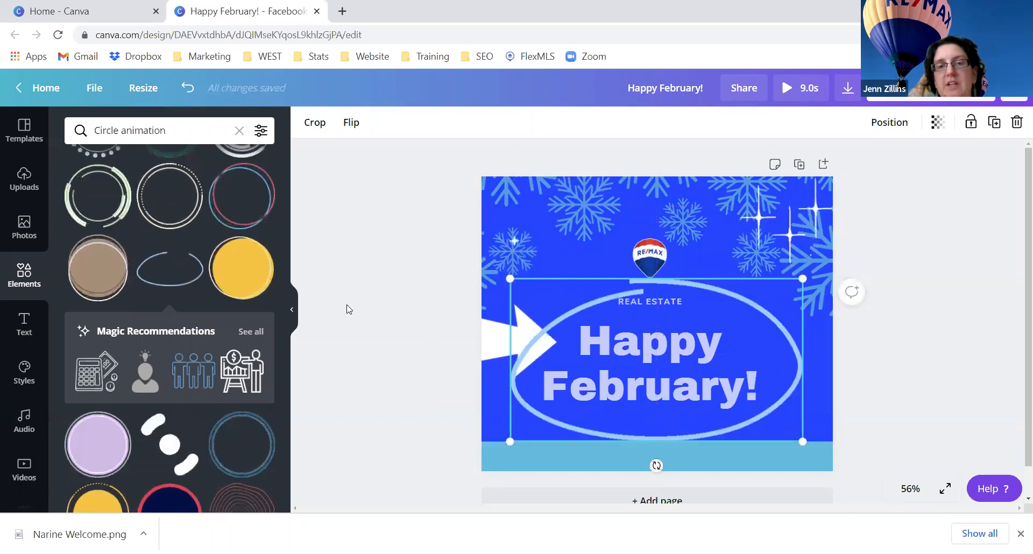
# - Check the star, sparkle and arrow animations on the page, and play a preview of the animated design
pyautogui.click(533, 221)
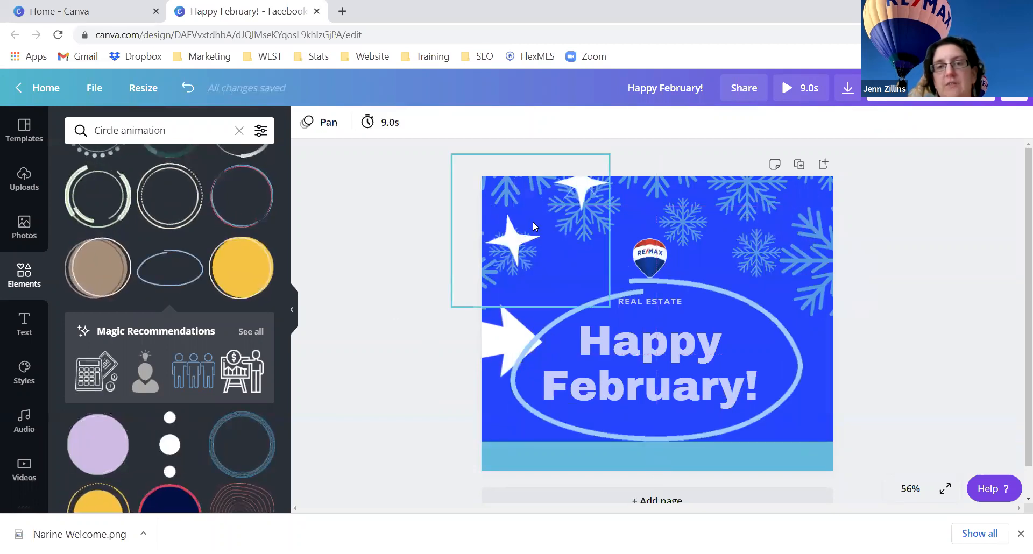
pyautogui.click(759, 218)
pyautogui.click(738, 292)
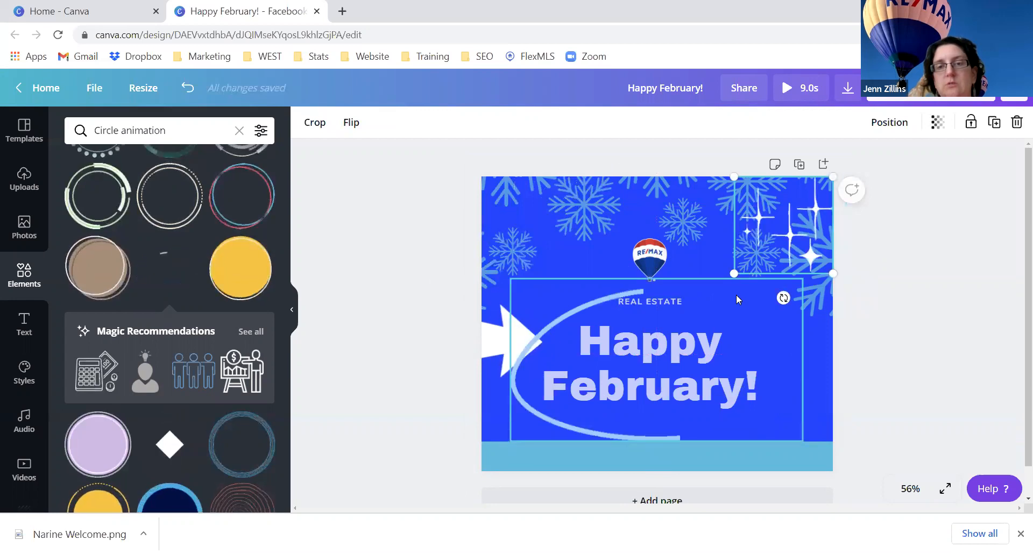
pyautogui.click(491, 349)
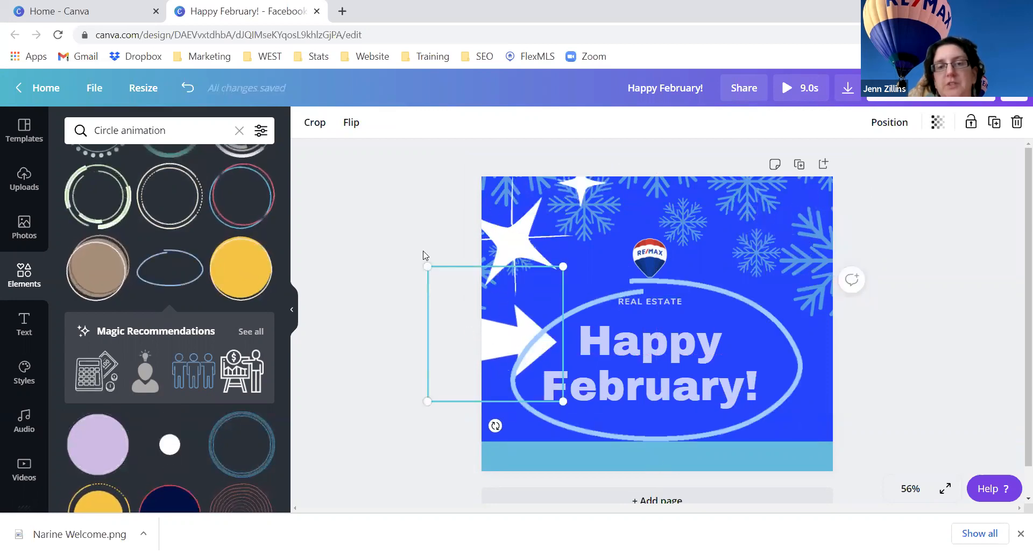
pyautogui.click(393, 199)
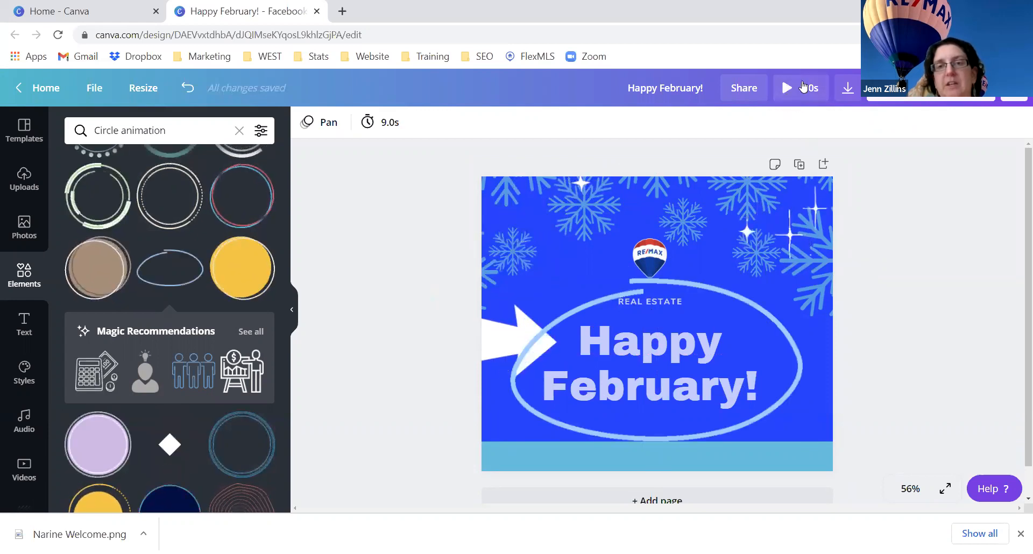
pyautogui.click(787, 88)
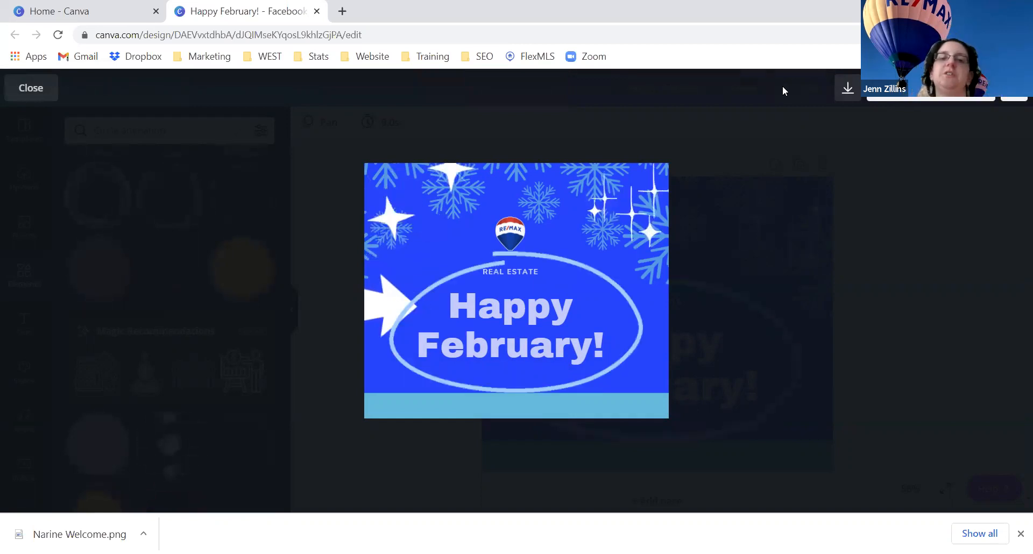
pyautogui.click(31, 88)
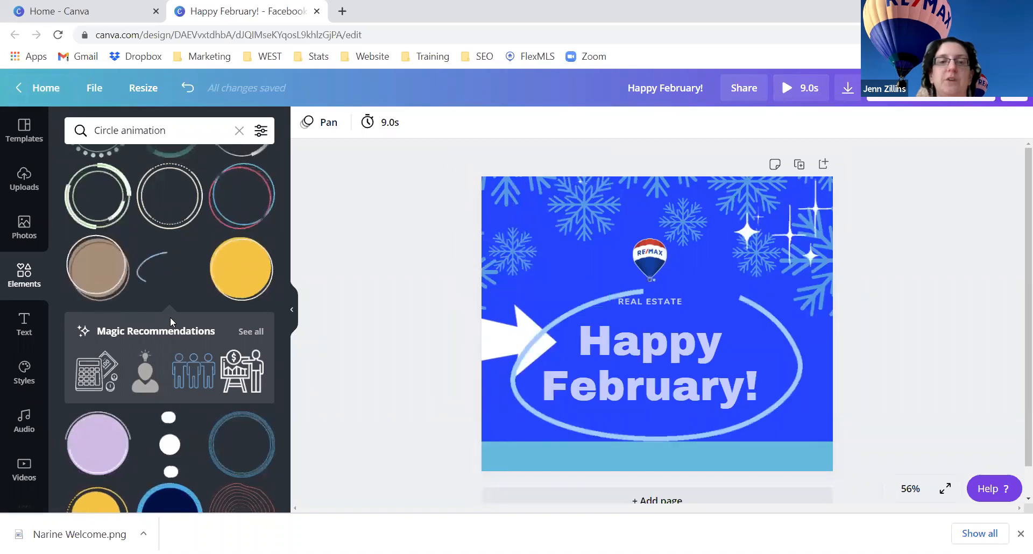
# - Look through the suggested animation categories and show the "Line animation" elements
pyautogui.scroll(10, 161, 339)
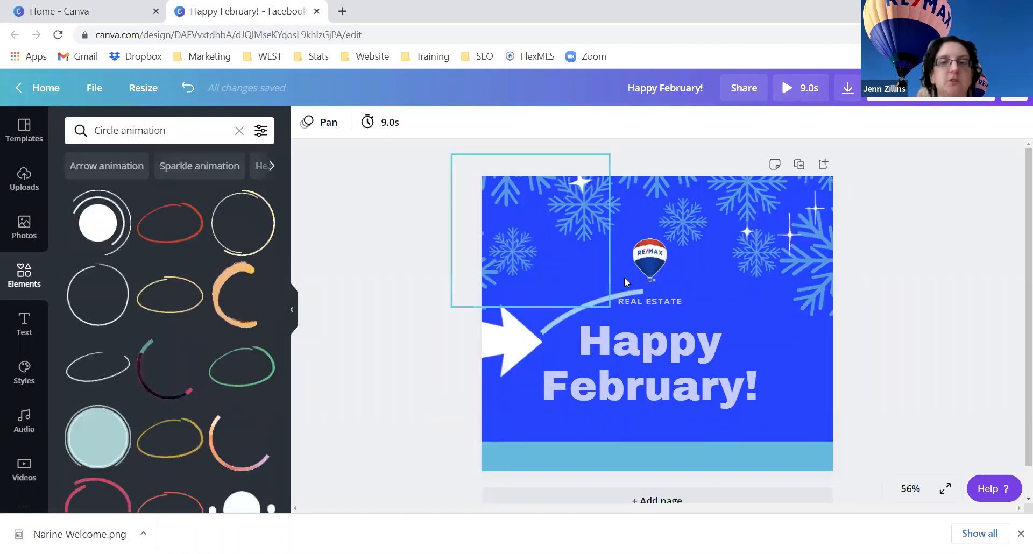
pyautogui.click(273, 168)
pyautogui.click(273, 168)
pyautogui.click(273, 168)
pyautogui.click(274, 168)
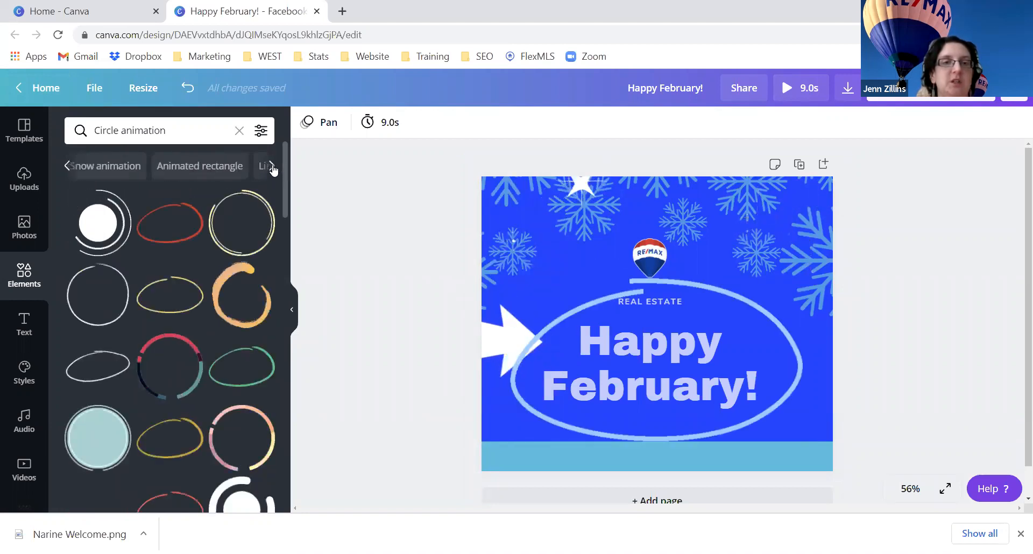
pyautogui.click(273, 168)
pyautogui.click(162, 166)
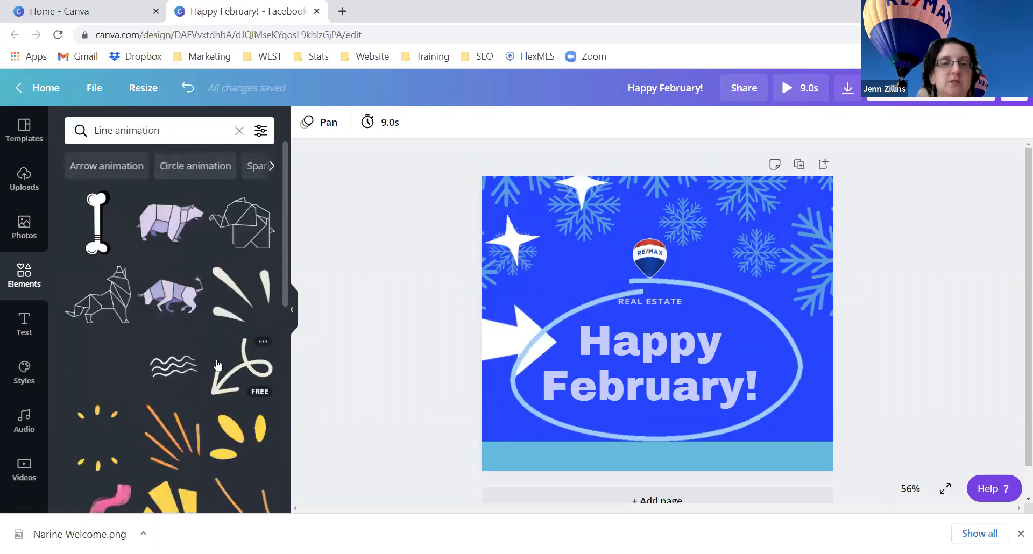
# - Delete the white arrow at the page's left edge and the thin sparkle animation in the upper-right corner
pyautogui.click(488, 341)
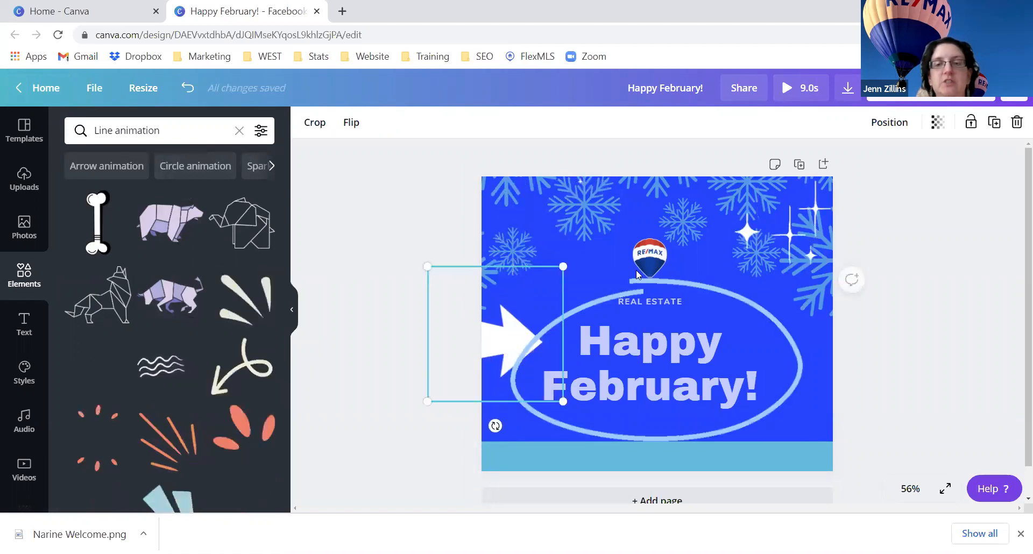
pyautogui.click(1016, 123)
pyautogui.click(803, 220)
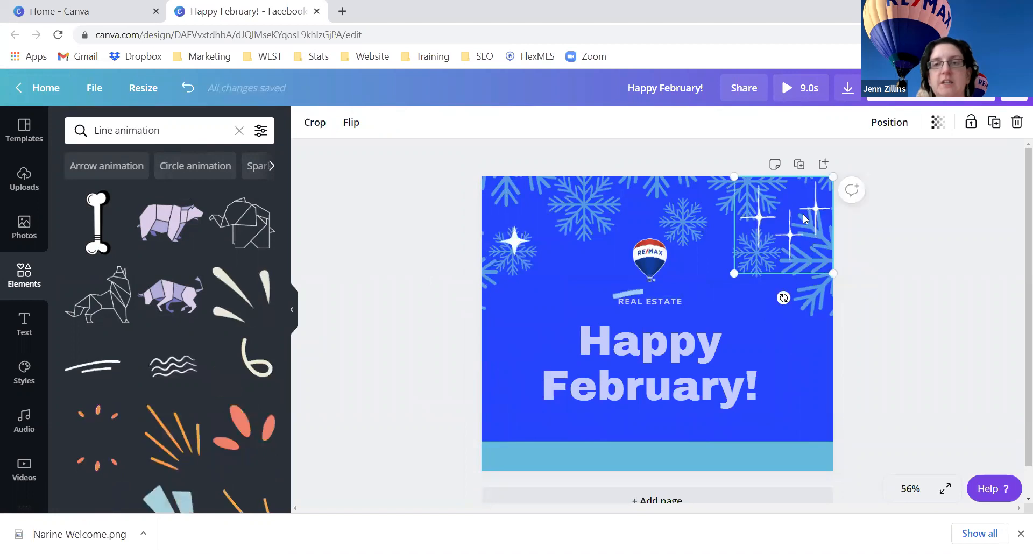
pyautogui.click(1016, 123)
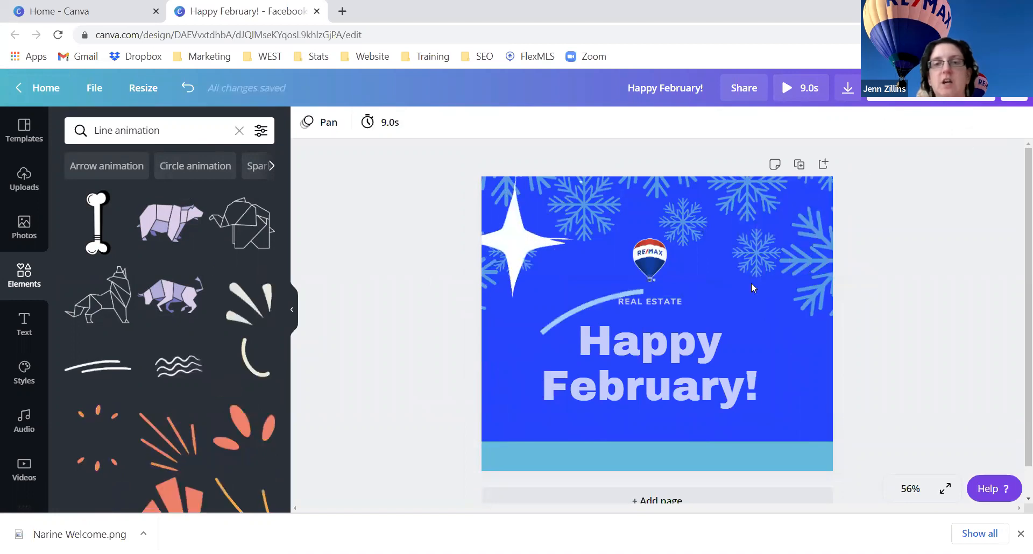
# - Move the twinkling stars animation slightly inward, duplicate it and place a copy over the snowflakes in the page's upper-right corner
pyautogui.click(540, 222)
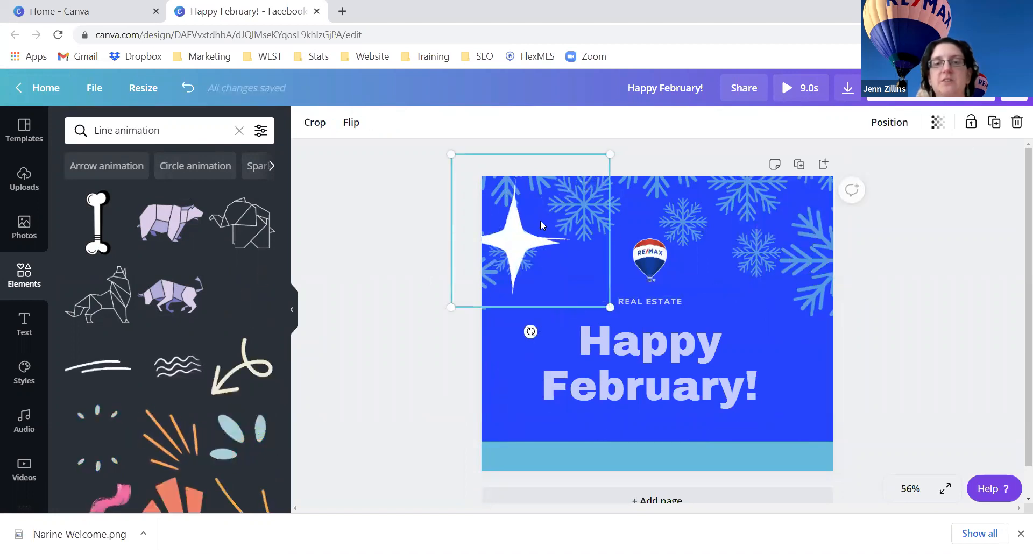
pyautogui.moveTo(540, 221)
pyautogui.mouseDown()
pyautogui.moveTo(561, 239)
pyautogui.moveTo(557, 230)
pyautogui.mouseUp()
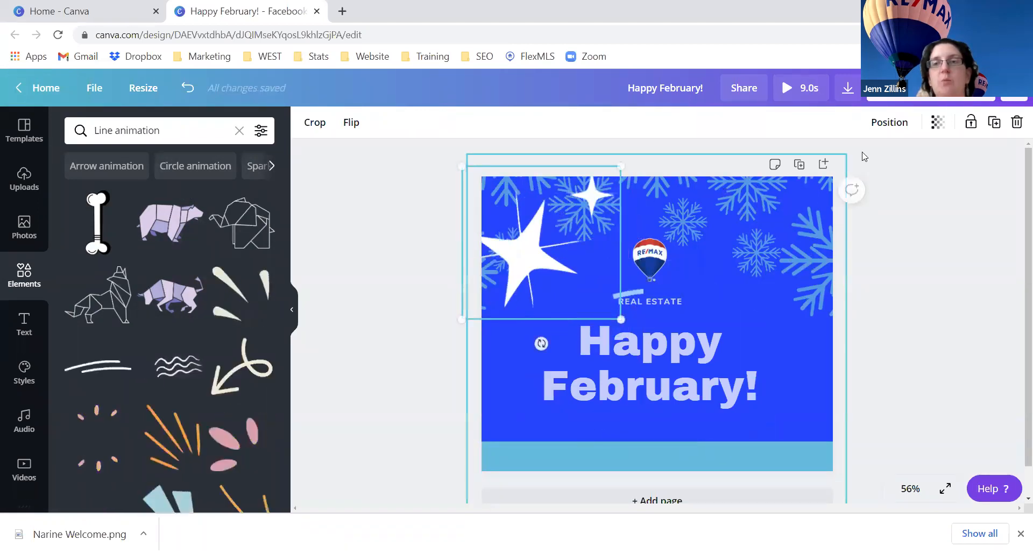
pyautogui.click(993, 122)
pyautogui.moveTo(550, 246); pyautogui.dragTo(745, 224)
pyautogui.moveTo(750, 223); pyautogui.dragTo(751, 223)
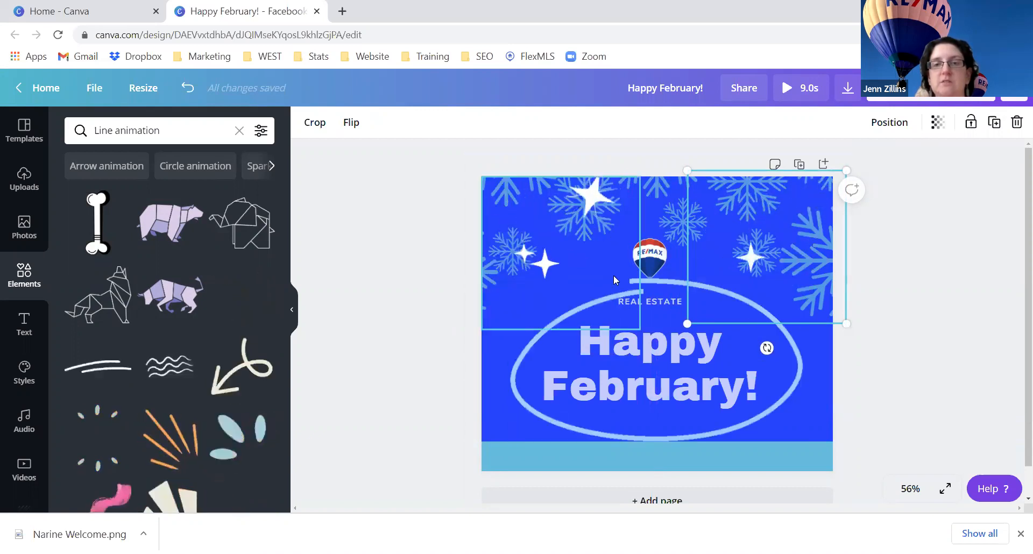
# - Delete the hand-drawn oval animation around "Happy February!"
pyautogui.click(796, 370)
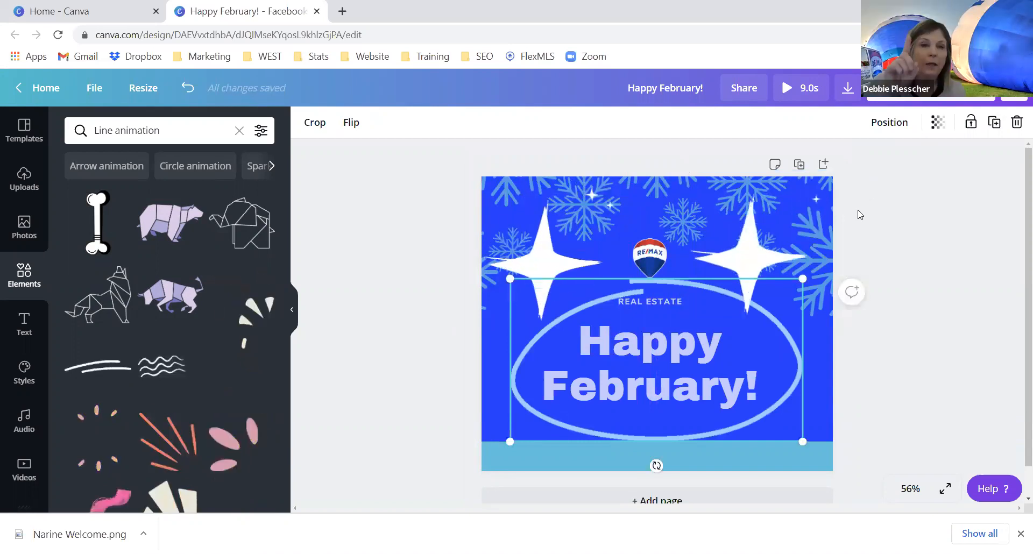
pyautogui.click(1016, 123)
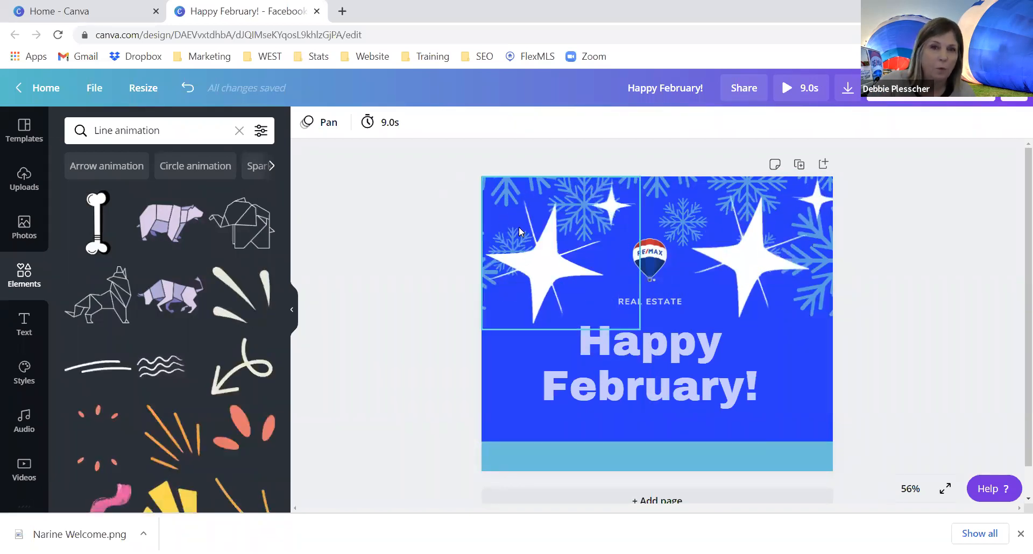
# - Delete the frontmost twinkling stars animation in the page's upper-left corner and undo the deletion
pyautogui.click(546, 232)
pyautogui.rightClick(546, 233)
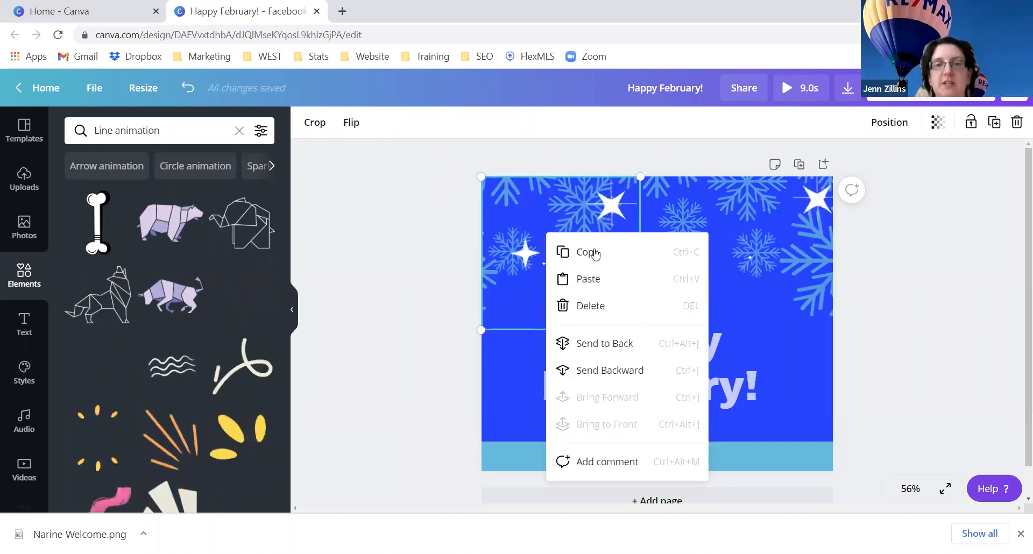
pyautogui.click(601, 306)
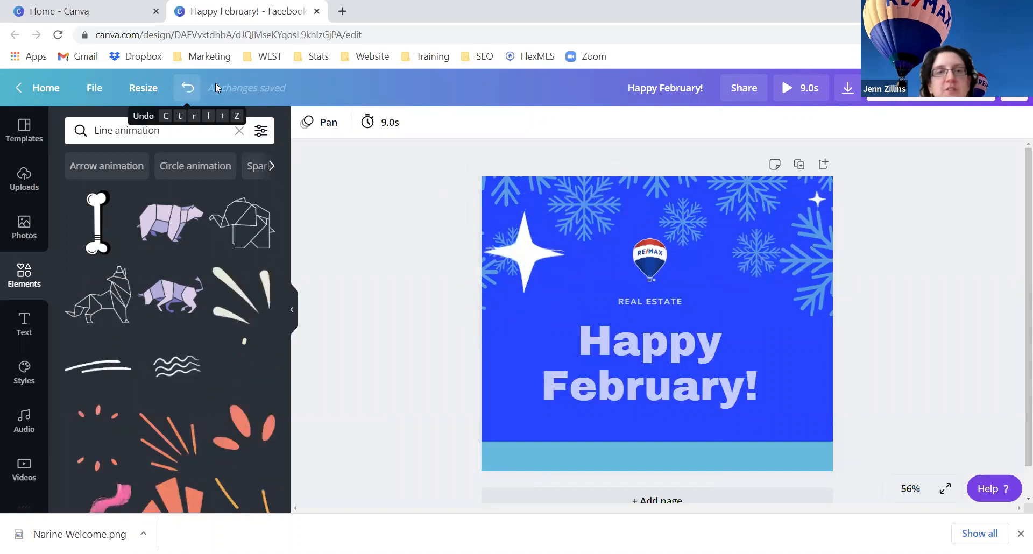
pyautogui.click(187, 88)
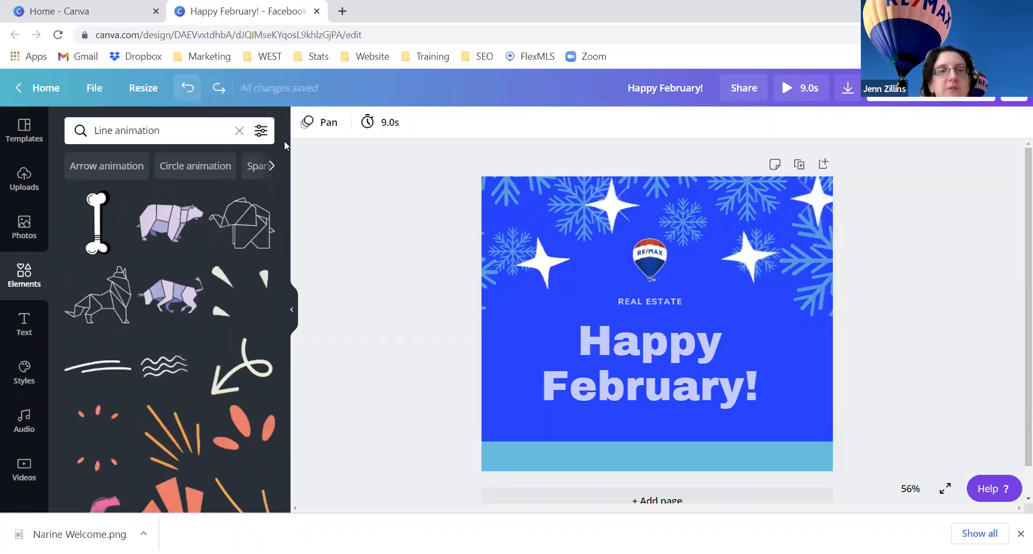
pyautogui.rightClick(567, 247)
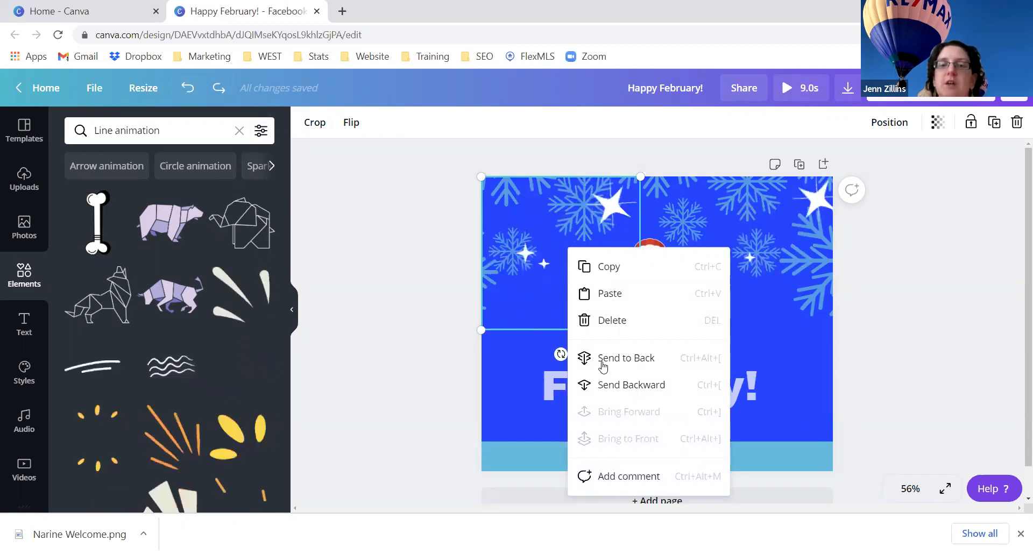
pyautogui.click(458, 338)
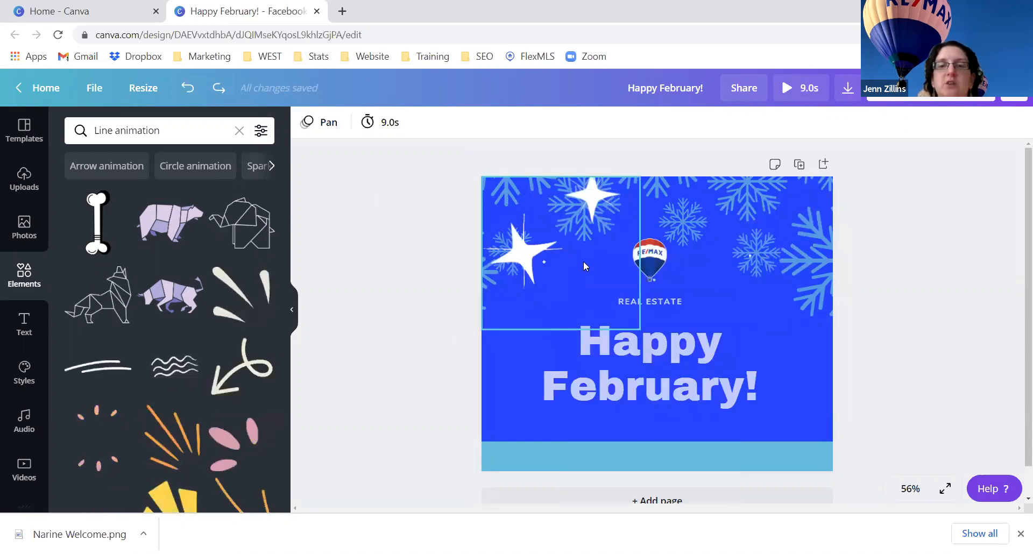
# - Delete the copied twinkling stars animation in the page's upper-right corner
pyautogui.click(760, 250)
pyautogui.rightClick(761, 249)
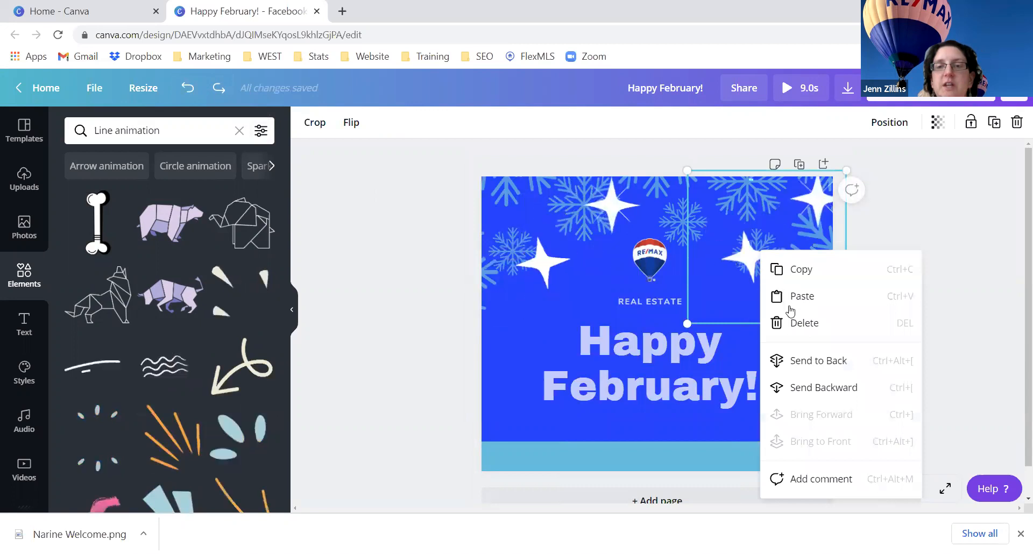
pyautogui.click(793, 324)
# - Enlarge a twinkling stars animation from the upper-left corner to the full page width and send it to the back
pyautogui.click(542, 237)
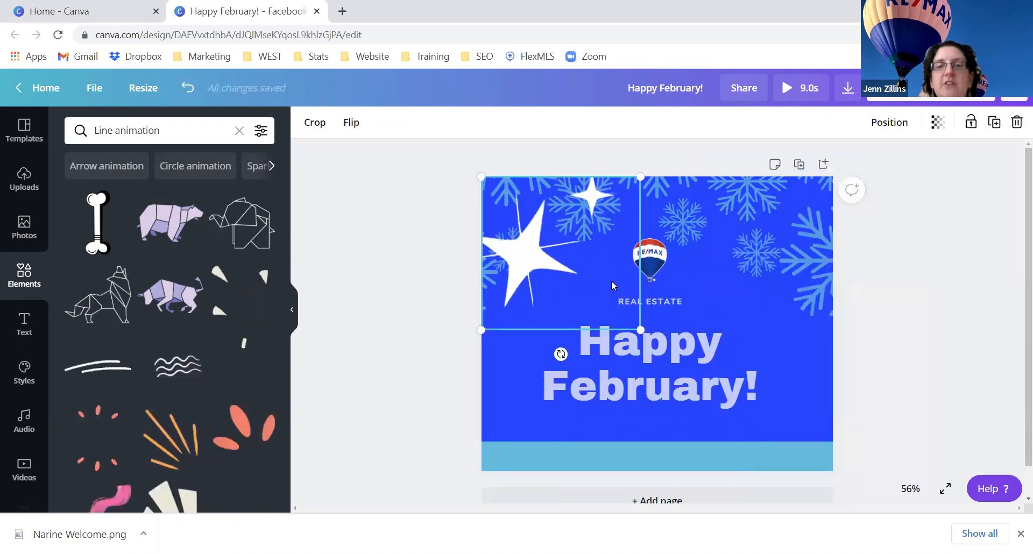
pyautogui.moveTo(667, 348); pyautogui.dragTo(868, 464)
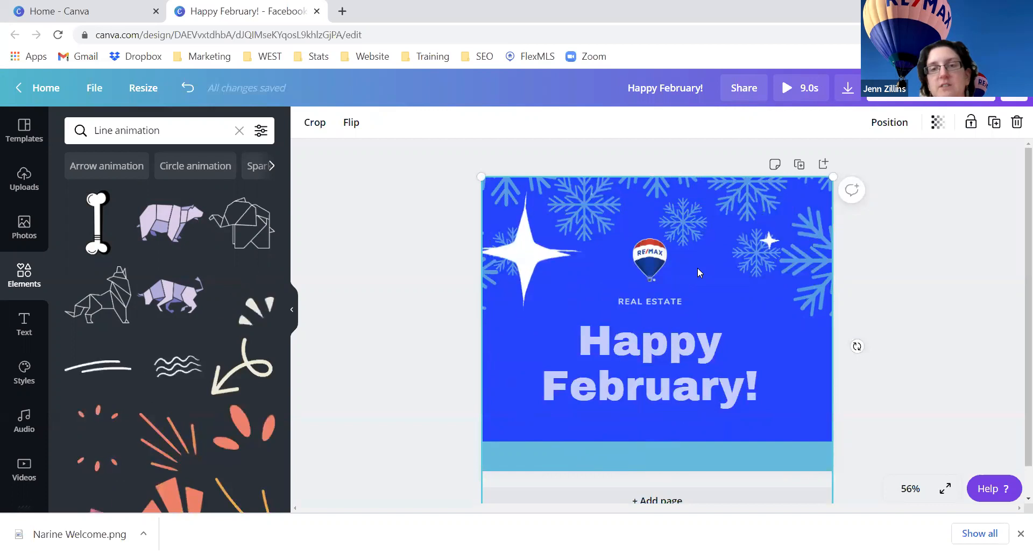
pyautogui.rightClick(735, 261)
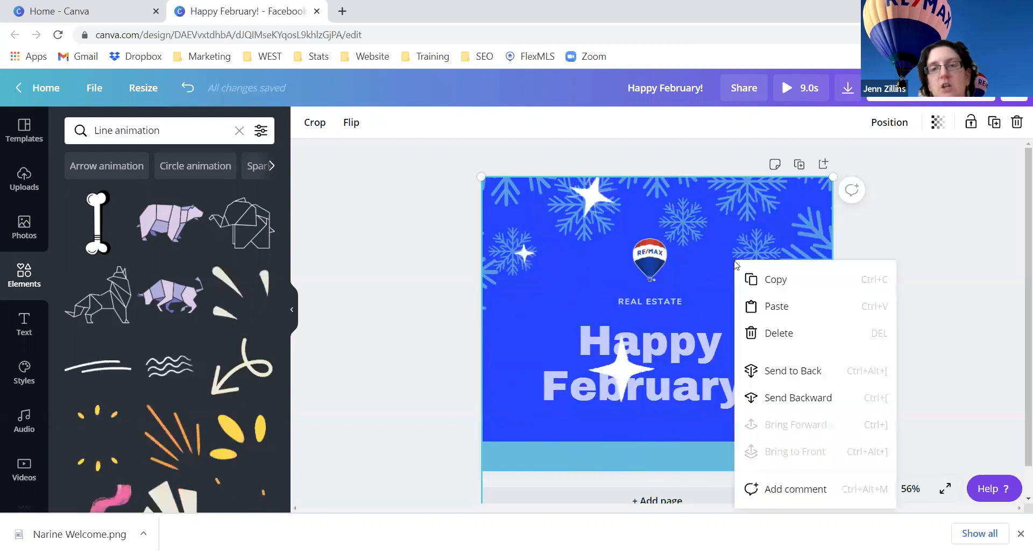
pyautogui.click(790, 371)
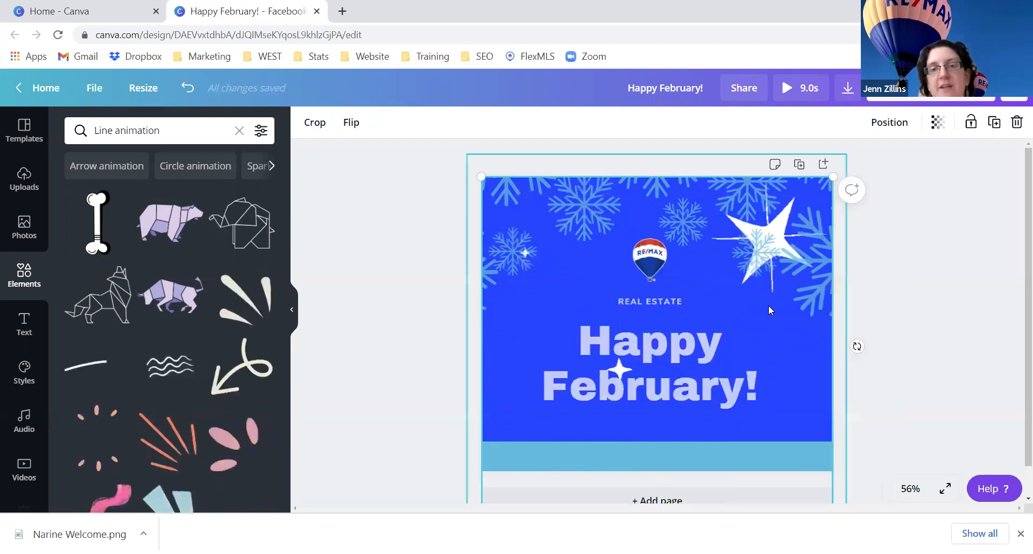
pyautogui.rightClick(791, 371)
pyautogui.click(793, 368)
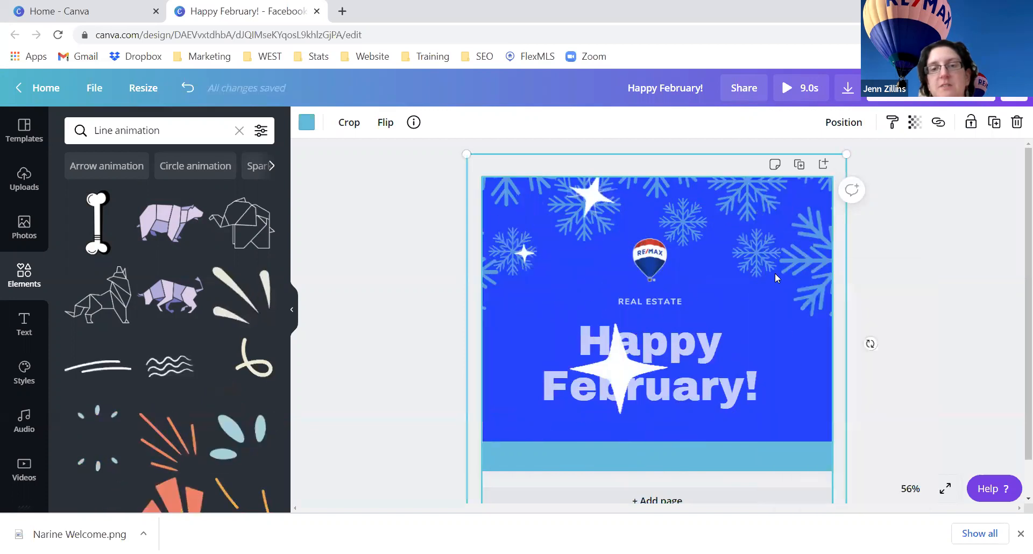
pyautogui.rightClick(790, 368)
pyautogui.click(791, 368)
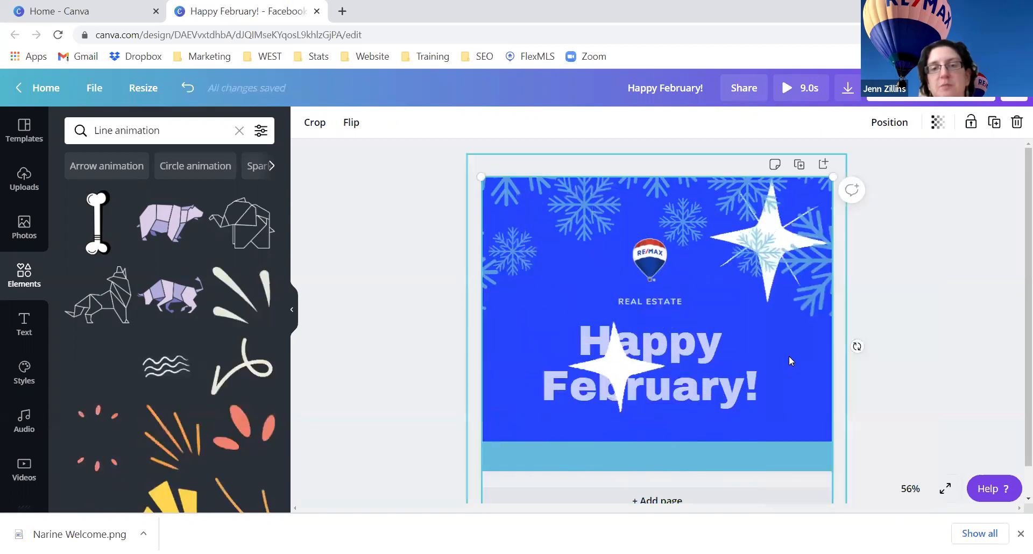
pyautogui.click(883, 125)
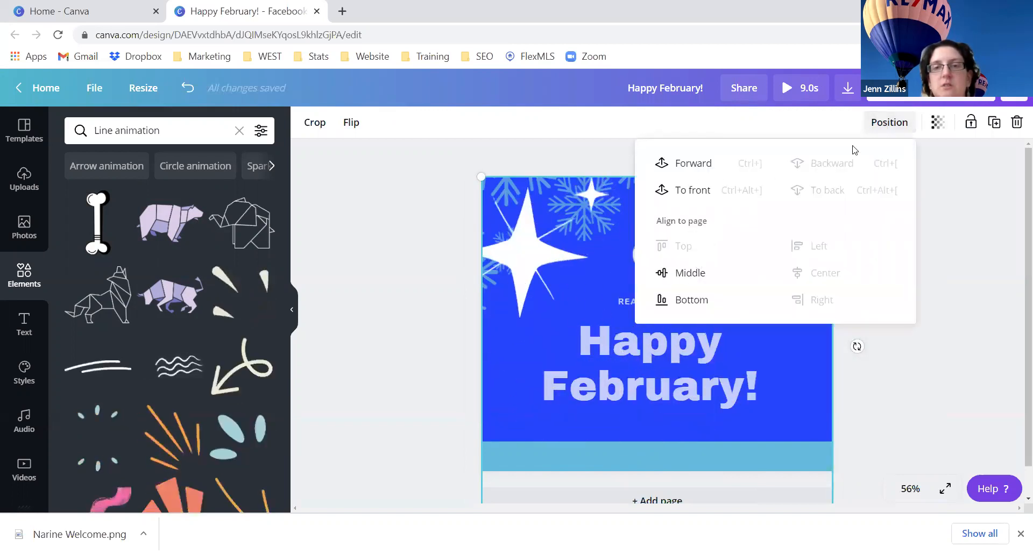
pyautogui.click(855, 346)
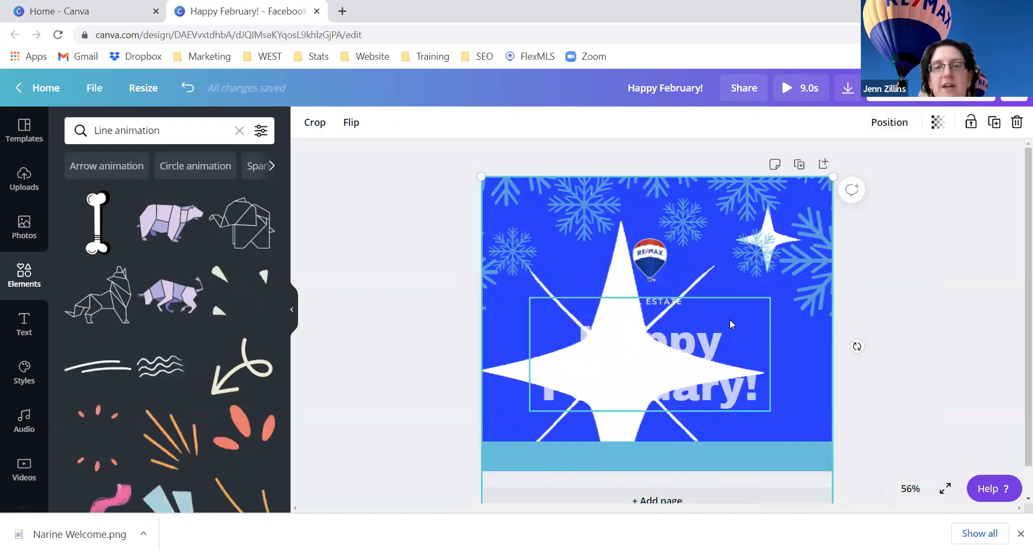
# - Shift the snowflakes graphic slightly and delete the remaining small twinkling stars animation in the page's upper-left corner
pyautogui.click(738, 244)
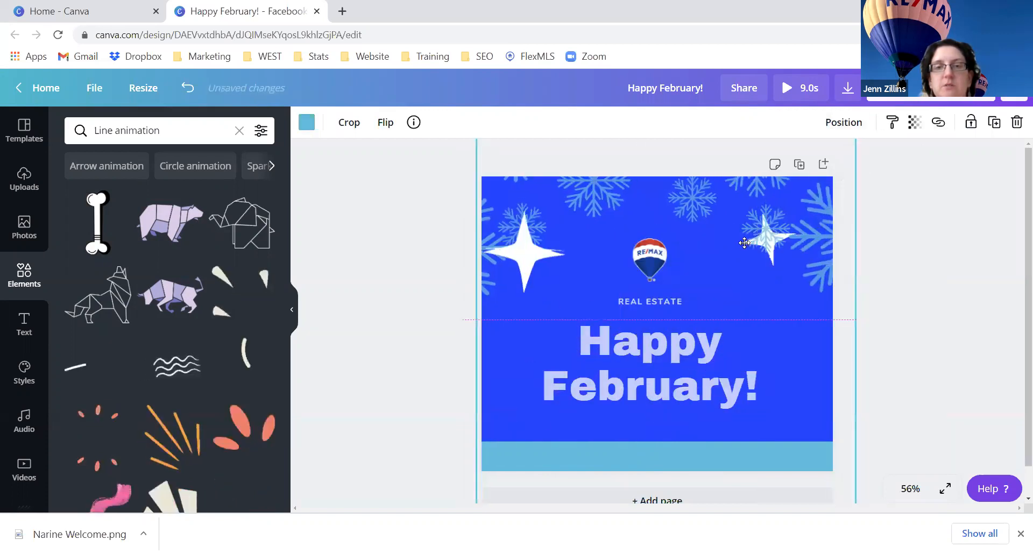
pyautogui.moveTo(738, 243); pyautogui.dragTo(662, 227)
pyautogui.click(547, 265)
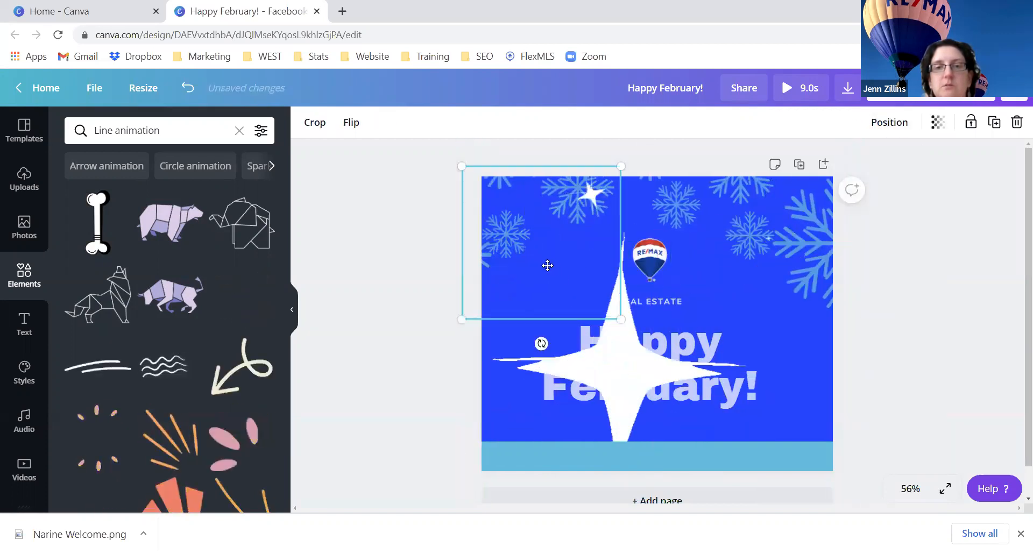
pyautogui.press('Escape')
# - Nudge the "REAL ESTATE" and "Happy February!" text slightly upward and move the snowflakes graphic towards the page's left side
pyautogui.moveTo(590, 368); pyautogui.dragTo(597, 363)
pyautogui.moveTo(791, 237); pyautogui.dragTo(669, 228)
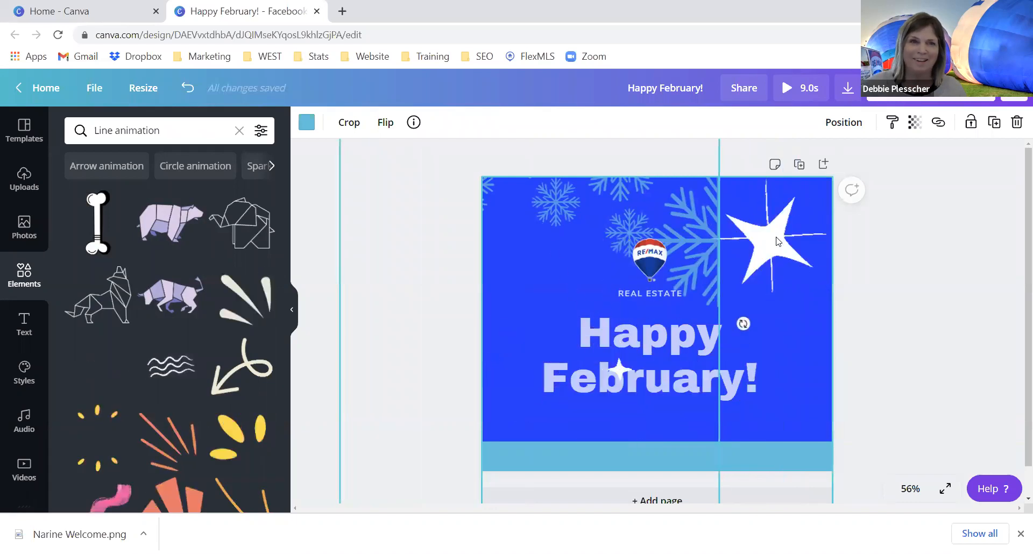
# - Remove the snowflakes graphic and move the large twinkling stars animation up so it extends slightly above the page
pyautogui.moveTo(777, 241)
pyautogui.mouseDown()
pyautogui.moveTo(766, 261)
pyautogui.moveTo(775, 244)
pyautogui.mouseUp()
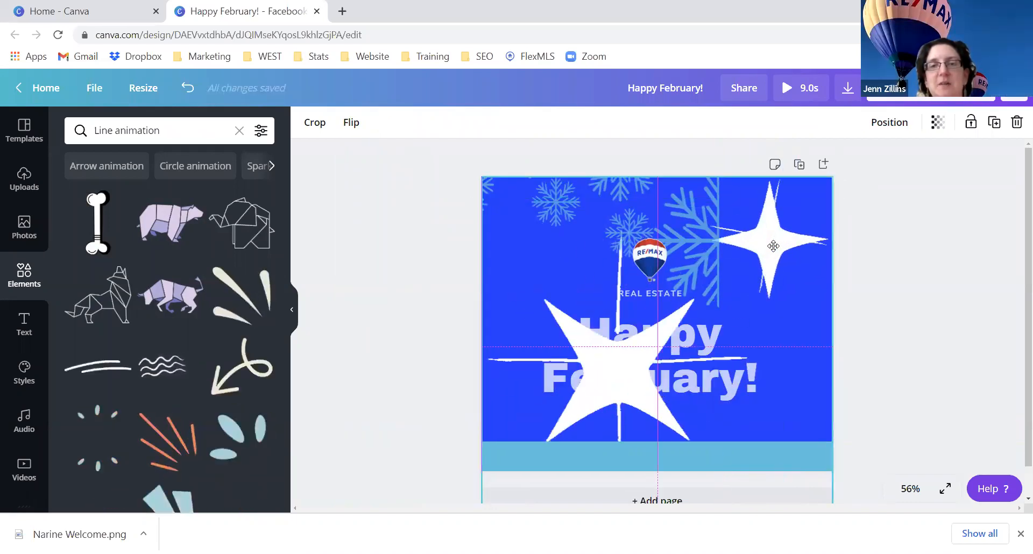
pyautogui.moveTo(771, 247); pyautogui.dragTo(762, 302)
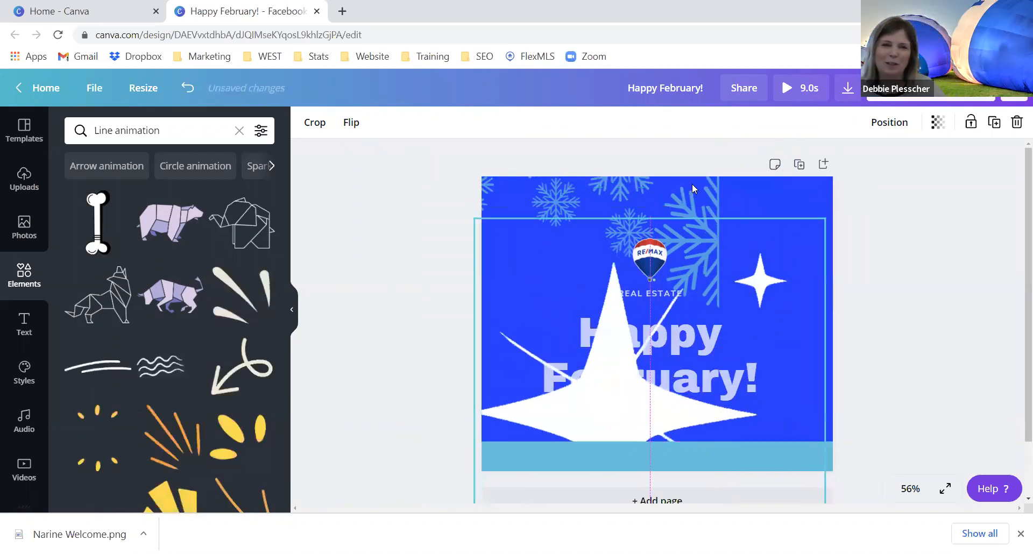
pyautogui.moveTo(690, 195); pyautogui.dragTo(791, 282)
pyautogui.moveTo(796, 237); pyautogui.dragTo(804, 220)
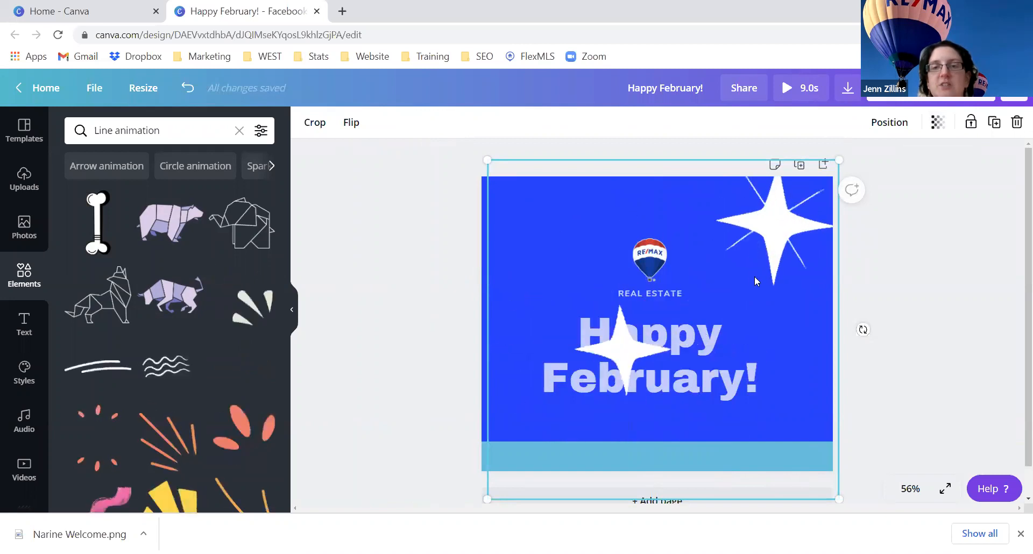
# - Set the large stars animation's transparency to 12 and align it with the page's side edges
pyautogui.click(938, 123)
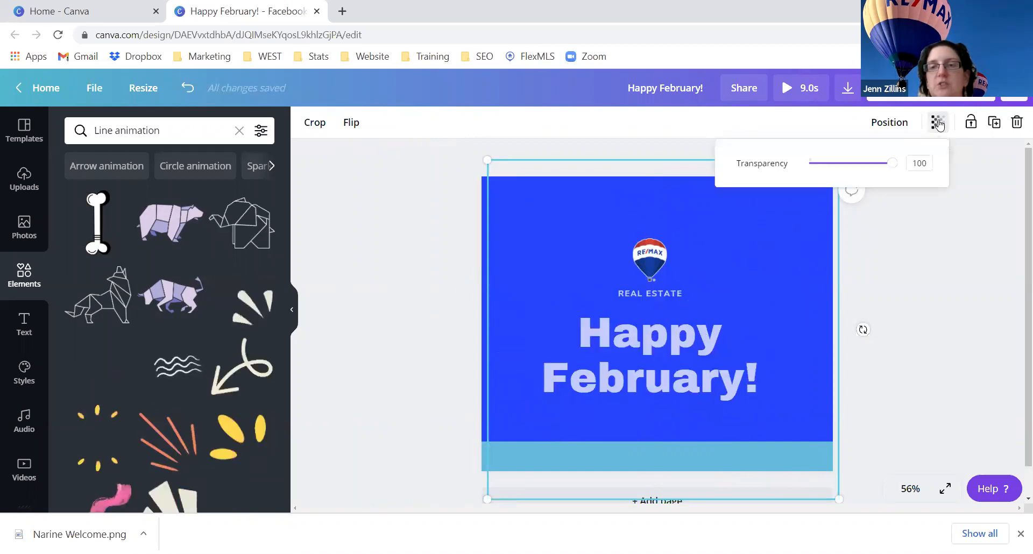
pyautogui.click(863, 163)
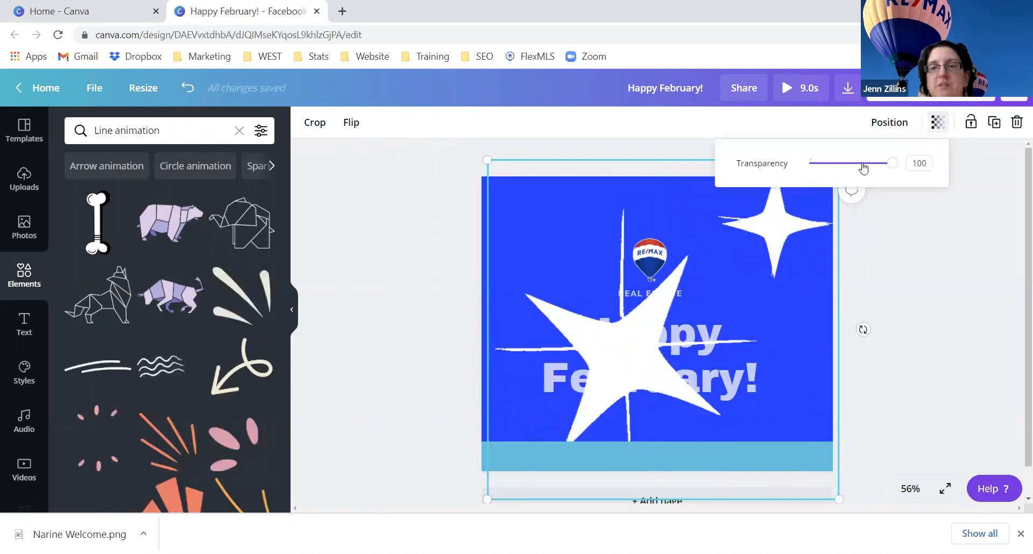
pyautogui.moveTo(857, 166); pyautogui.dragTo(819, 173)
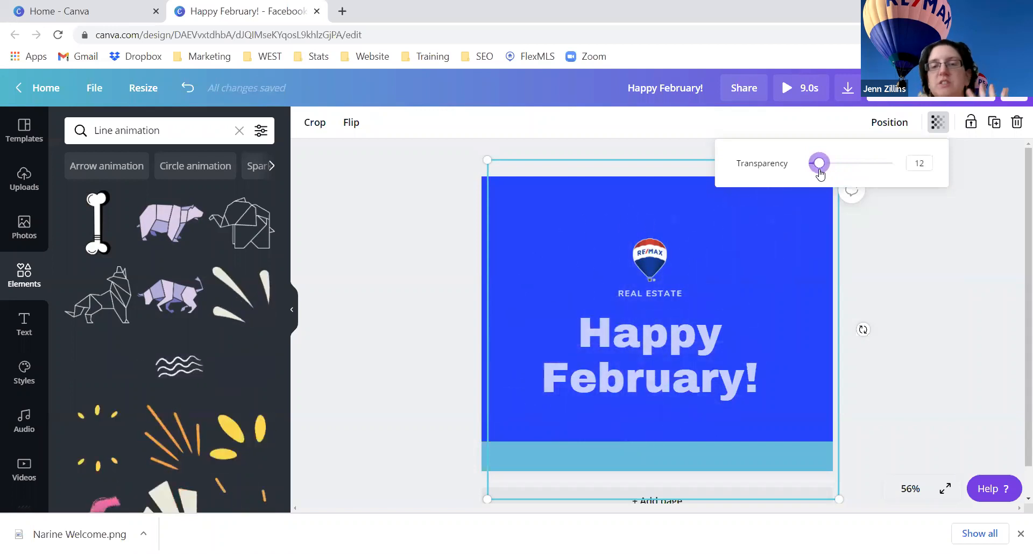
pyautogui.click(406, 256)
pyautogui.moveTo(789, 232); pyautogui.dragTo(786, 219)
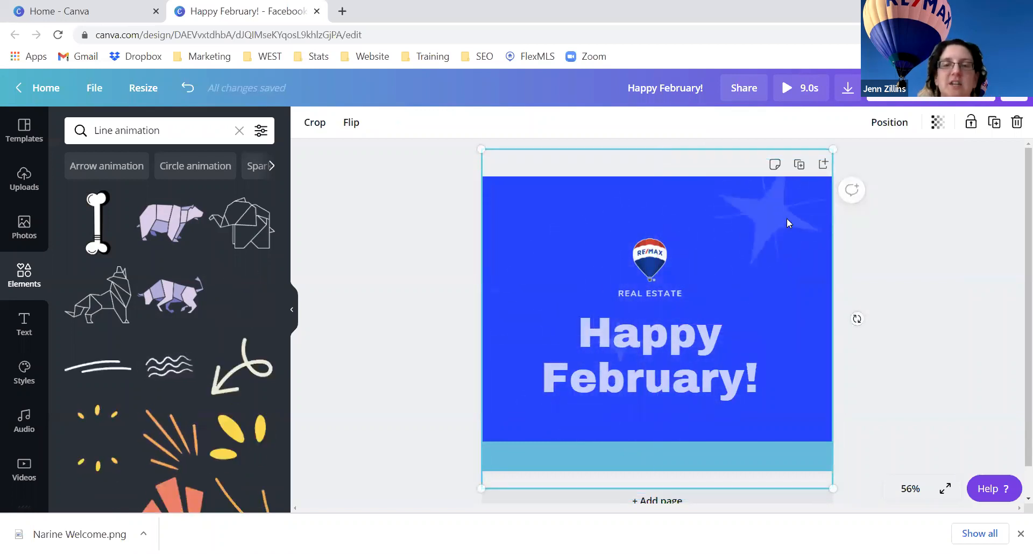
pyautogui.click(381, 237)
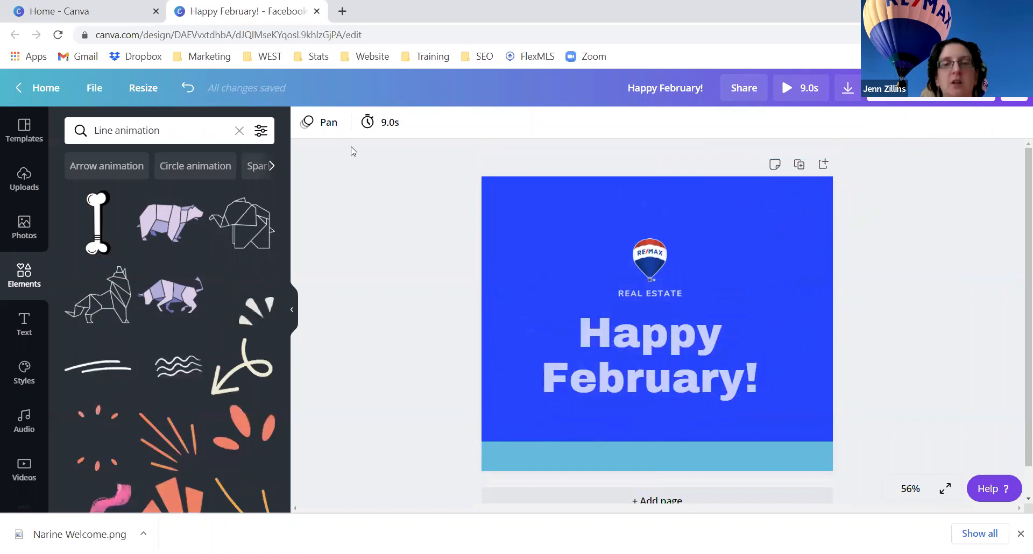
# - Preview the page animation styles from Block through Scrapbook, and apply Block to the page
pyautogui.click(322, 124)
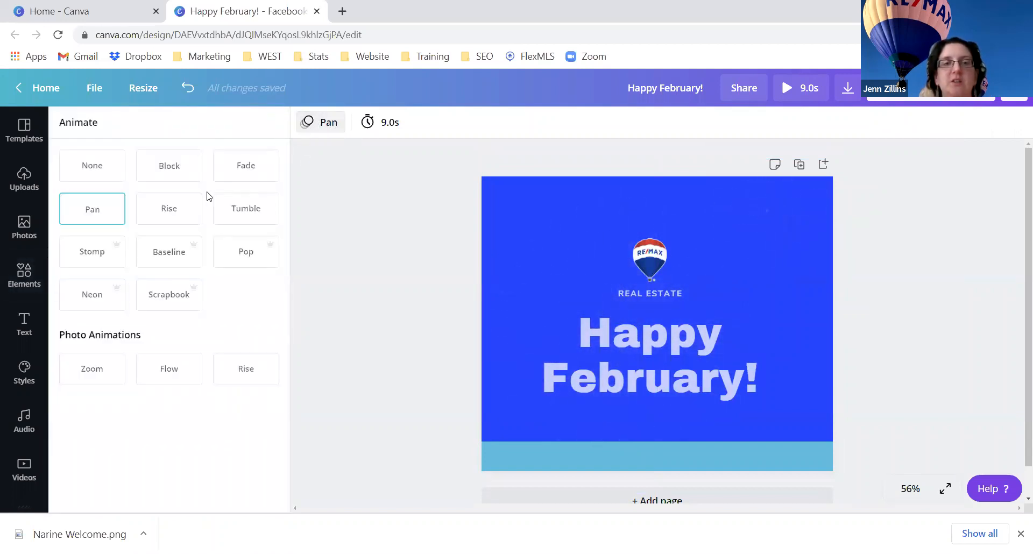
pyautogui.click(158, 170)
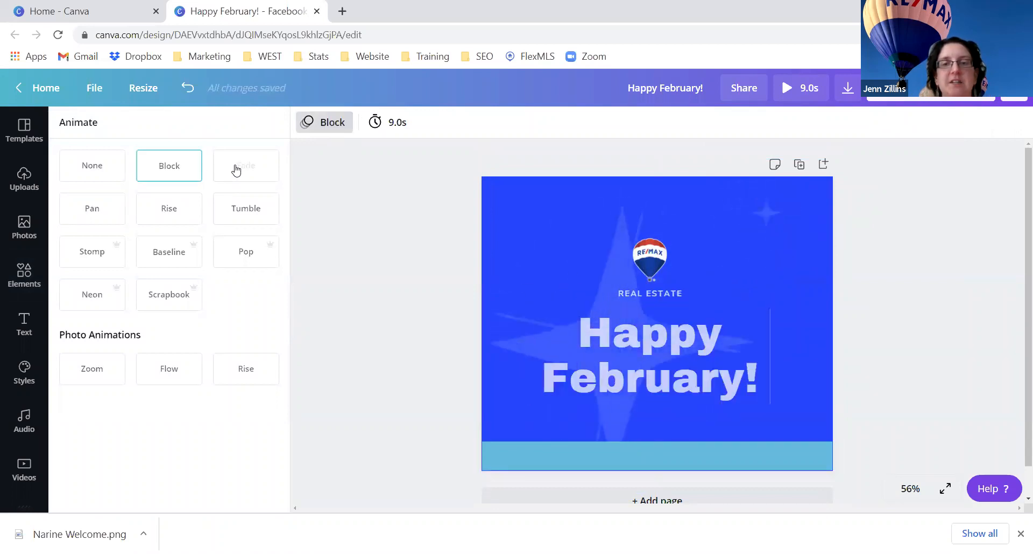
pyautogui.click(237, 171)
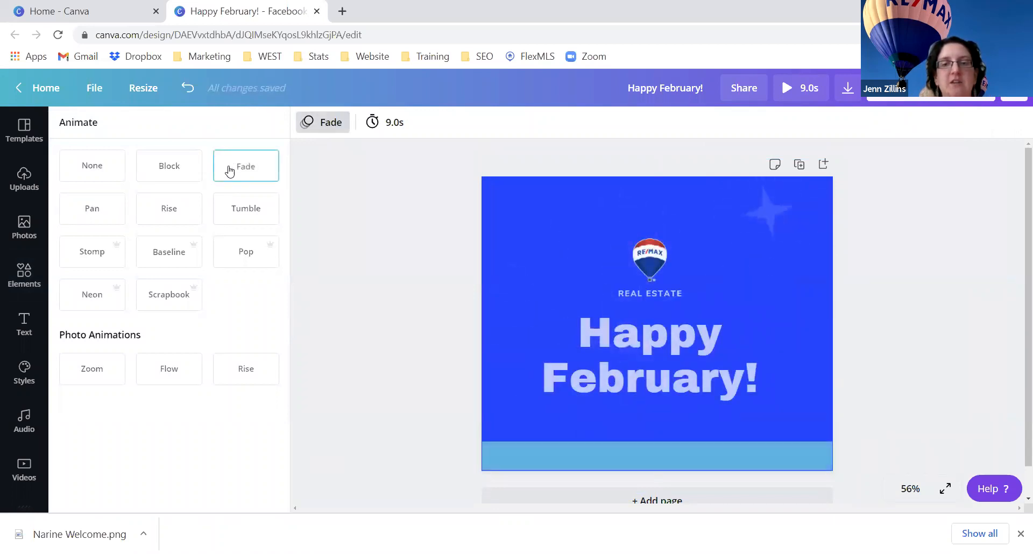
pyautogui.click(98, 214)
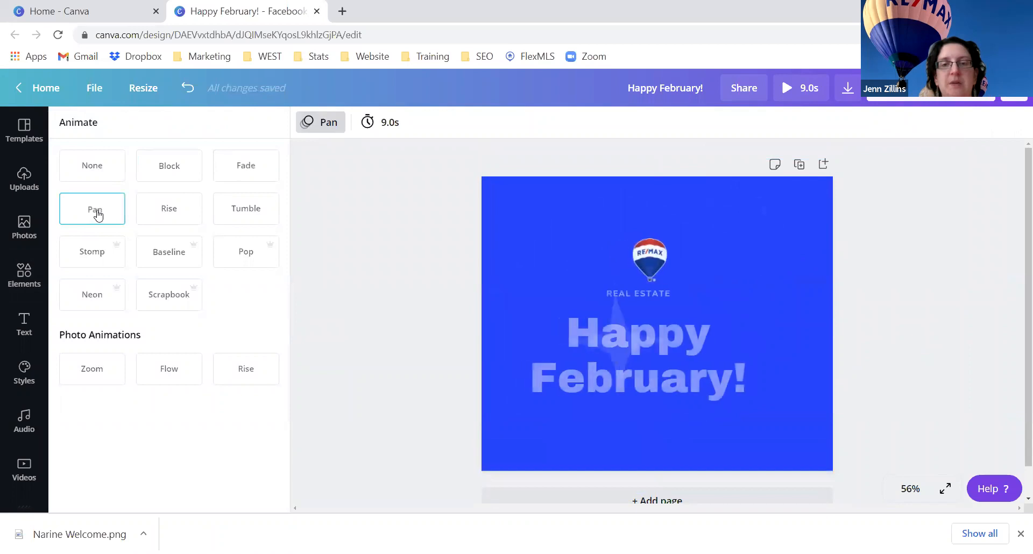
pyautogui.click(163, 219)
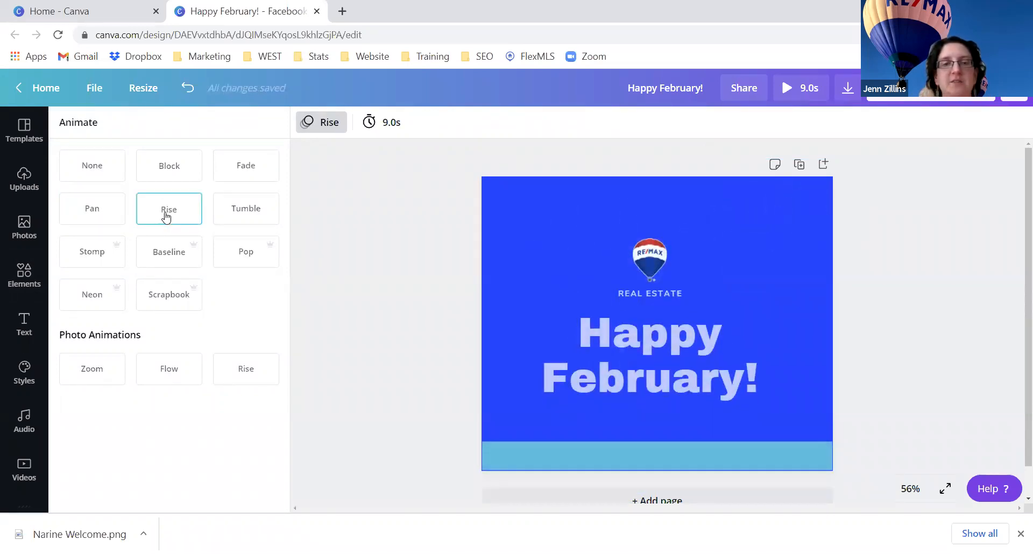
pyautogui.click(244, 217)
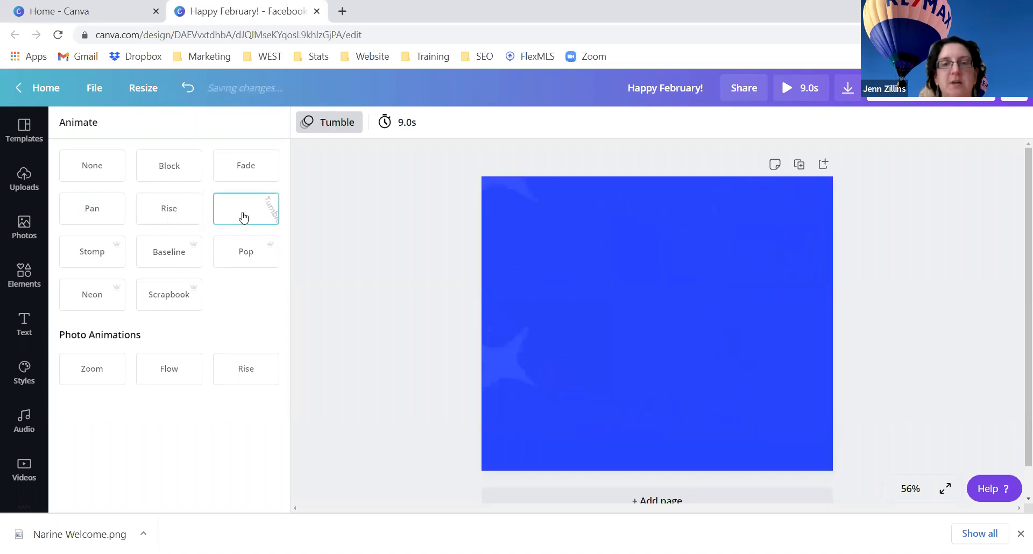
pyautogui.click(109, 260)
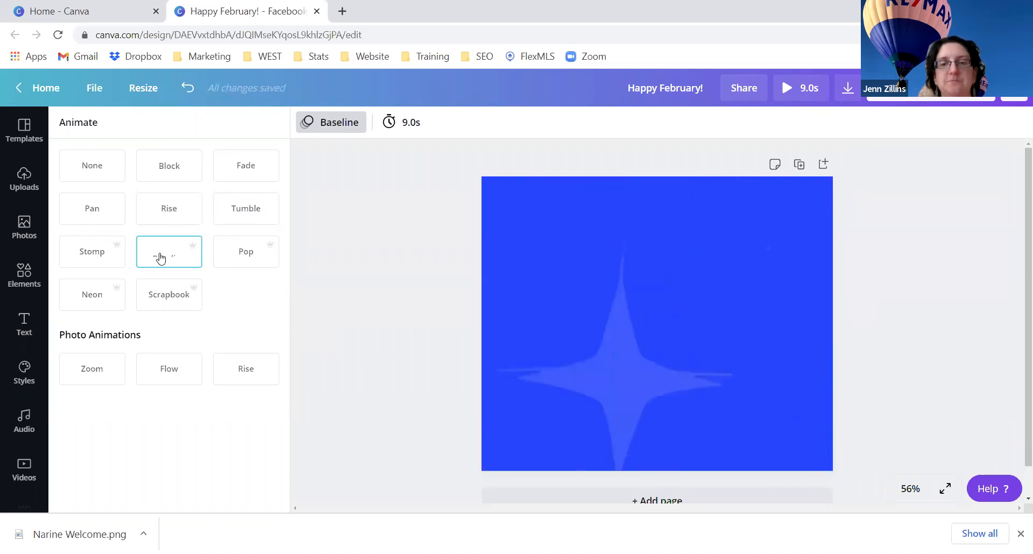
pyautogui.click(233, 259)
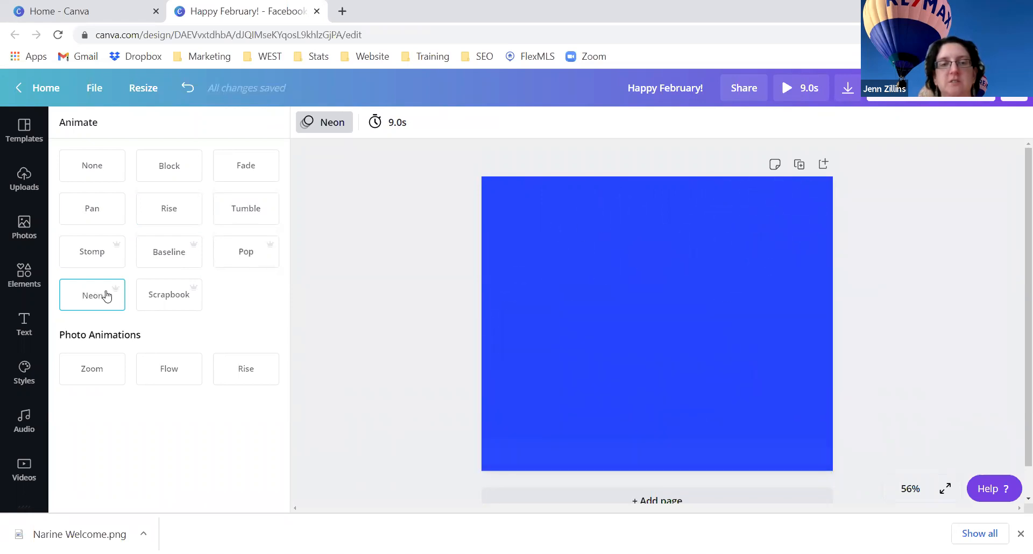
pyautogui.click(155, 297)
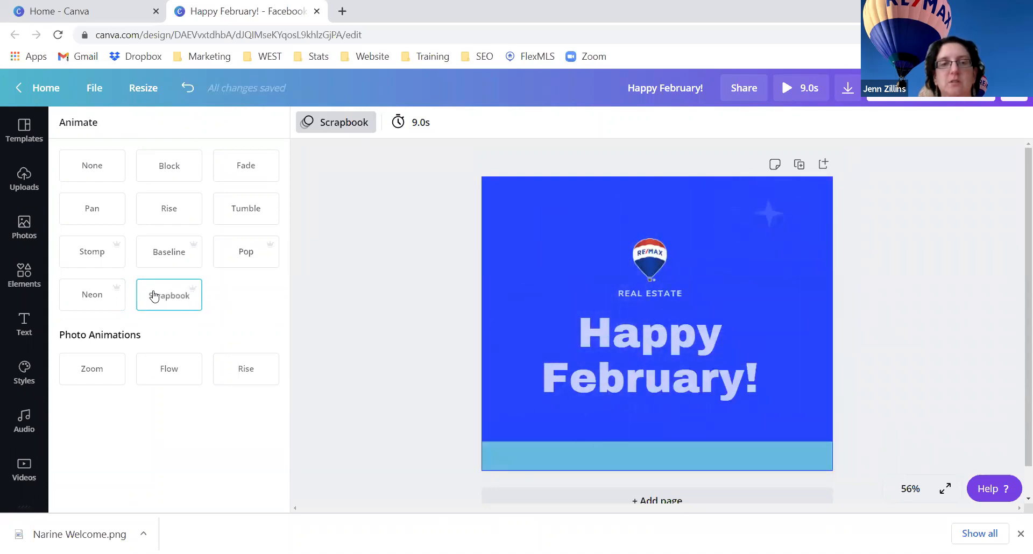
pyautogui.click(169, 168)
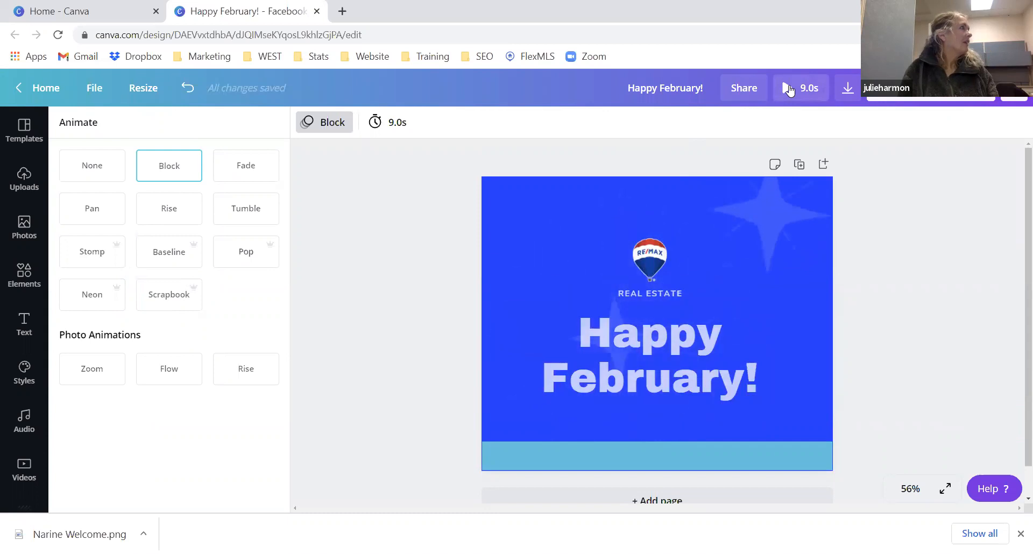
# - Set the timing of the Happy February page to 6.0 seconds
pyautogui.click(383, 122)
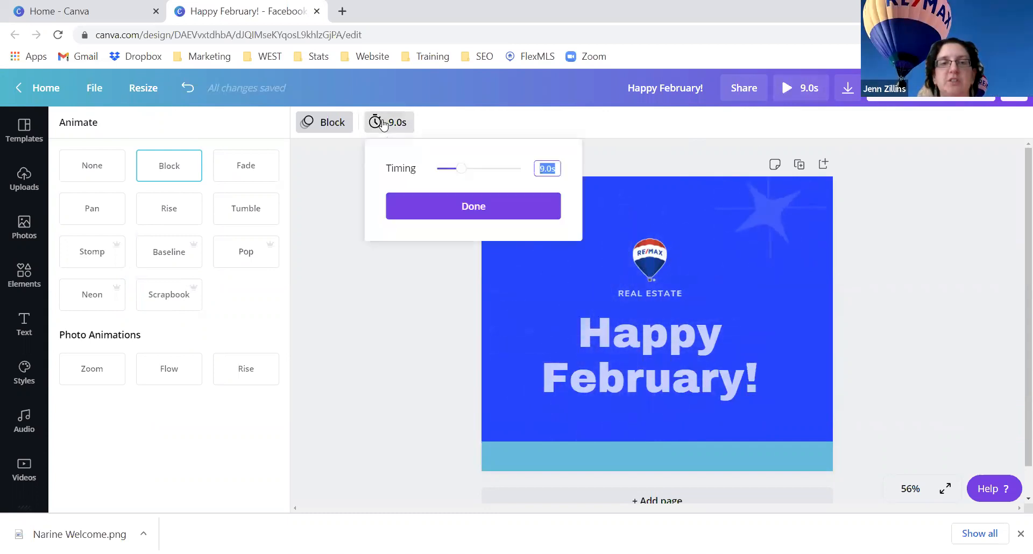
pyautogui.click(456, 170)
pyautogui.moveTo(455, 170); pyautogui.dragTo(453, 170)
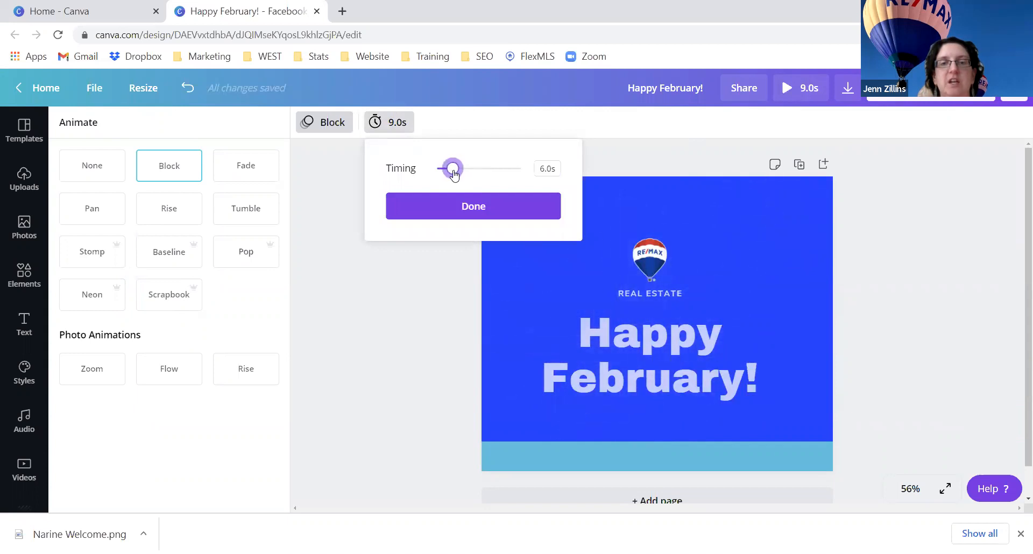
pyautogui.click(469, 208)
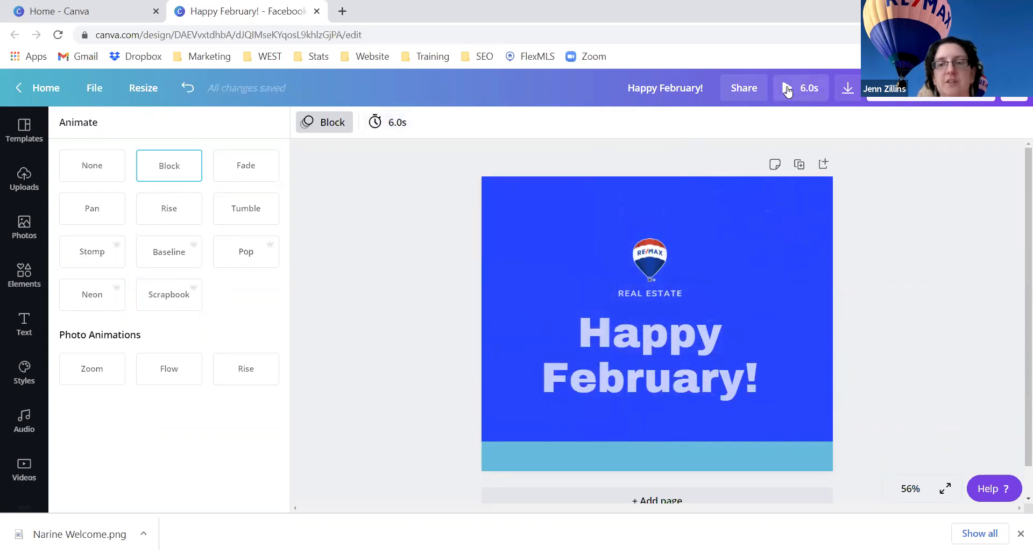
# - Preview the animated Happy February design, replaying it several times, and return to the editor
pyautogui.click(786, 89)
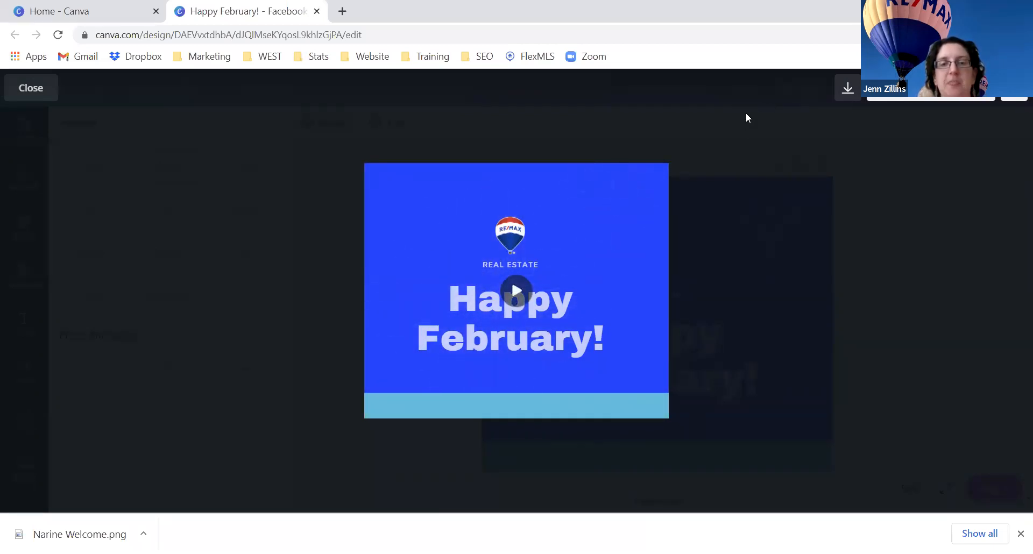
pyautogui.click(516, 291)
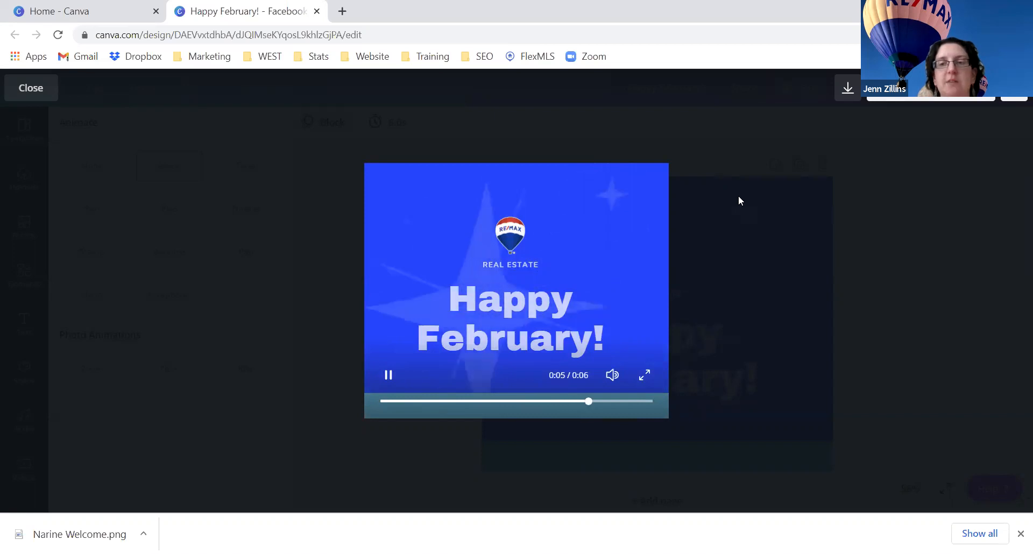
pyautogui.click(523, 295)
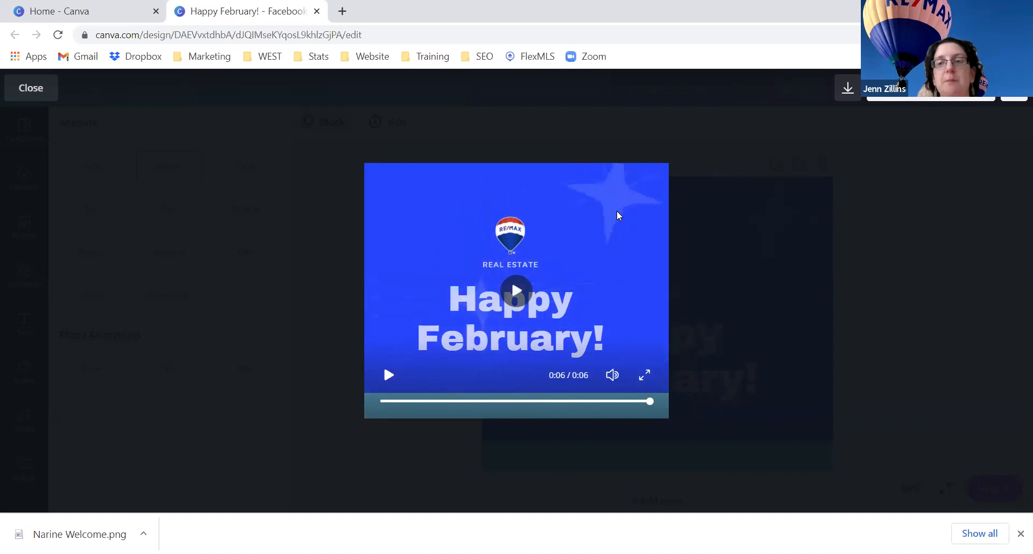
pyautogui.click(592, 231)
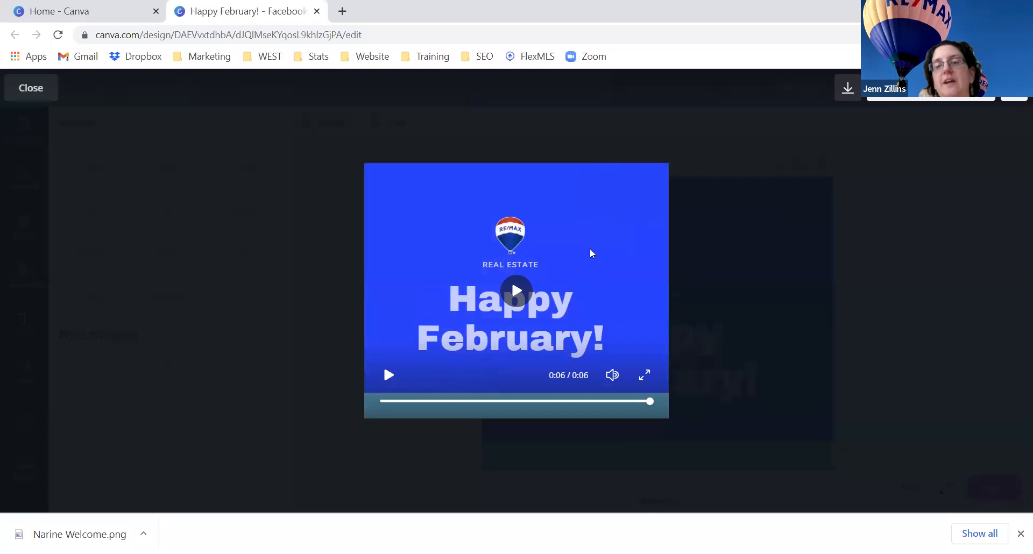
pyautogui.click(518, 299)
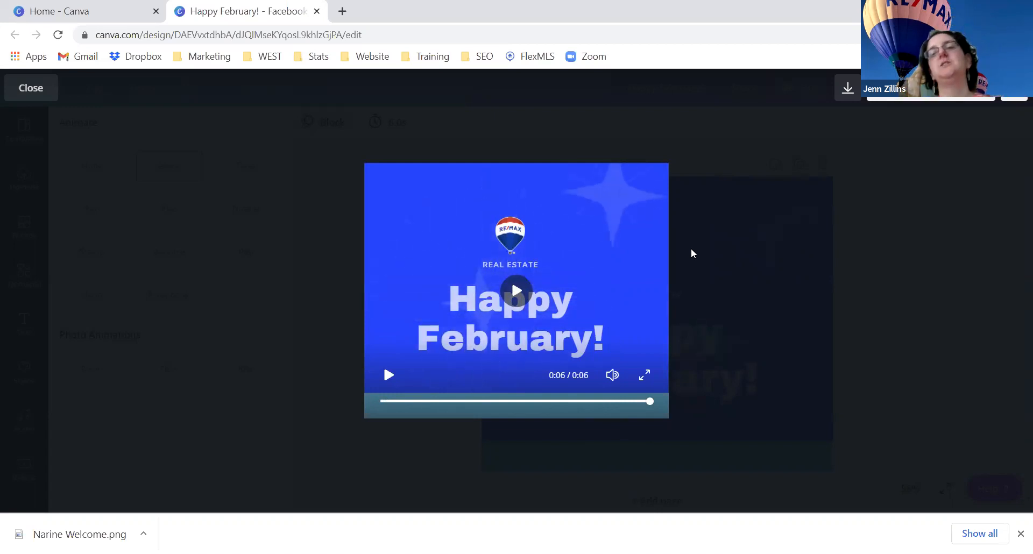
pyautogui.click(515, 298)
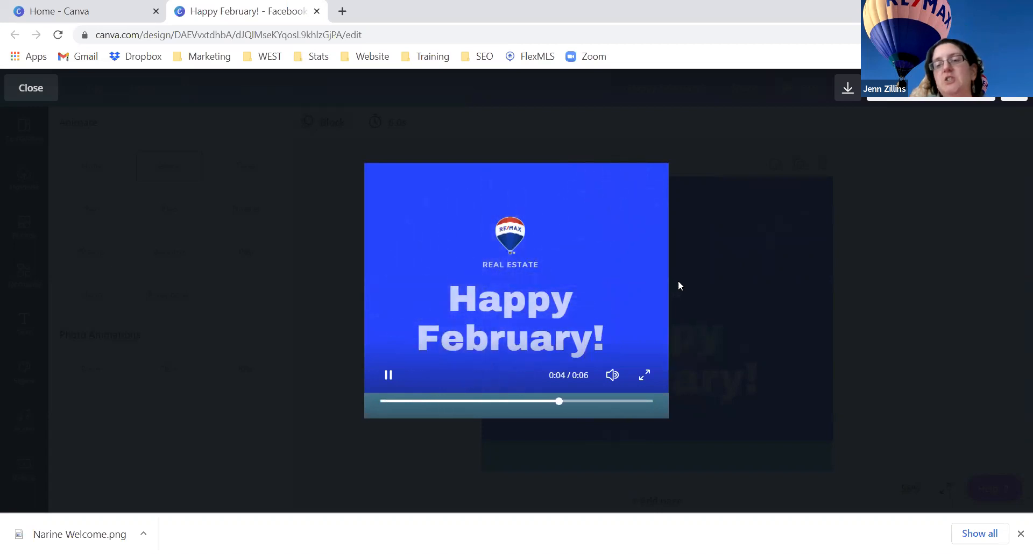
pyautogui.click(30, 93)
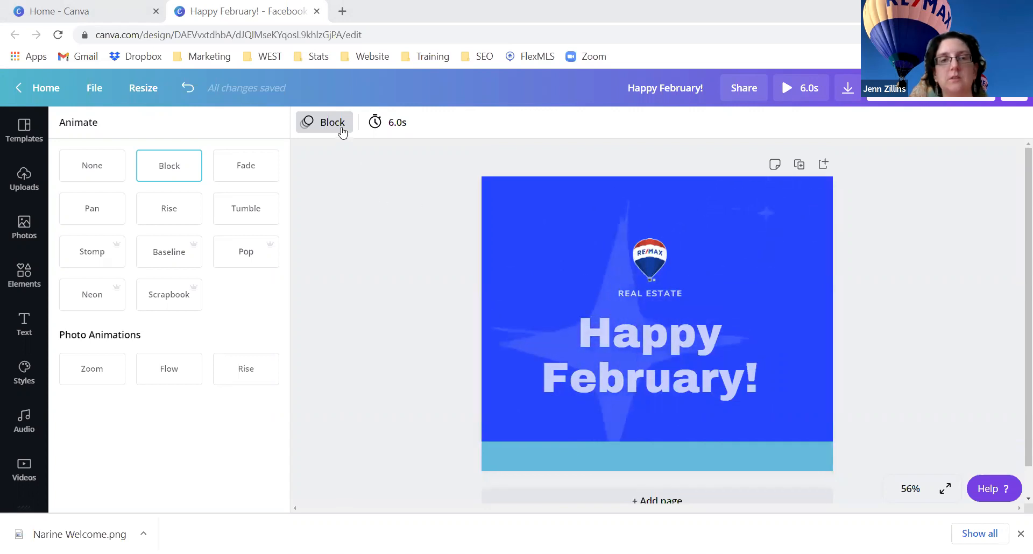
# - Review the download options and file type for the animated design without downloading it
pyautogui.click(848, 90)
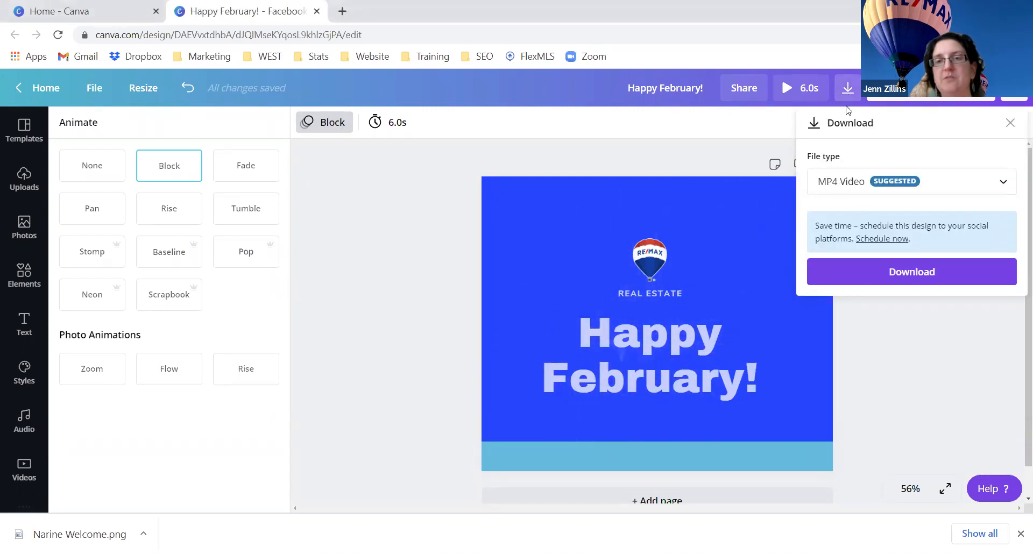
pyautogui.click(1010, 123)
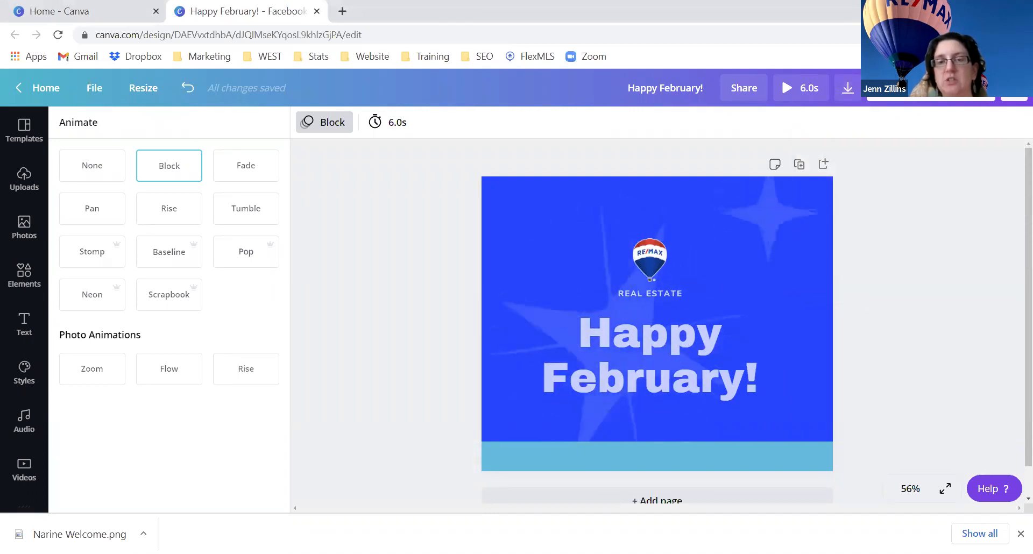
pyautogui.click(848, 90)
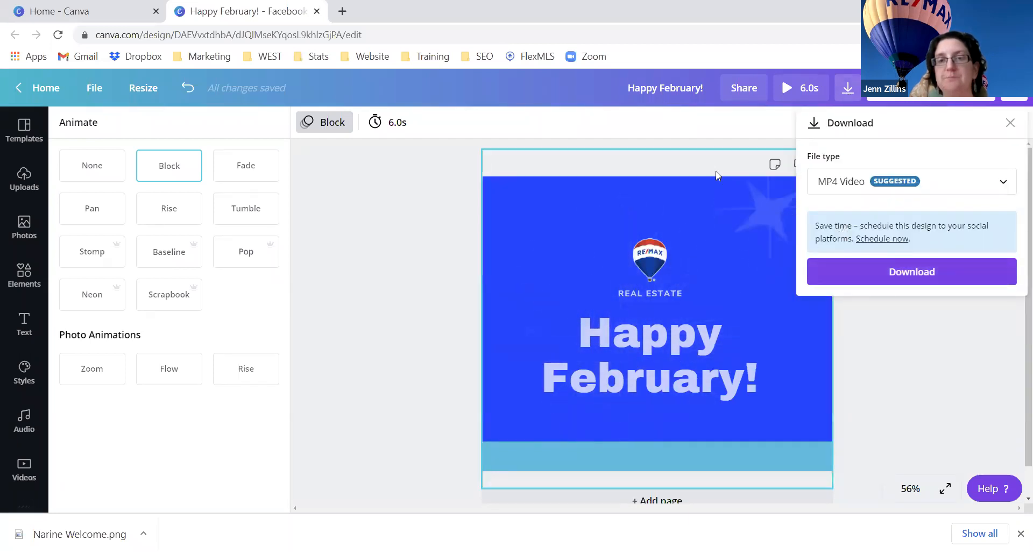
pyautogui.click(693, 152)
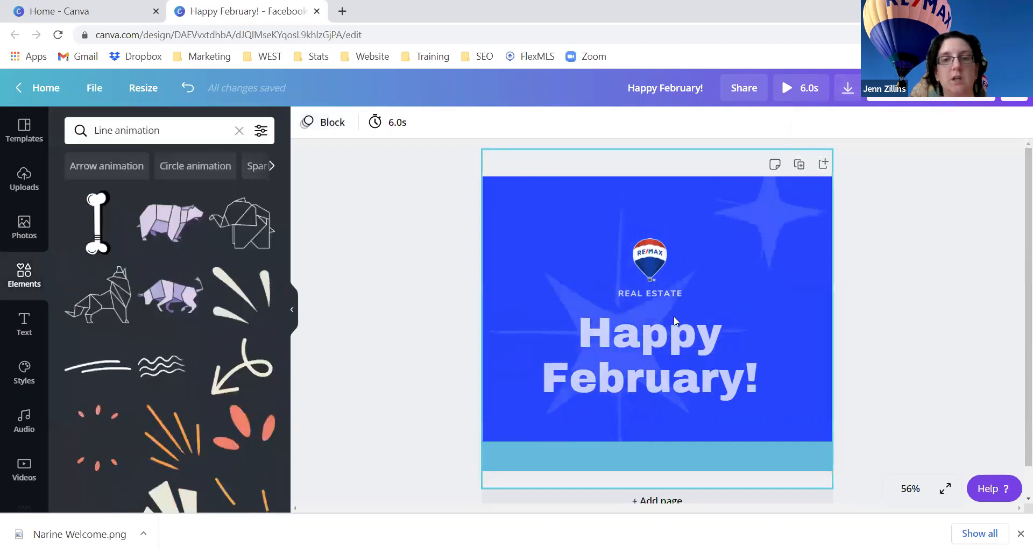
# - Add a second page to the design and change its background color to white
pyautogui.click(823, 164)
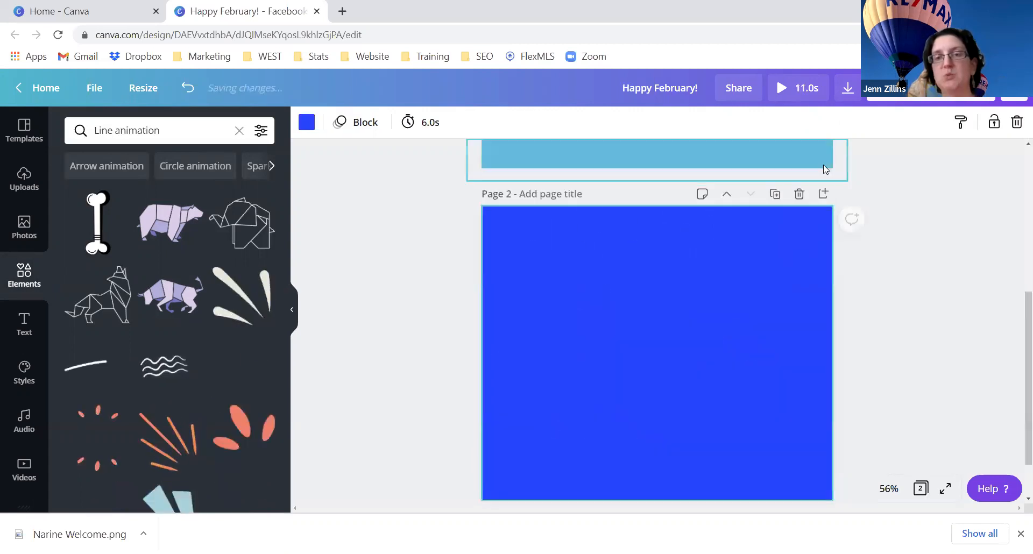
pyautogui.click(305, 125)
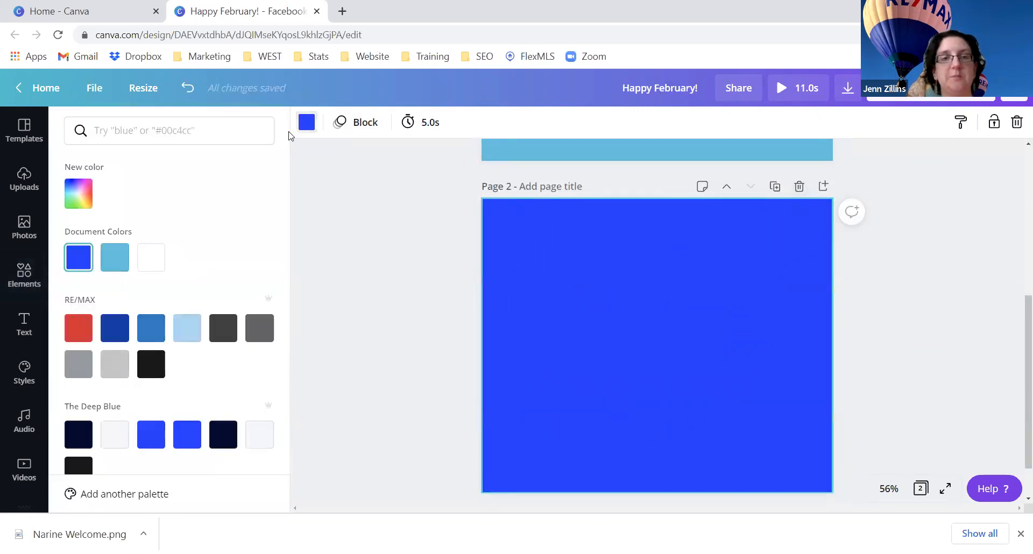
pyautogui.click(152, 260)
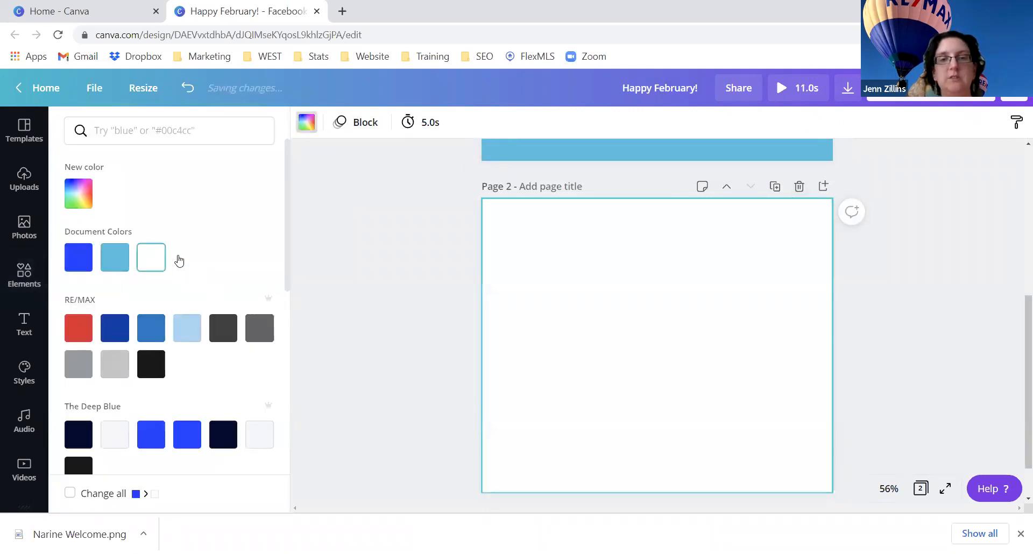
pyautogui.click(359, 256)
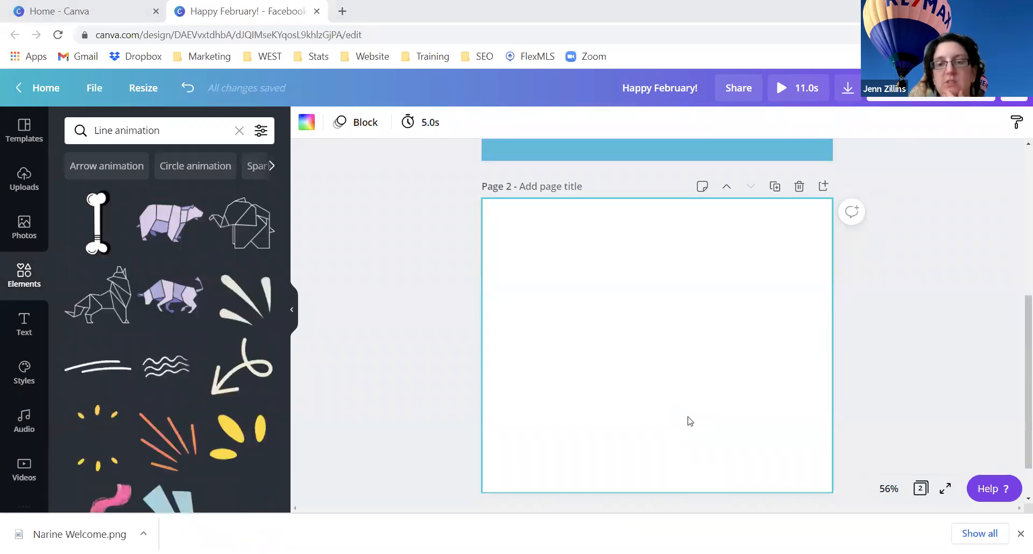
pyautogui.click(427, 359)
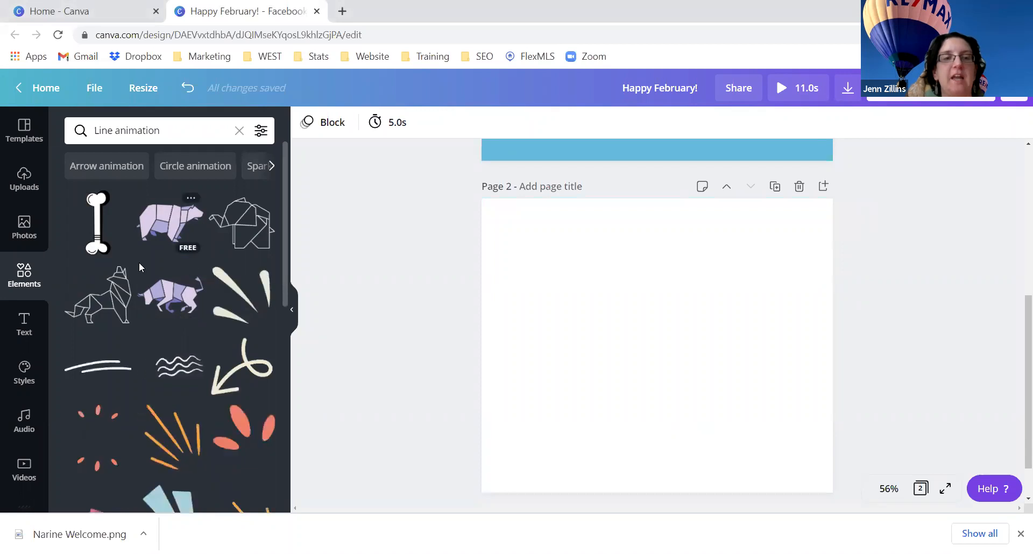
# - Search the elements library for "people animation"
pyautogui.doubleClick(188, 136)
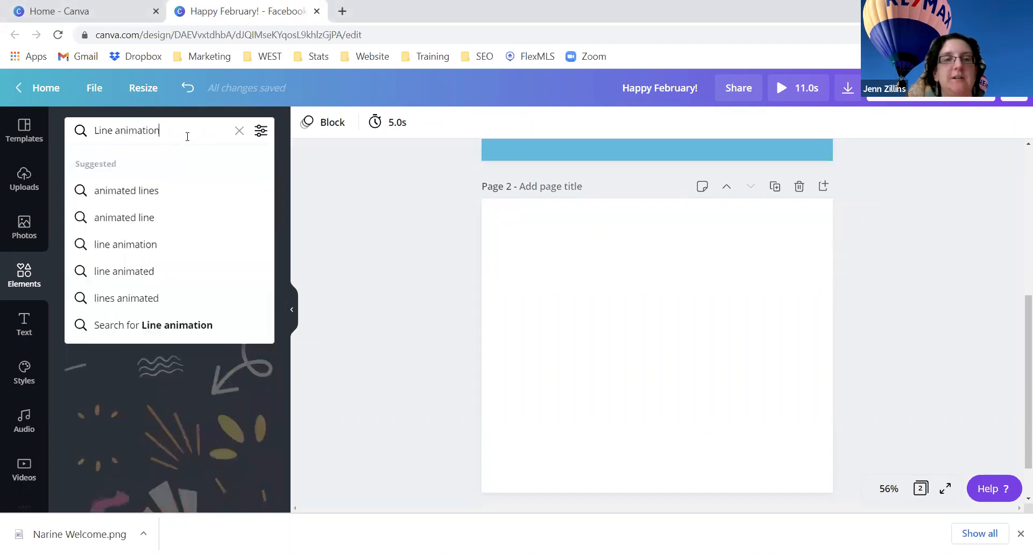
pyautogui.write('p')
pyautogui.press('BackSpace')
pyautogui.write('people ')
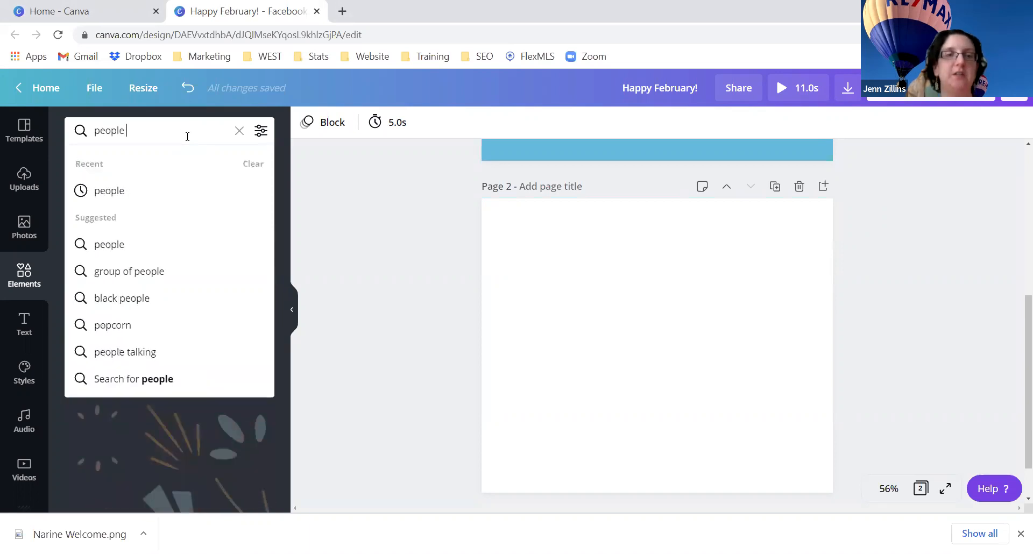
pyautogui.write('animation')
pyautogui.press('Return')
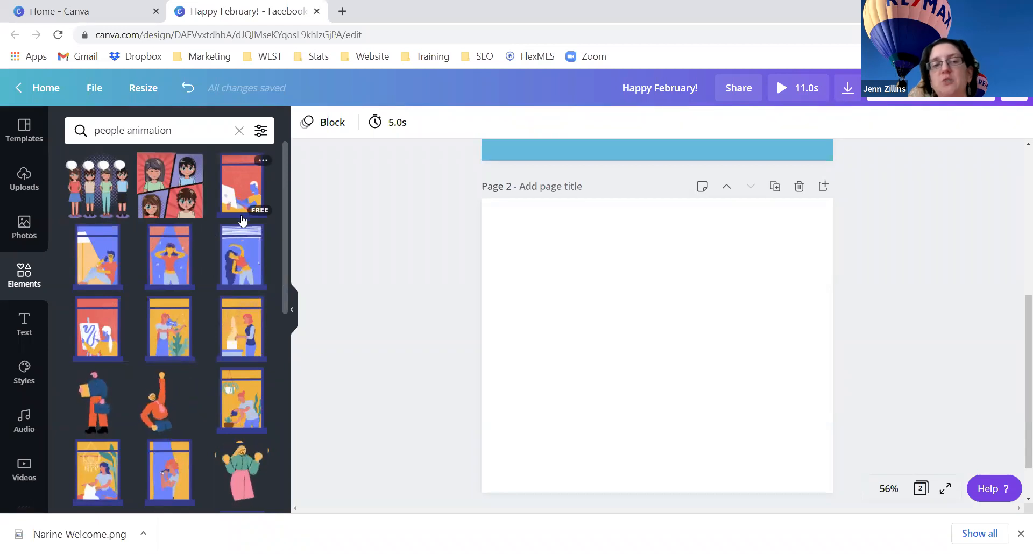
# - Add the animated woman stretching in a window and the dancing woman in a pink skirt side by side on page 2
pyautogui.click(245, 260)
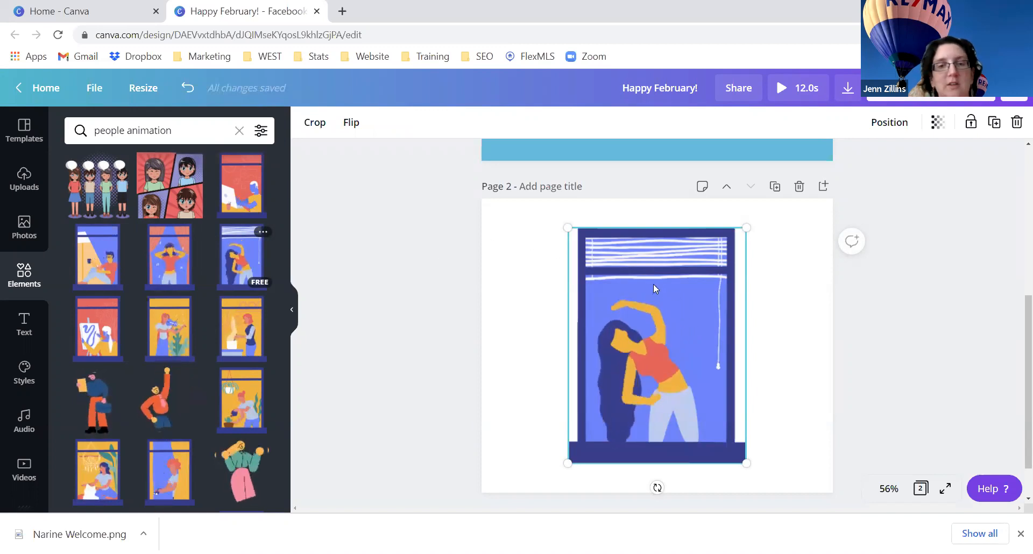
pyautogui.moveTo(608, 296); pyautogui.dragTo(520, 296)
pyautogui.click(243, 472)
pyautogui.moveTo(623, 375); pyautogui.dragTo(719, 371)
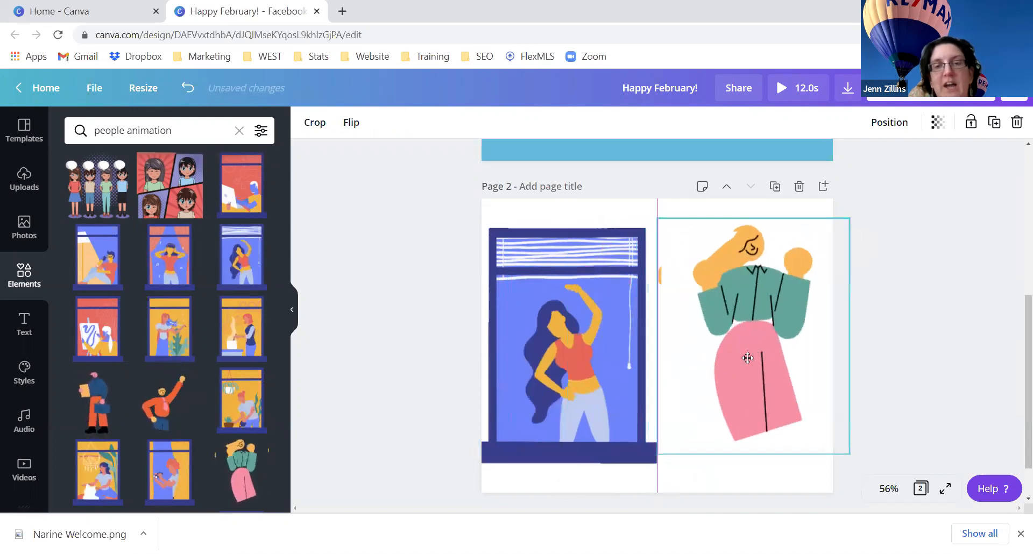
# - Delete the window animation from page 2 and move the dancing woman to the middle of the page
pyautogui.click(553, 337)
pyautogui.press('Delete')
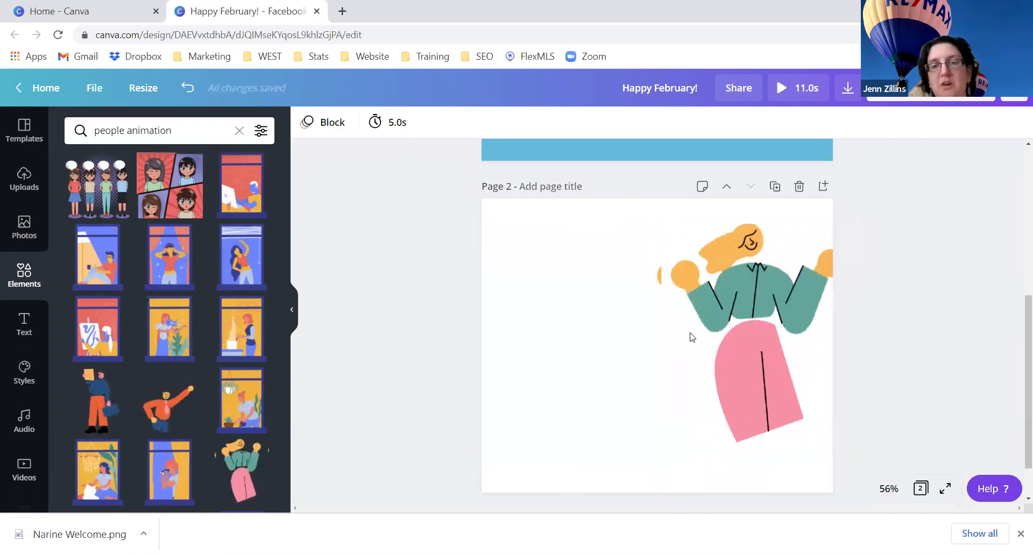
pyautogui.moveTo(719, 338); pyautogui.dragTo(633, 339)
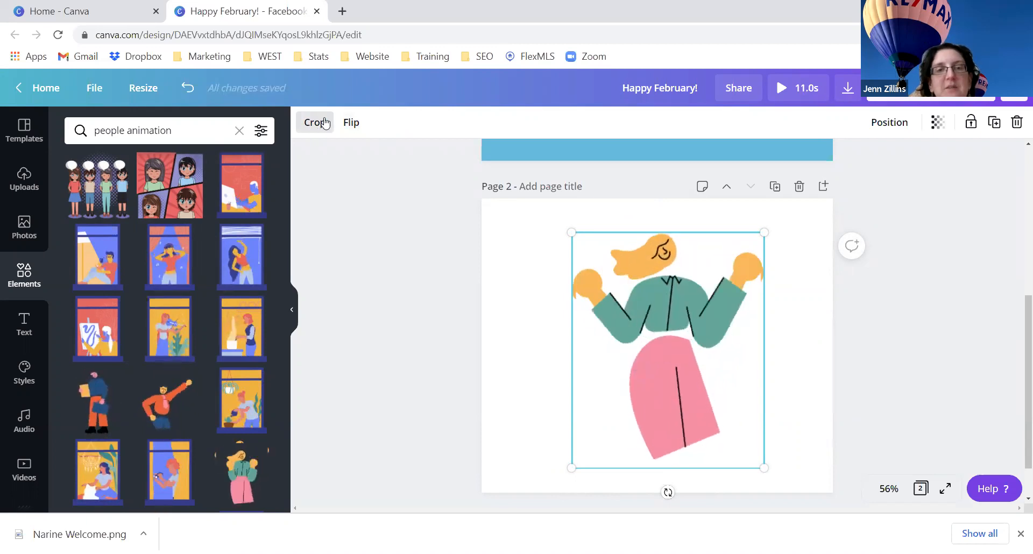
pyautogui.click(309, 126)
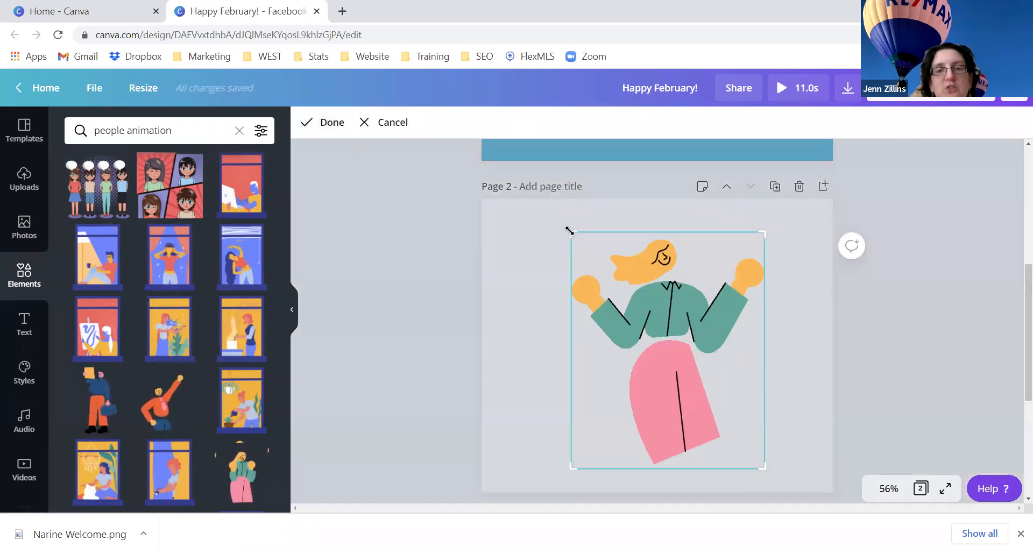
pyautogui.moveTo(589, 247); pyautogui.dragTo(567, 229)
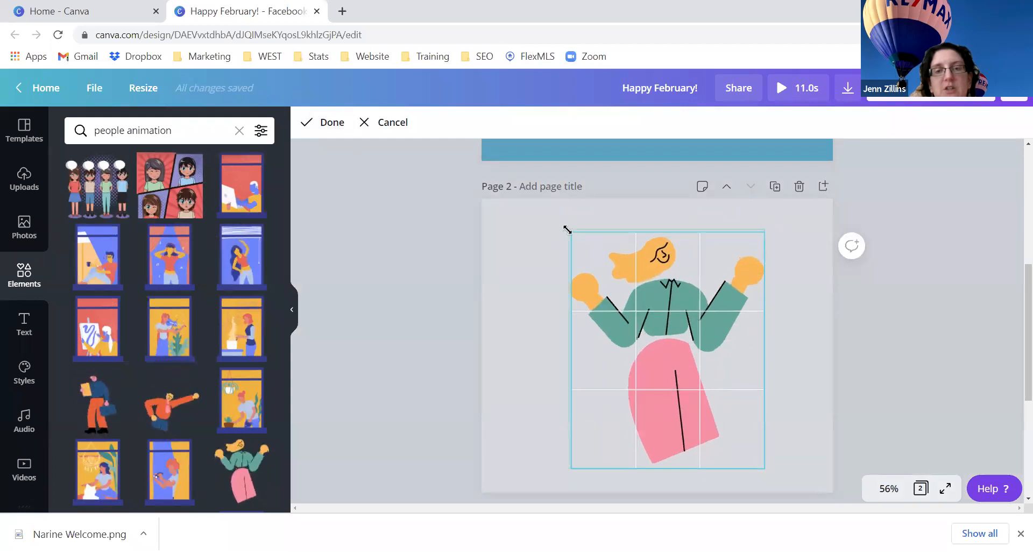
pyautogui.click(375, 122)
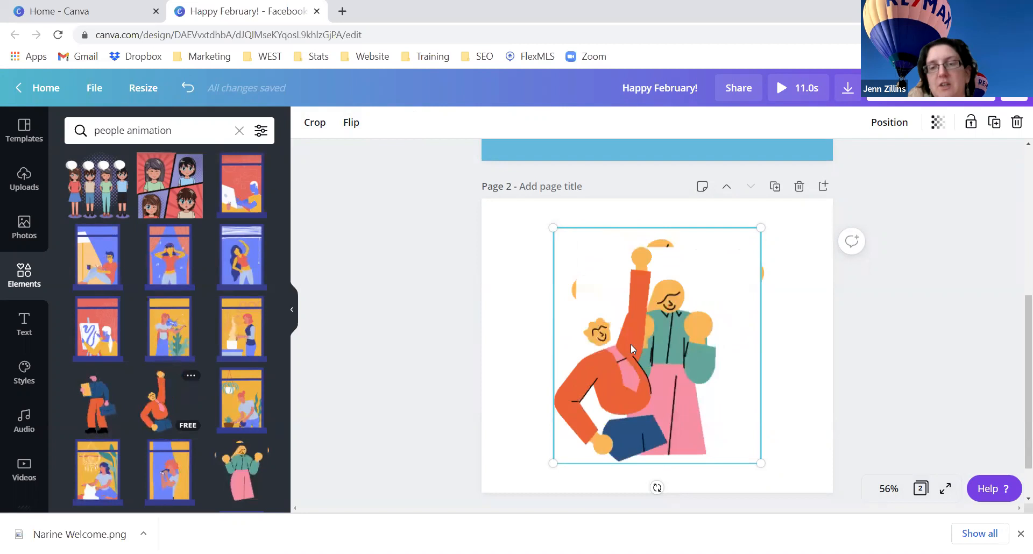
# - Flip the animated man in orange horizontally and position him in the lower right of page 2
pyautogui.moveTo(628, 353); pyautogui.dragTo(842, 303)
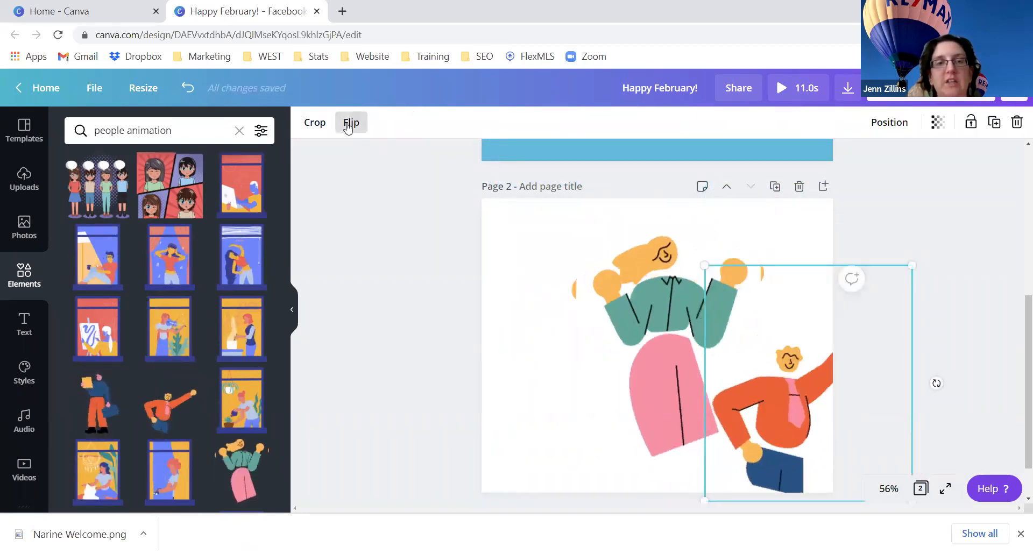
pyautogui.click(350, 122)
pyautogui.click(359, 157)
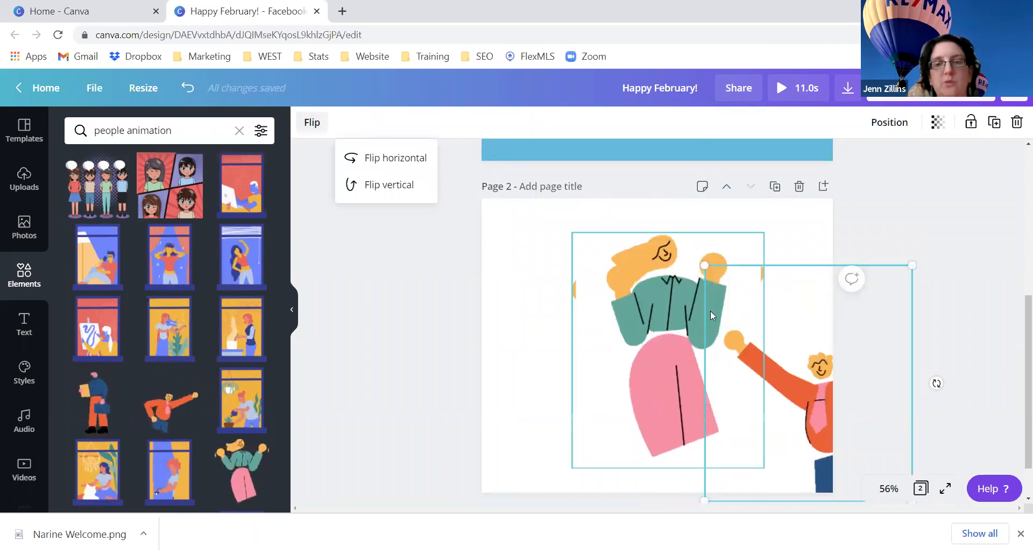
pyautogui.click(866, 408)
pyautogui.moveTo(787, 392); pyautogui.dragTo(731, 390)
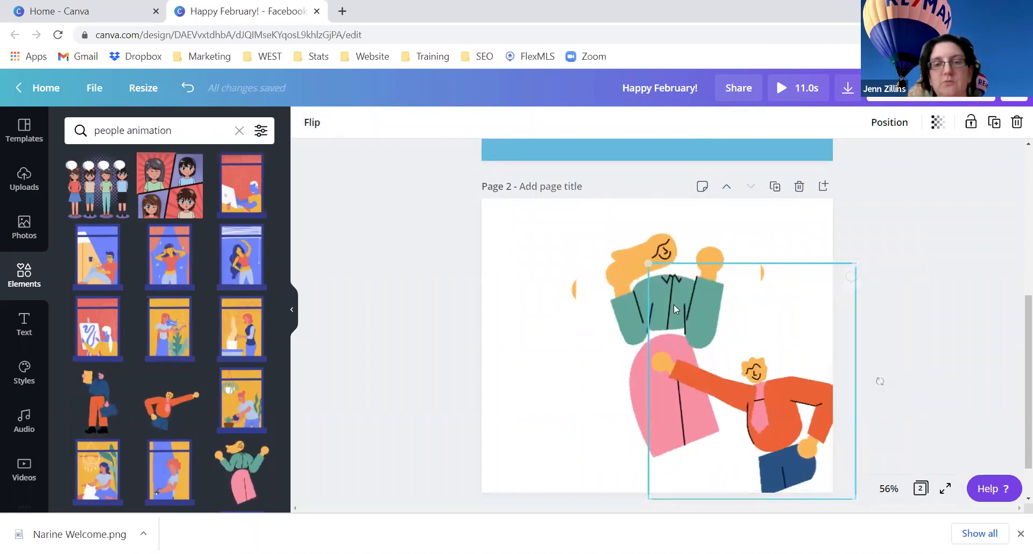
# - Move the dancing woman to the left half of page 2 and flip her horizontally to face the other way
pyautogui.moveTo(605, 277); pyautogui.dragTo(484, 303)
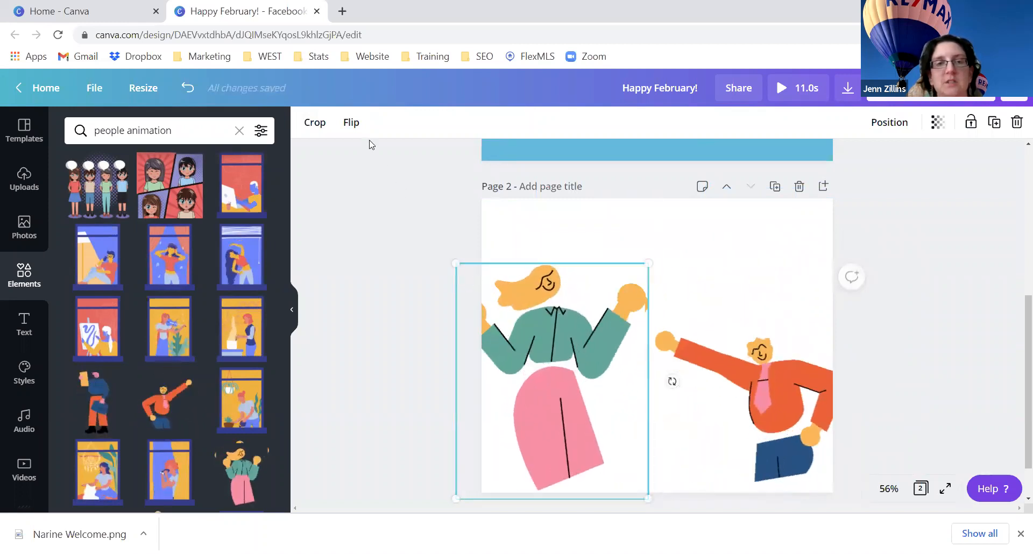
pyautogui.click(352, 123)
pyautogui.click(368, 158)
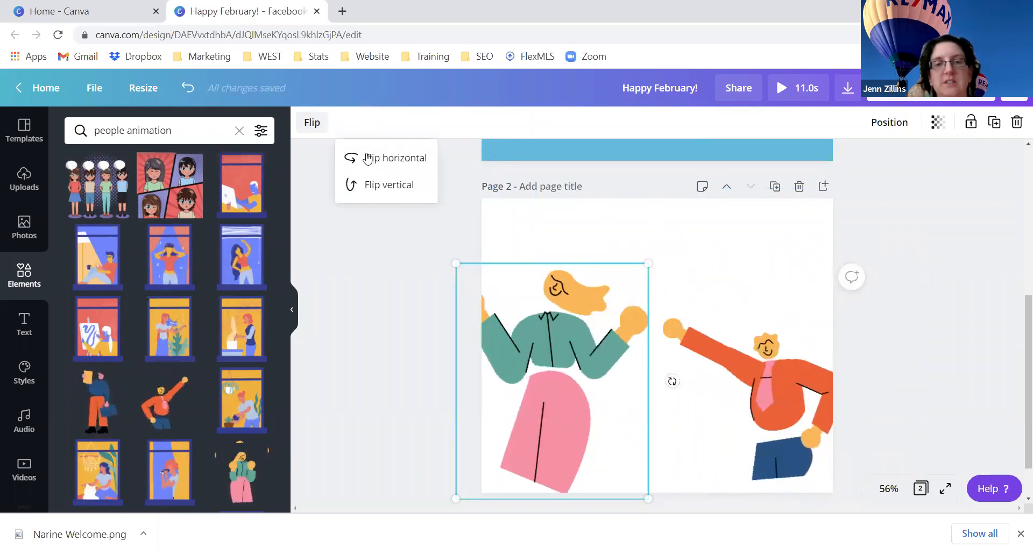
pyautogui.moveTo(559, 328); pyautogui.dragTo(594, 326)
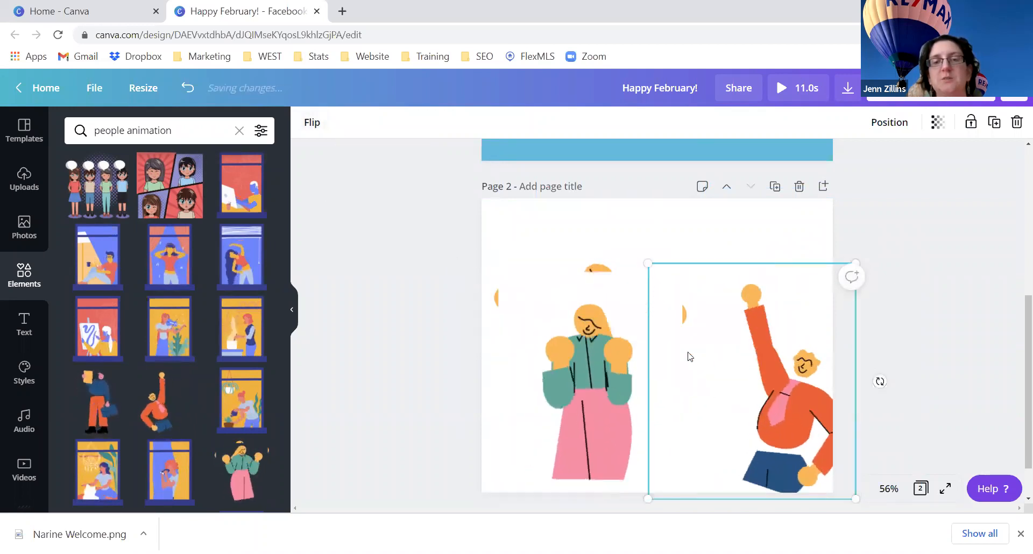
# - Delete the dancing woman and the man in orange from page 2
pyautogui.press('Delete')
# - Try the animated party-hat face with glasses and the man with a laptop on page 2, and remove both again
pyautogui.scroll(-5, 161, 344)
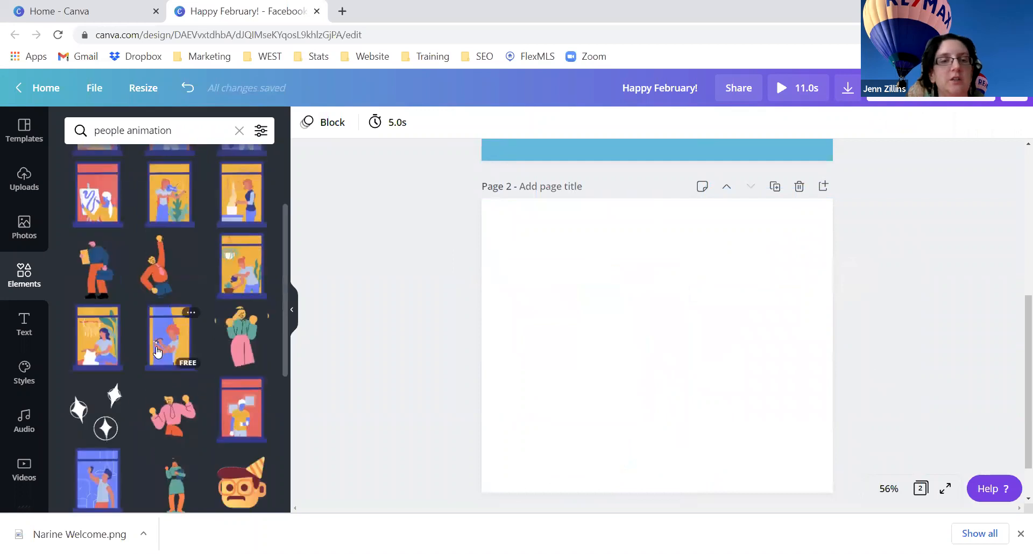
pyautogui.scroll(-1, 157, 352)
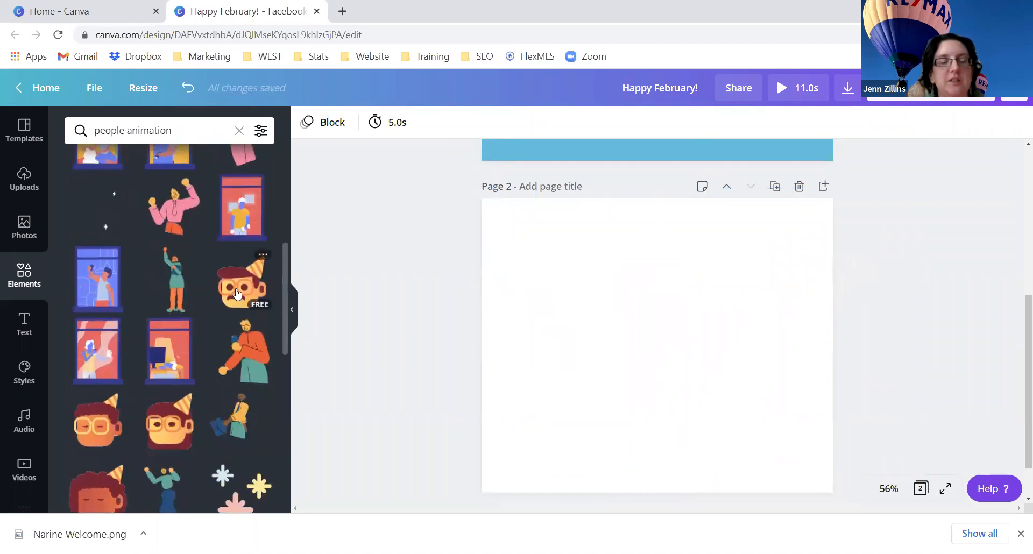
pyautogui.click(237, 294)
pyautogui.scroll(-1, 234, 307)
pyautogui.scroll(-3, 234, 311)
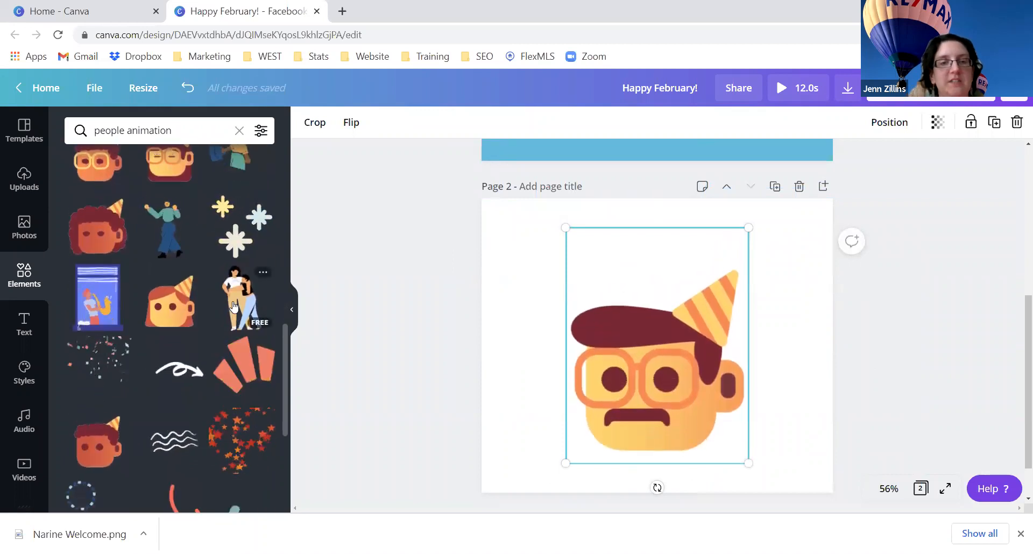
pyautogui.scroll(-3, 234, 307)
pyautogui.scroll(-2, 234, 306)
pyautogui.click(96, 323)
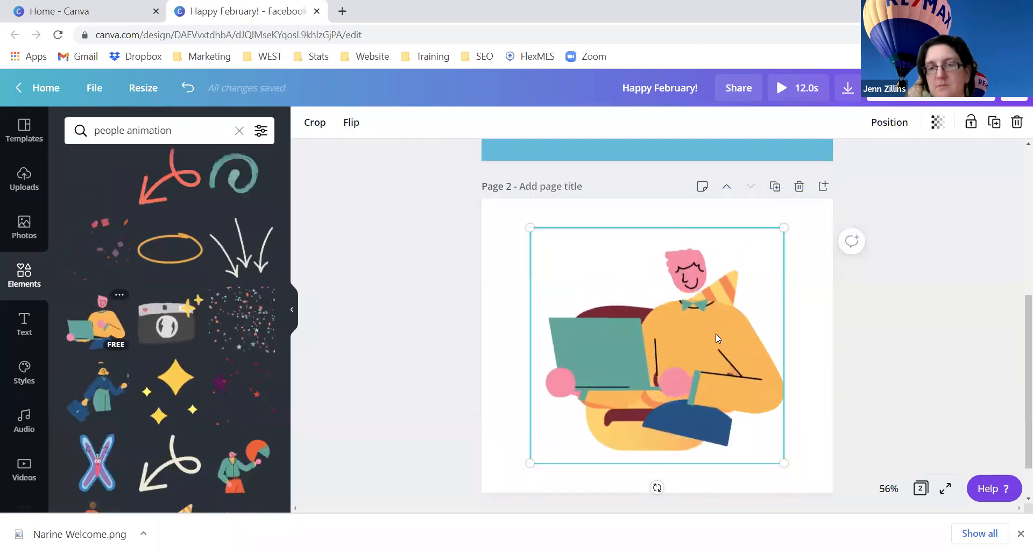
pyautogui.hotkey('ctrl', 'z')
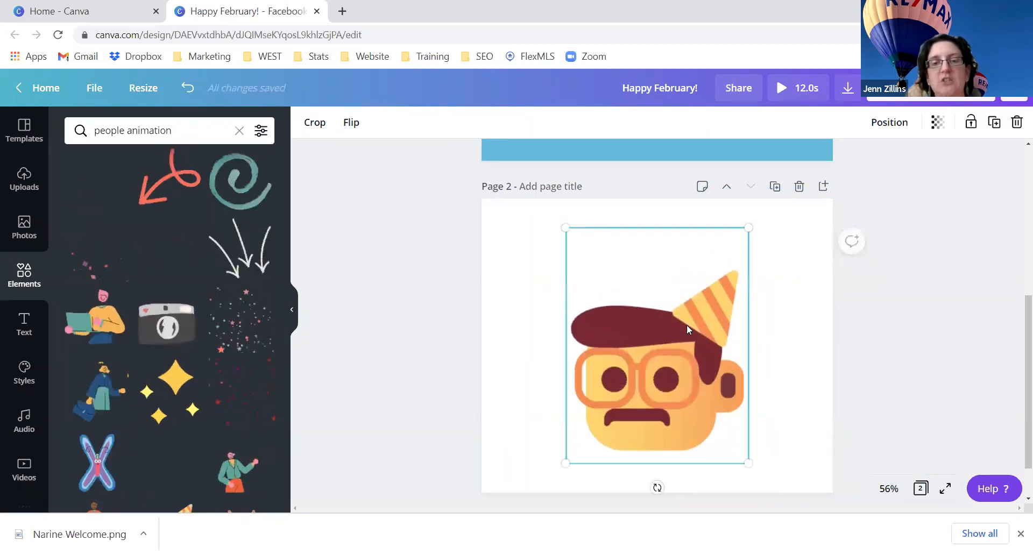
pyautogui.press('Delete')
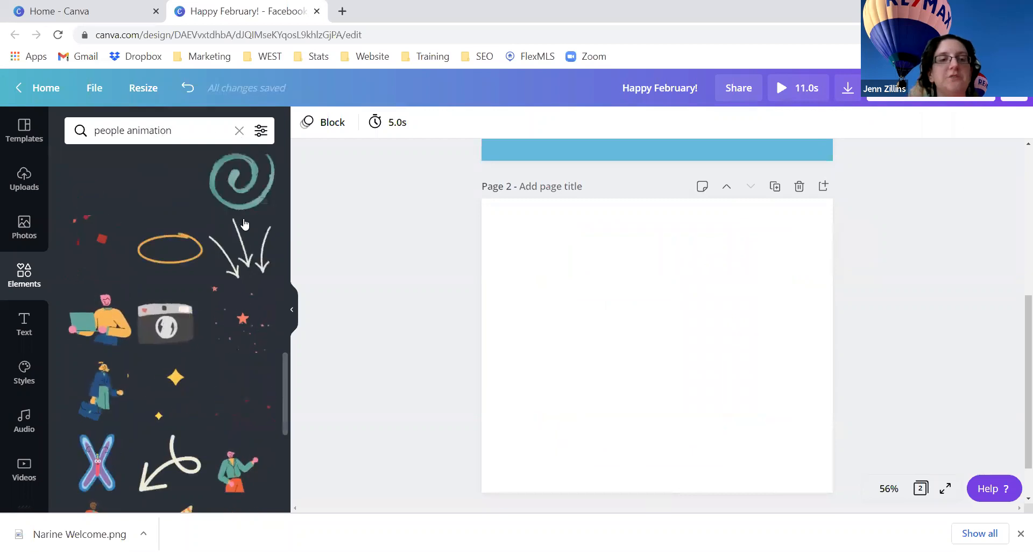
# - Search the elements library for "animation" instead of "people animation" and look over the results
pyautogui.scroll(-4, 245, 224)
pyautogui.click(239, 130)
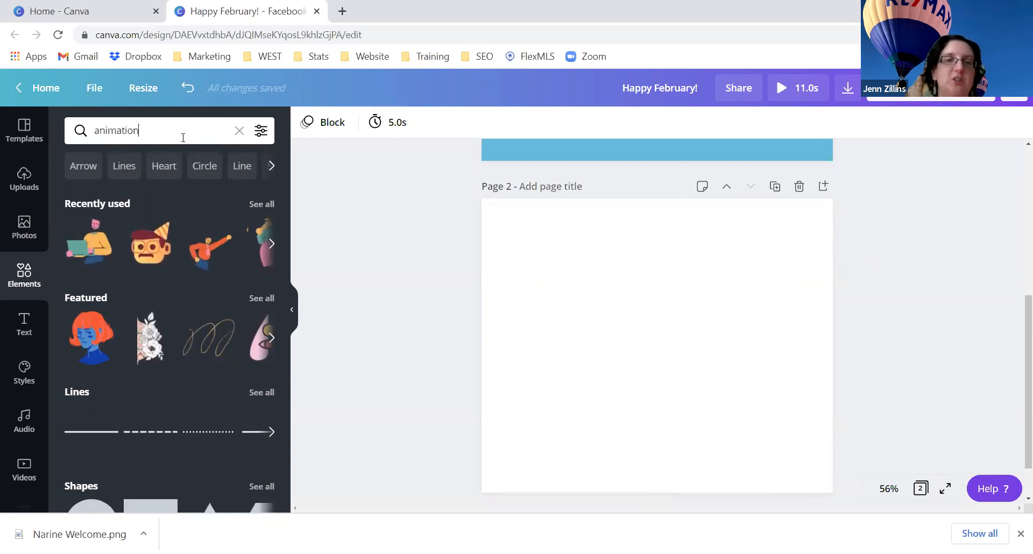
pyautogui.press('Return')
pyautogui.scroll(-2, 173, 262)
pyautogui.scroll(2, 173, 262)
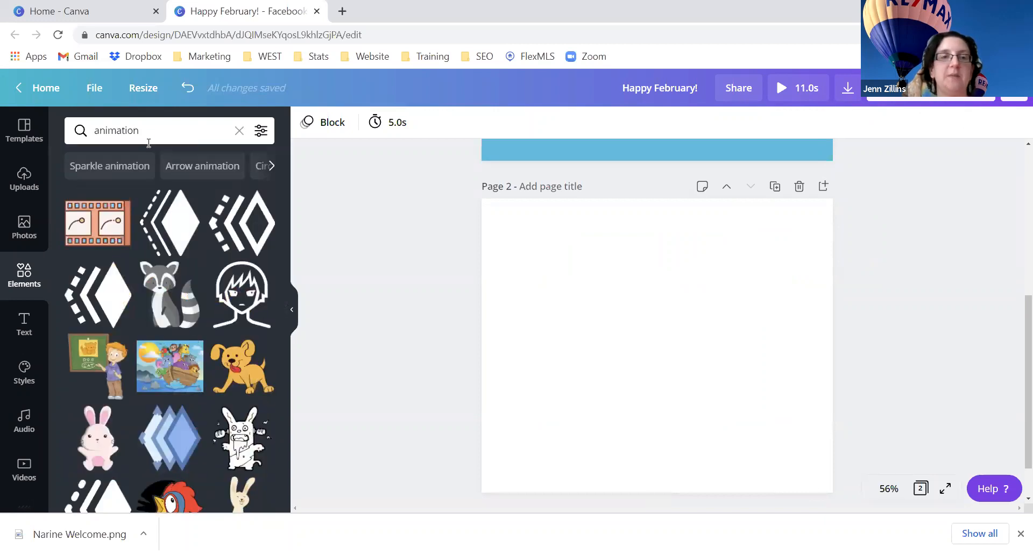
# - Clear the elements search and look through the element categories, from Recently used and Stickers down to Zodiac Symbols
pyautogui.click(239, 130)
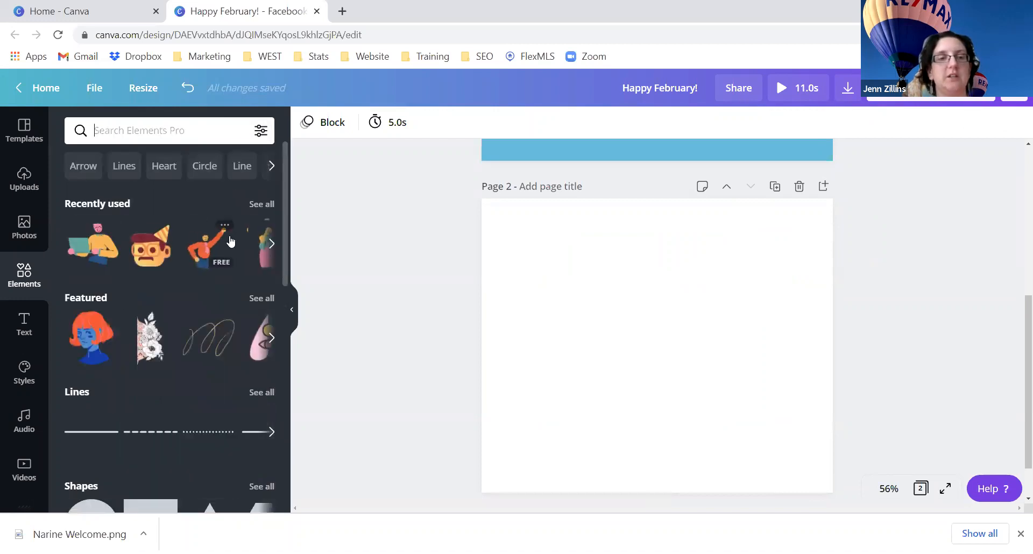
pyautogui.scroll(-4, 207, 270)
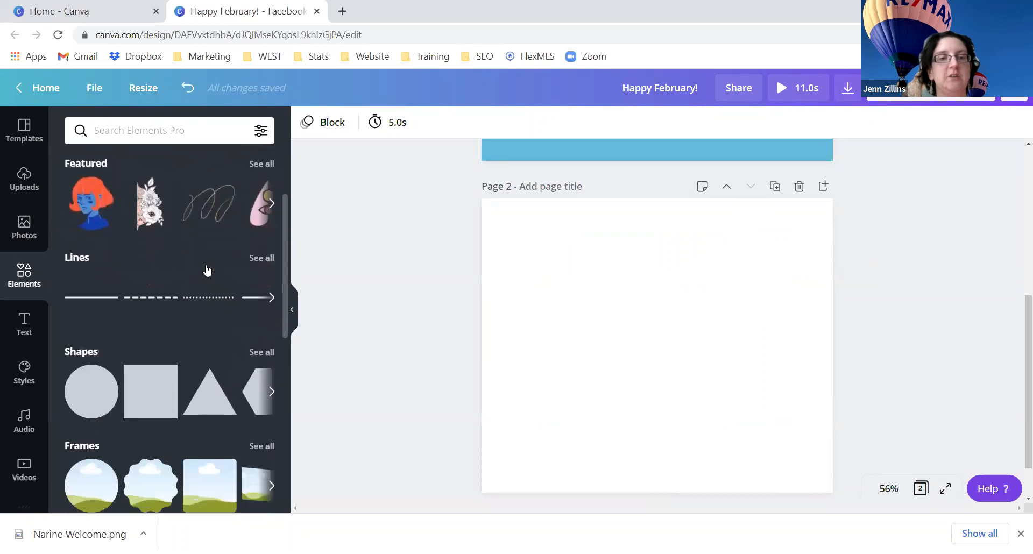
pyautogui.scroll(-3, 208, 258)
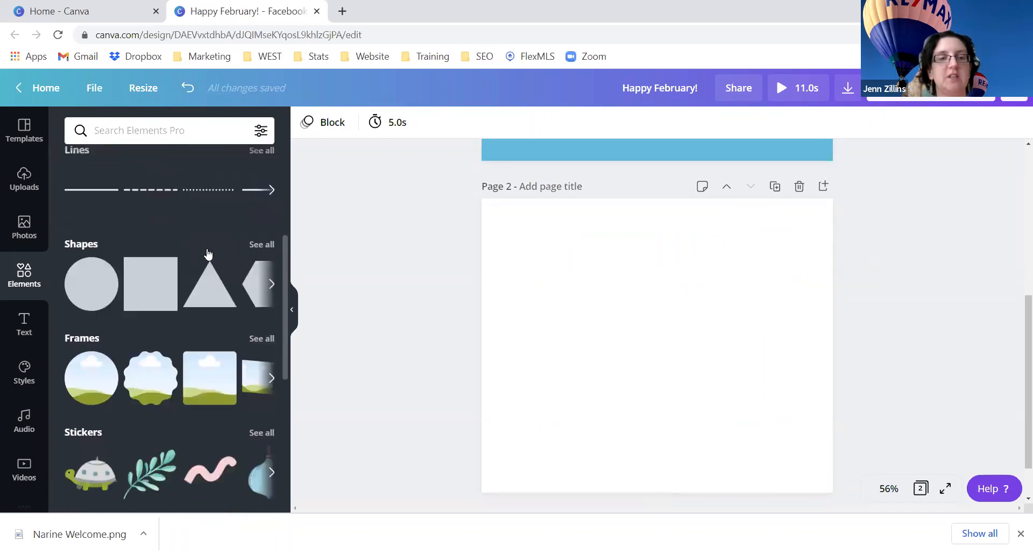
pyautogui.scroll(-3, 180, 302)
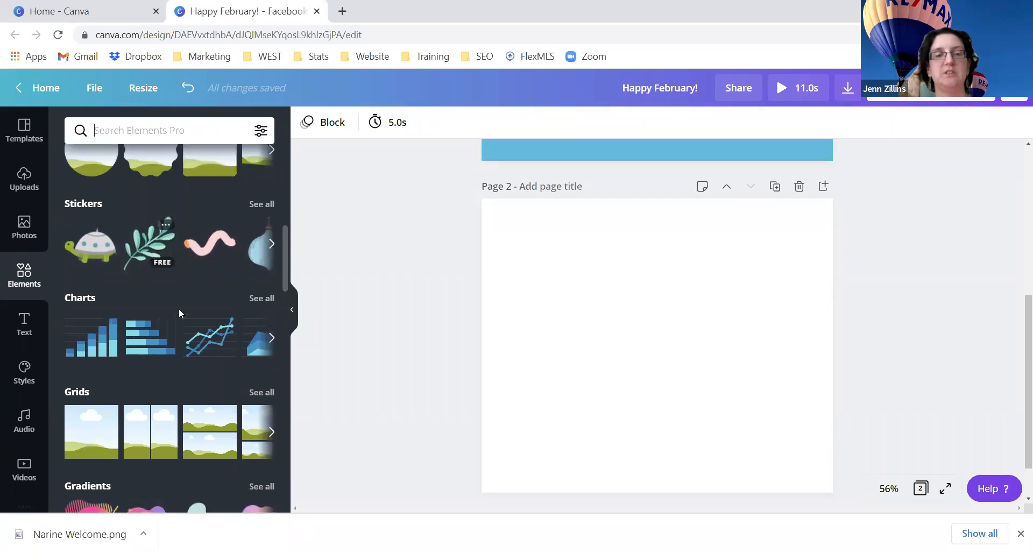
pyautogui.scroll(-4, 180, 324)
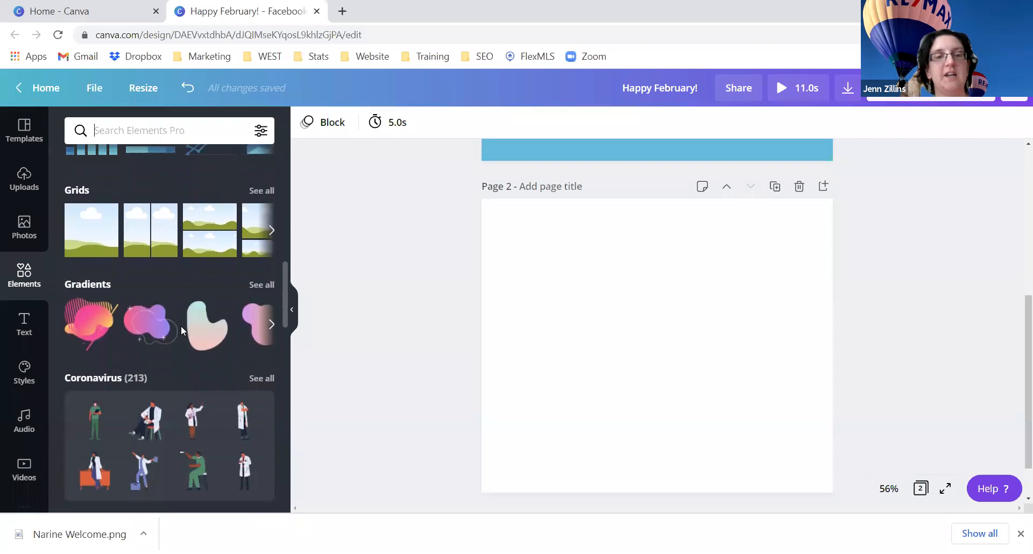
pyautogui.scroll(-3, 180, 325)
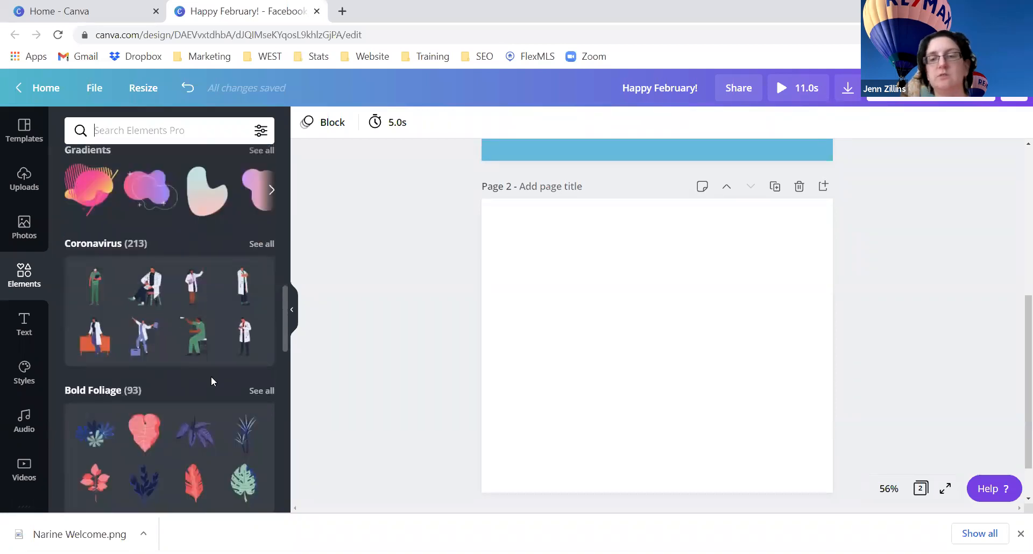
pyautogui.scroll(-3, 212, 380)
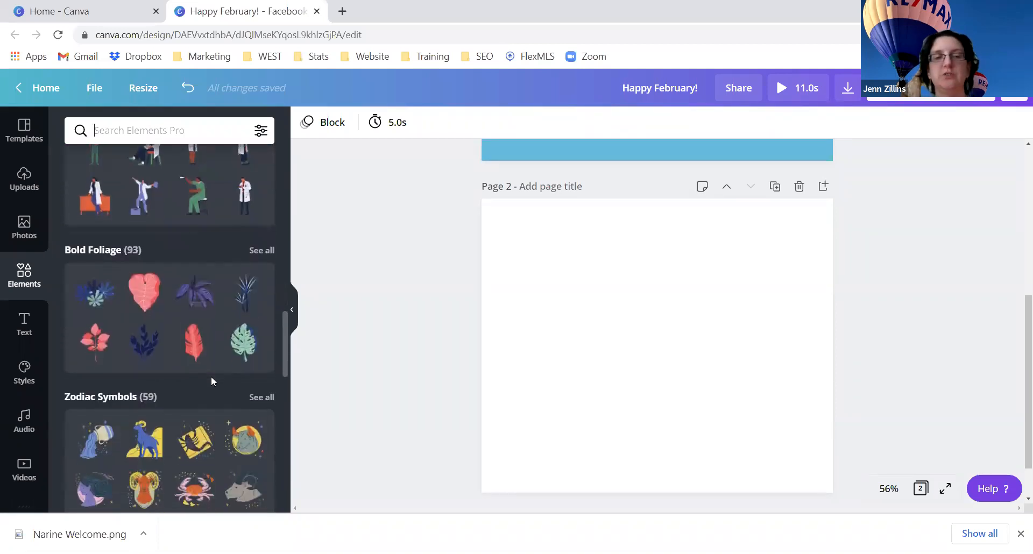
pyautogui.scroll(18, 211, 381)
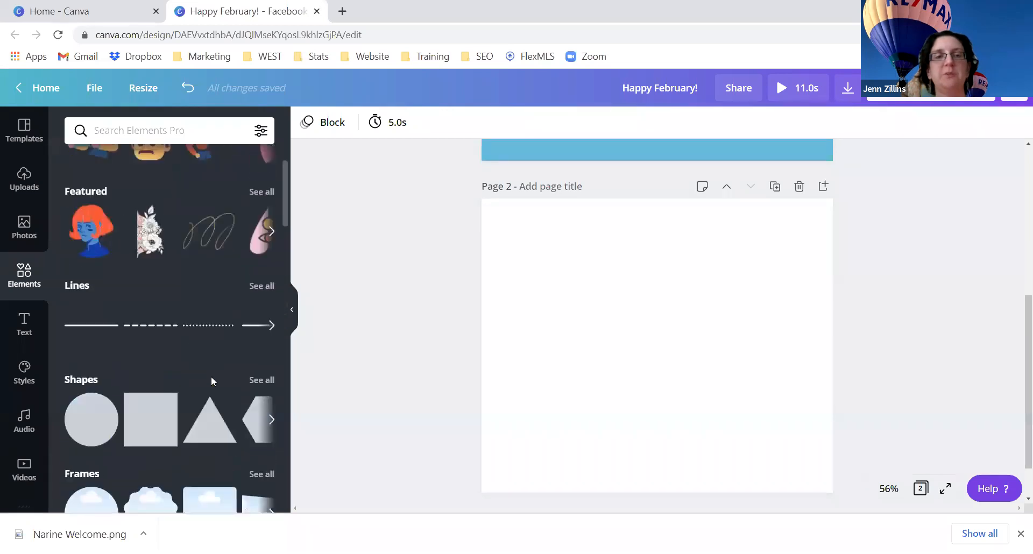
pyautogui.scroll(2, 211, 379)
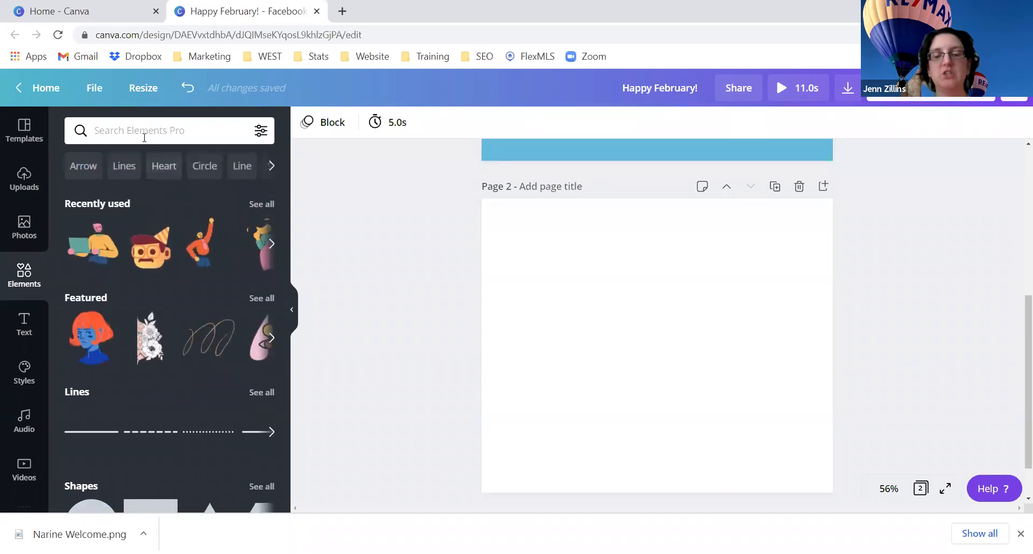
# - Search the elements for "animation" again, and replace that search with "sticker"
pyautogui.press('Return')
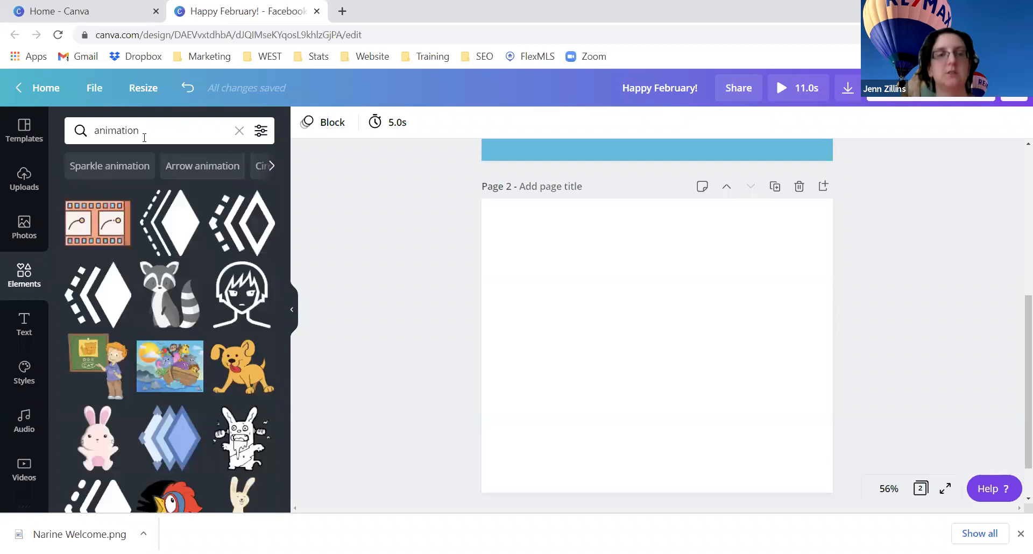
pyautogui.click(143, 131)
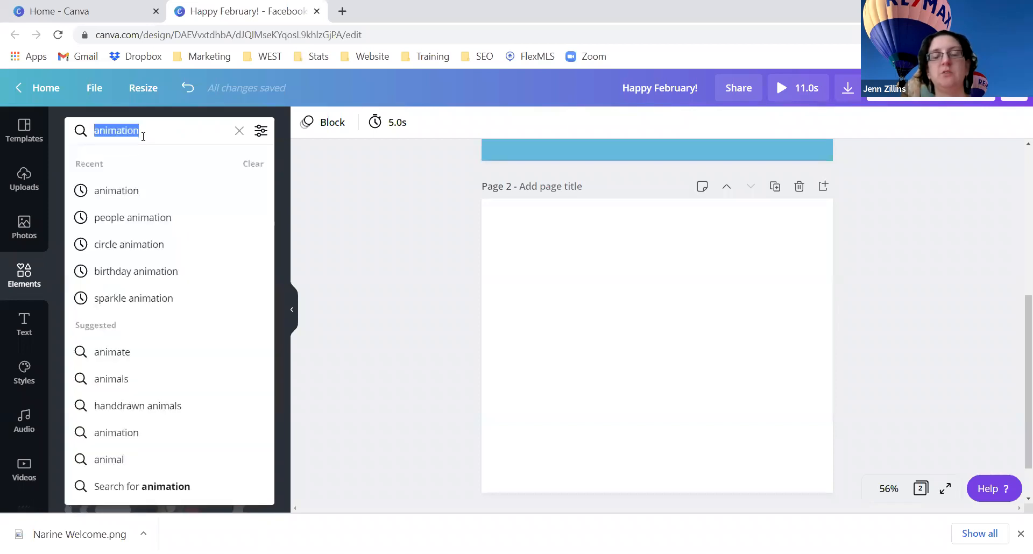
pyautogui.write('sticker')
pyautogui.press('Return')
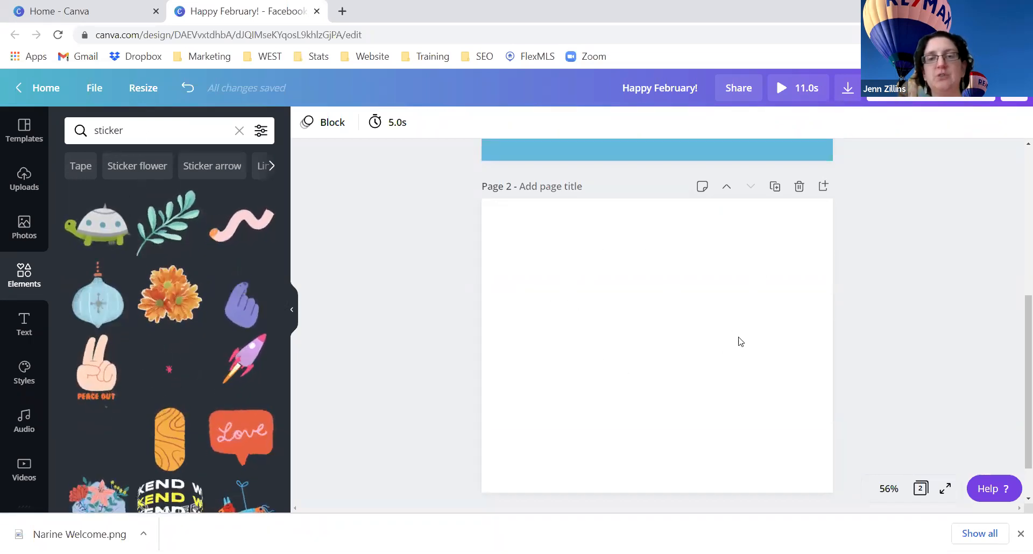
pyautogui.scroll(-1, 723, 311)
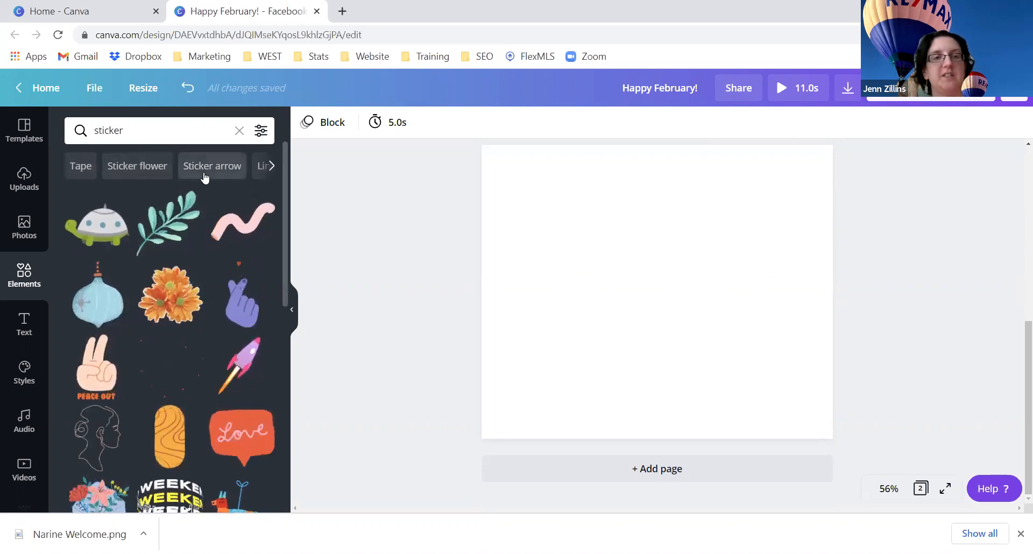
# - Find flower stickers and place the pink roses, reduced in size, in the lower left corner of page 2
pyautogui.click(156, 168)
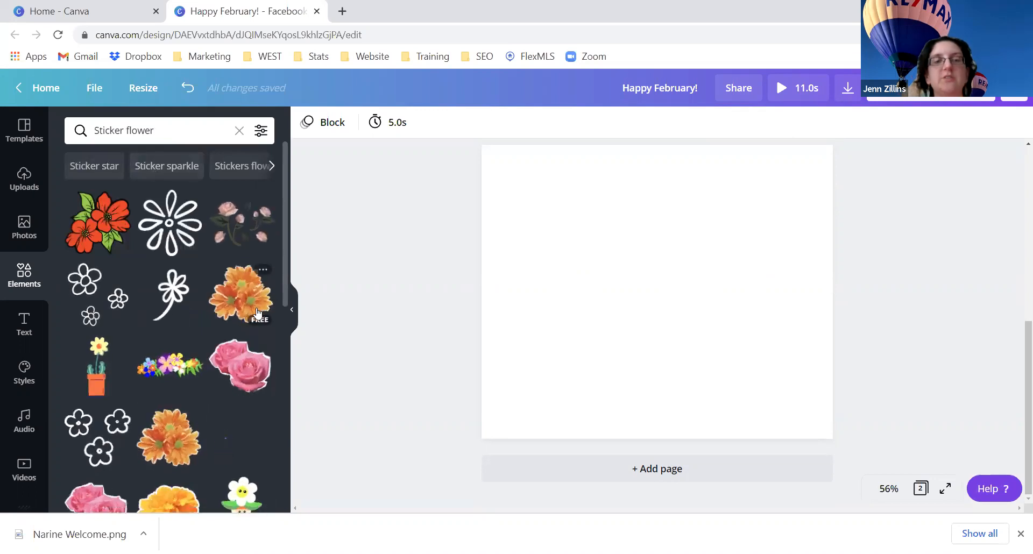
pyautogui.click(240, 380)
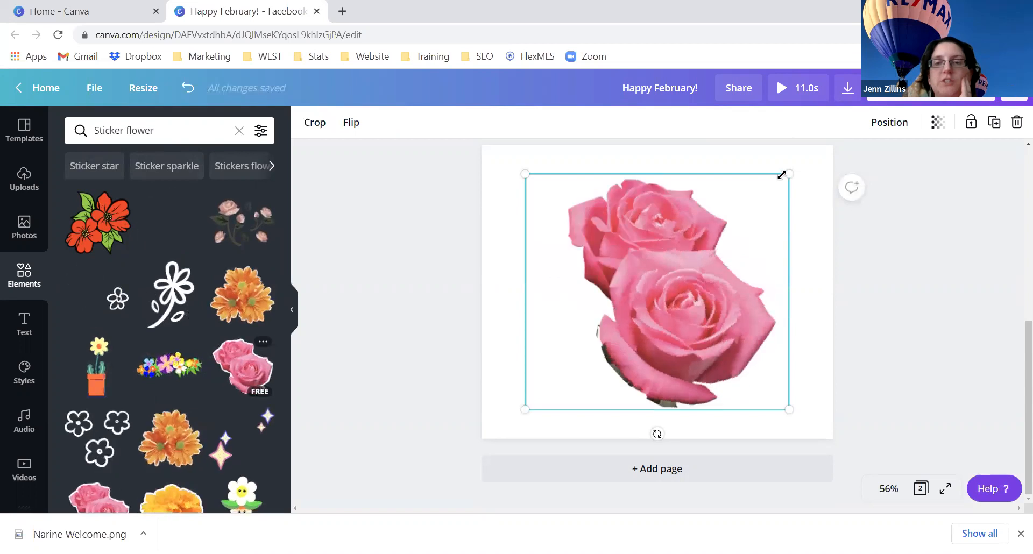
pyautogui.moveTo(699, 231); pyautogui.dragTo(538, 388)
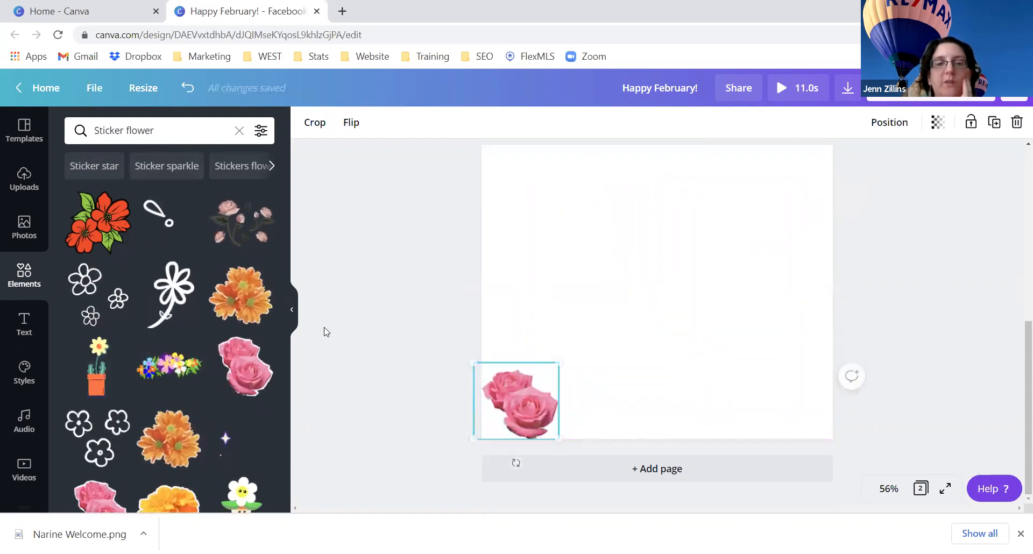
# - Add the orange flowers sticker to page 2, shrunk to fit the upper left corner
pyautogui.click(242, 293)
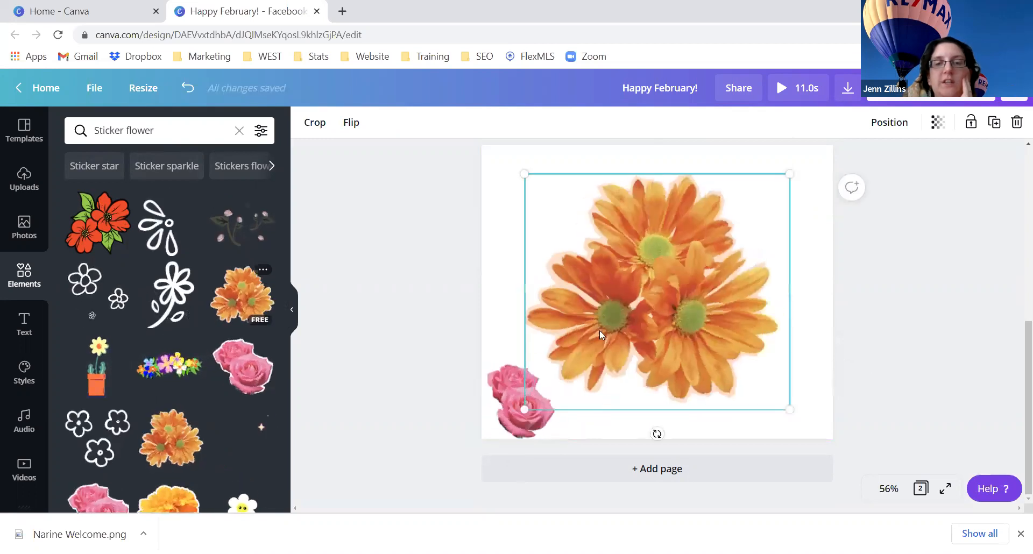
pyautogui.moveTo(546, 389); pyautogui.dragTo(505, 181)
pyautogui.click(385, 312)
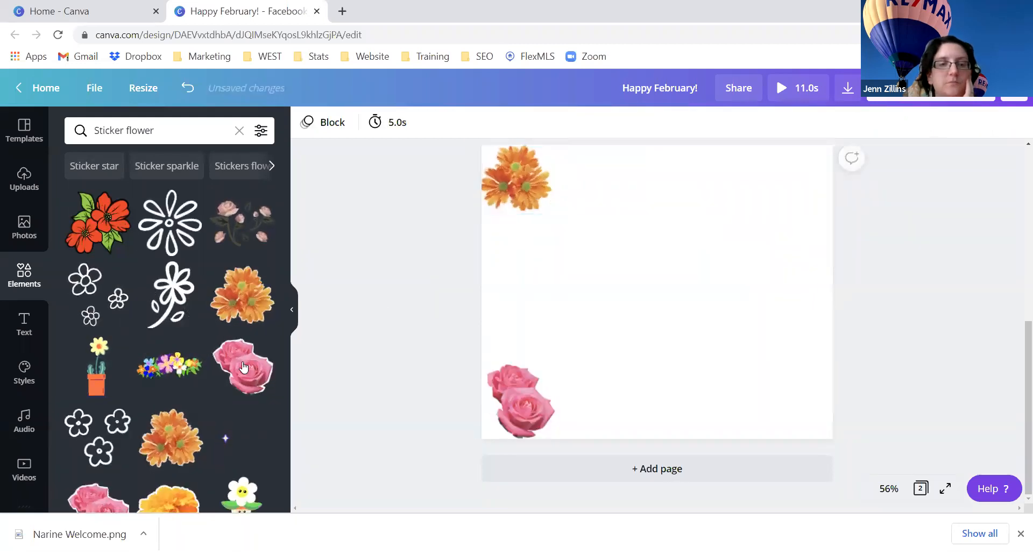
# - Add the multicoloured flower row sticker, shrink it and place it in the lower right corner of page 2
pyautogui.click(179, 370)
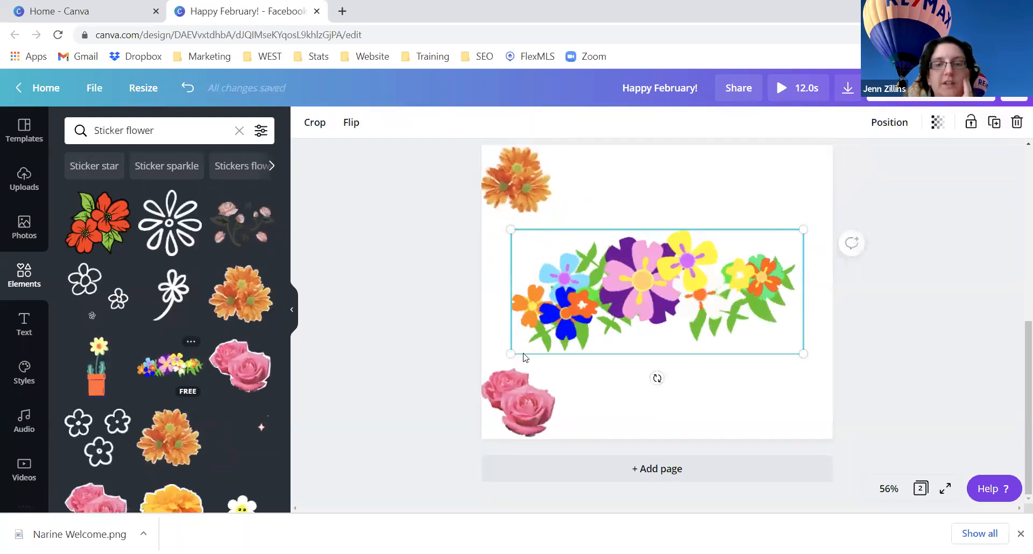
pyautogui.moveTo(510, 353); pyautogui.dragTo(723, 297)
pyautogui.moveTo(758, 245); pyautogui.dragTo(787, 425)
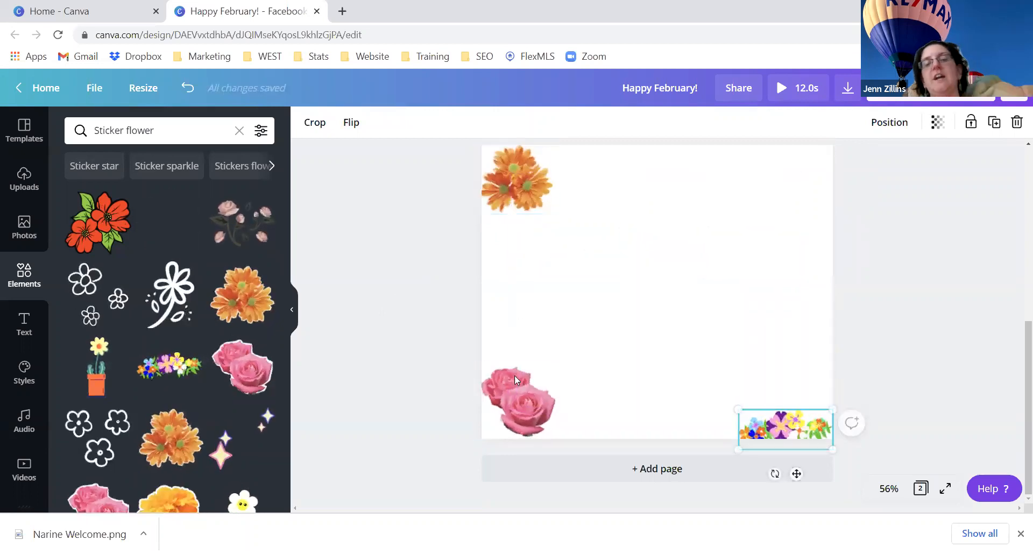
pyautogui.click(651, 245)
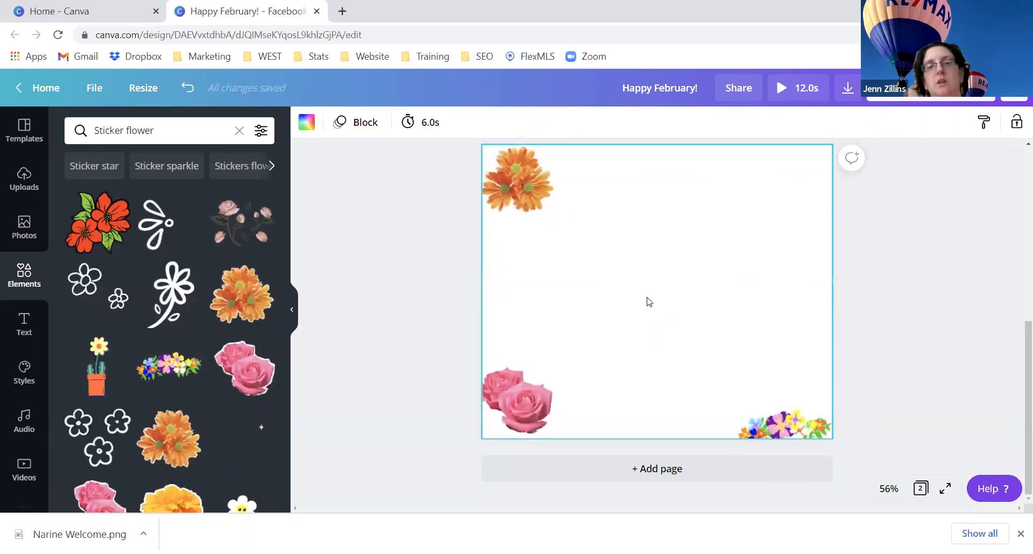
# - Delete the flower row, the pink roses and the orange flowers from page 2
pyautogui.click(783, 421)
pyautogui.press('Delete')
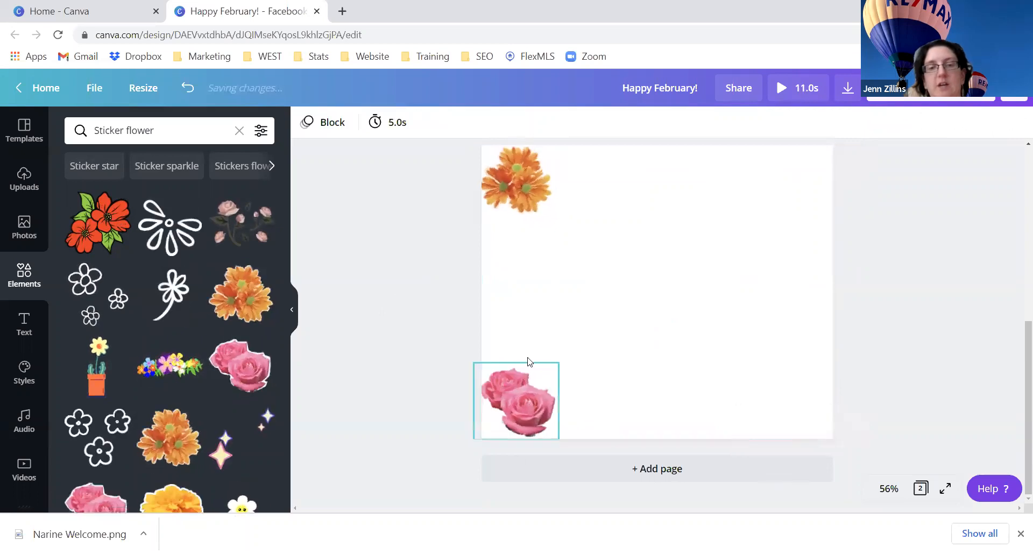
pyautogui.click(524, 377)
pyautogui.press('Delete')
pyautogui.click(525, 203)
pyautogui.press('Delete')
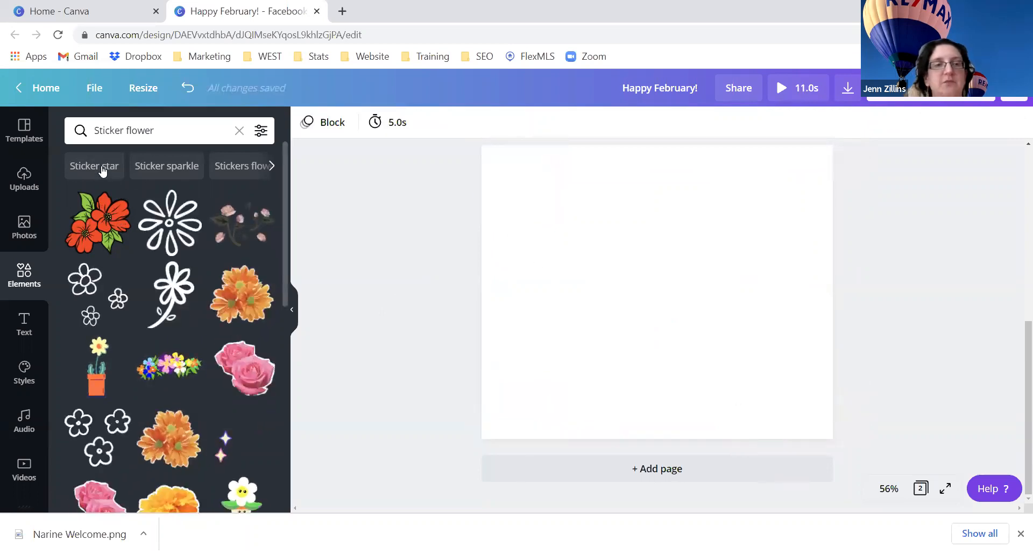
# - Search the design templates for "real estate" instead of Winter Facebook Post
pyautogui.click(24, 135)
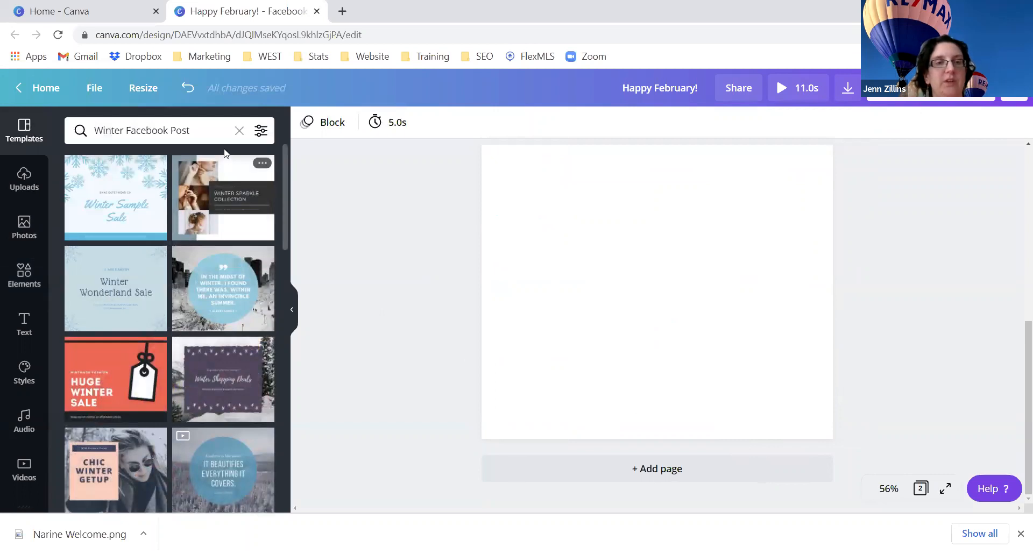
pyautogui.click(205, 131)
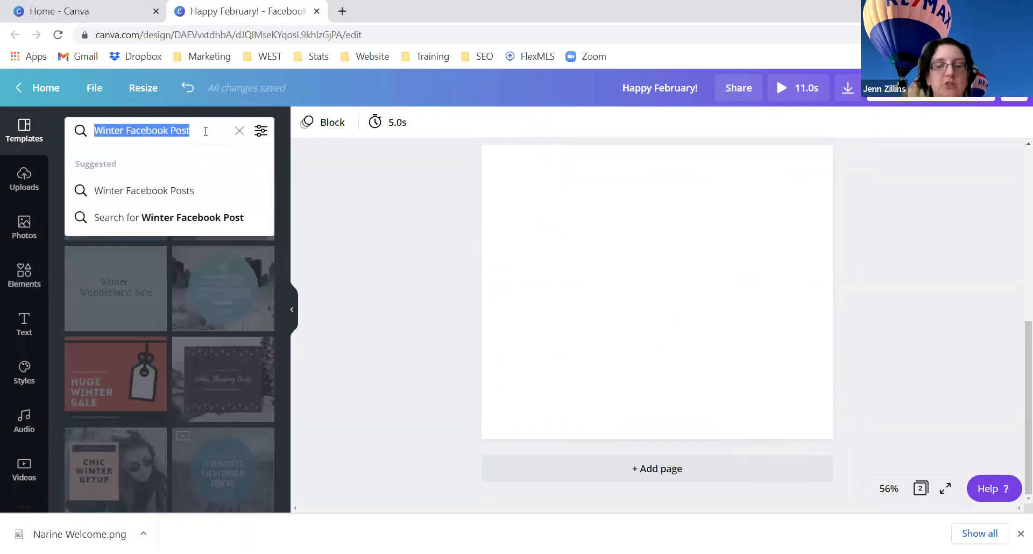
pyautogui.press('BackSpace')
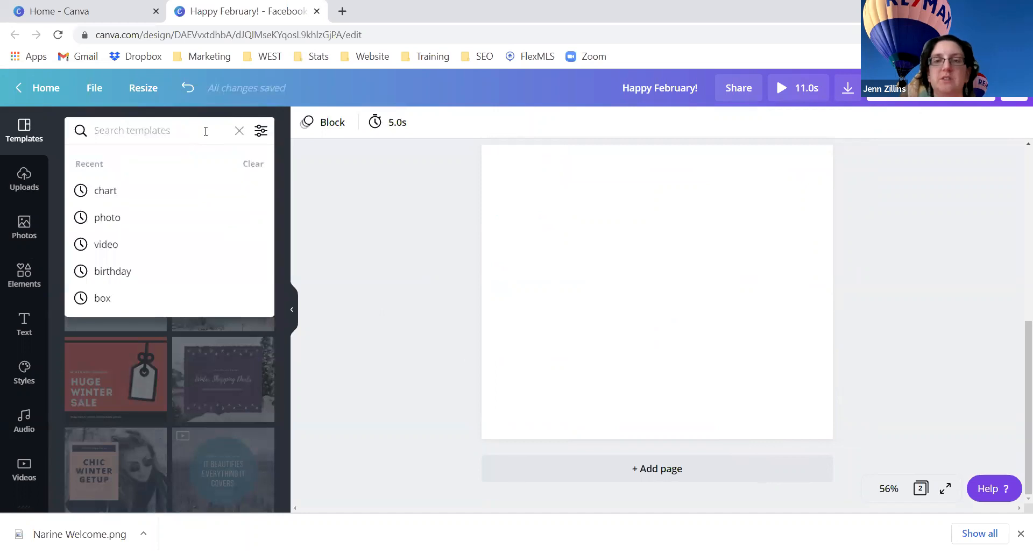
pyautogui.write('real estate')
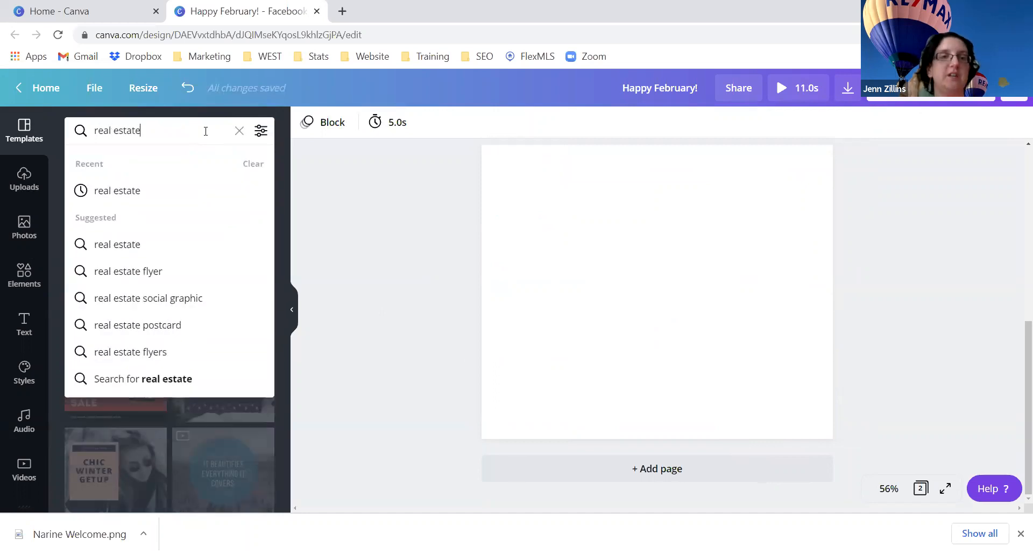
pyautogui.press('Return')
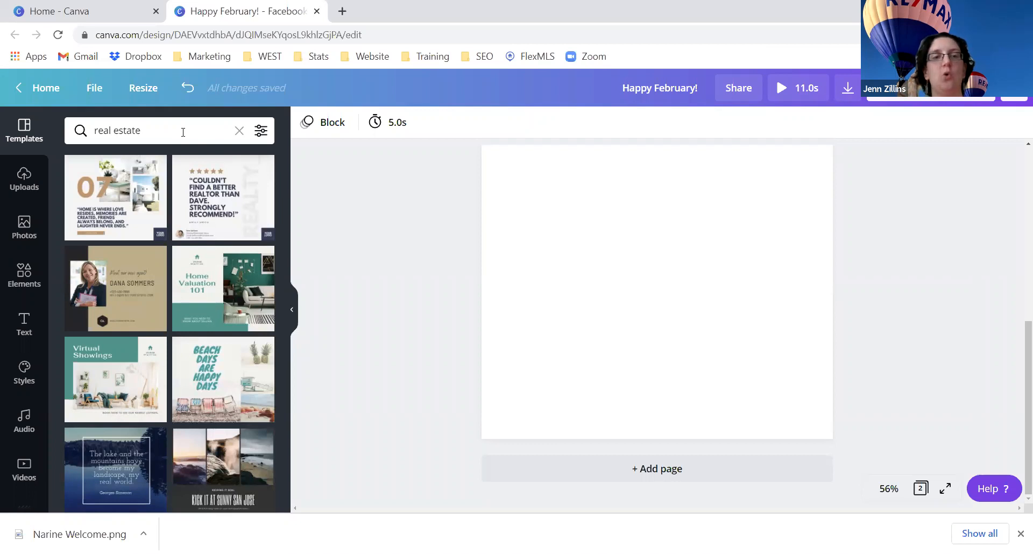
# - Browse the real estate templates and apply the quote layout with the smiling woman in a light blazer to page 2
pyautogui.scroll(-6, 211, 294)
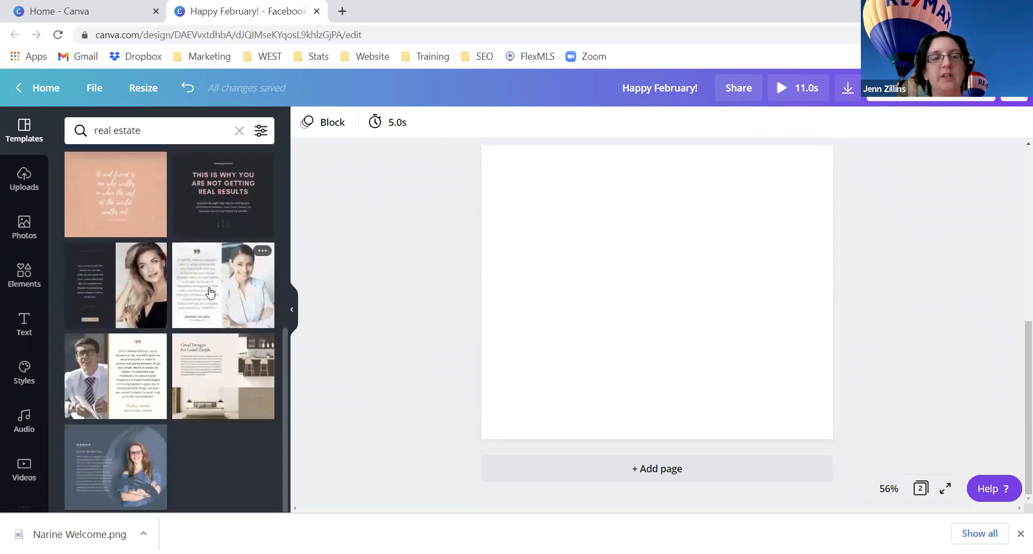
pyautogui.scroll(-3, 210, 294)
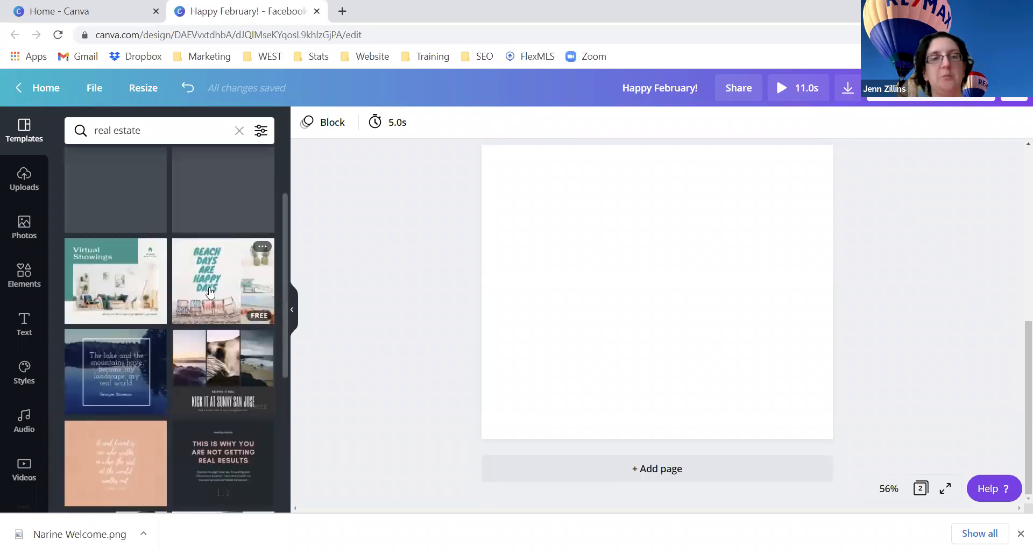
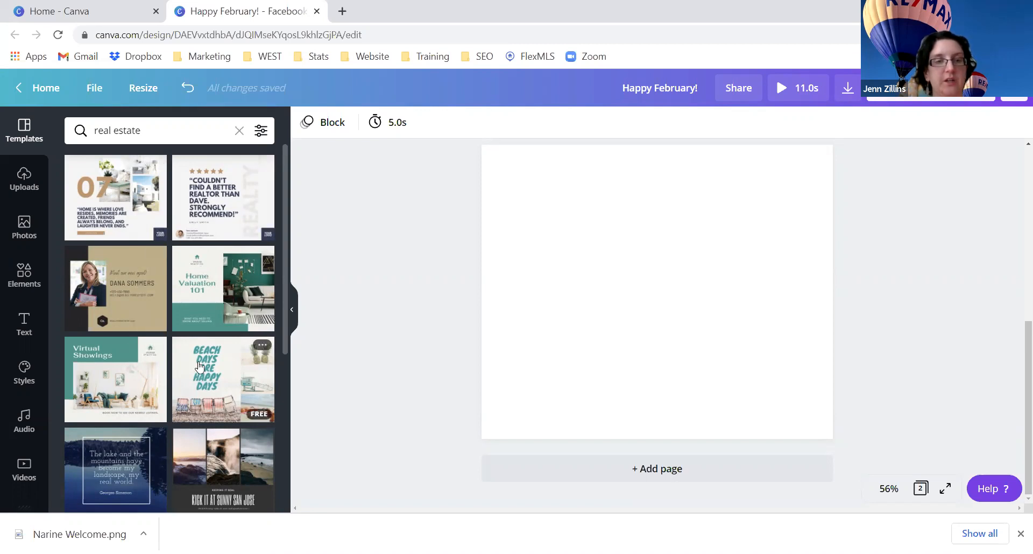
pyautogui.scroll(-1, 199, 367)
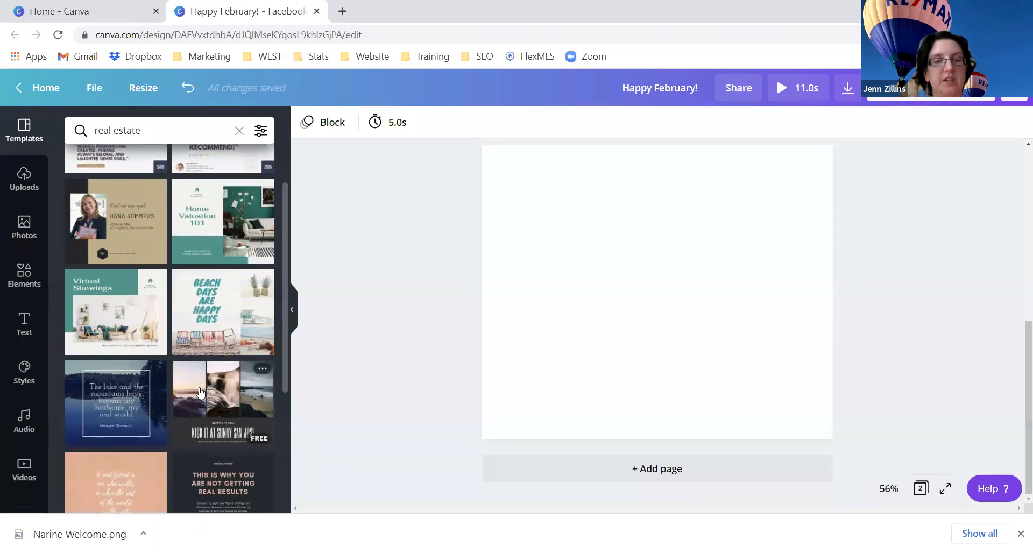
pyautogui.scroll(-1, 201, 391)
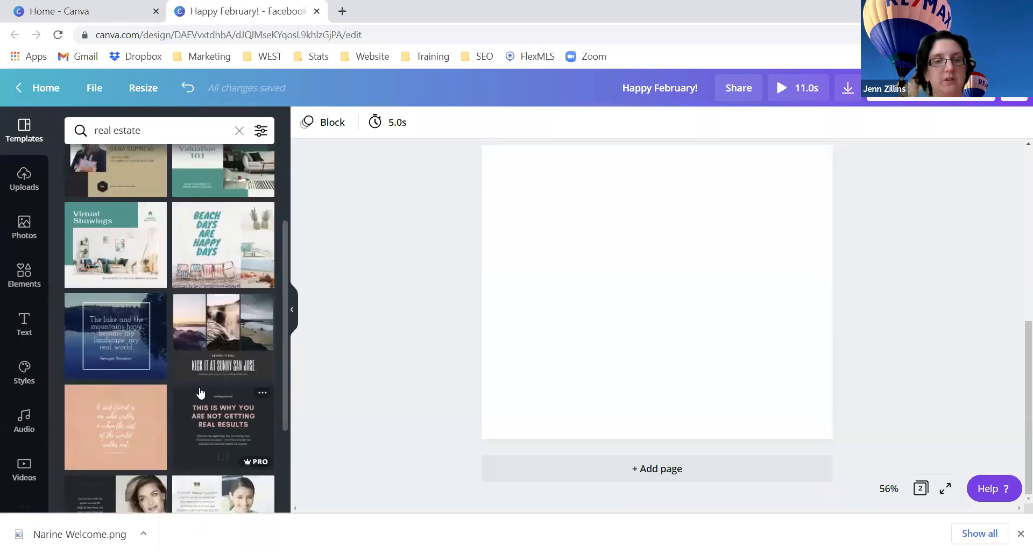
pyautogui.scroll(-2, 200, 392)
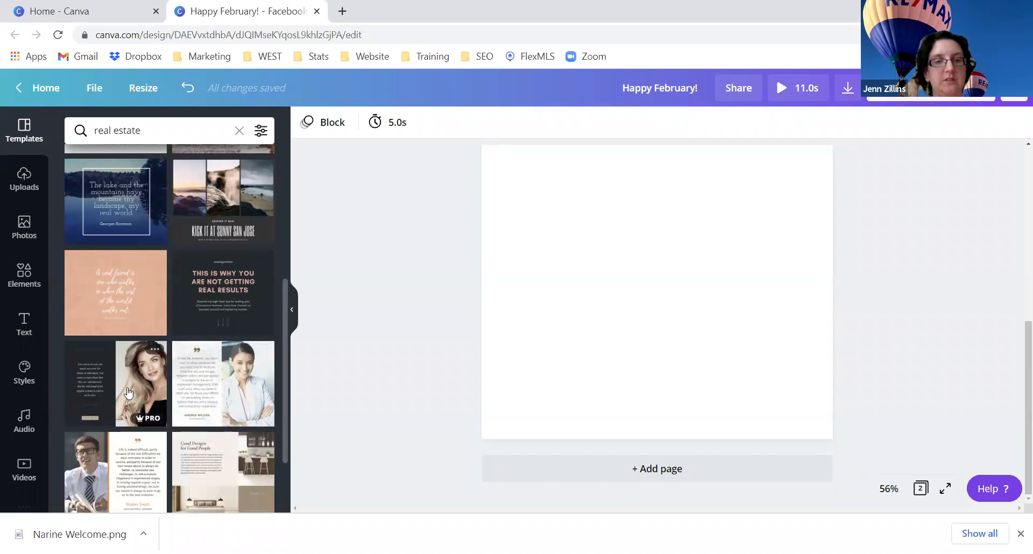
pyautogui.click(185, 388)
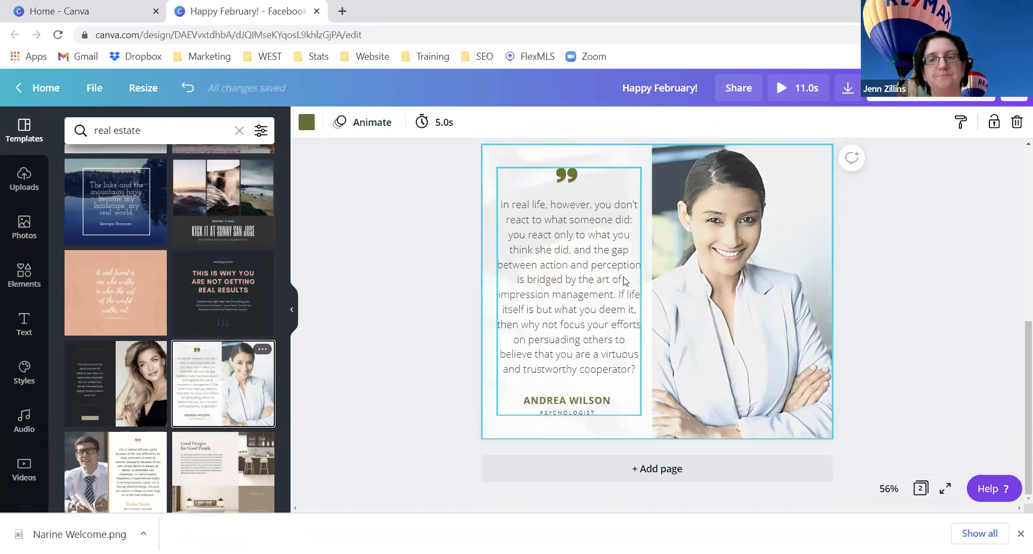
# - Return to the sticker elements and look through the Sticker heart suggestions
pyautogui.click(30, 279)
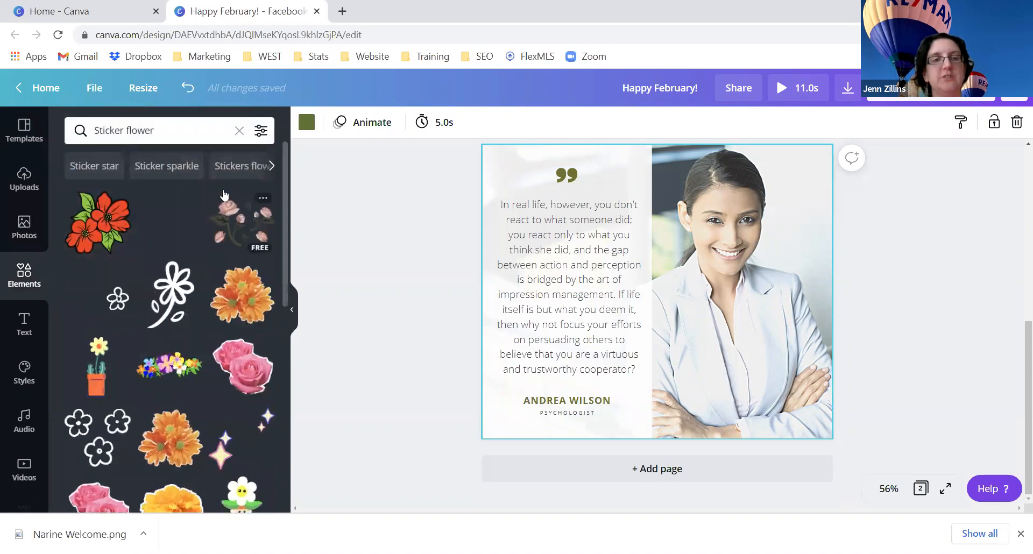
pyautogui.click(272, 167)
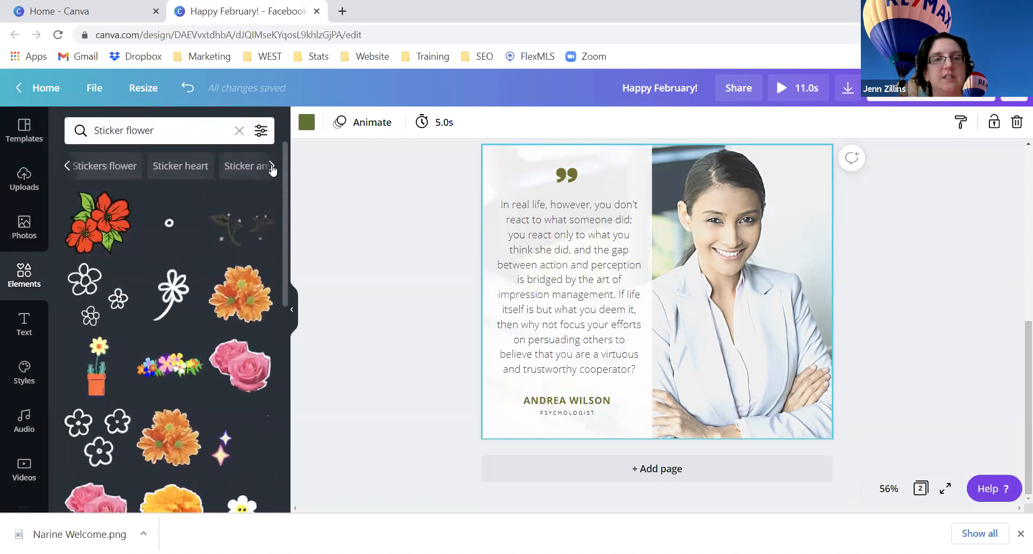
pyautogui.click(179, 167)
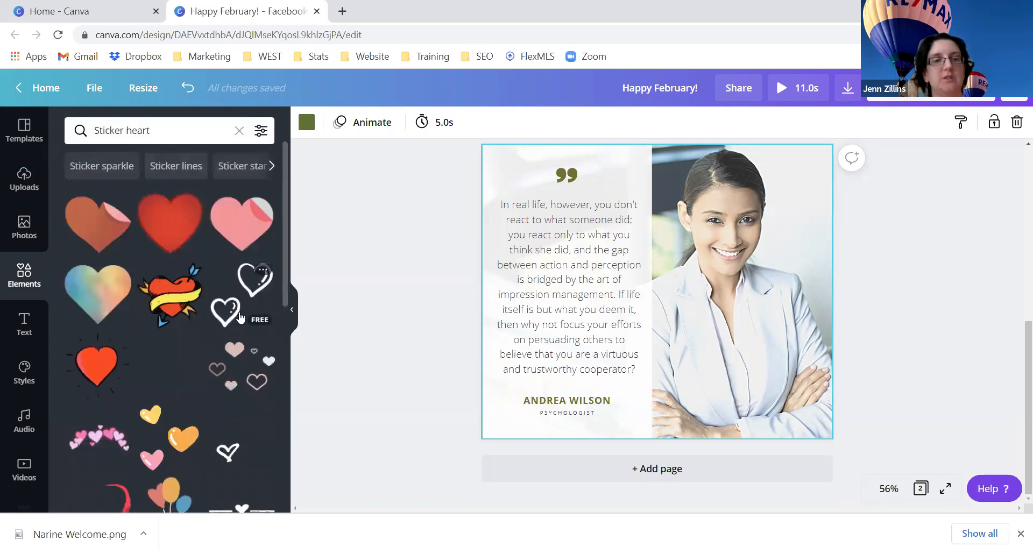
pyautogui.scroll(-3, 240, 317)
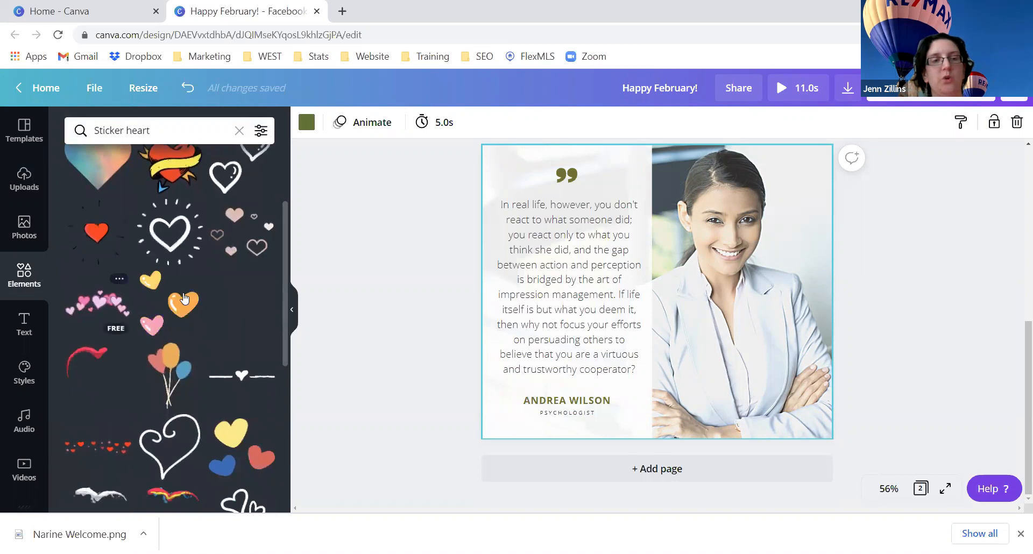
pyautogui.scroll(3, 255, 171)
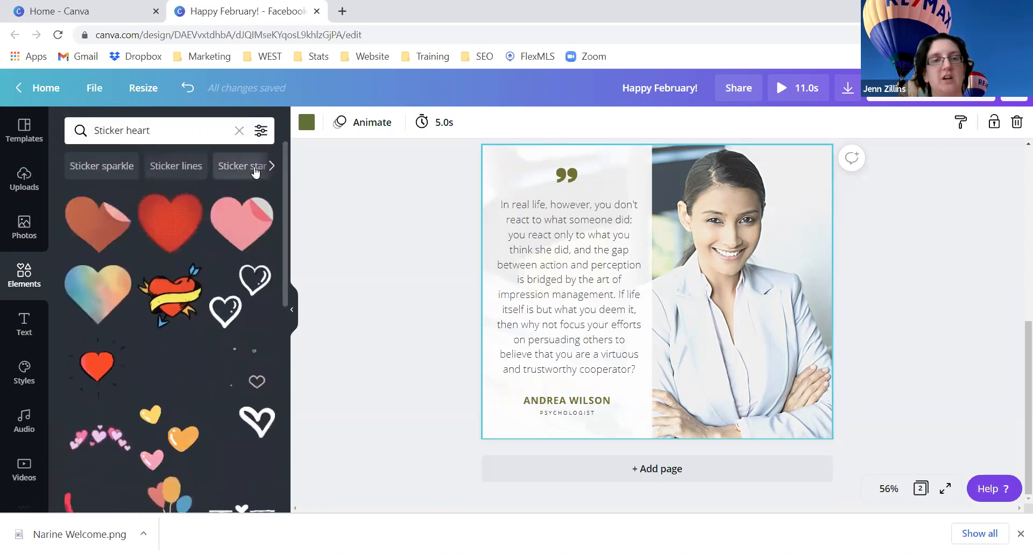
# - Find star stickers and try the yellow sparkle over the quote text on page 2, then remove it
pyautogui.click(256, 171)
pyautogui.scroll(-6, 264, 228)
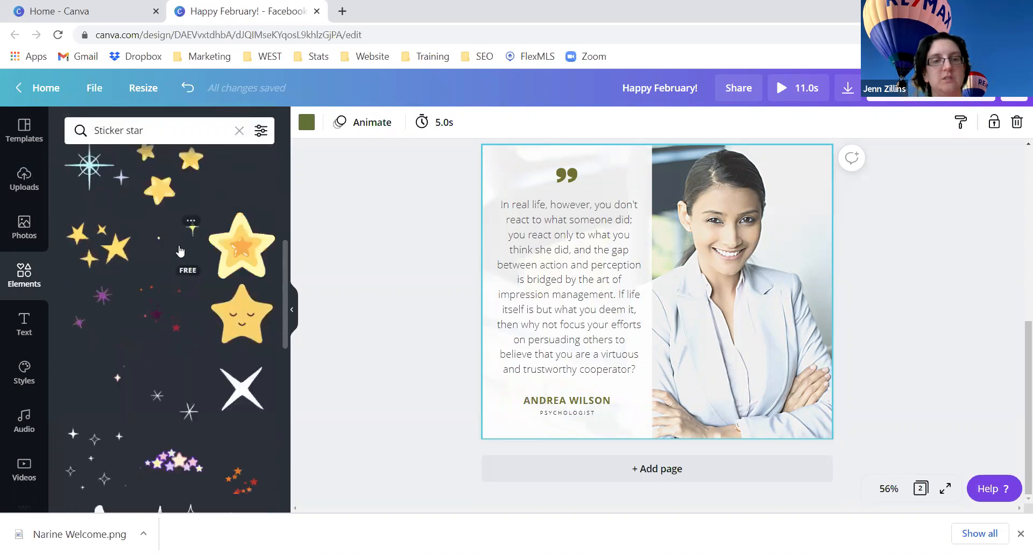
pyautogui.click(182, 249)
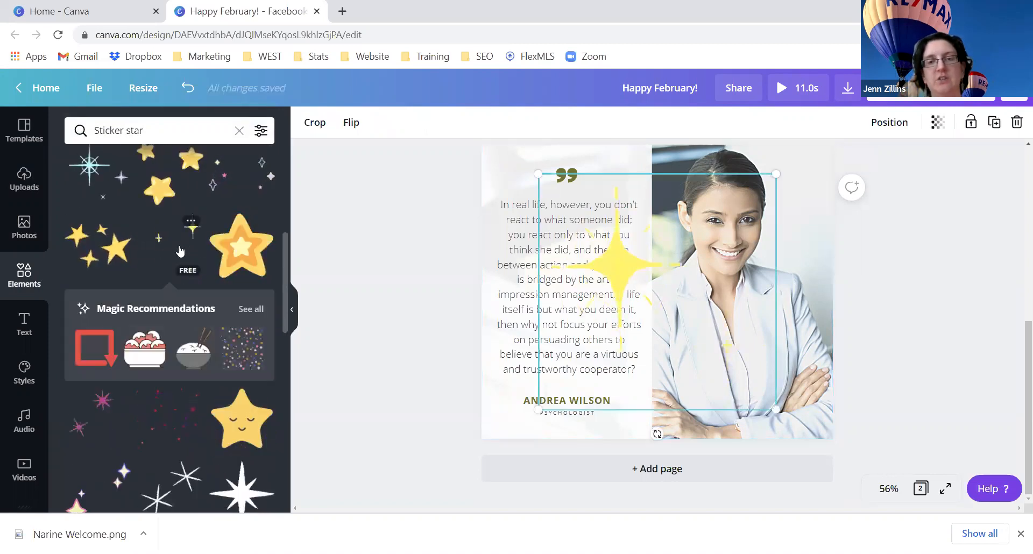
pyautogui.moveTo(613, 267); pyautogui.dragTo(566, 313)
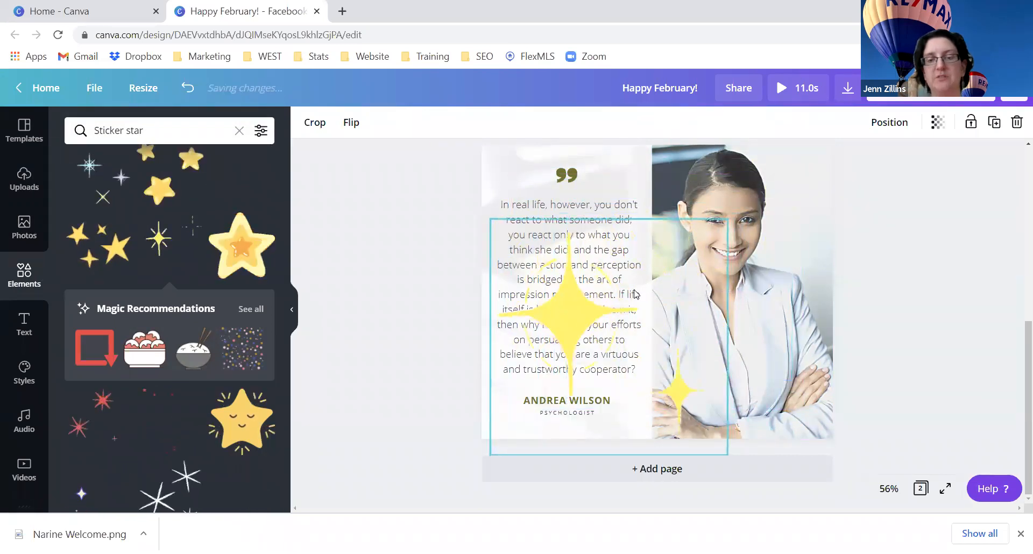
pyautogui.click(606, 450)
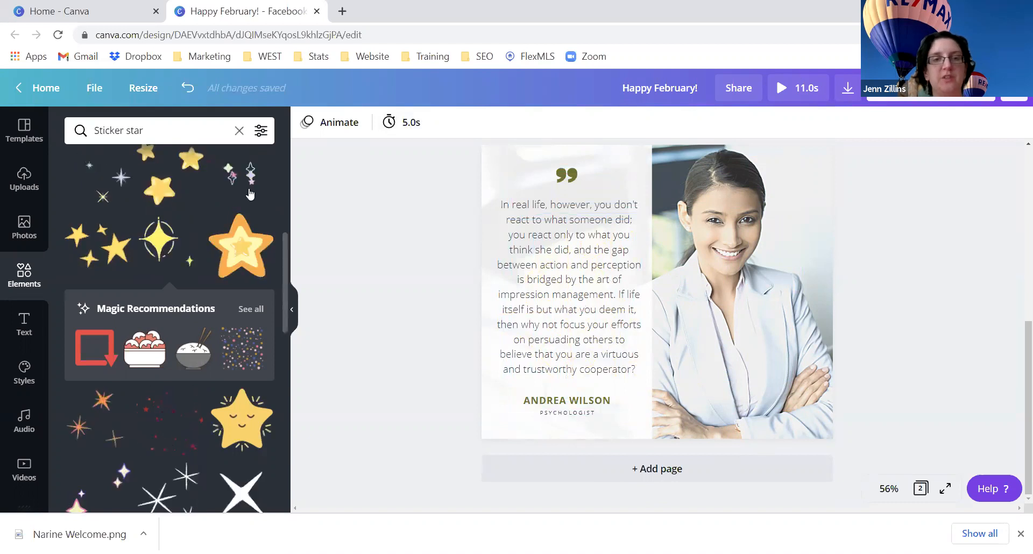
# - Find sparkle stickers and try the white starburst sticker on page 2, then delete it
pyautogui.scroll(6, 253, 161)
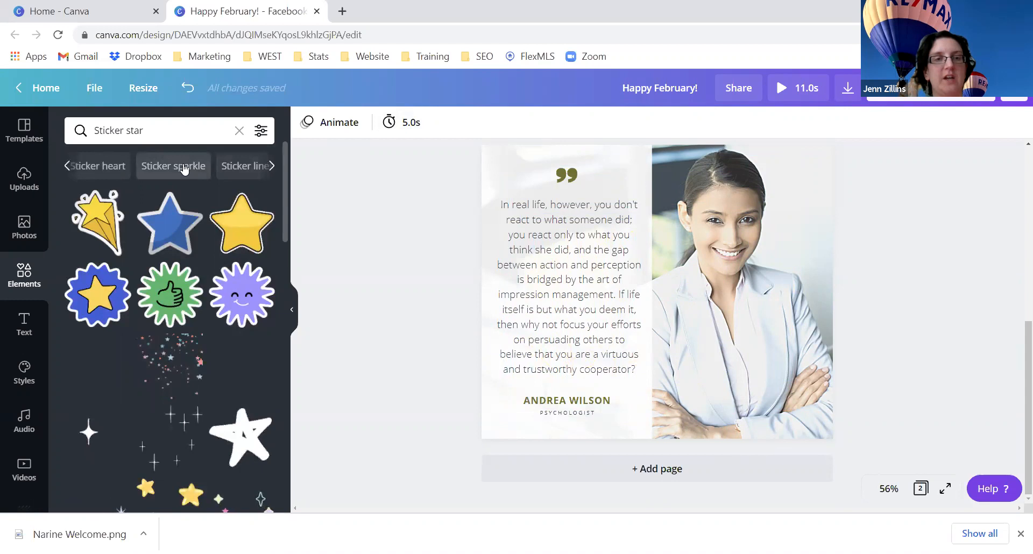
pyautogui.click(183, 167)
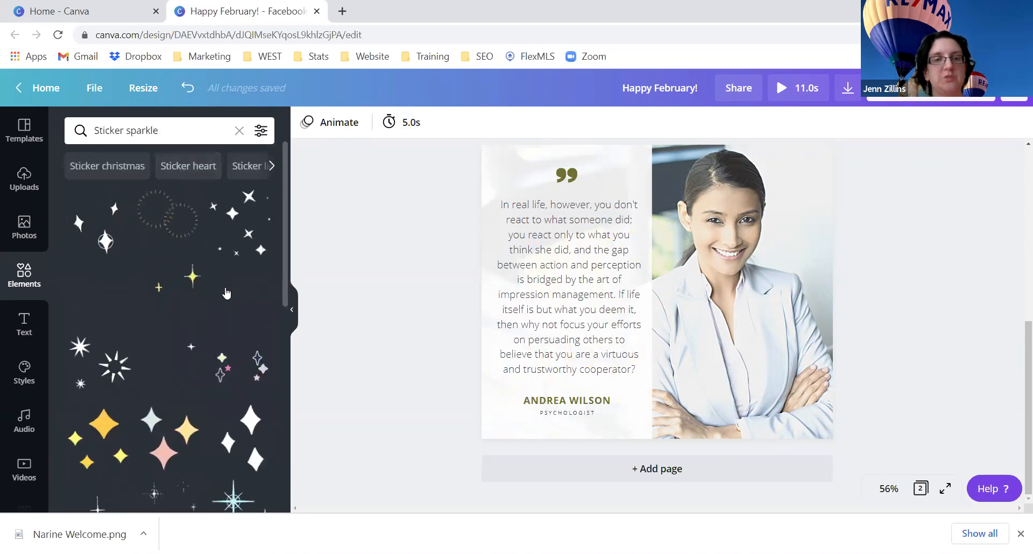
pyautogui.click(102, 397)
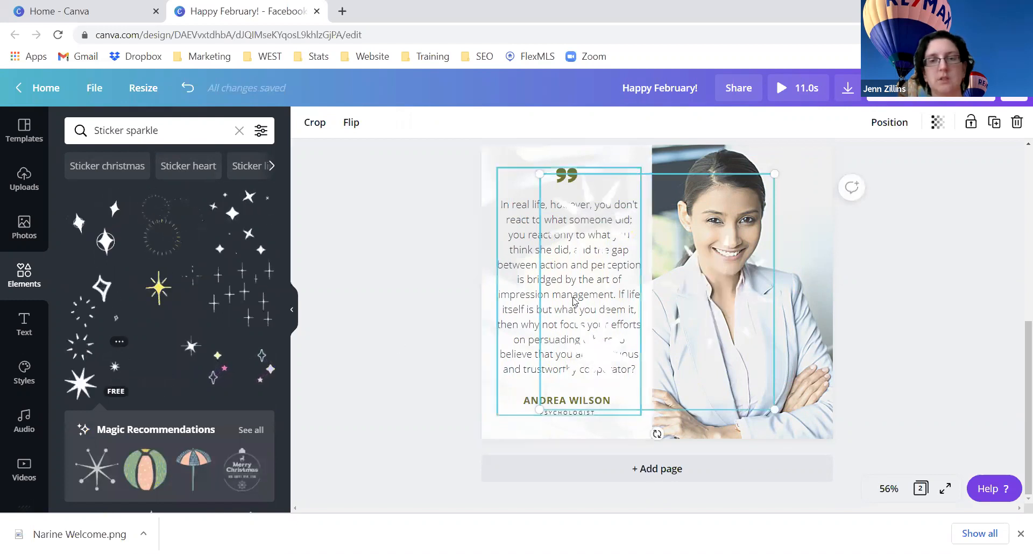
pyautogui.moveTo(683, 303)
pyautogui.mouseDown()
pyautogui.moveTo(760, 321)
pyautogui.moveTo(796, 351)
pyautogui.moveTo(690, 273)
pyautogui.moveTo(716, 333)
pyautogui.moveTo(642, 293)
pyautogui.moveTo(667, 269)
pyautogui.moveTo(648, 320)
pyautogui.moveTo(672, 258)
pyautogui.moveTo(677, 290)
pyautogui.mouseUp()
pyautogui.press('Delete')
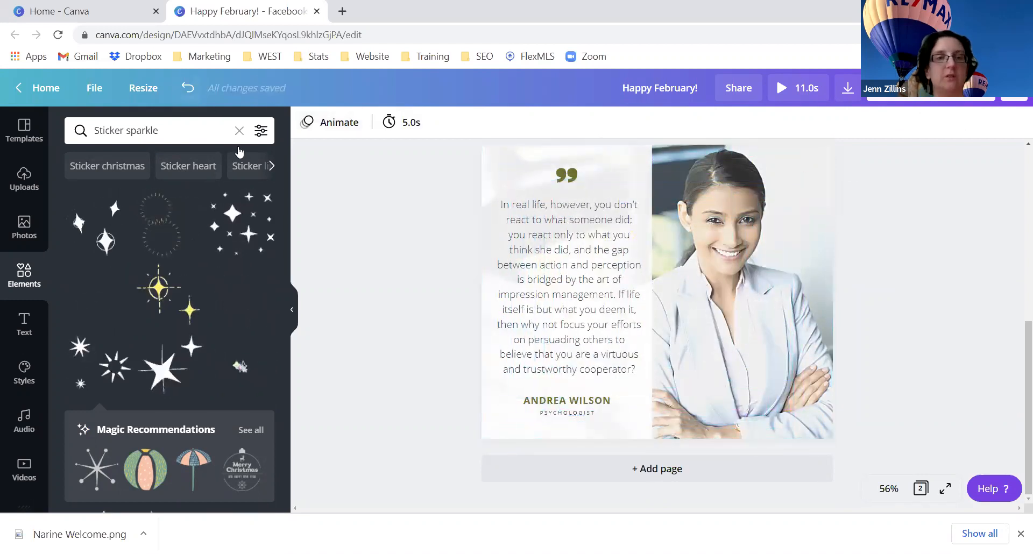
# - Find line stickers and try the colour-changing radiating lines beside the woman's arm on page 2, then delete them
pyautogui.click(272, 165)
pyautogui.click(272, 166)
pyautogui.click(272, 166)
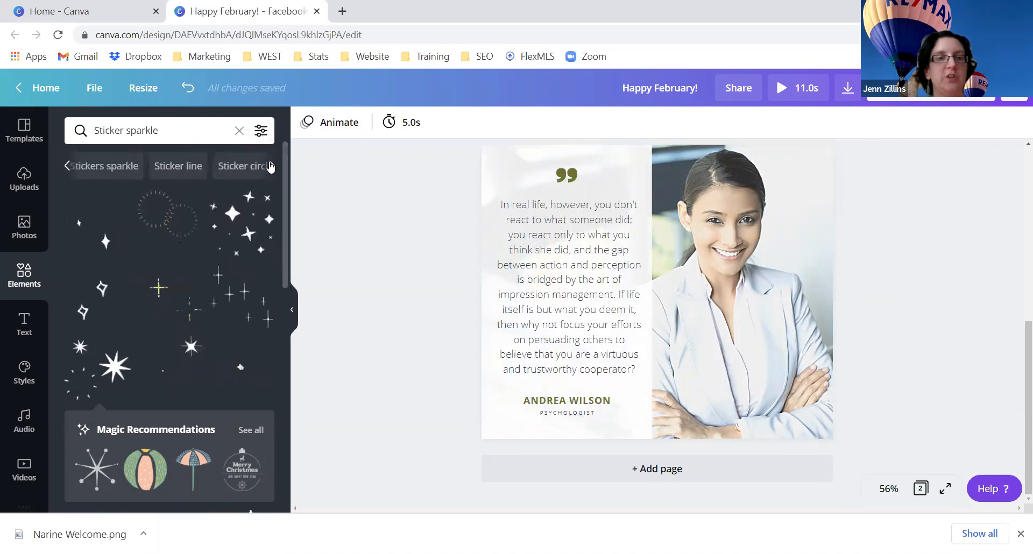
pyautogui.click(177, 167)
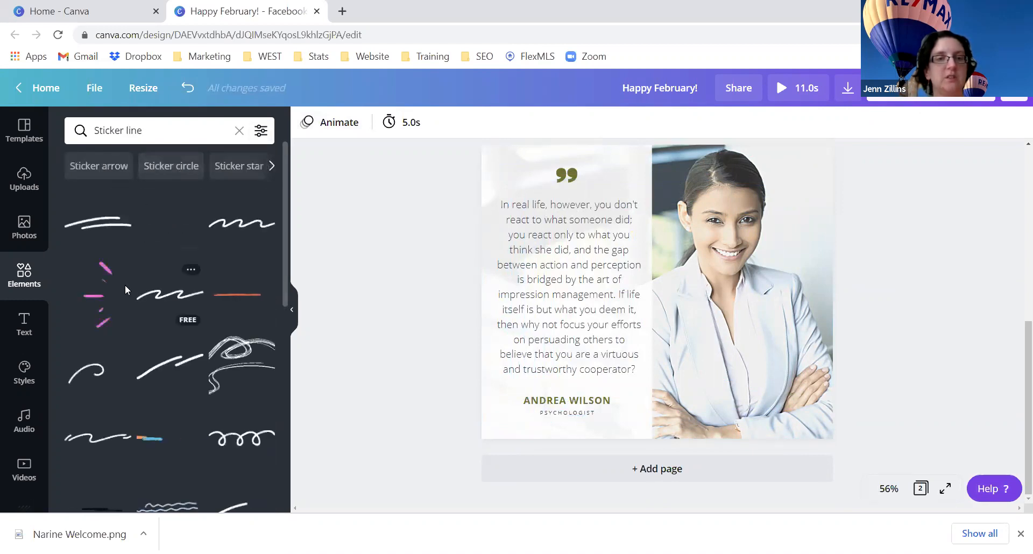
pyautogui.click(102, 296)
pyautogui.moveTo(650, 290); pyautogui.dragTo(778, 355)
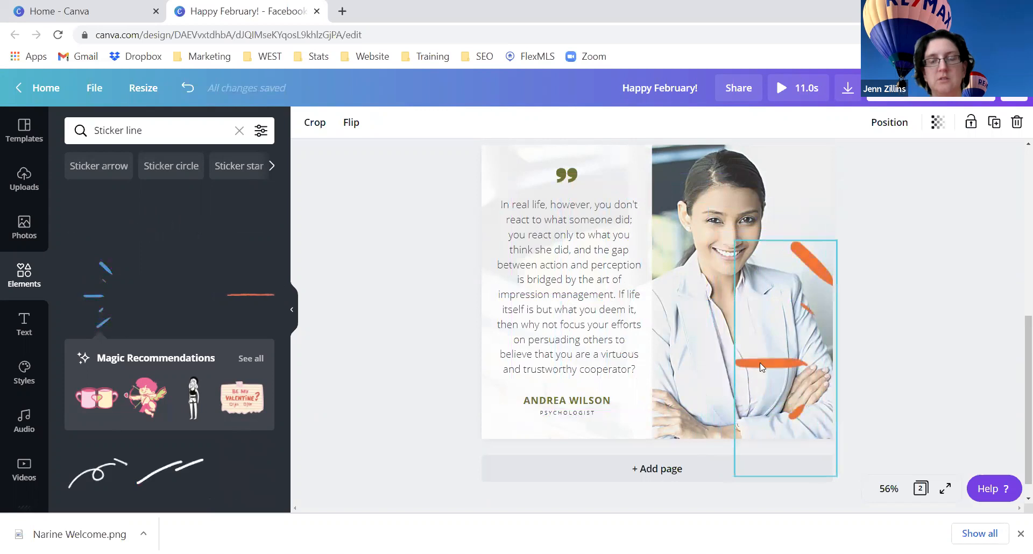
pyautogui.press('Delete')
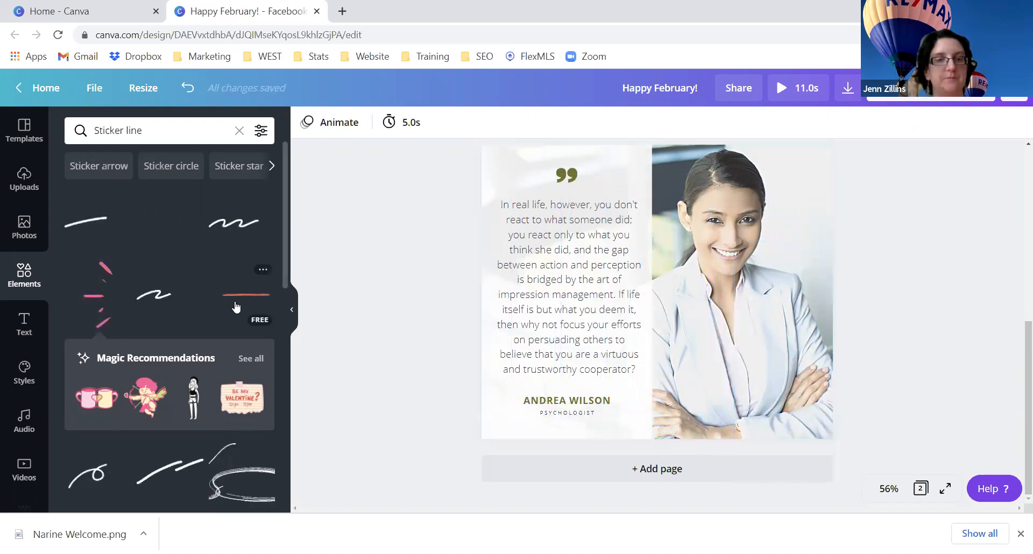
# - Add the single orange-red line sticker to page 2 and place it between the quote text and the author's name
pyautogui.click(239, 305)
pyautogui.moveTo(633, 329); pyautogui.dragTo(563, 388)
pyautogui.click(423, 328)
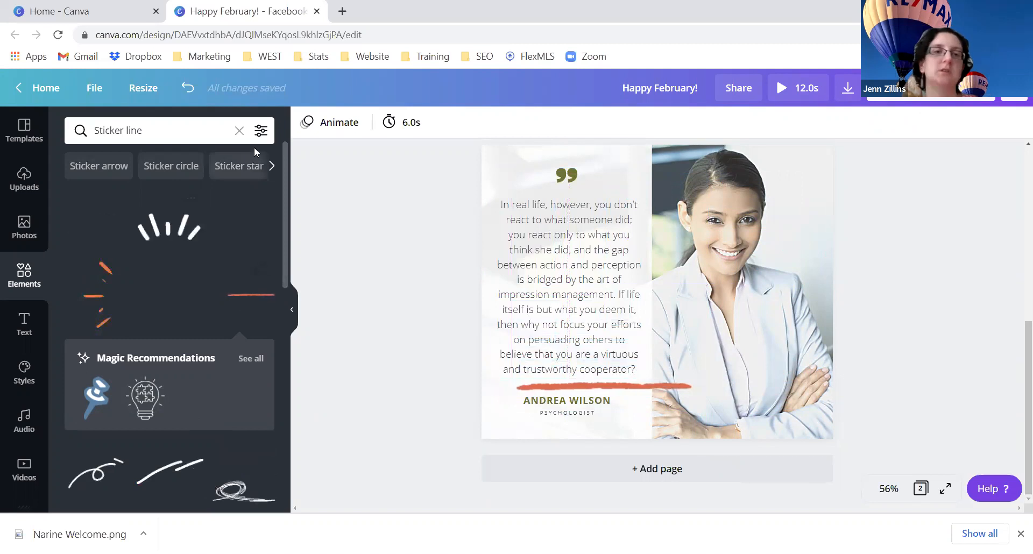
# - Find more line stickers and place the multicoloured brush-stroke line along the top edge of page 2
pyautogui.click(272, 167)
pyautogui.click(271, 167)
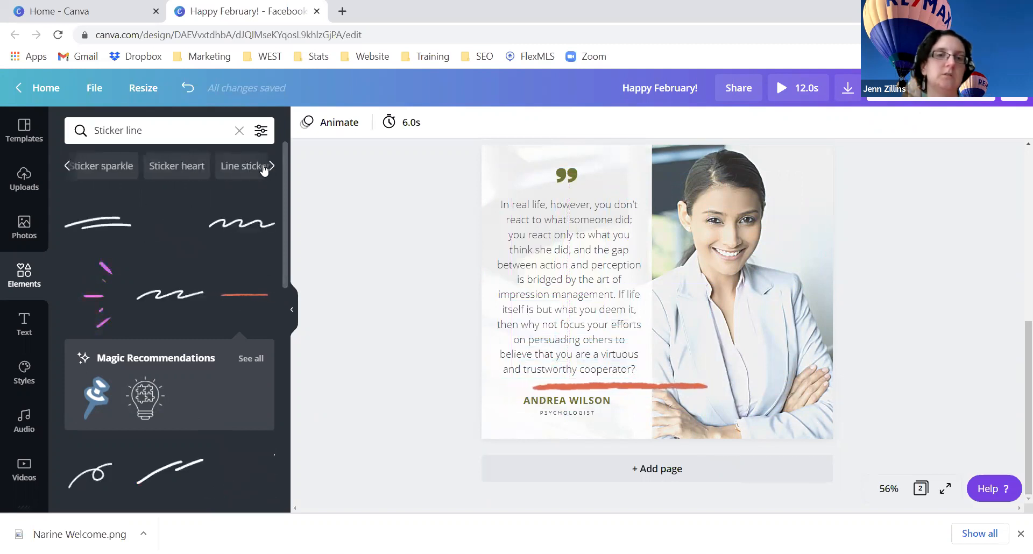
pyautogui.click(234, 167)
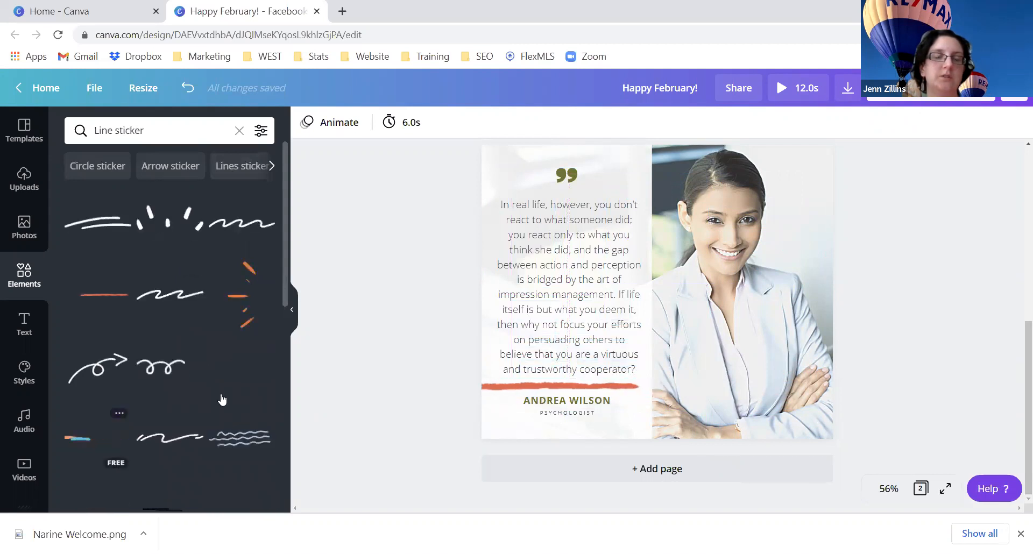
pyautogui.click(98, 437)
pyautogui.moveTo(668, 327); pyautogui.dragTo(669, 148)
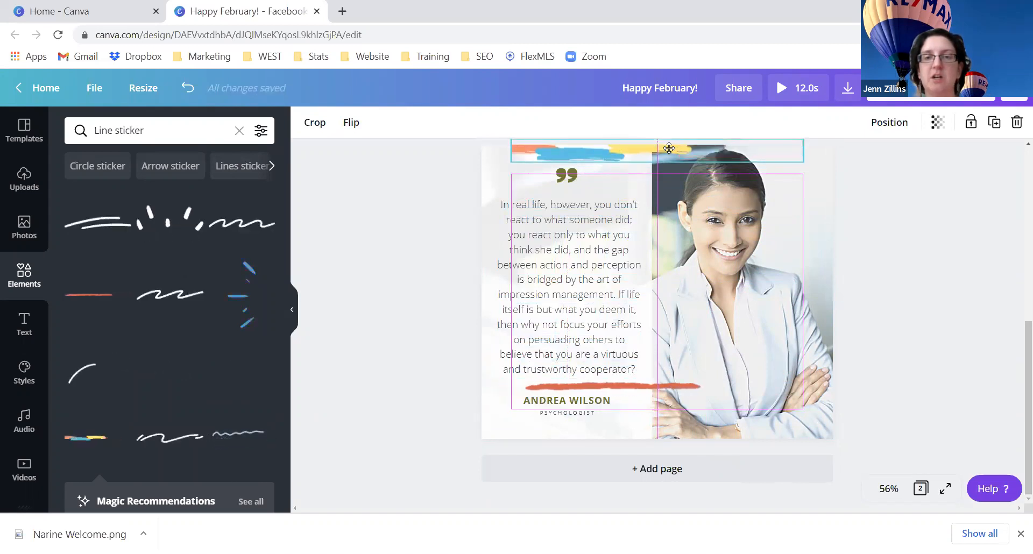
pyautogui.click(441, 258)
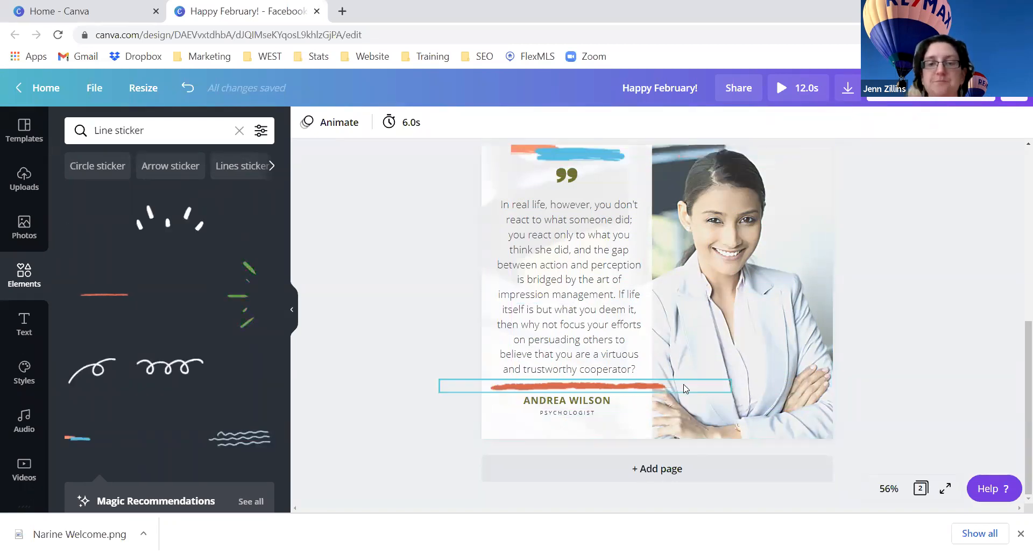
pyautogui.scroll(2, 737, 397)
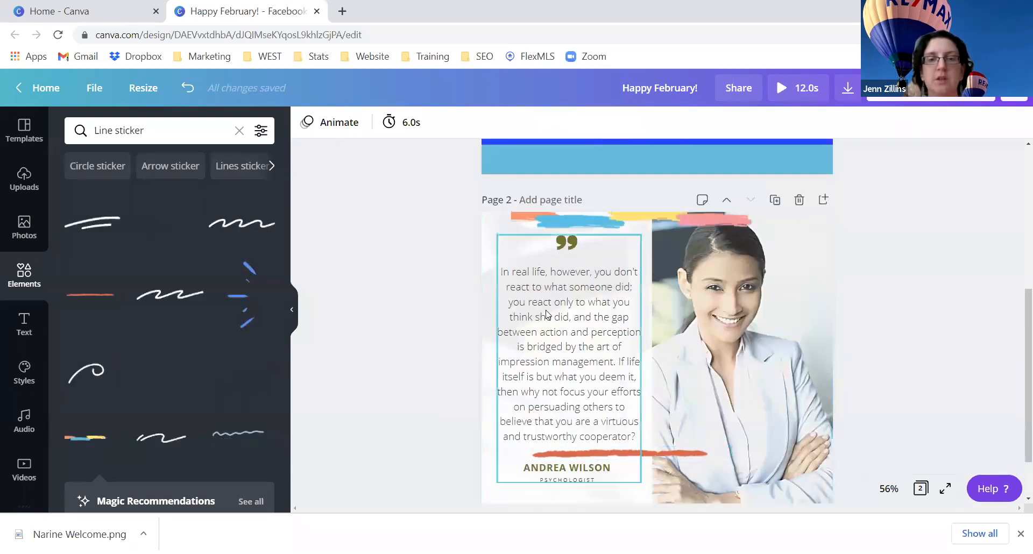
# - Replace the woman's photo on page 2 with the uploaded portrait of the woman in the beige jacket, and shift it lower in its frame
pyautogui.click(34, 177)
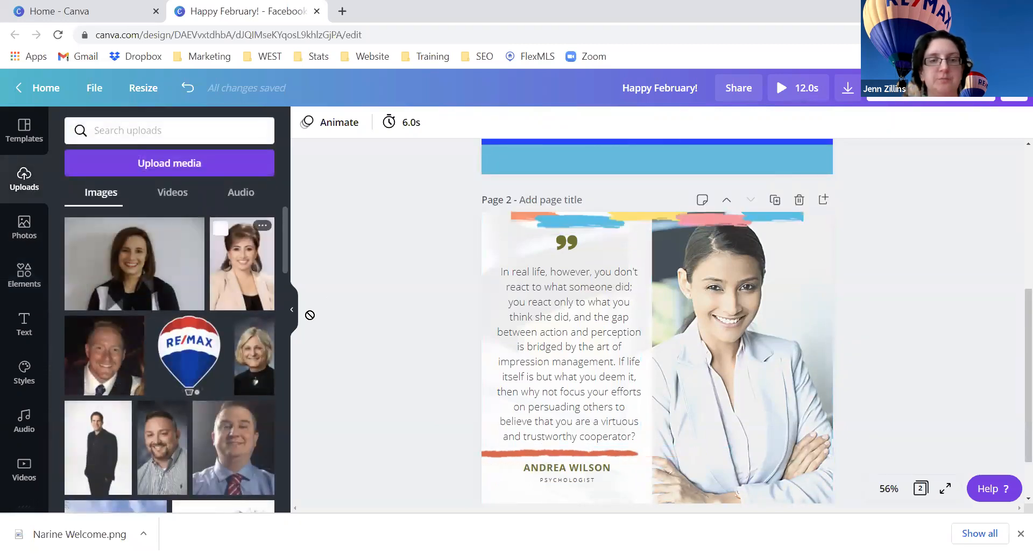
pyautogui.moveTo(652, 371); pyautogui.dragTo(715, 350)
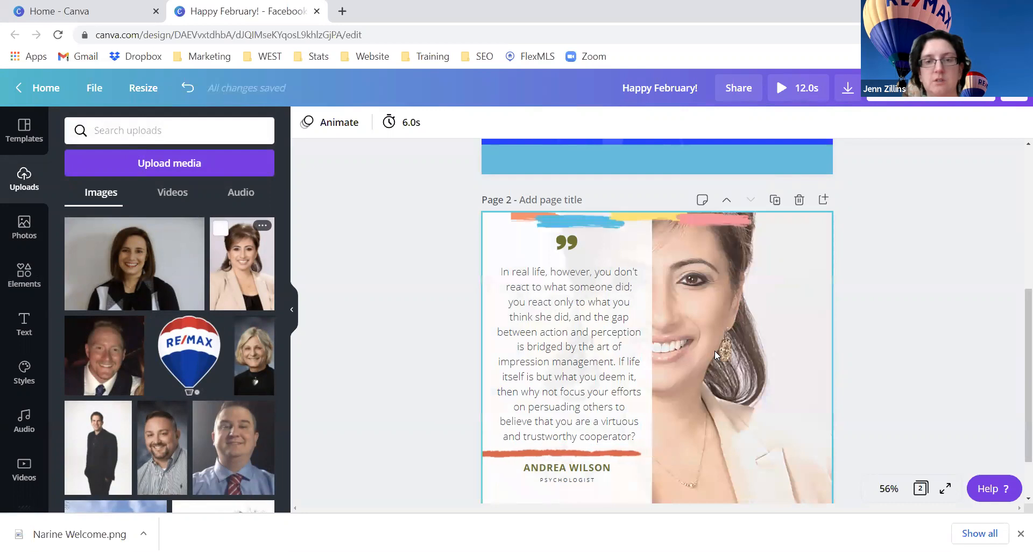
pyautogui.doubleClick(713, 350)
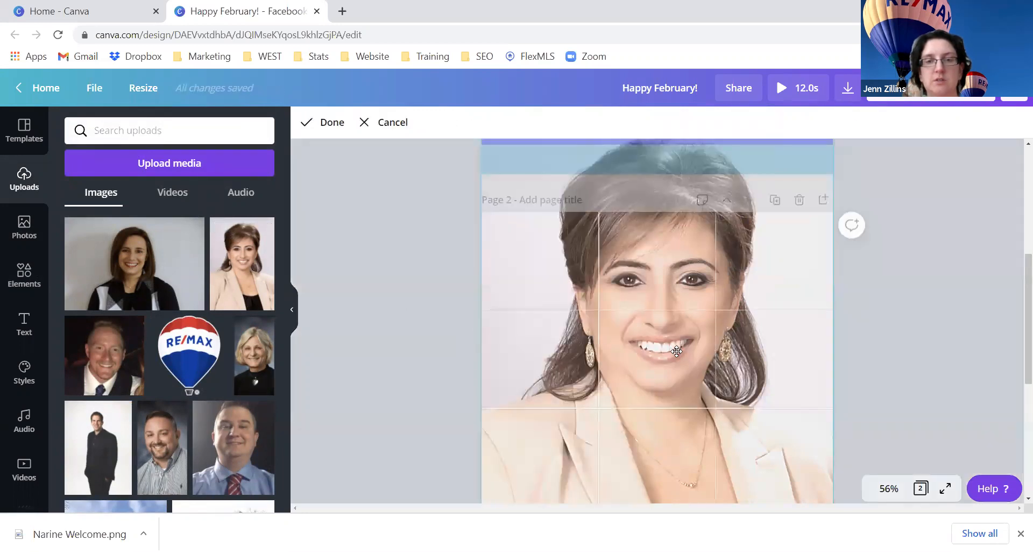
pyautogui.moveTo(677, 350); pyautogui.dragTo(677, 387)
pyautogui.click(396, 332)
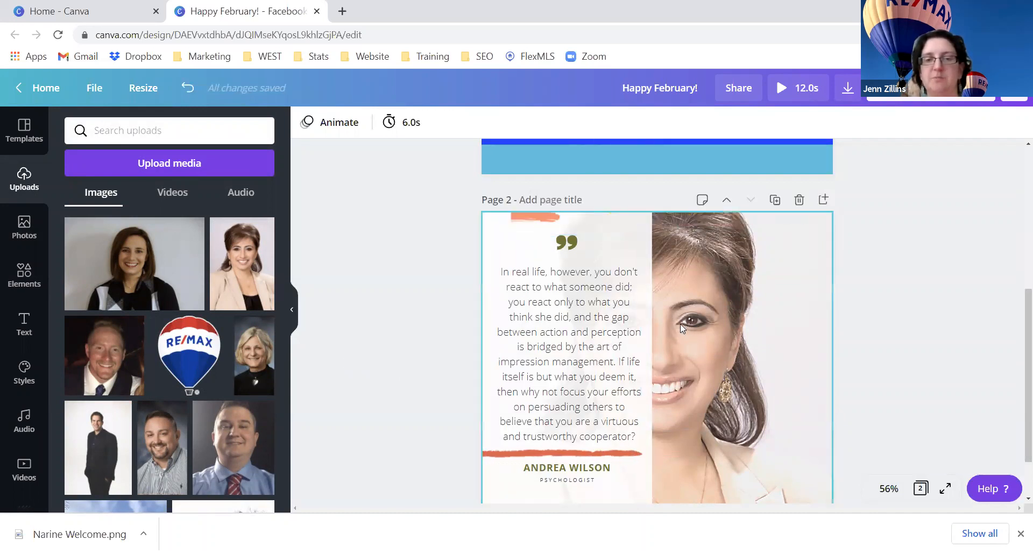
# - Narrow the white panel behind the quote on page 2 to uncover more of the portrait, and nudge the quote text group slightly left
pyautogui.click(648, 323)
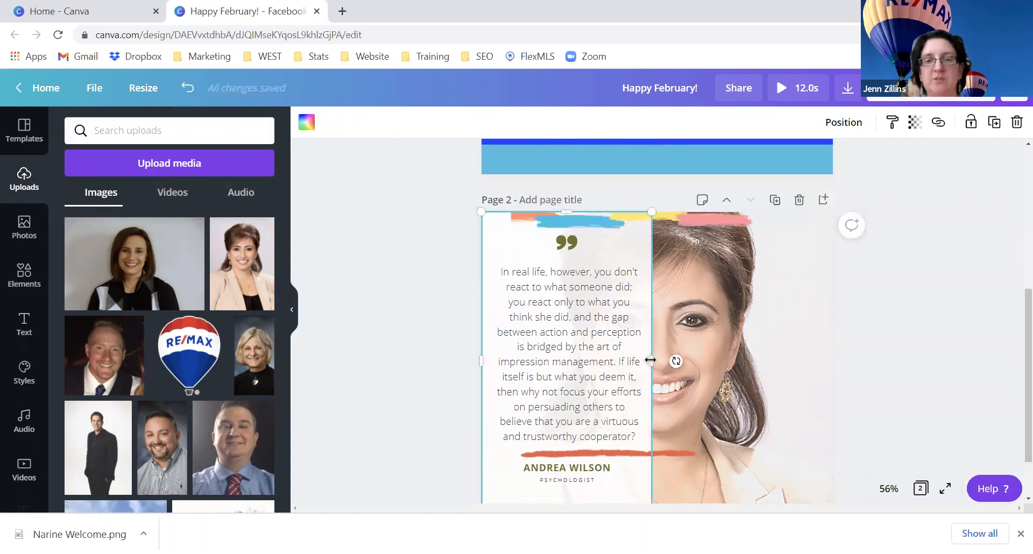
pyautogui.moveTo(673, 361); pyautogui.dragTo(579, 363)
pyautogui.moveTo(638, 349); pyautogui.dragTo(661, 364)
pyautogui.moveTo(550, 350)
pyautogui.mouseDown()
pyautogui.moveTo(546, 318)
pyautogui.moveTo(548, 358)
pyautogui.moveTo(549, 337)
pyautogui.mouseUp()
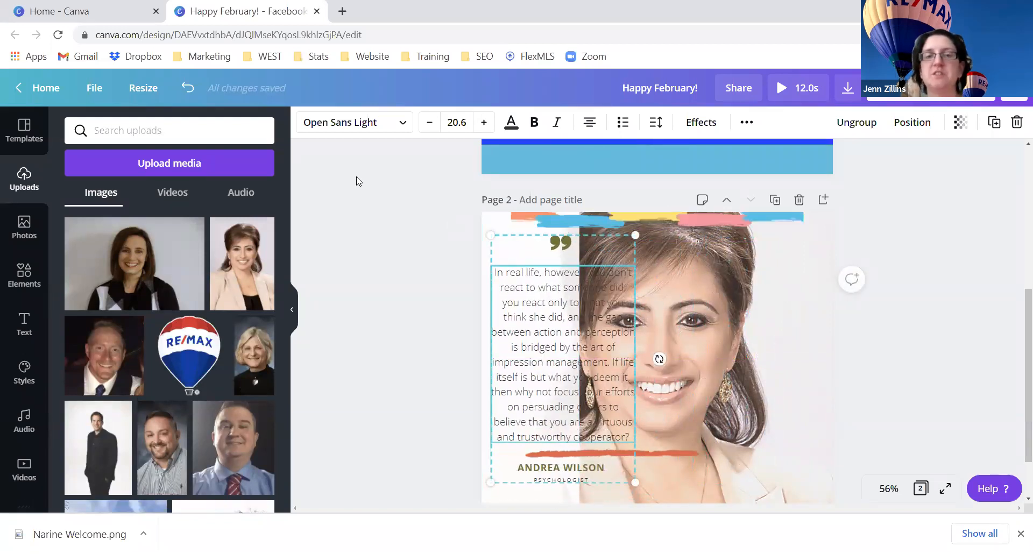
# - Delete page 2 with the quote and portrait, keeping the Happy February page
pyautogui.click(24, 131)
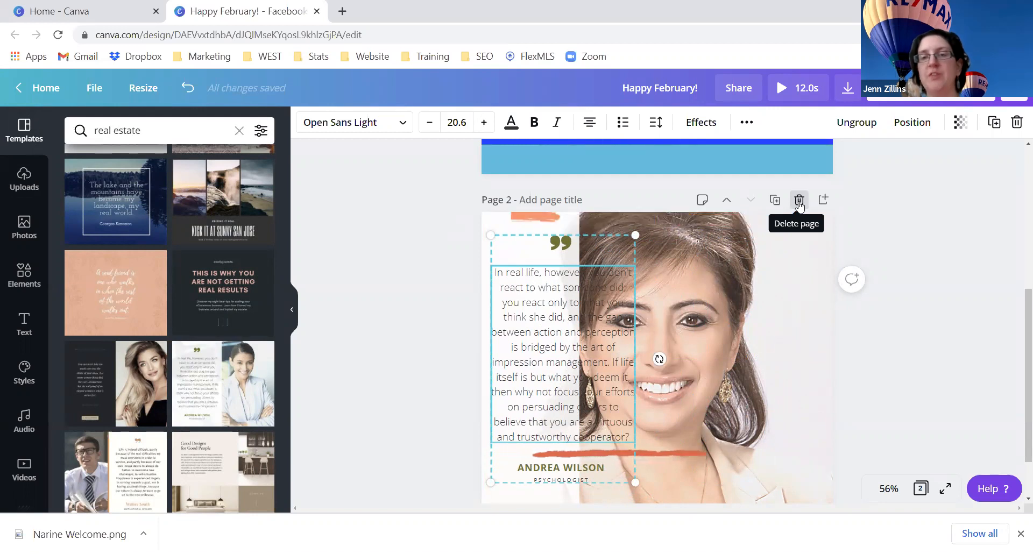
pyautogui.scroll(5, 740, 316)
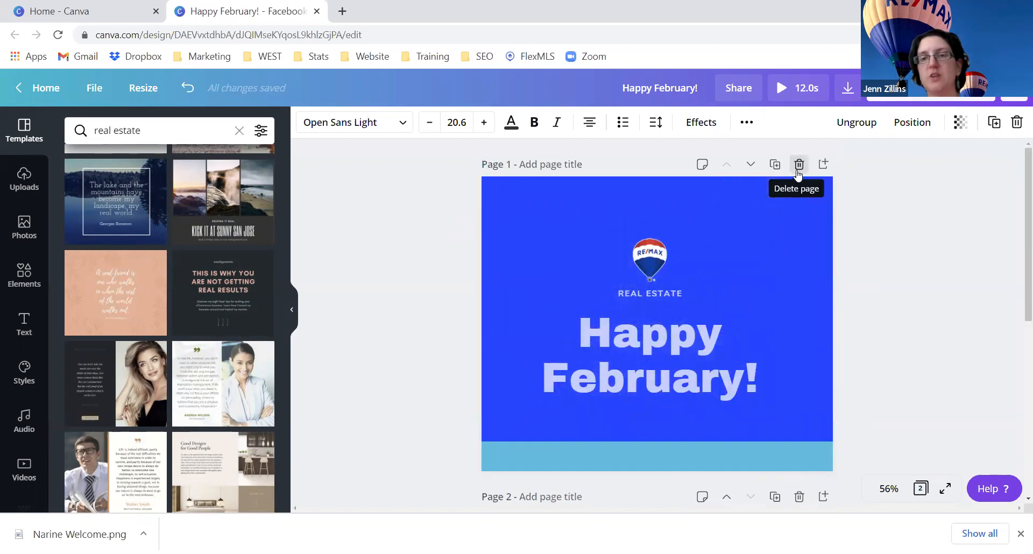
pyautogui.scroll(-3, 797, 214)
pyautogui.scroll(-3, 796, 213)
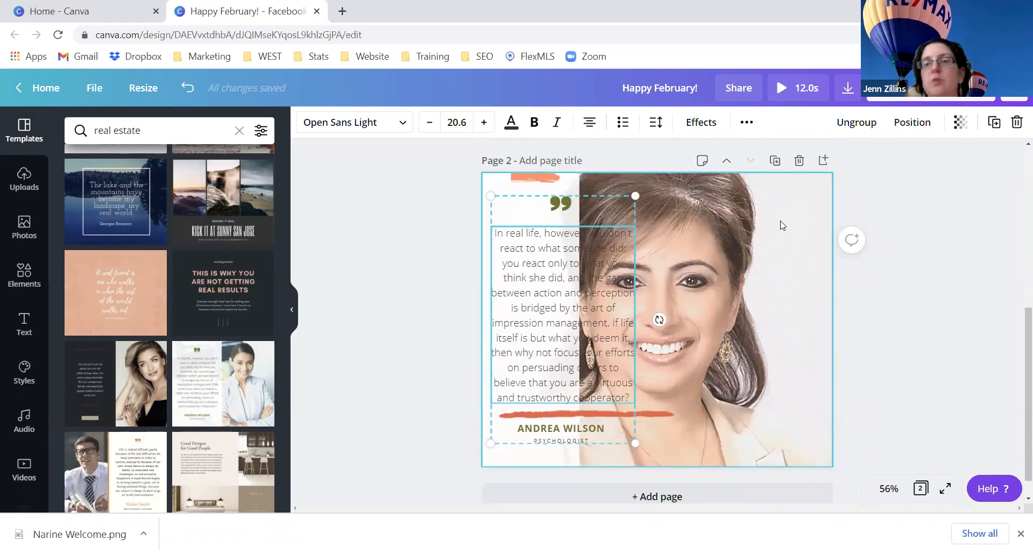
pyautogui.click(799, 161)
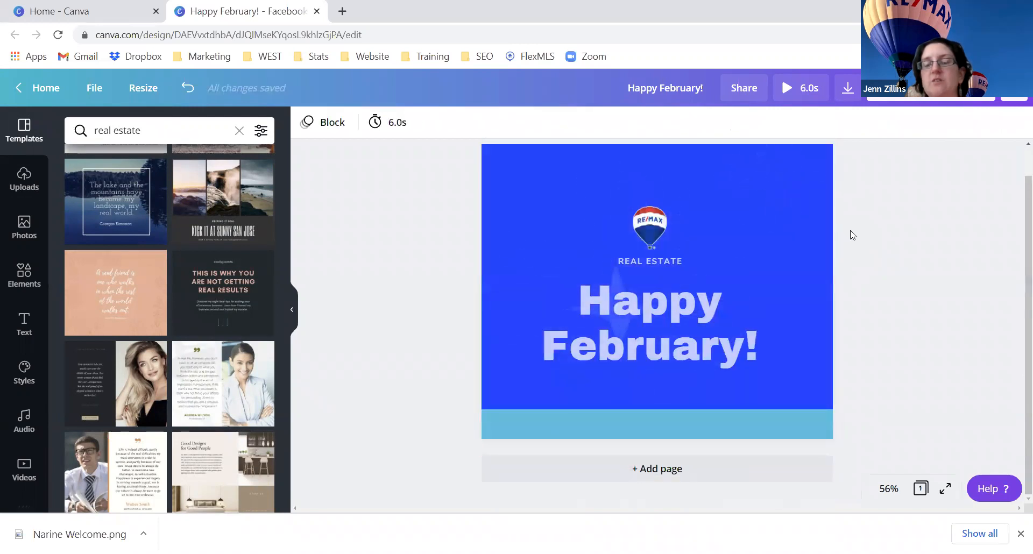
# - Undo the deletion of page 2 and redo it
pyautogui.scroll(1, 848, 233)
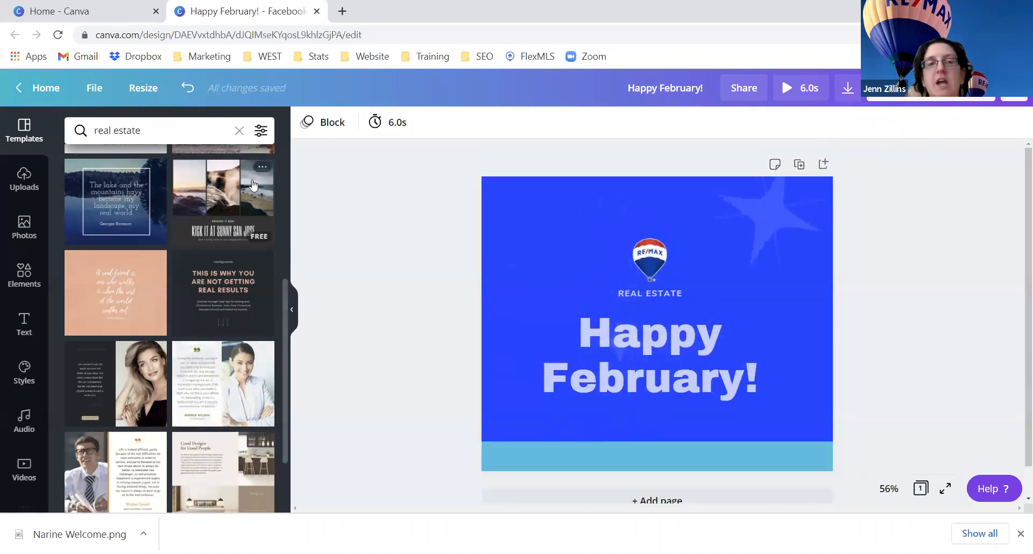
pyautogui.click(189, 91)
pyautogui.scroll(-5, 415, 215)
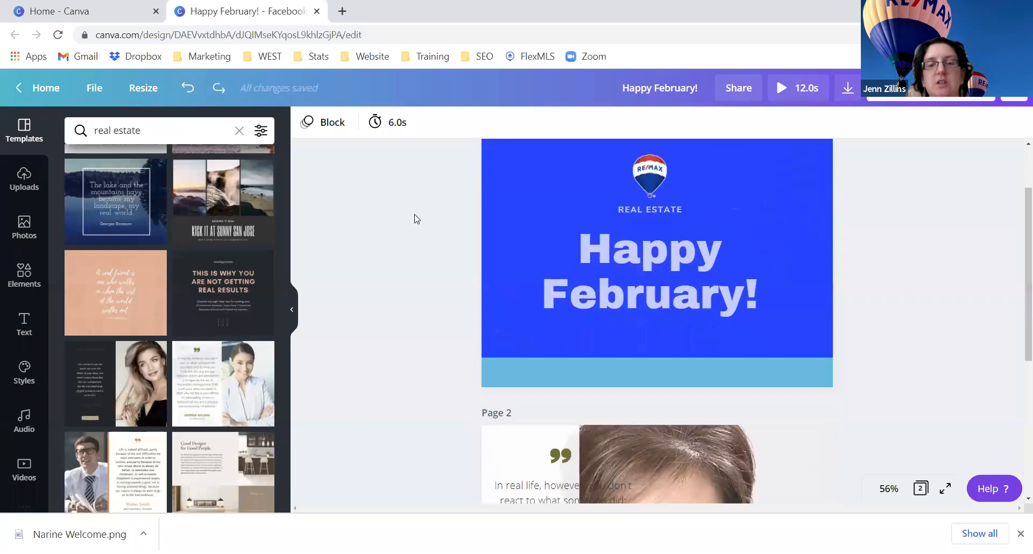
pyautogui.click(218, 89)
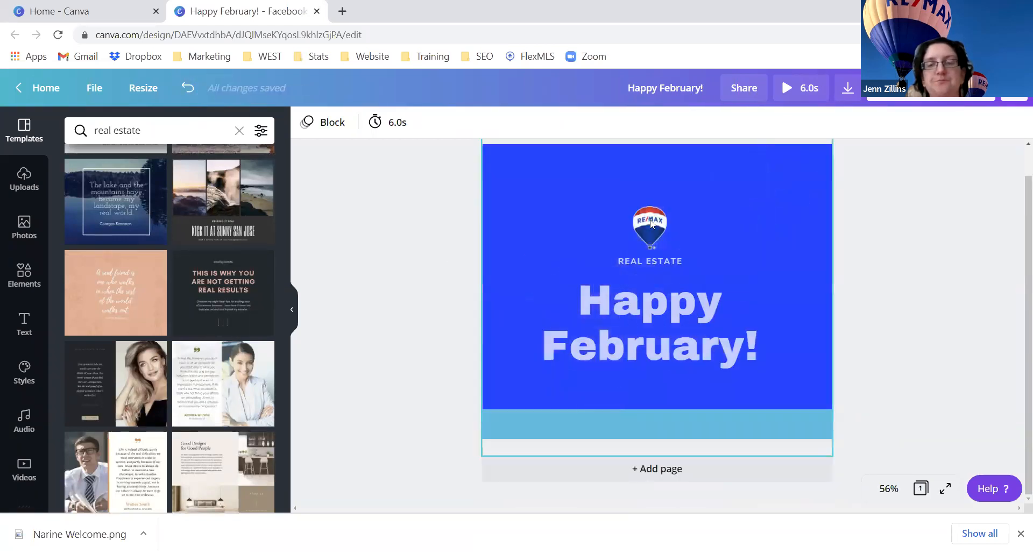
# - Add a new page after the Happy February page and apply the real estate quote template showing the man in glasses
pyautogui.moveTo(776, 162)
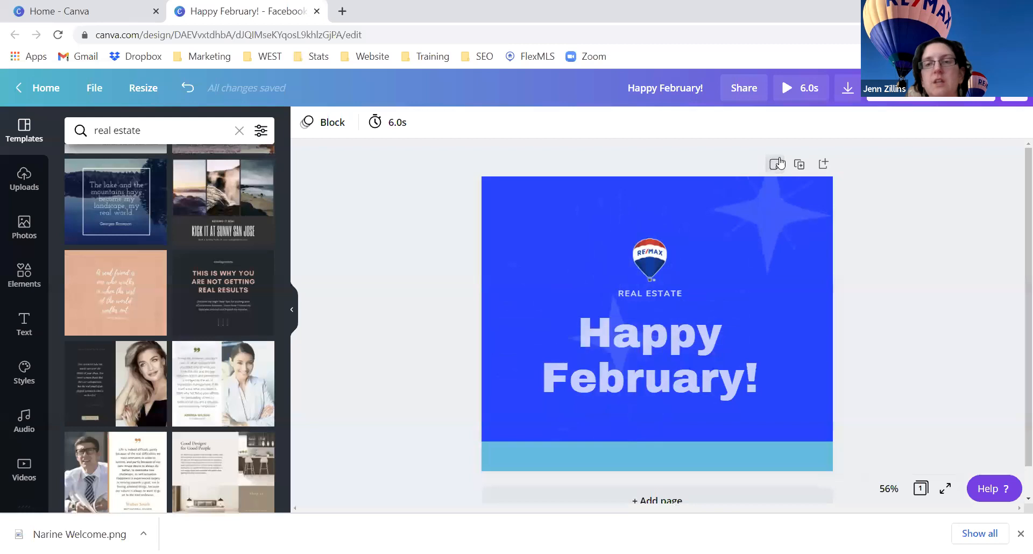
pyautogui.click(824, 165)
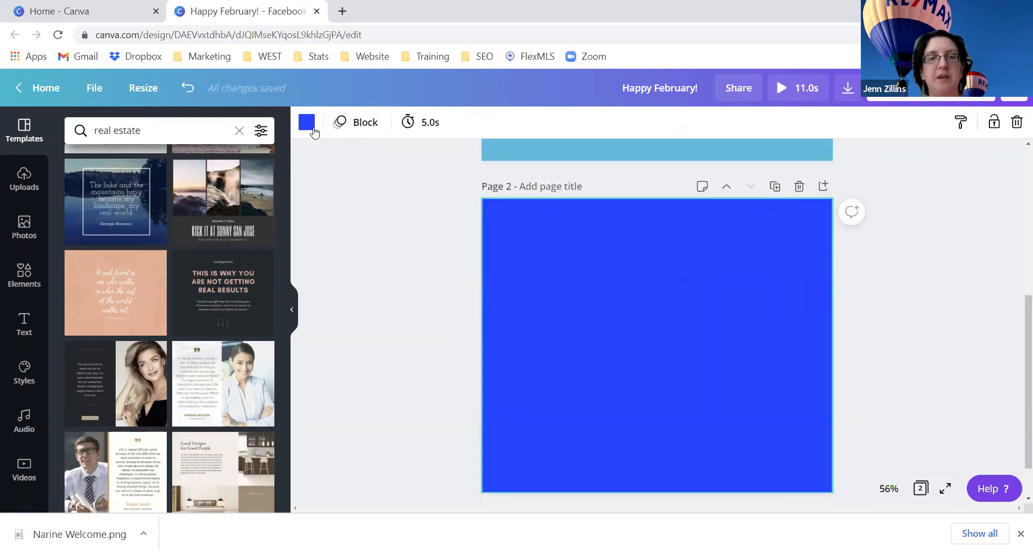
pyautogui.scroll(-3, 235, 348)
pyautogui.scroll(2, 234, 349)
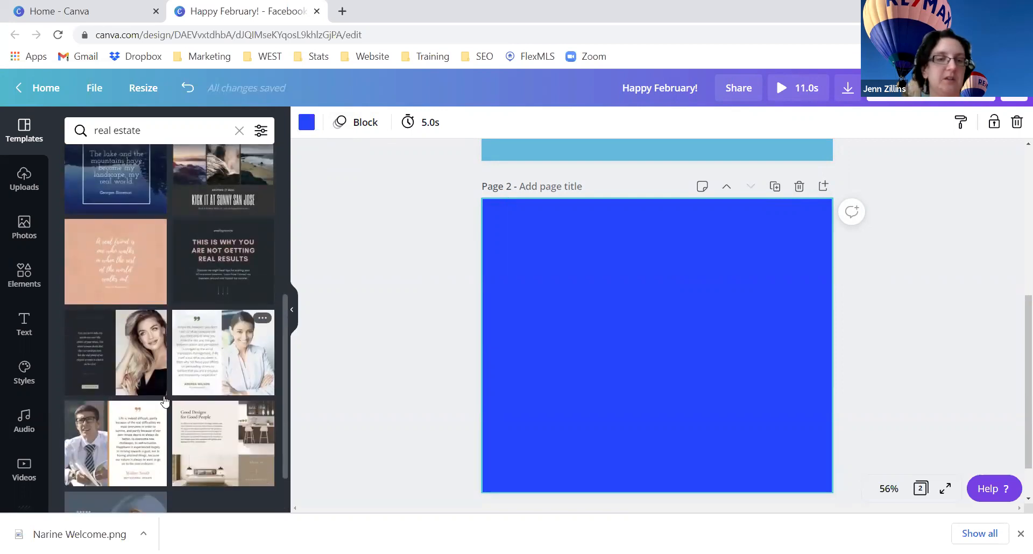
pyautogui.click(118, 441)
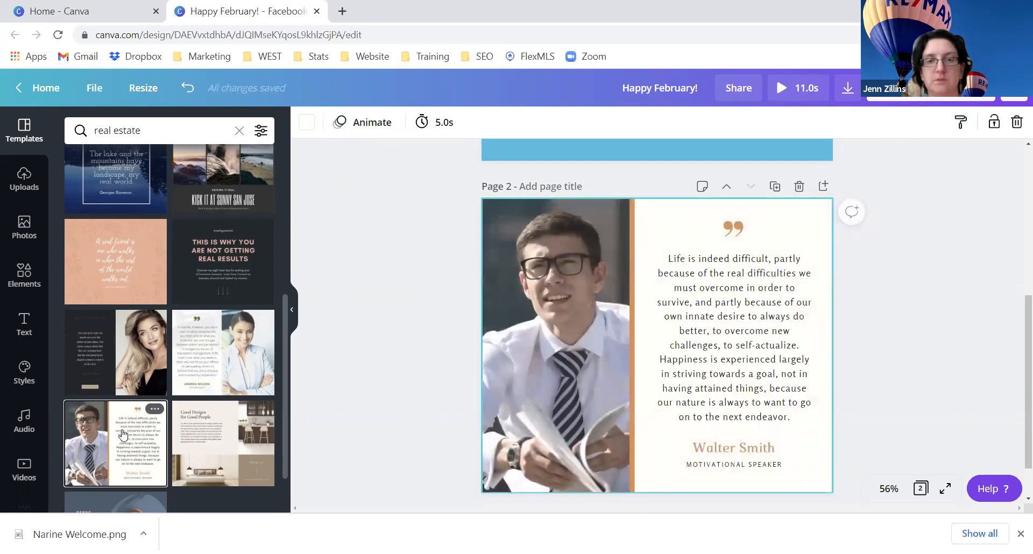
# - Replace the man's photo on page 2 with the uploaded portrait of the brown-haired woman in the black-and-plaid top
pyautogui.click(22, 185)
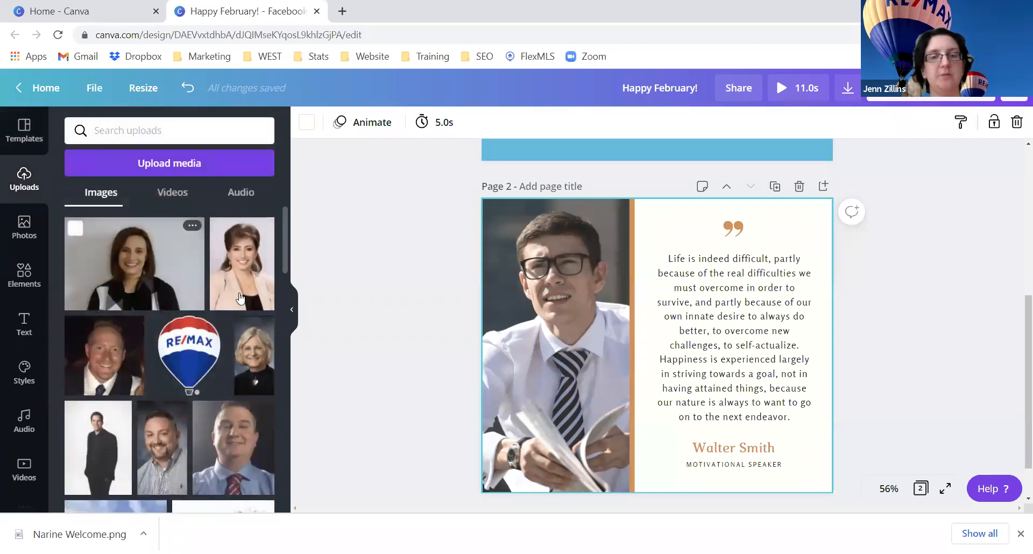
pyautogui.moveTo(566, 329); pyautogui.dragTo(567, 333)
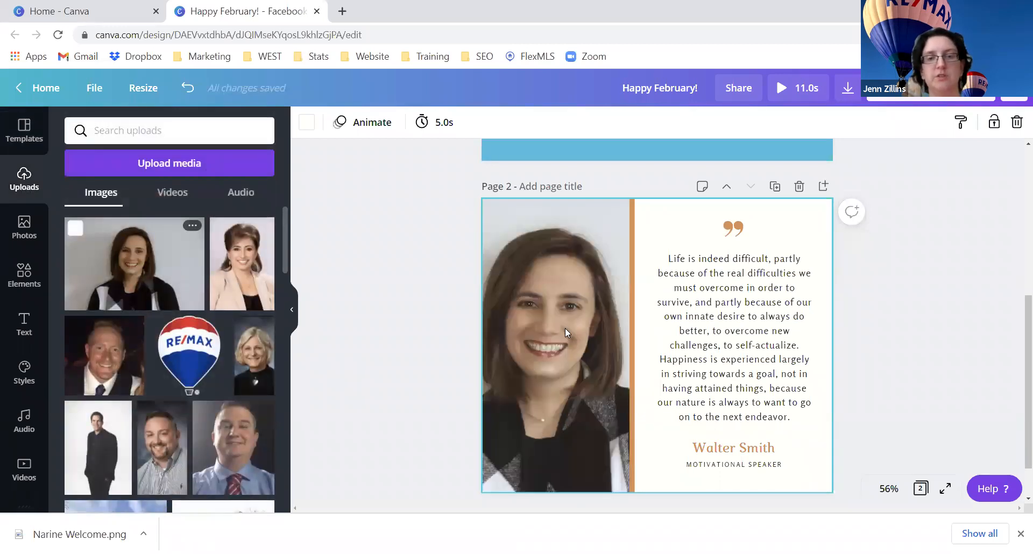
# - Replace the quote text on page 2 with "Zillow testimonial copy and paste right here." and a second line "Text goes here."
pyautogui.doubleClick(705, 317)
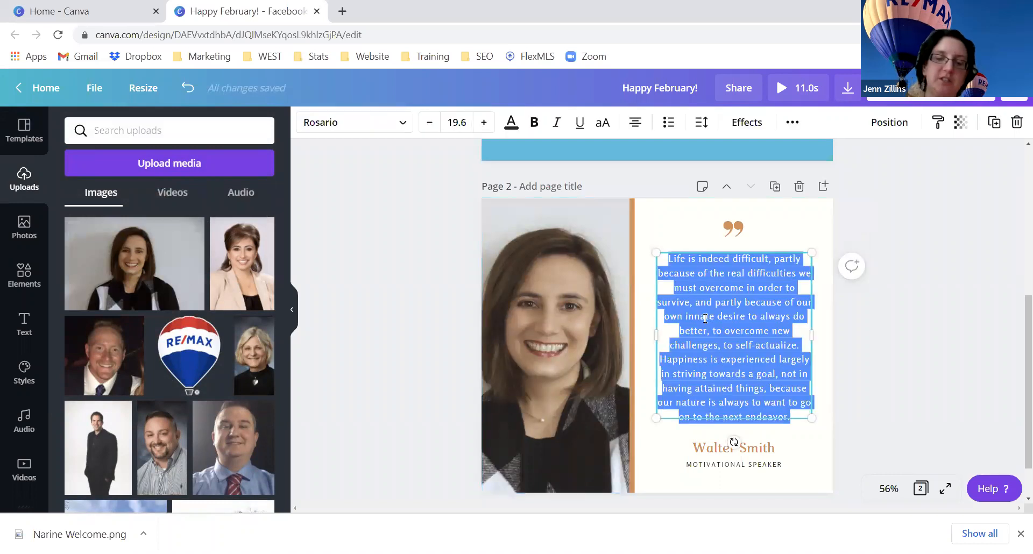
pyautogui.write('Zillow tes')
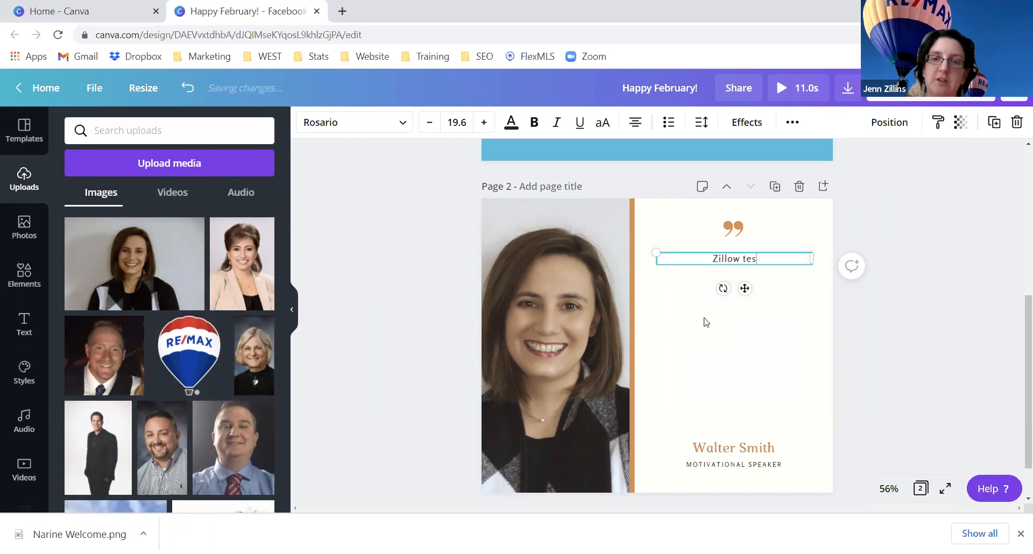
pyautogui.write('timonial cop')
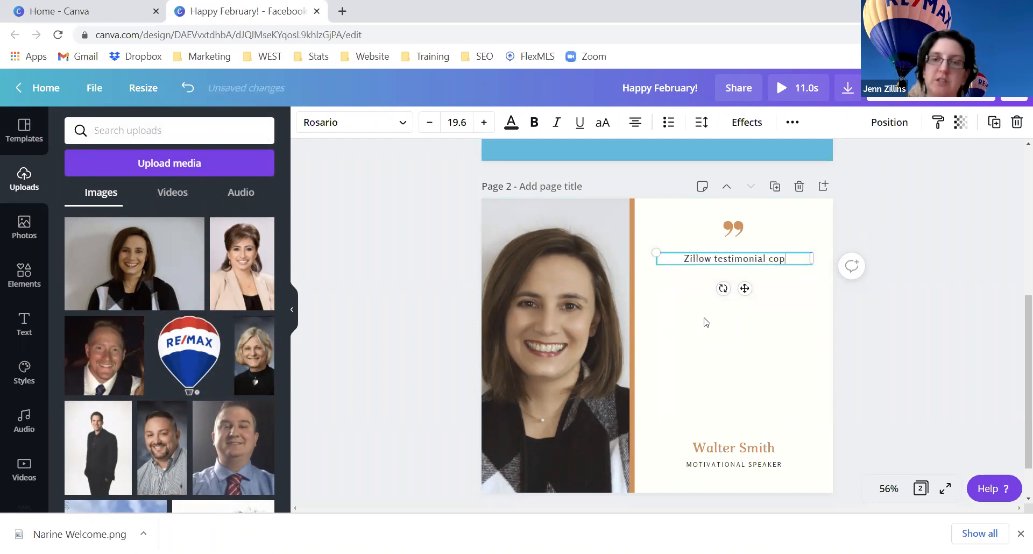
pyautogui.write('y and paste right here.')
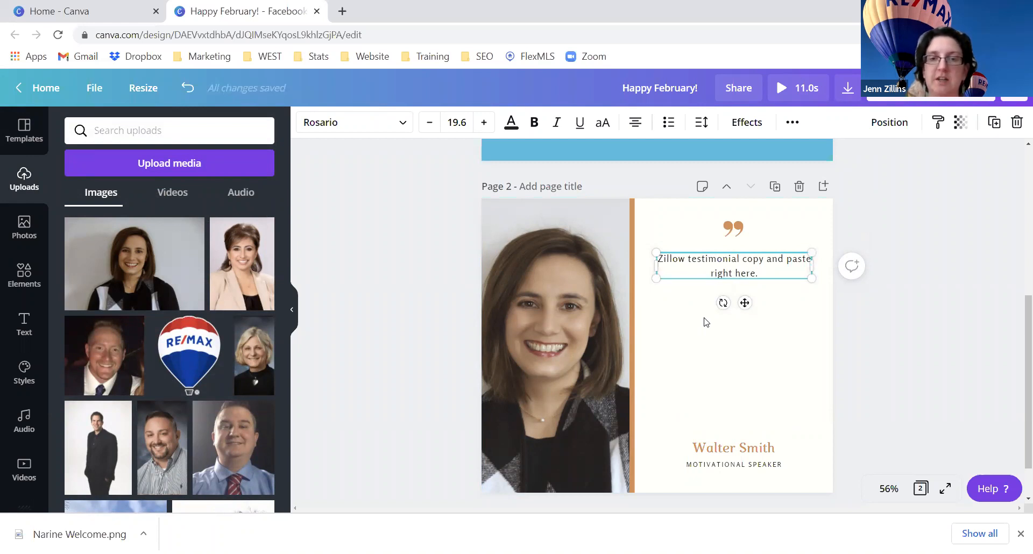
pyautogui.press('Return')
pyautogui.write('Te')
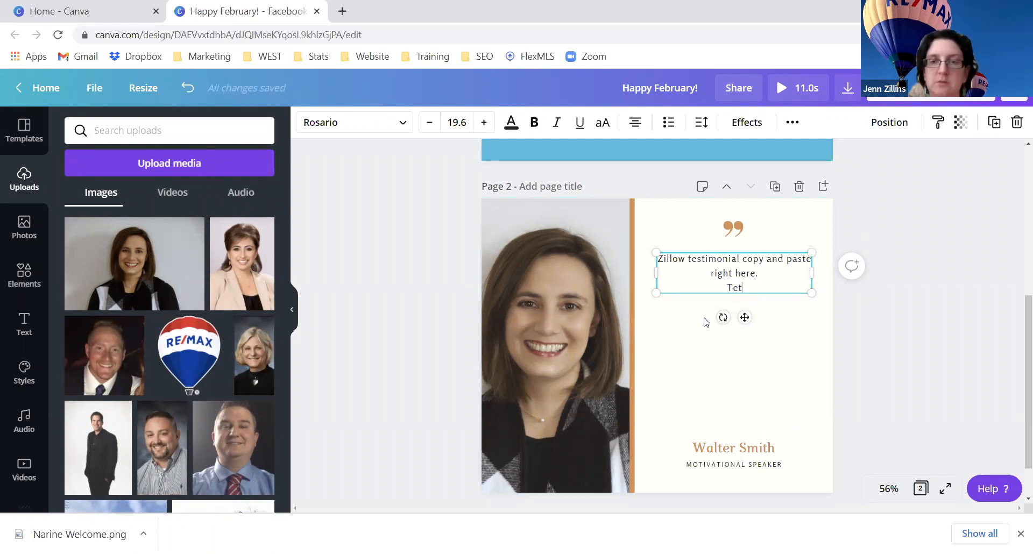
pyautogui.write('xt goes here.')
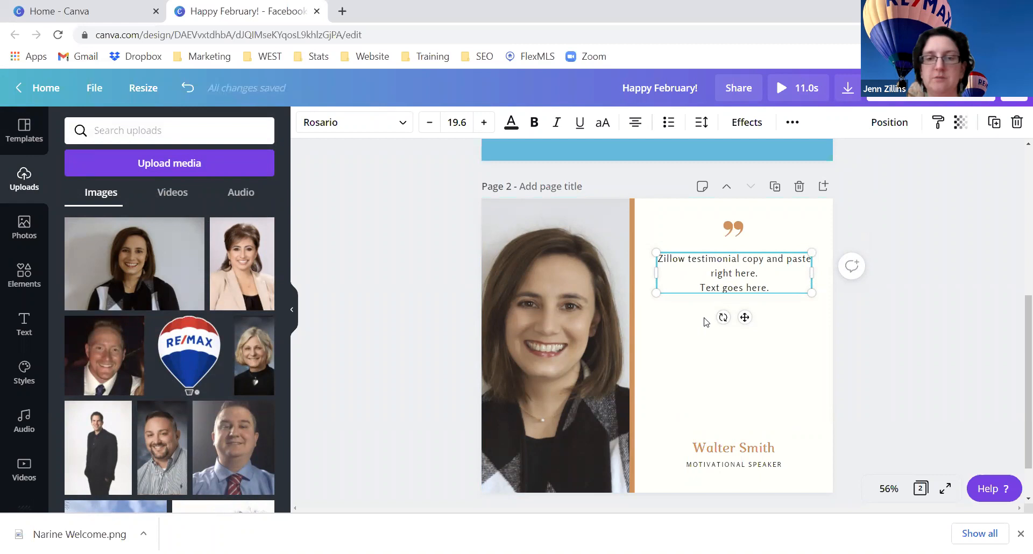
pyautogui.click(438, 320)
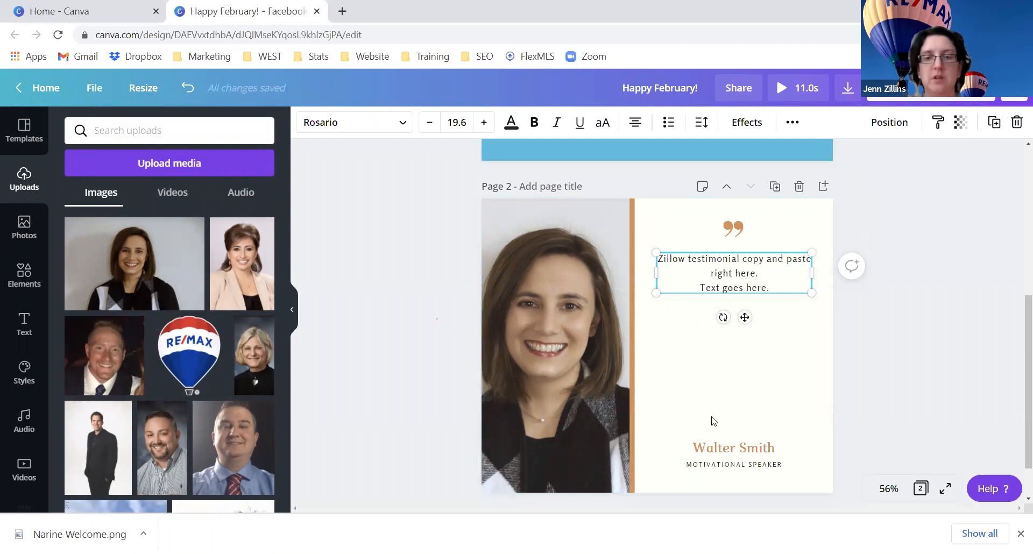
# - Change the job title under the author's name on page 2 to "HOME SELLER, LANSING"
pyautogui.doubleClick(752, 466)
pyautogui.write('REAL ESTATE AGE')
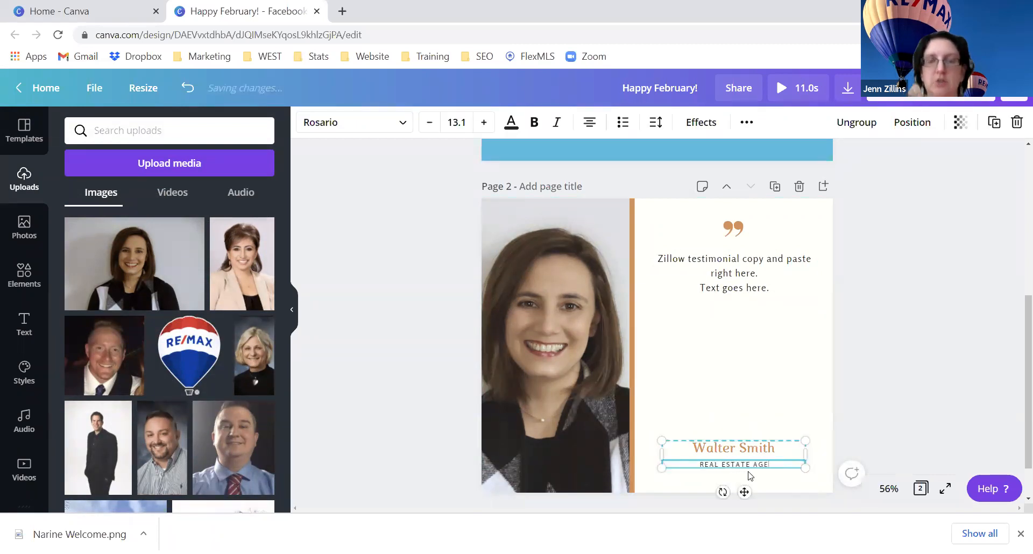
pyautogui.write('NT')
pyautogui.press('BackSpace')
pyautogui.press('BackSpace')
pyautogui.press('BackSpace')
pyautogui.press('BackSpace')
pyautogui.press('BackSpace')
pyautogui.press('BackSpace')
pyautogui.press('BackSpace')
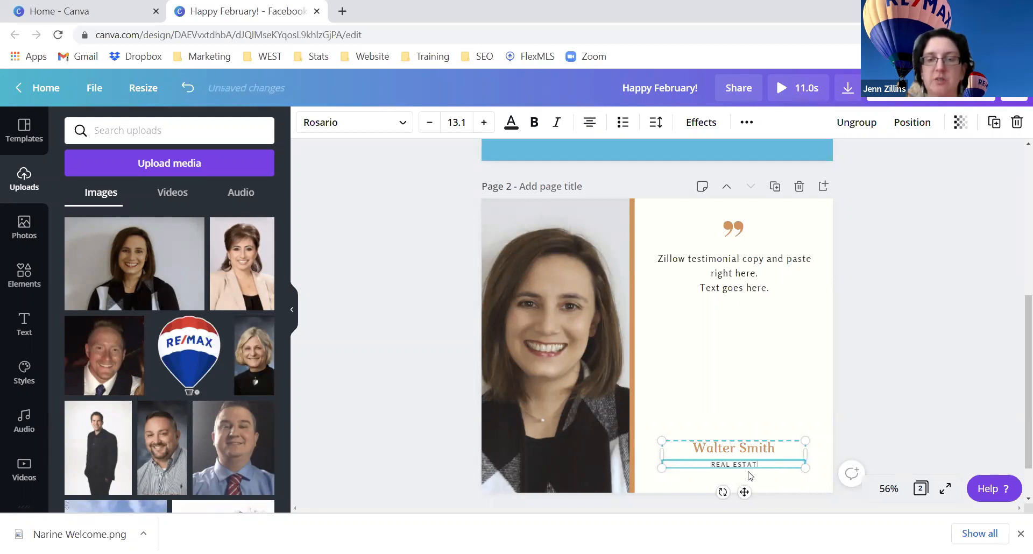
pyautogui.press('BackSpace')
pyautogui.press('BackSpace')
pyautogui.press('BackSpace')
pyautogui.write('HOME SELLER')
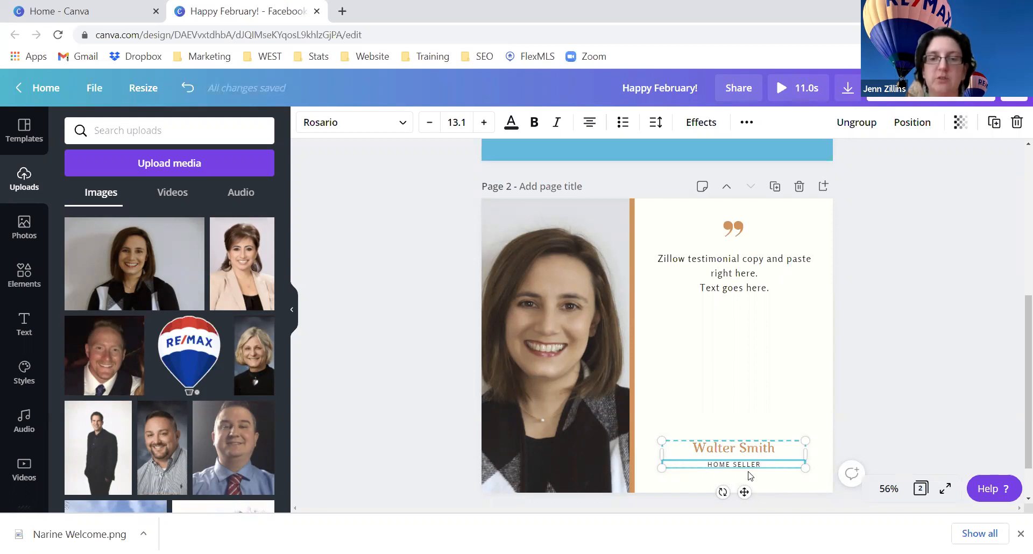
pyautogui.write(', LANSING')
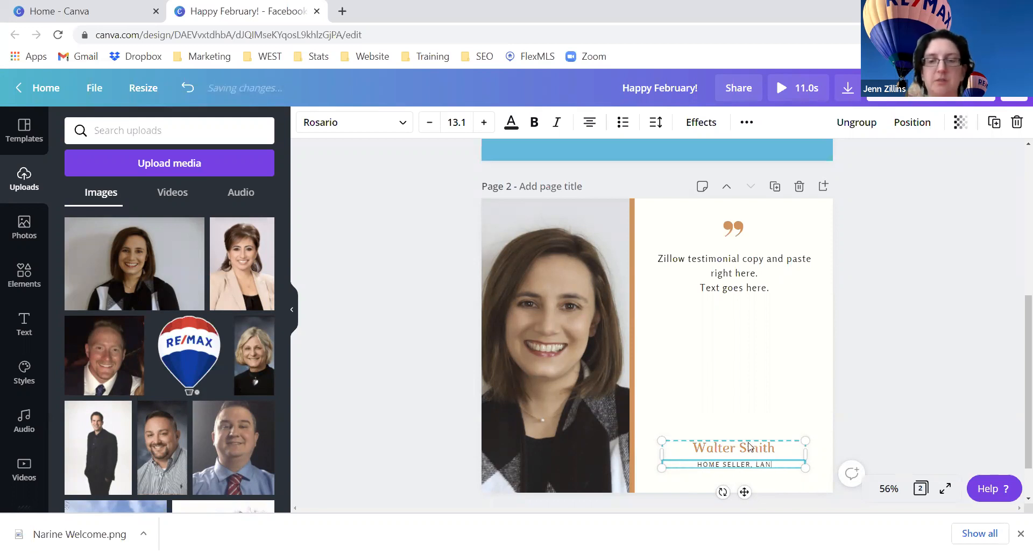
pyautogui.click(716, 394)
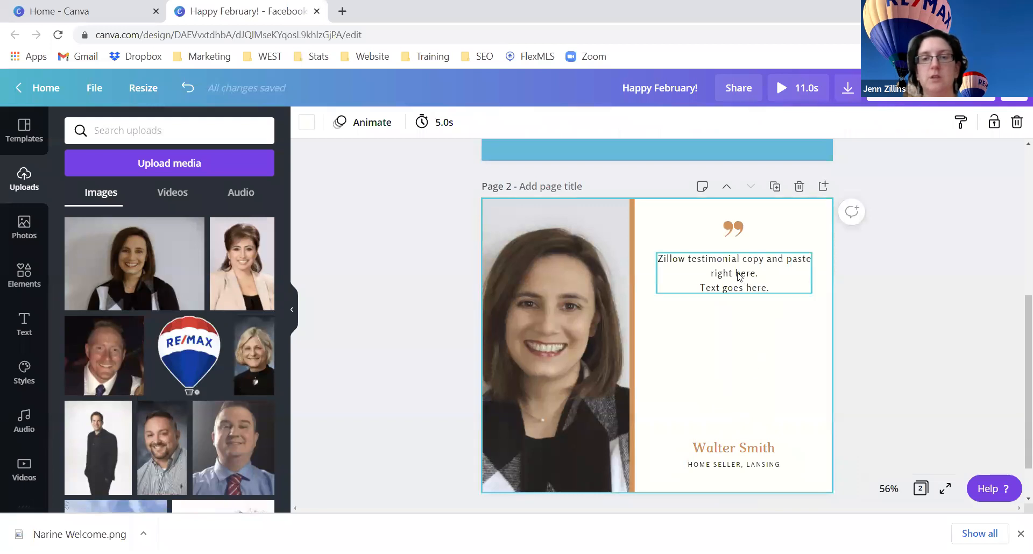
# - Move the testimonial text down closer to the author's name, and place the quotation mark centred just above it
pyautogui.moveTo(735, 281); pyautogui.dragTo(737, 371)
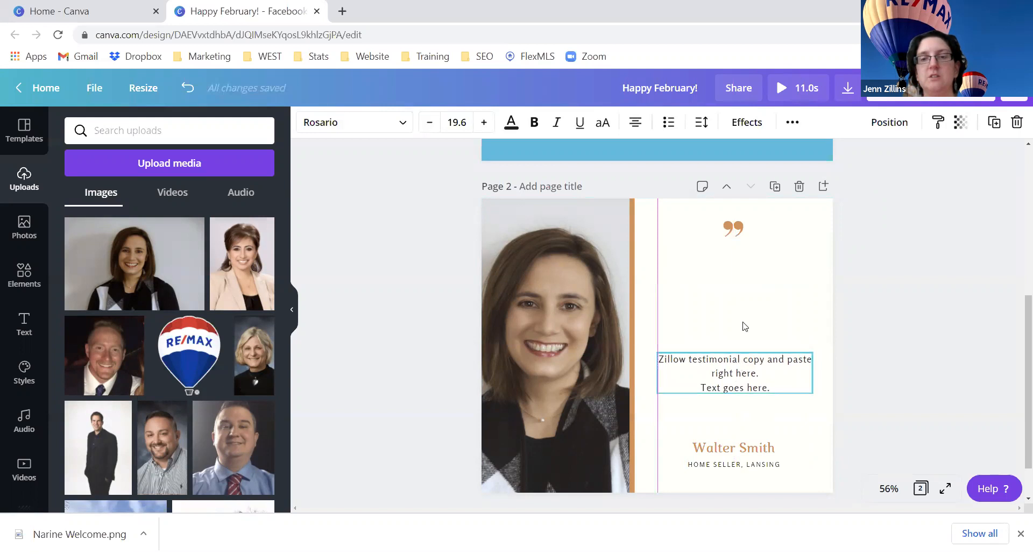
pyautogui.moveTo(732, 228); pyautogui.dragTo(730, 330)
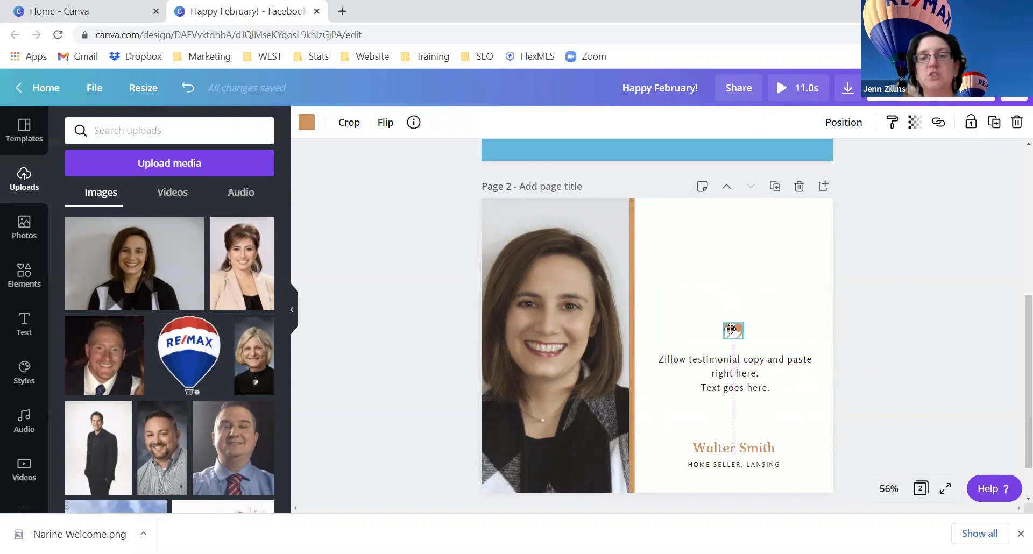
# - Recolour the quotation mark on page 2 with the bright blue from The Deep Blue palette
pyautogui.click(307, 122)
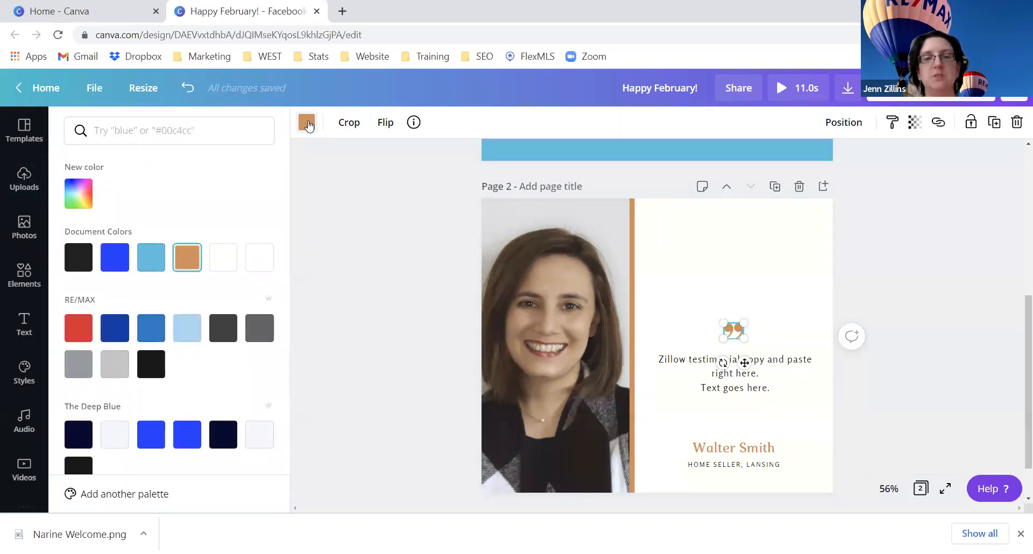
pyautogui.scroll(-2, 166, 332)
pyautogui.scroll(-6, 166, 332)
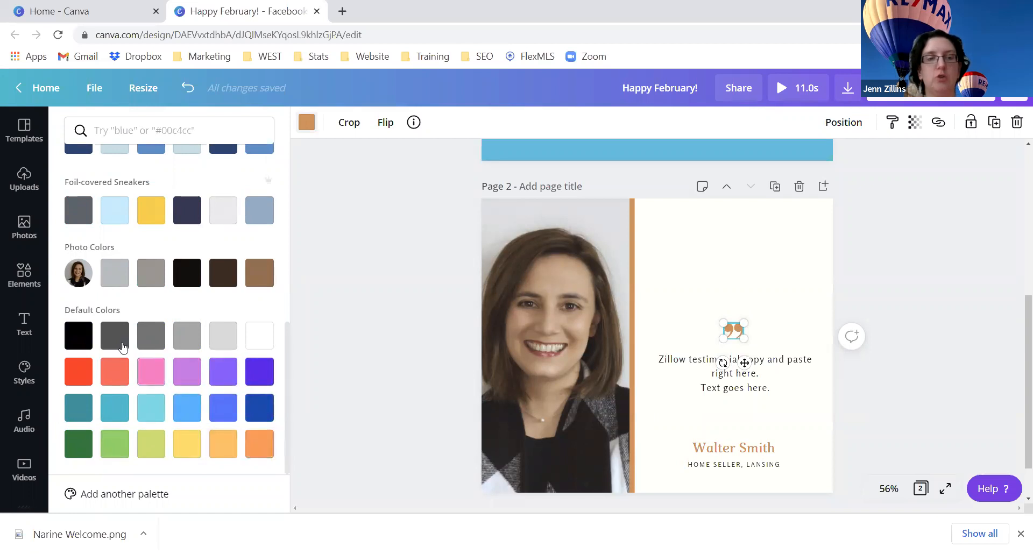
pyautogui.scroll(1, 119, 352)
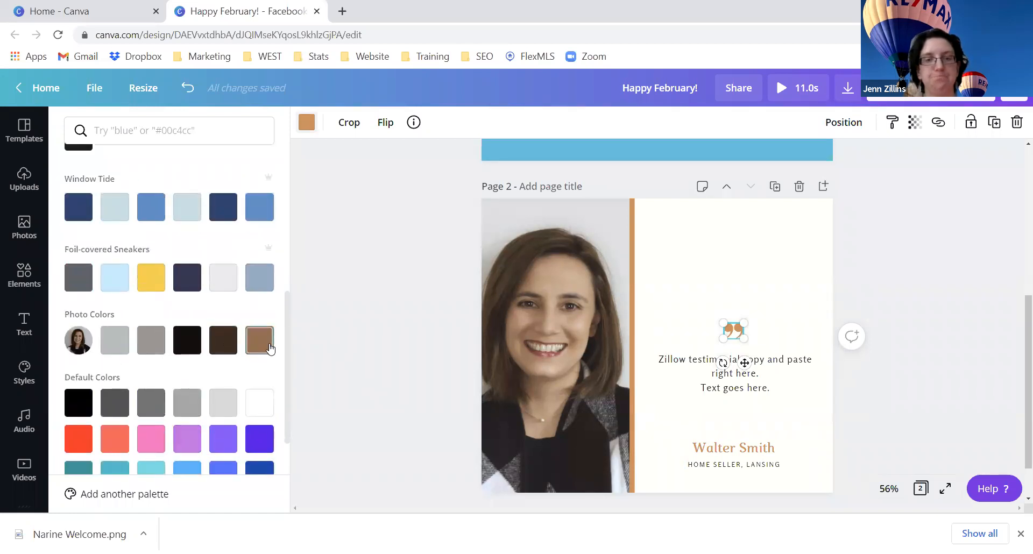
pyautogui.scroll(2, 258, 350)
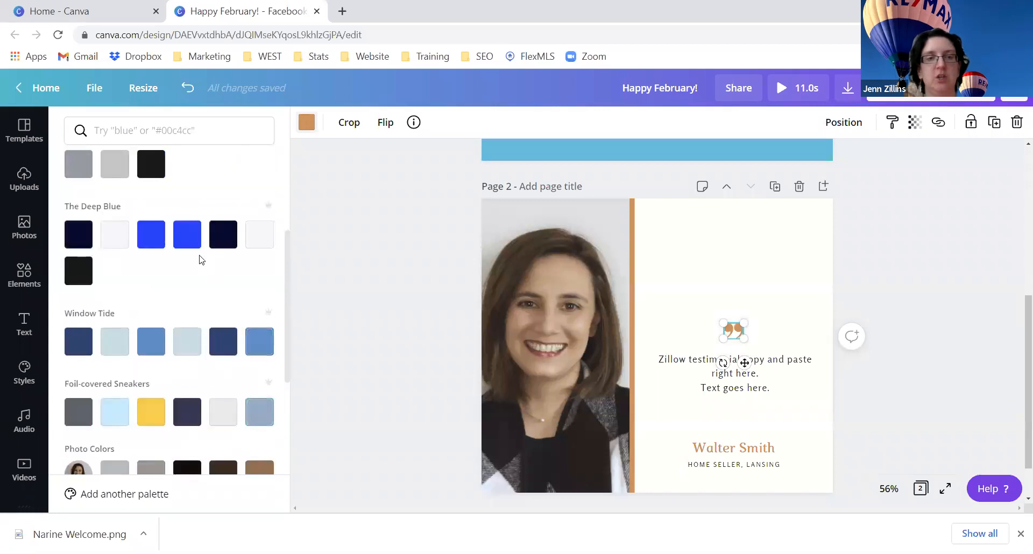
pyautogui.click(156, 245)
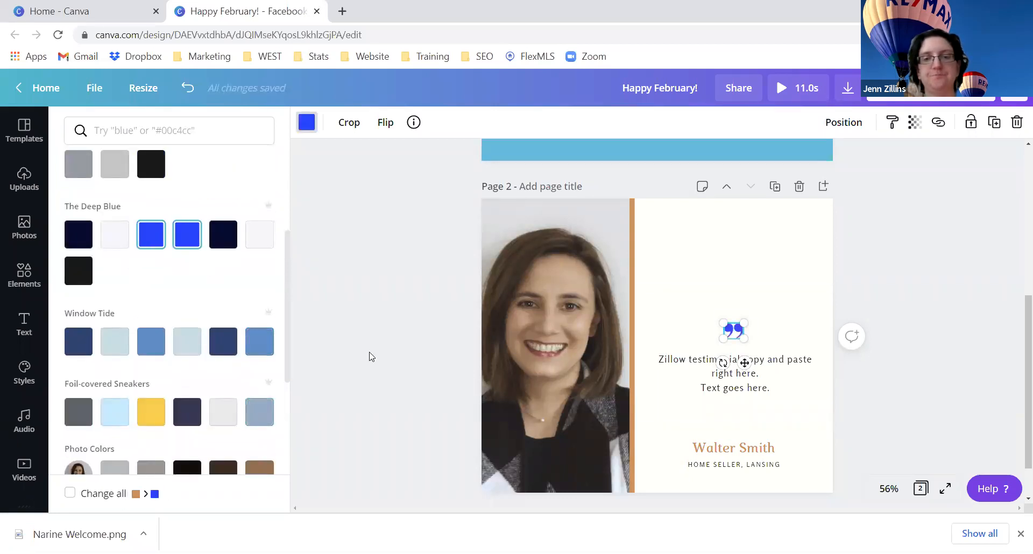
pyautogui.click(661, 281)
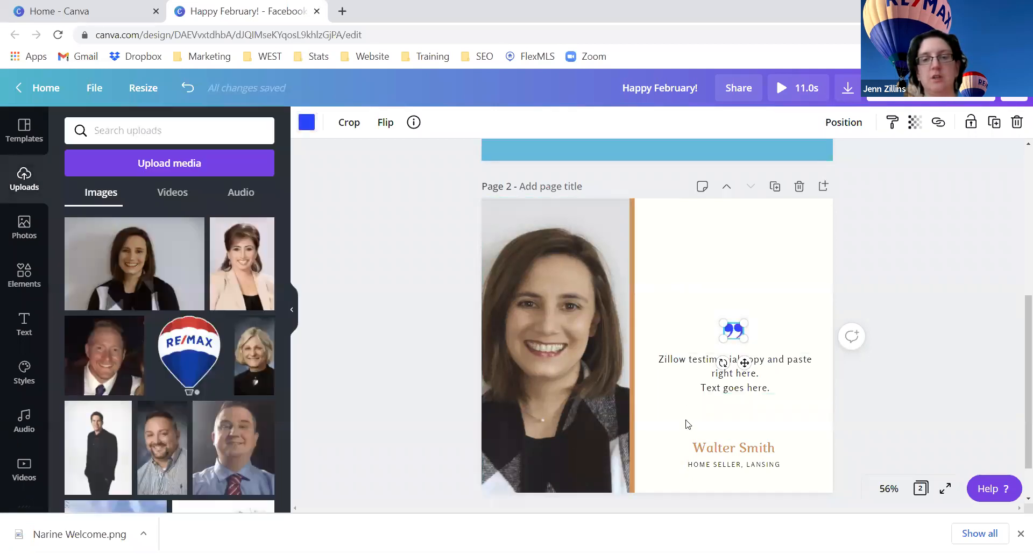
# - Set the author's name on page 2 in the Cardo font at size 44.2
pyautogui.click(710, 427)
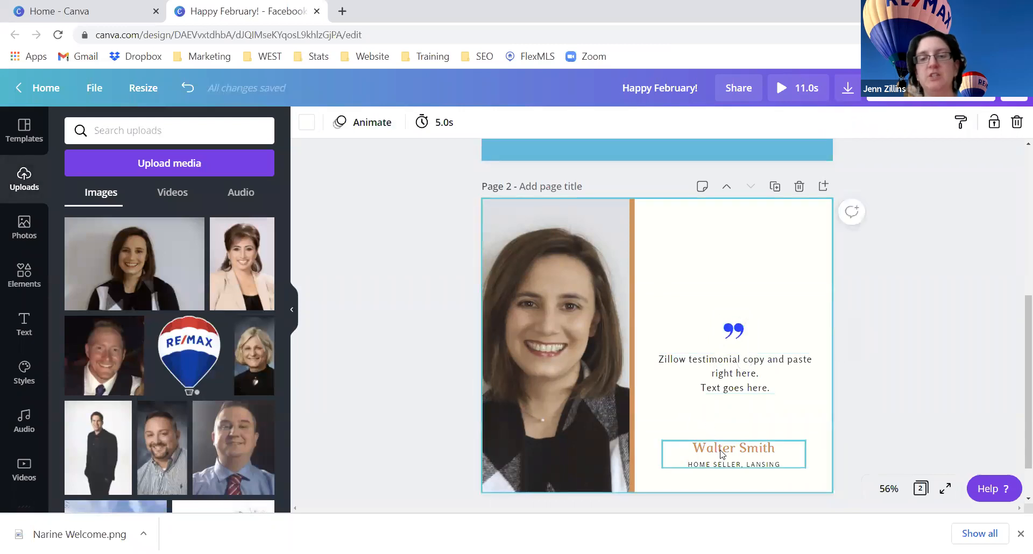
pyautogui.click(722, 454)
pyautogui.doubleClick(721, 450)
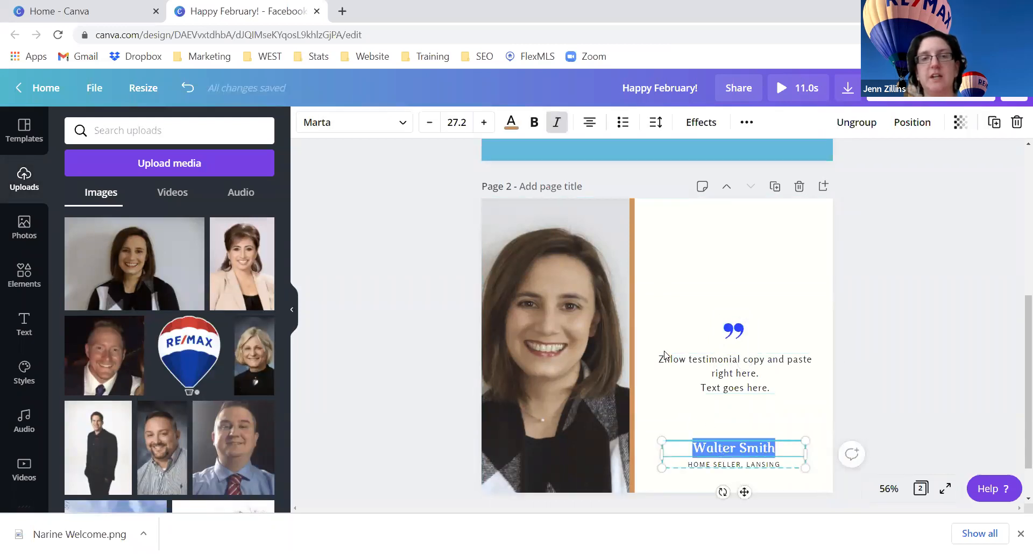
pyautogui.click(395, 128)
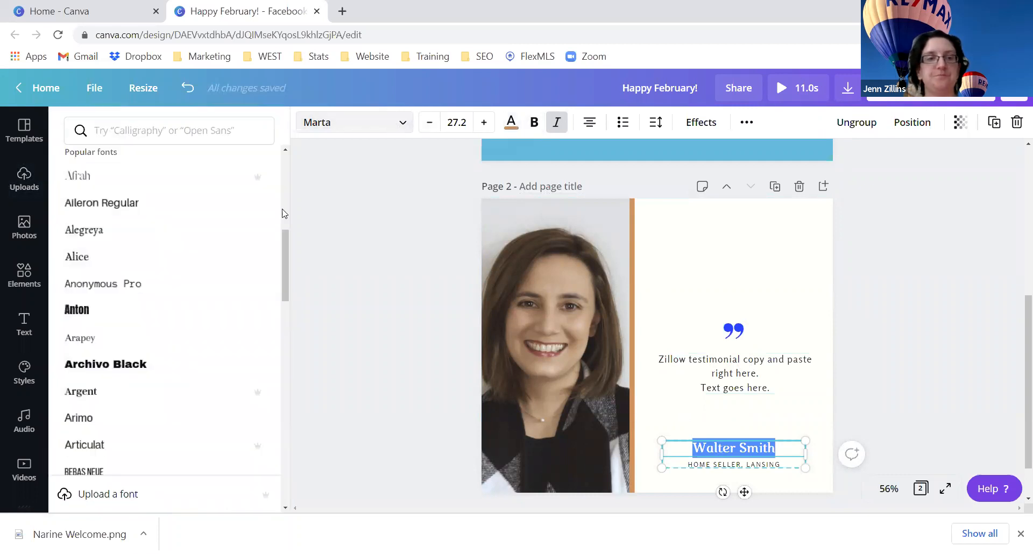
pyautogui.scroll(-5, 188, 309)
pyautogui.scroll(-2, 189, 310)
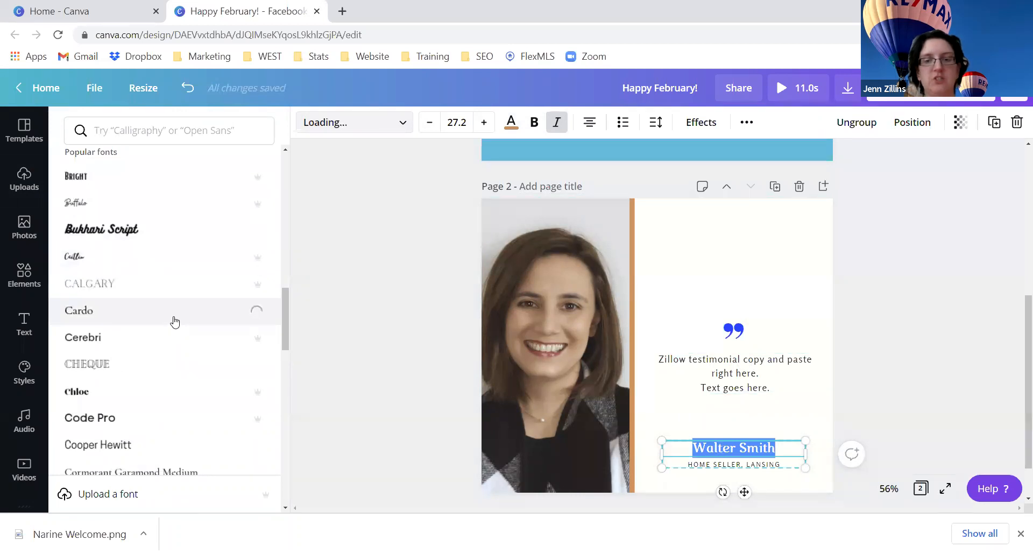
pyautogui.click(483, 127)
pyautogui.click(430, 126)
pyautogui.click(485, 125)
pyautogui.click(484, 125)
pyautogui.click(485, 125)
pyautogui.click(484, 126)
pyautogui.click(485, 125)
pyautogui.click(485, 125)
pyautogui.click(485, 126)
pyautogui.click(485, 125)
pyautogui.click(485, 125)
pyautogui.click(485, 125)
pyautogui.click(484, 126)
pyautogui.click(484, 126)
pyautogui.click(485, 125)
pyautogui.click(484, 126)
pyautogui.click(484, 126)
pyautogui.click(485, 126)
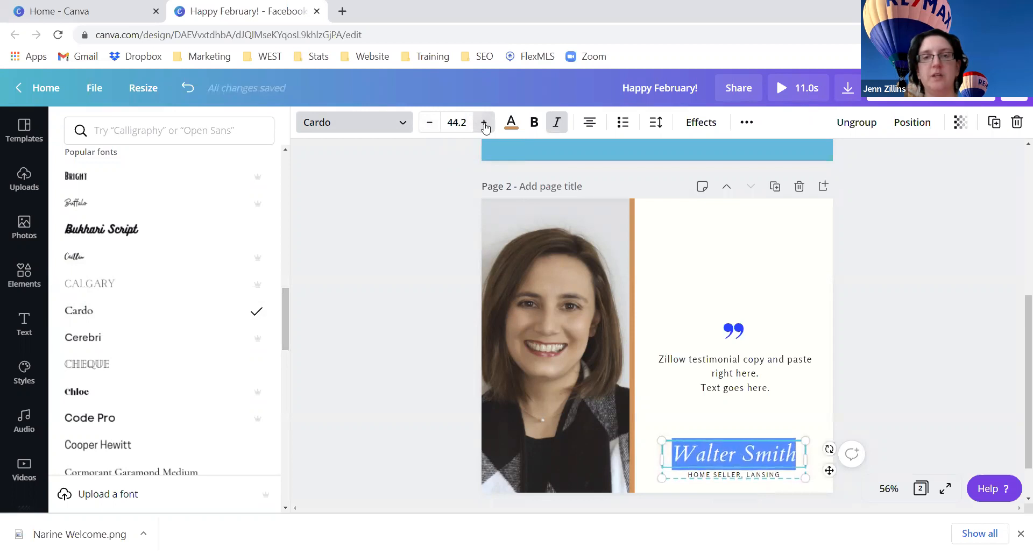
# - Change the author's name on page 2 to the bright blue document colour
pyautogui.click(512, 123)
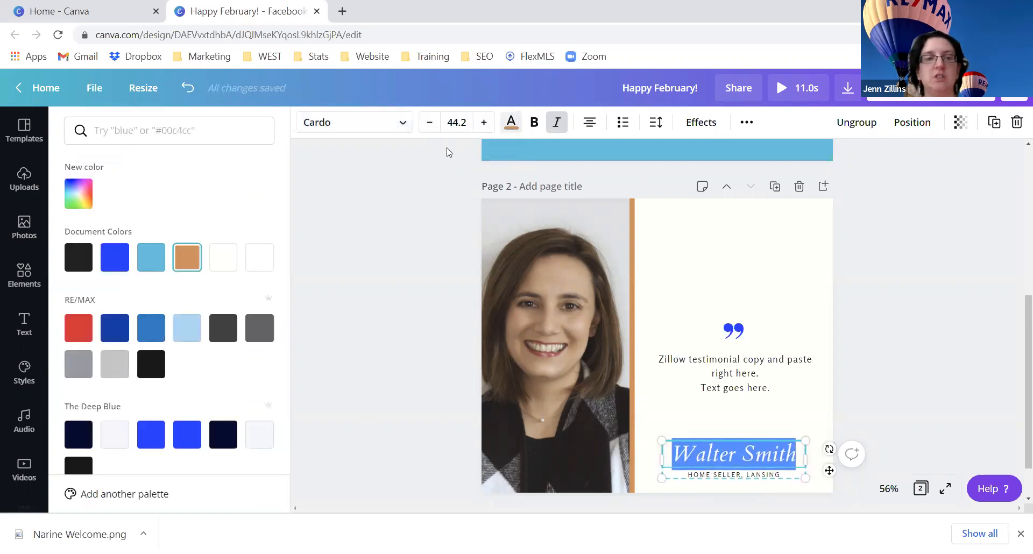
pyautogui.click(114, 257)
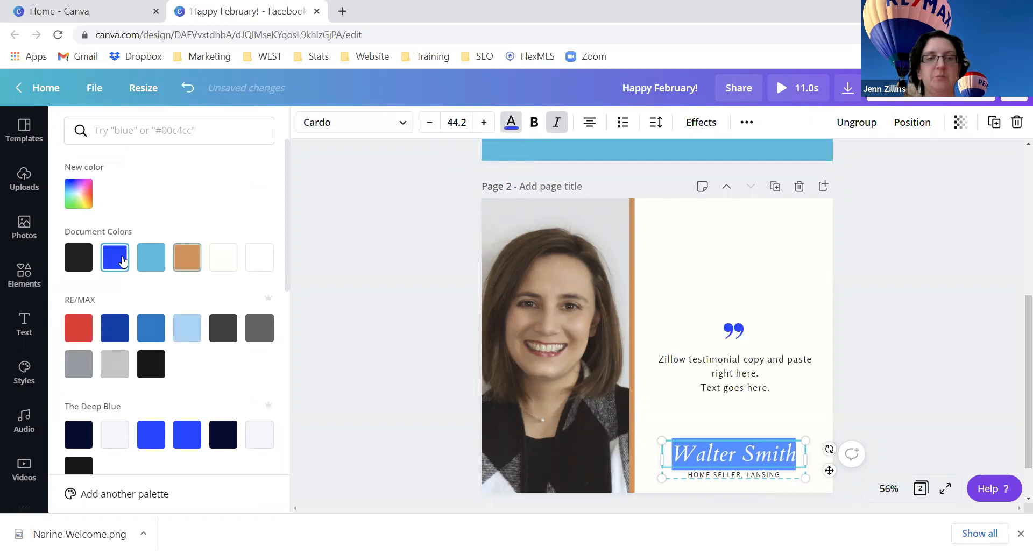
pyautogui.click(429, 297)
pyautogui.click(430, 298)
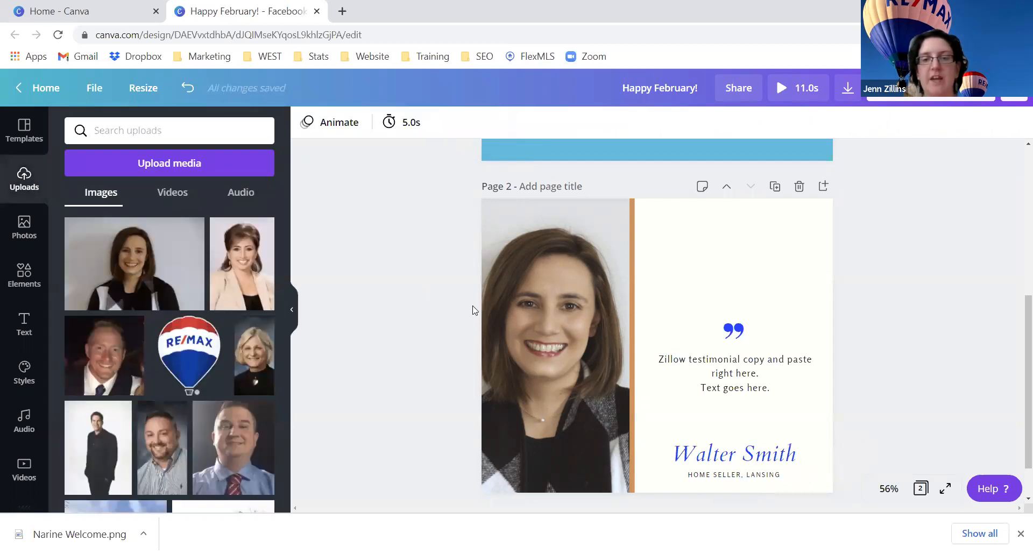
# - Recolour the vertical bar beside the portrait on page 2 with the bright blue document colour
pyautogui.click(634, 271)
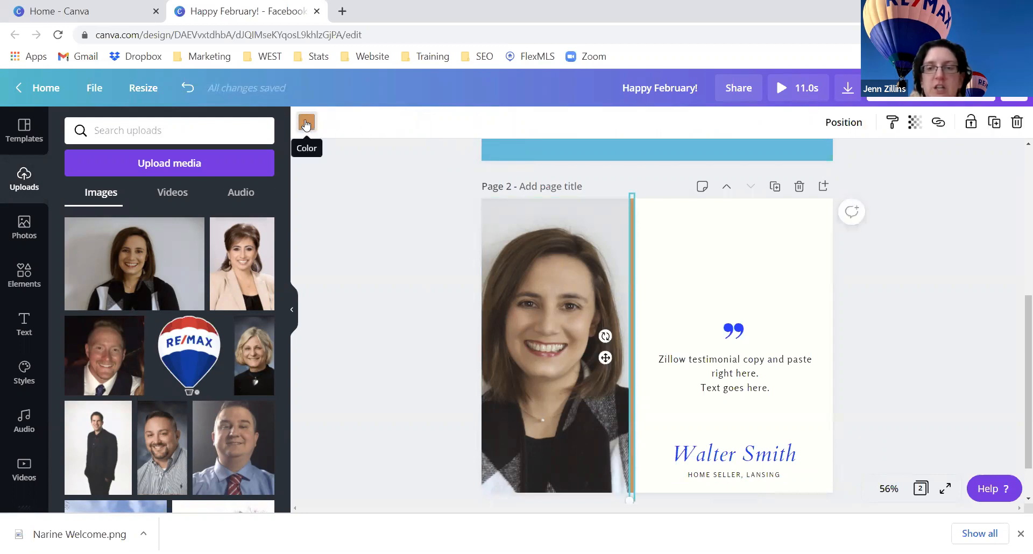
pyautogui.click(305, 123)
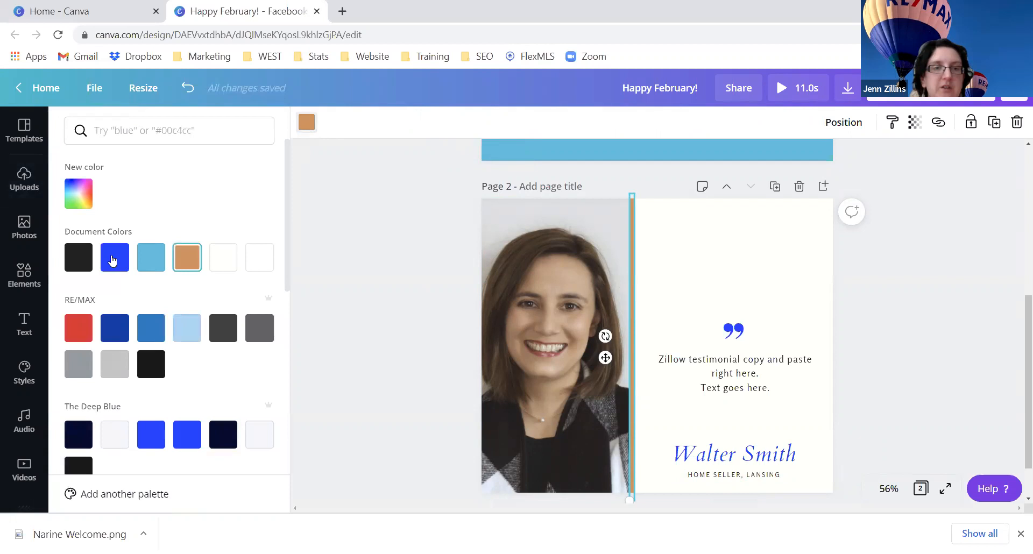
pyautogui.click(112, 260)
pyautogui.click(394, 230)
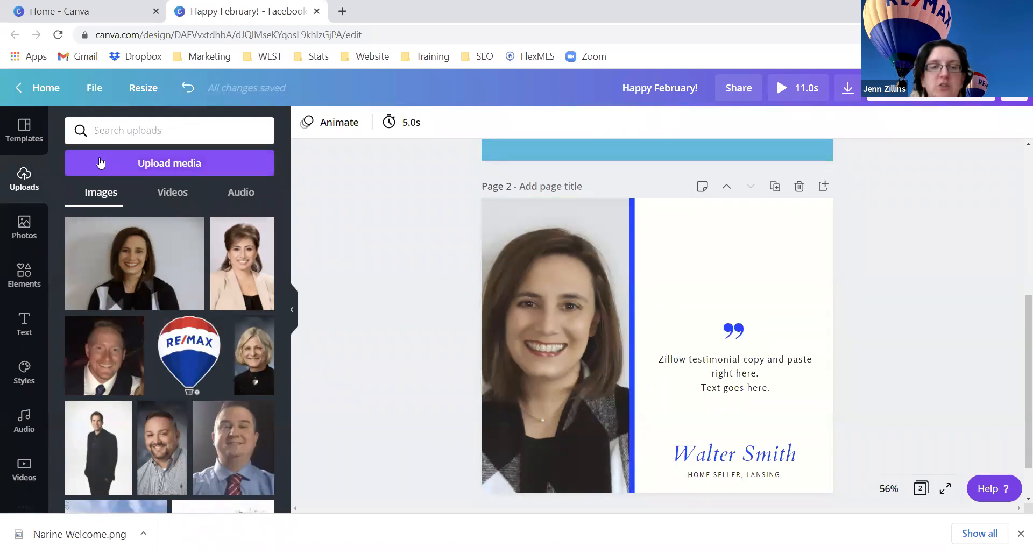
pyautogui.click(153, 171)
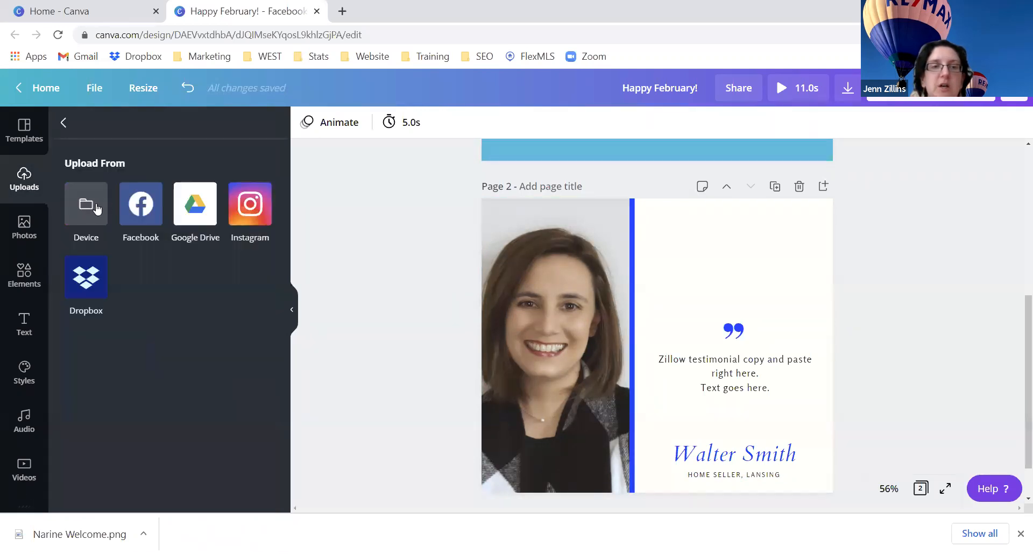
pyautogui.click(90, 210)
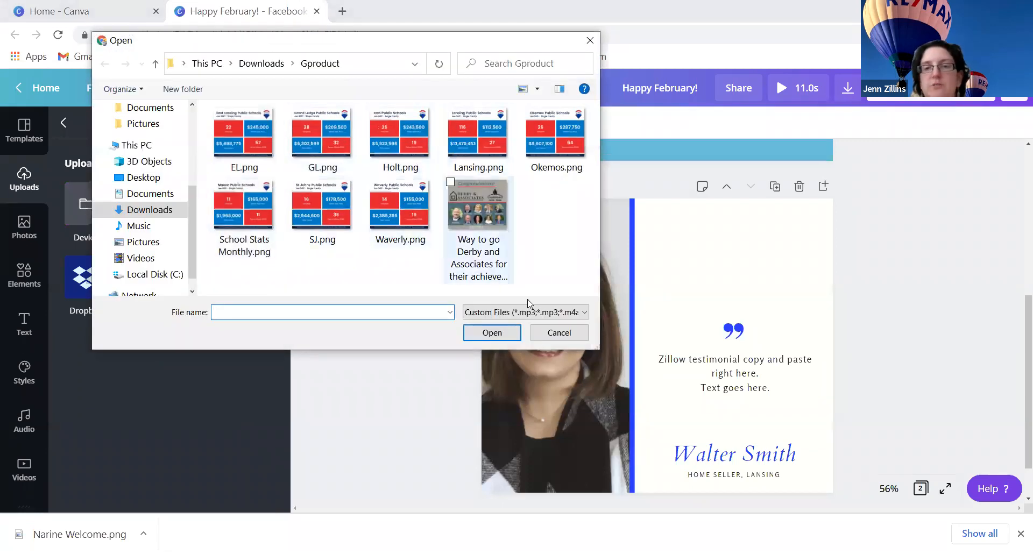
pyautogui.click(559, 333)
pyautogui.click(71, 129)
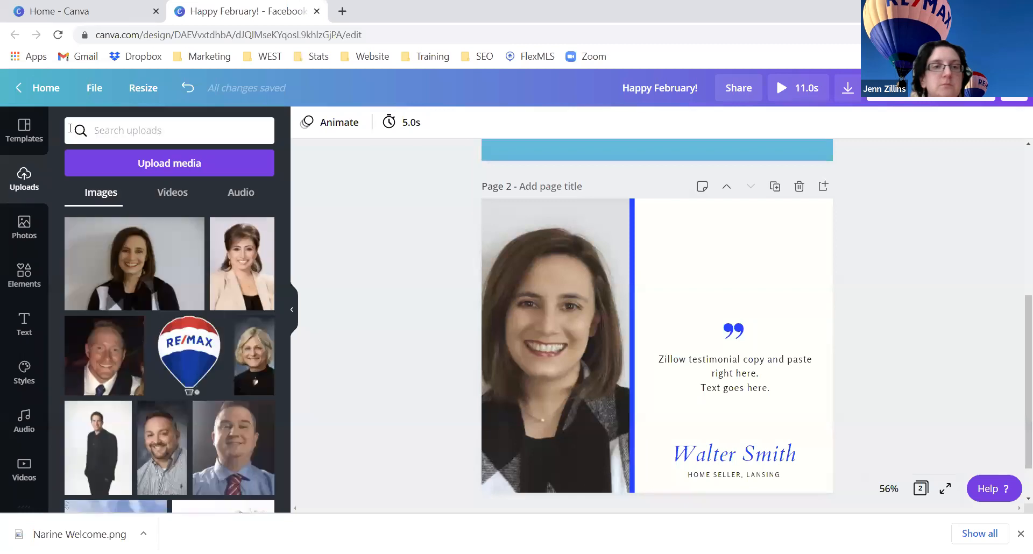
# - Add the uploaded RE/MAX balloon logo to page 2 and centre it above the quotation mark
pyautogui.click(185, 357)
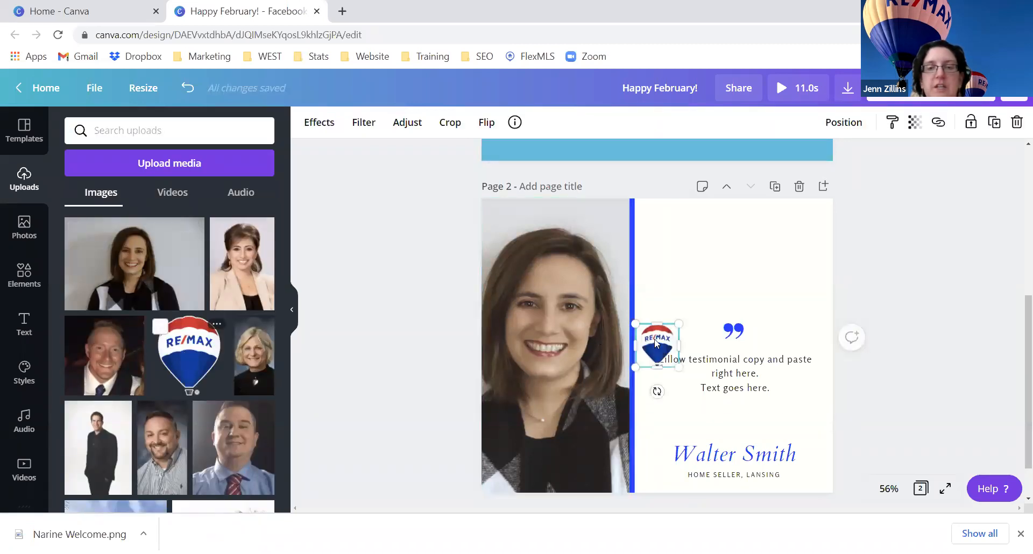
pyautogui.moveTo(660, 336); pyautogui.dragTo(731, 282)
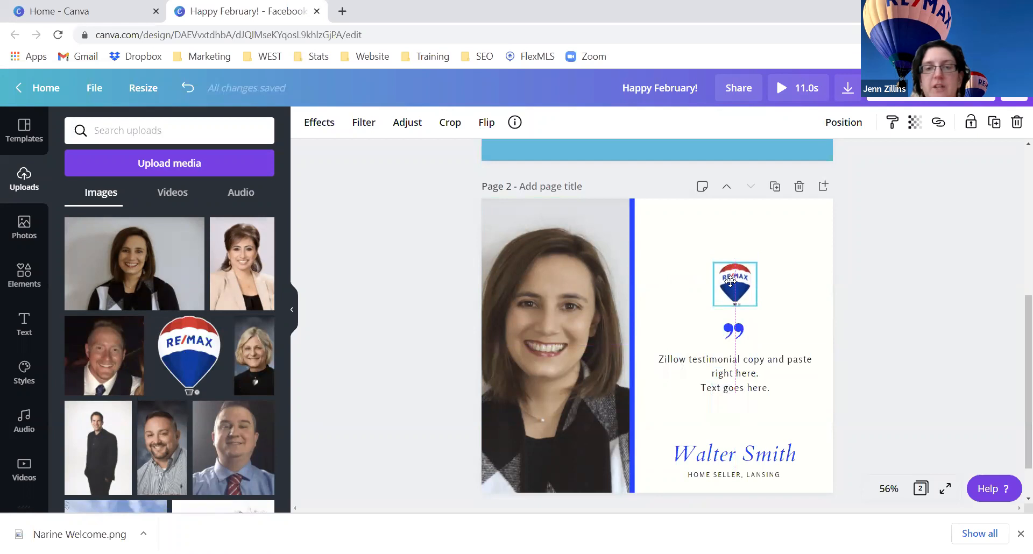
pyautogui.click(429, 300)
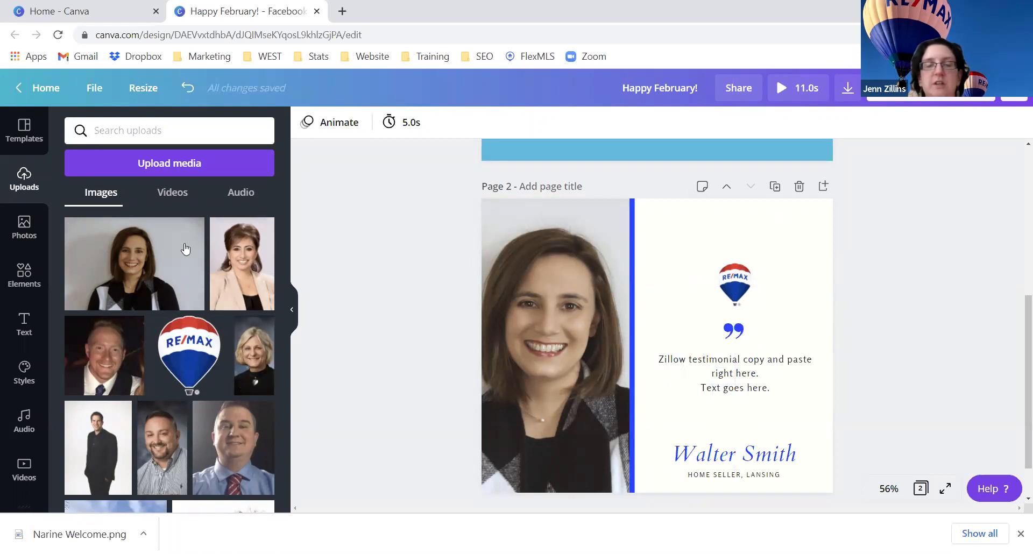
# - Review the available elements, templates, uploads, photos, text font combinations and Brand Kit styles for the design
pyautogui.click(22, 277)
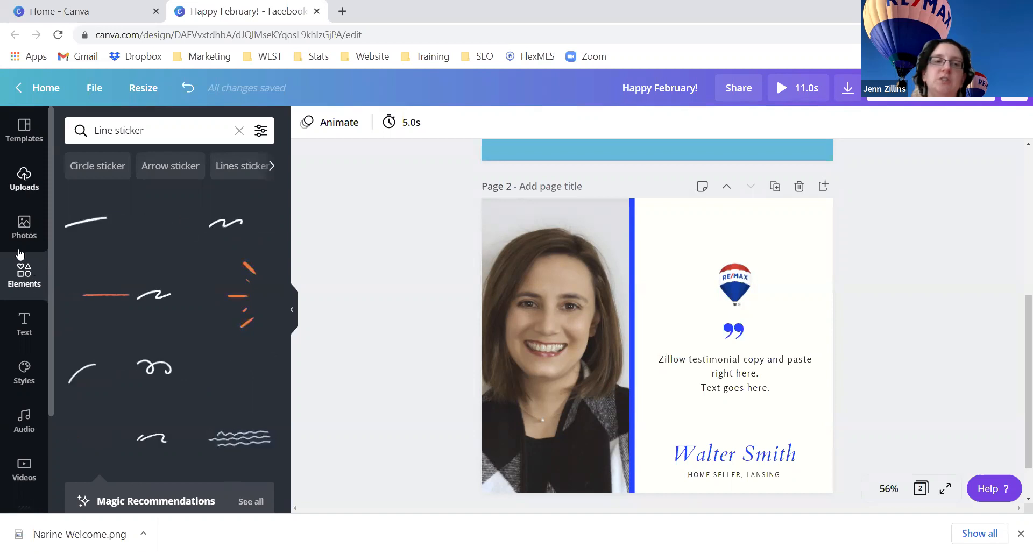
pyautogui.click(20, 141)
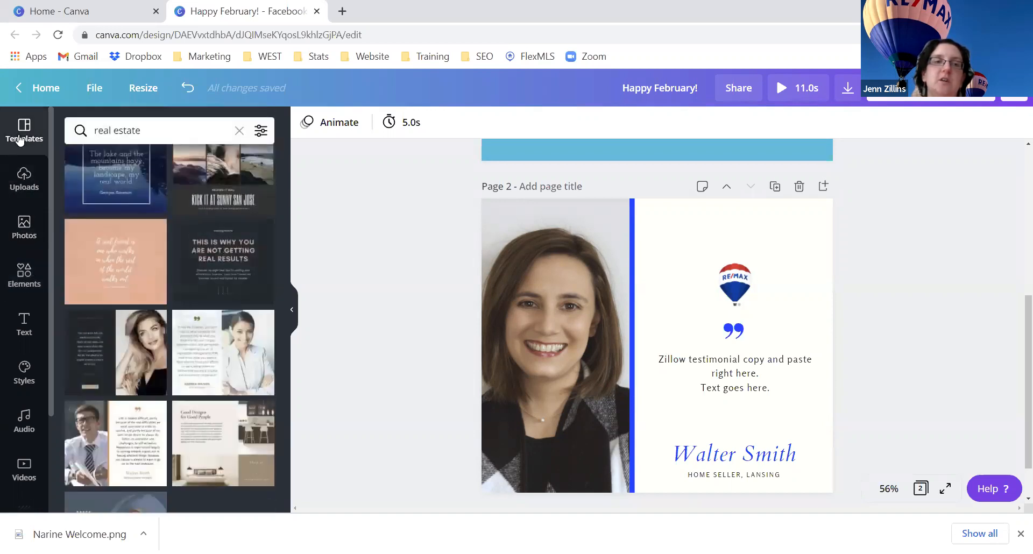
pyautogui.click(23, 179)
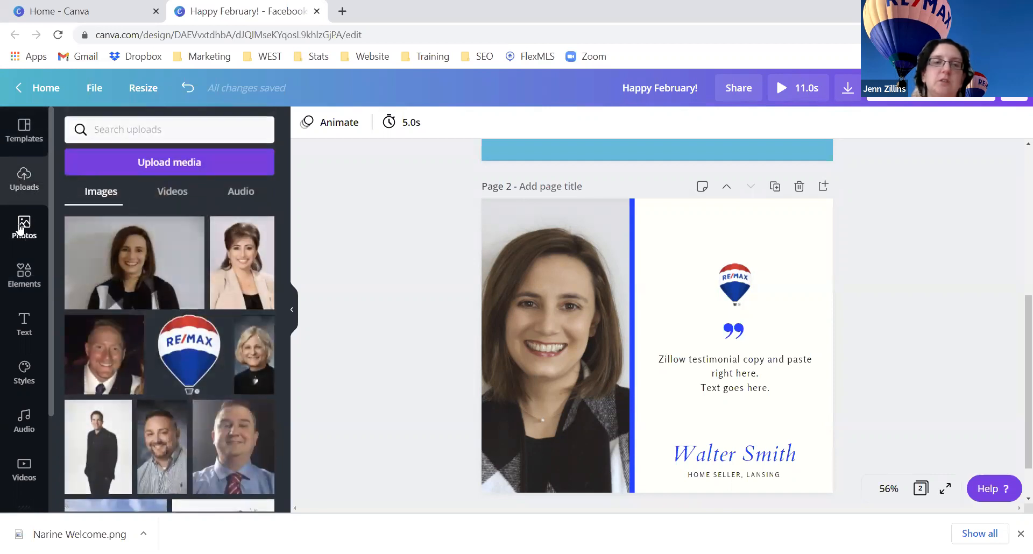
pyautogui.click(21, 228)
pyautogui.click(23, 274)
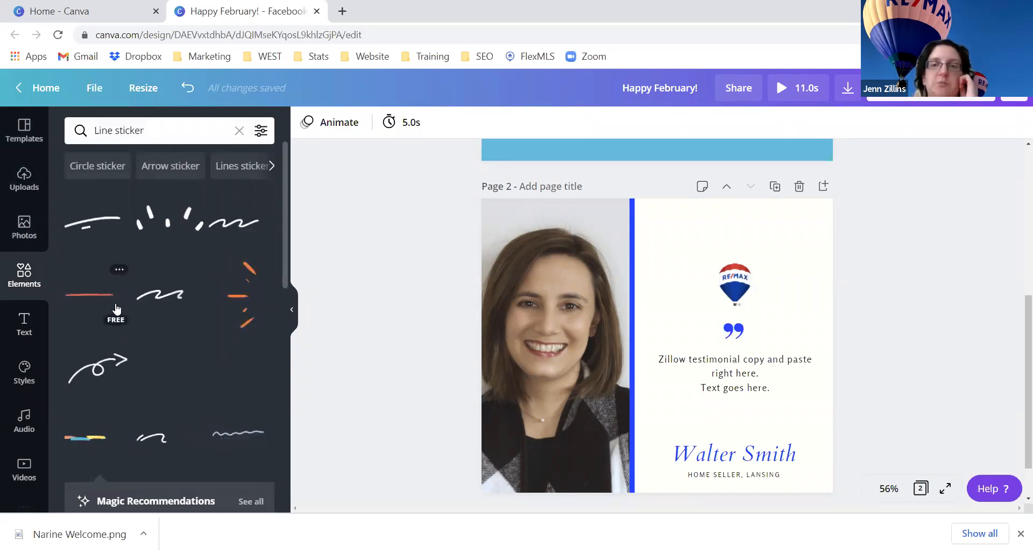
pyautogui.click(29, 329)
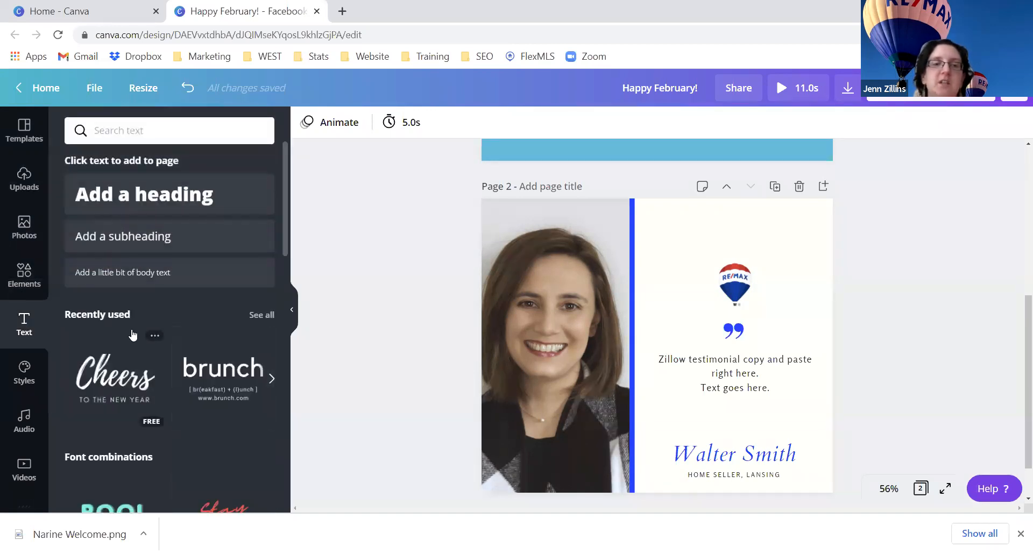
pyautogui.scroll(-5, 131, 334)
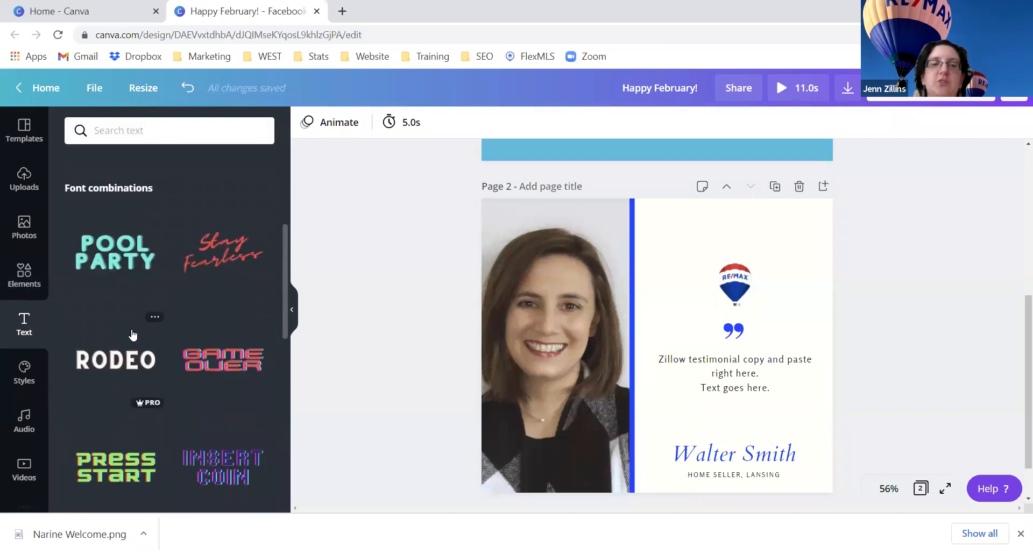
pyautogui.scroll(-5, 133, 335)
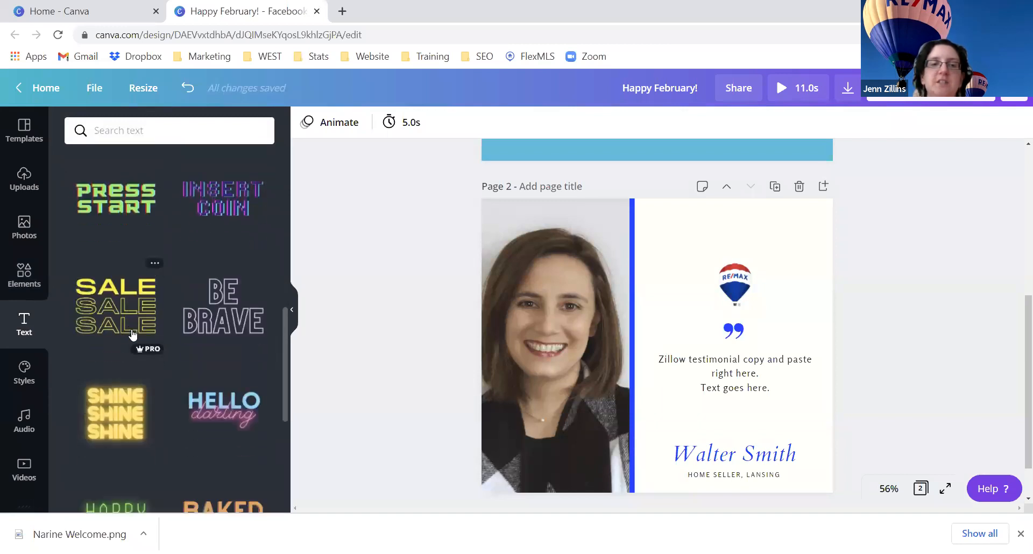
pyautogui.scroll(3, 132, 334)
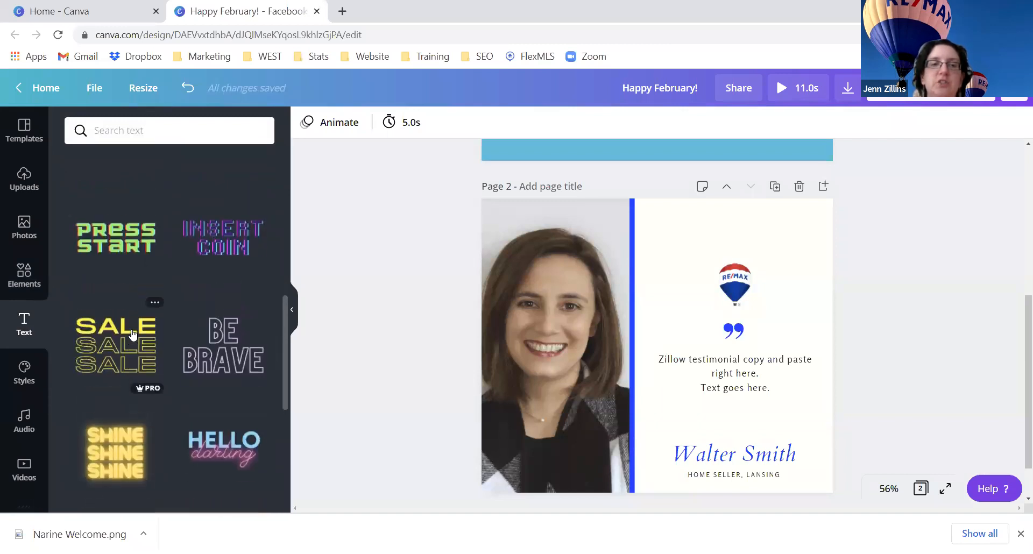
pyautogui.click(36, 380)
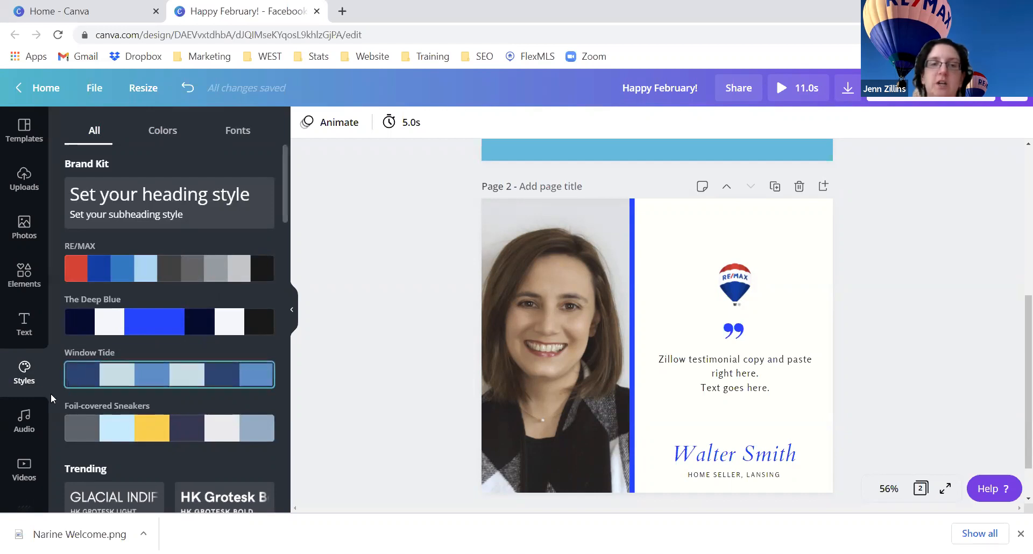
# - Add the audio track "Signal to Noise" from the Epic category to the design
pyautogui.click(25, 420)
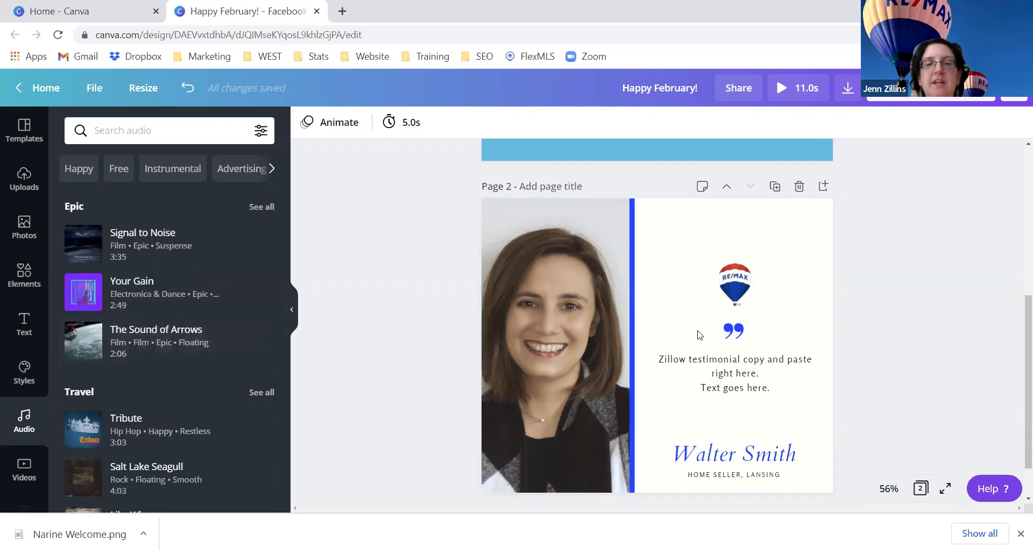
pyautogui.moveTo(96, 249)
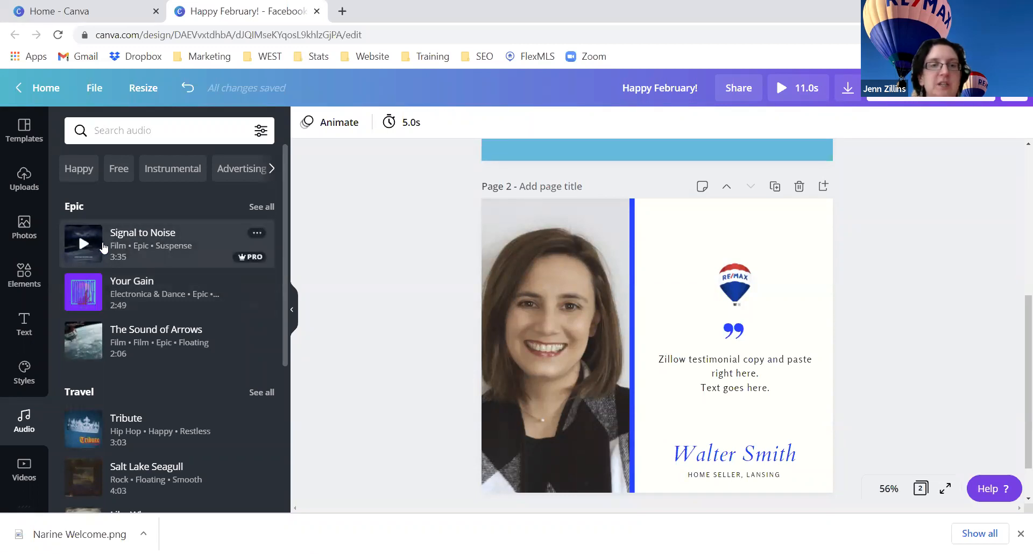
pyautogui.click(121, 242)
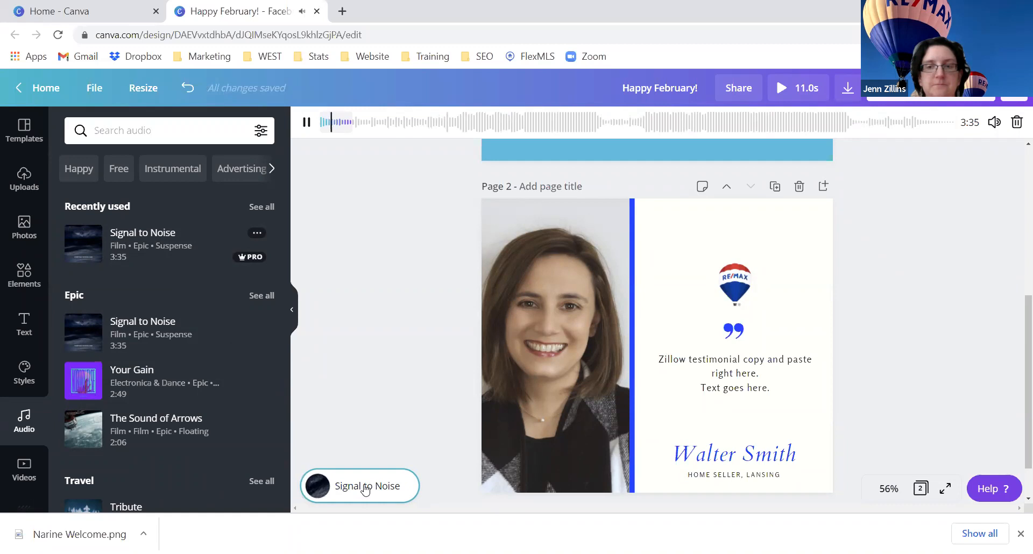
# - Pause the audio track and preview the two-page design as a video, then return to the editor
pyautogui.click(305, 128)
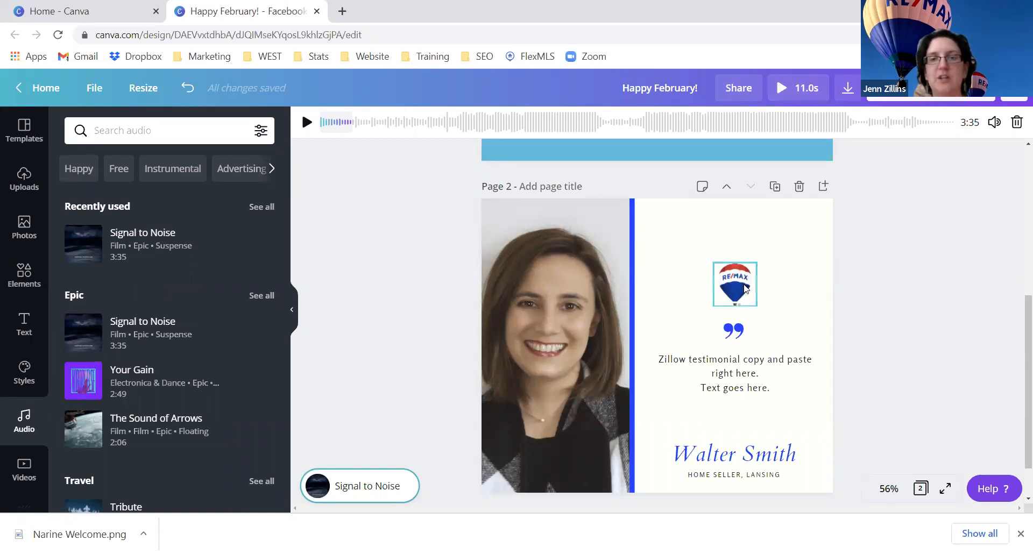
pyautogui.scroll(5, 745, 280)
pyautogui.scroll(-6, 746, 288)
pyautogui.scroll(-1, 745, 289)
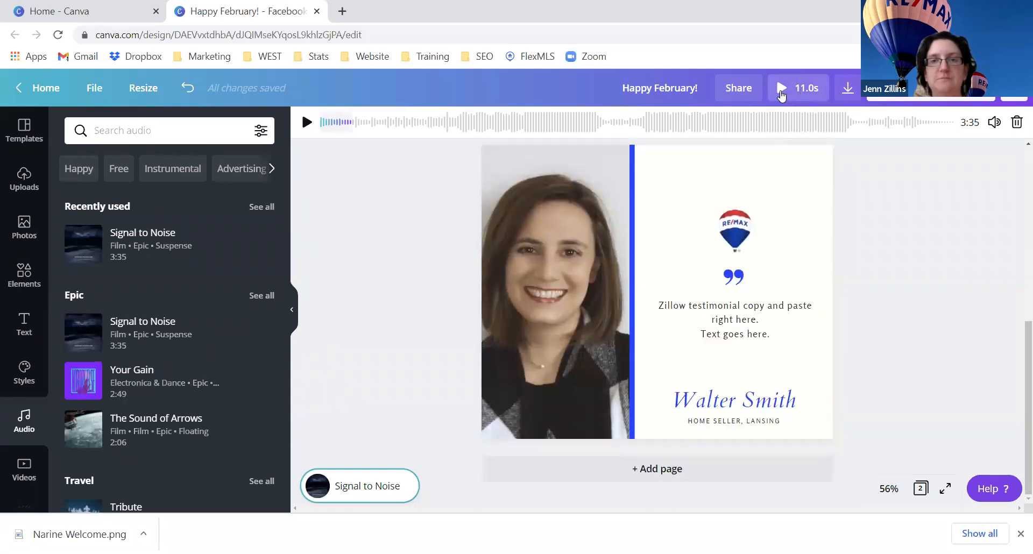
pyautogui.click(781, 92)
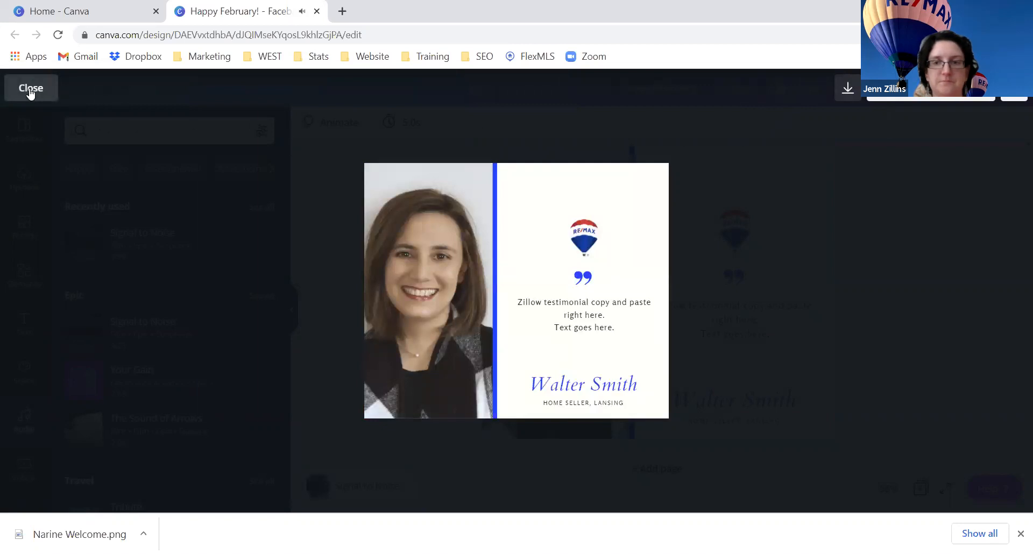
pyautogui.click(30, 93)
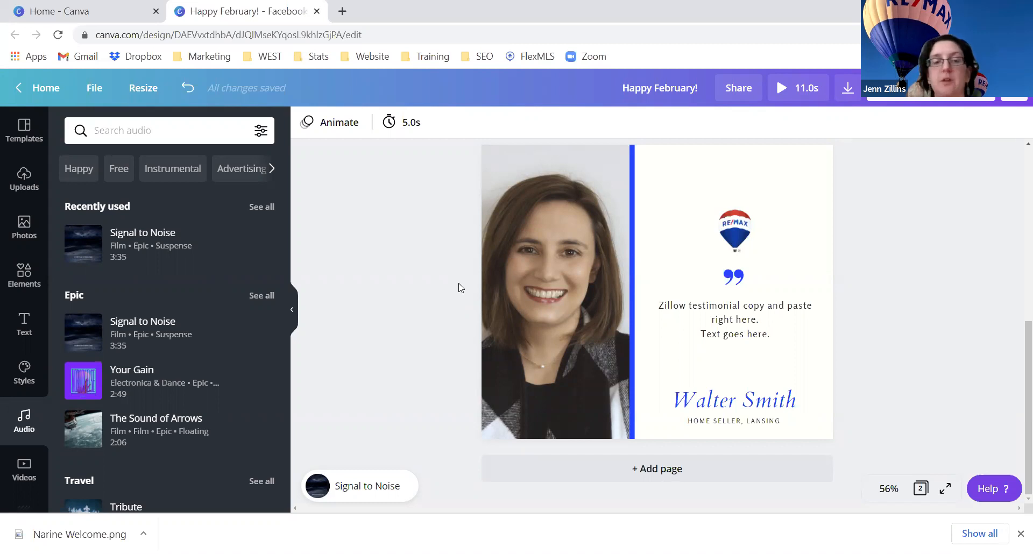
# - Delete the "Signal to Noise" audio track from the design
pyautogui.click(370, 488)
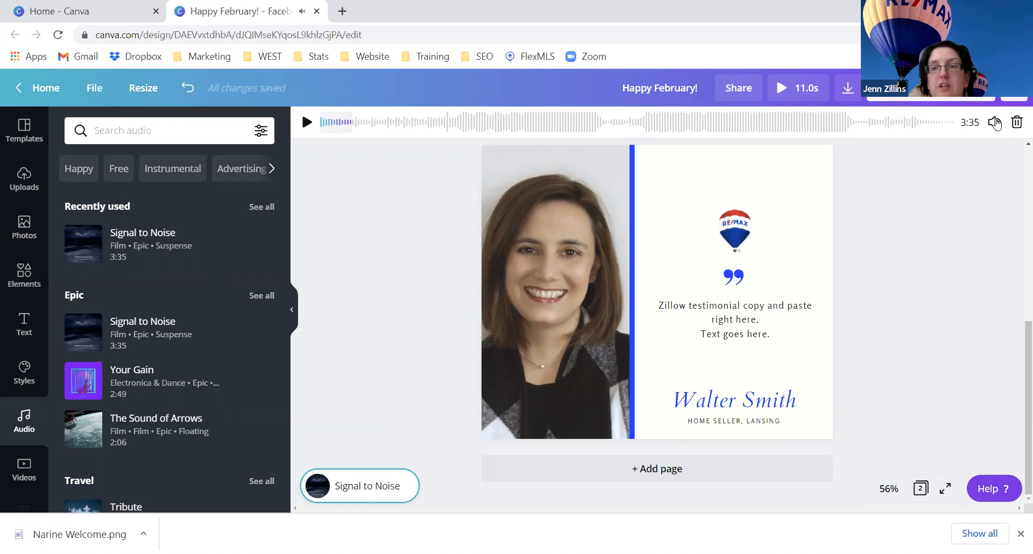
pyautogui.click(1017, 122)
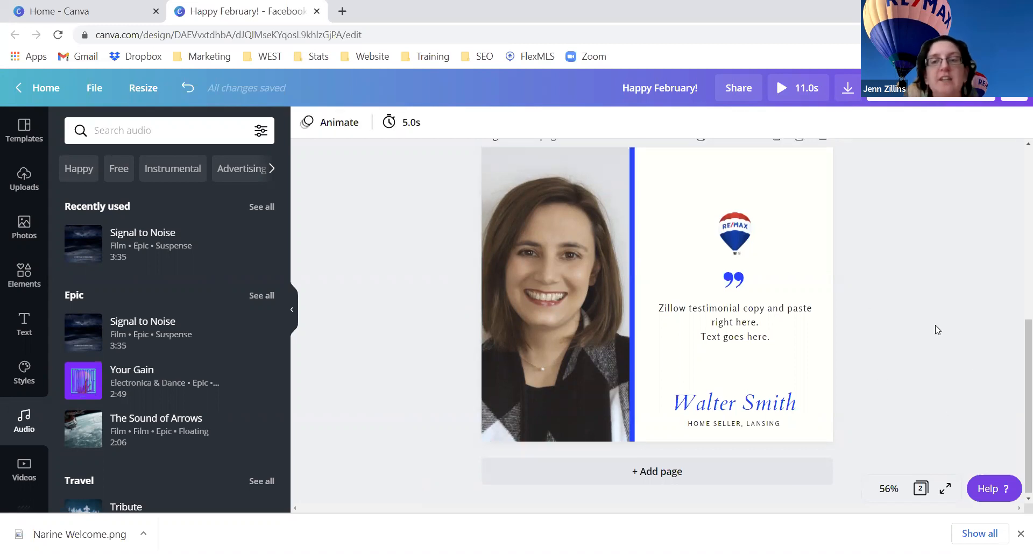
pyautogui.scroll(5, 936, 330)
pyautogui.scroll(-5, 936, 330)
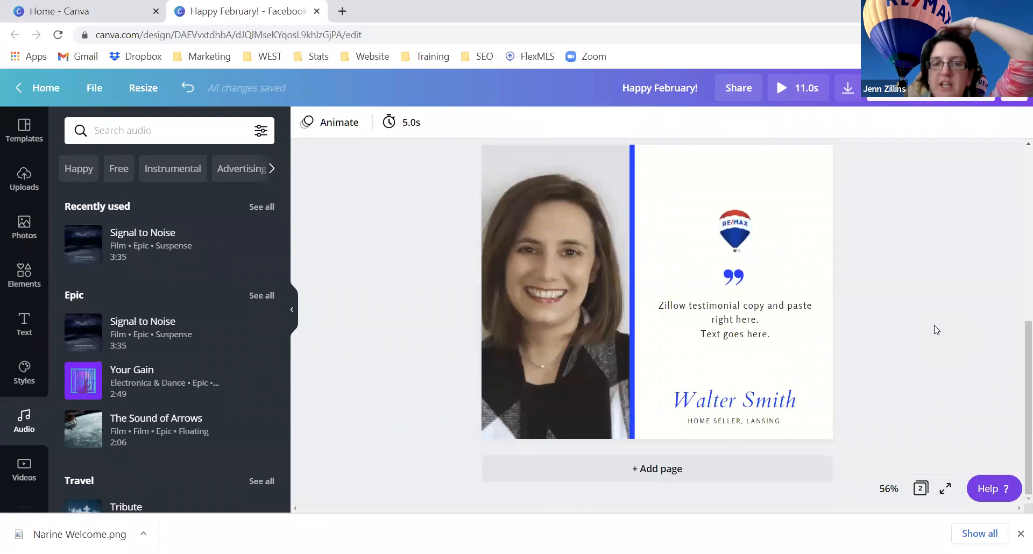
pyautogui.scroll(5, 937, 329)
pyautogui.scroll(-4, 936, 330)
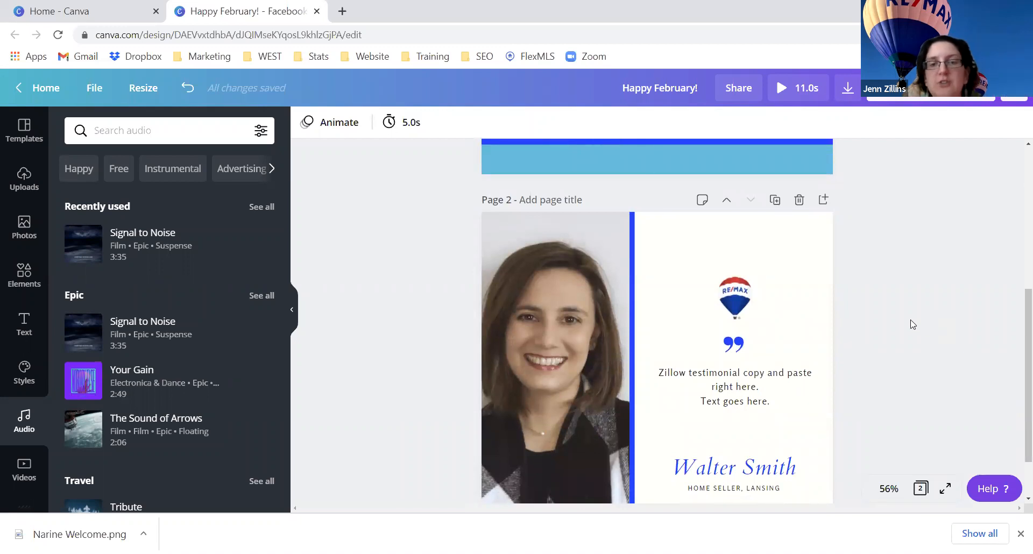
pyautogui.scroll(-2, 912, 324)
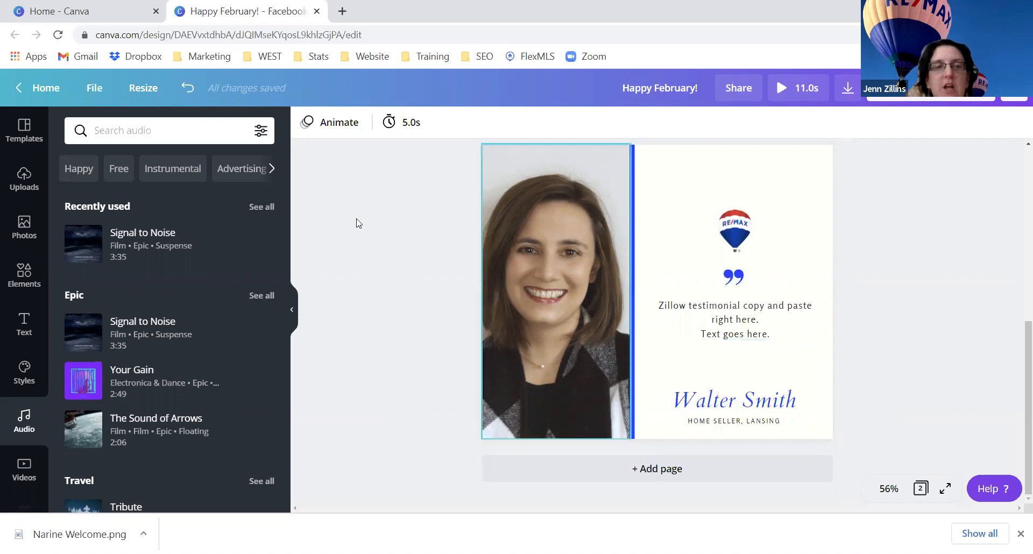
# - Browse the circle sticker suggestions in the elements library, then find the square frames under the "Square sticker" suggestion
pyautogui.click(20, 278)
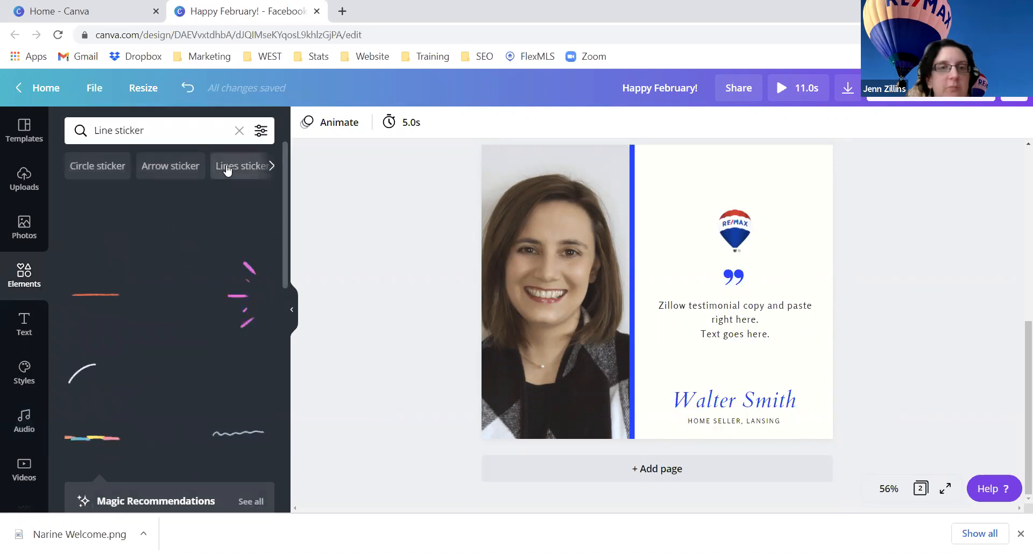
pyautogui.click(110, 170)
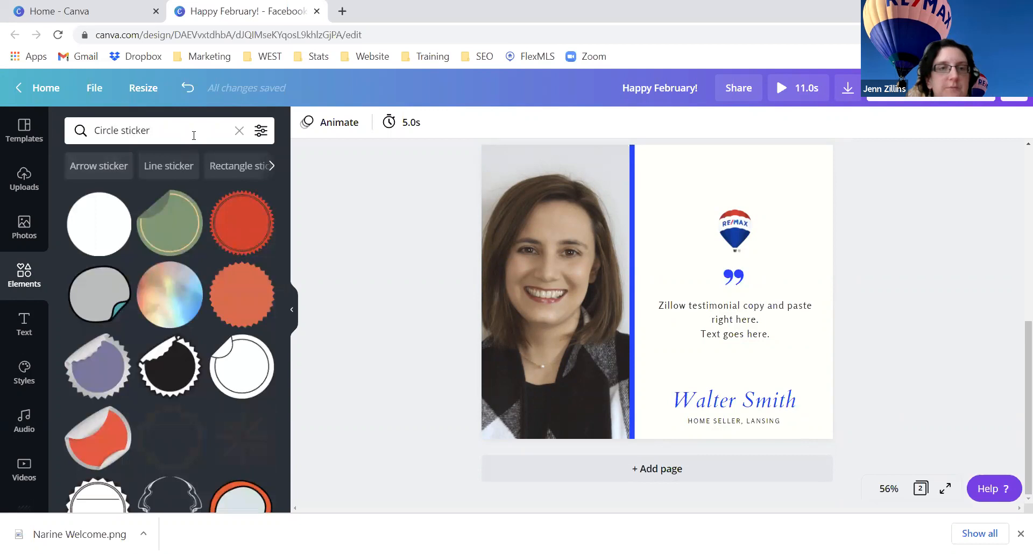
pyautogui.click(271, 165)
pyautogui.click(271, 165)
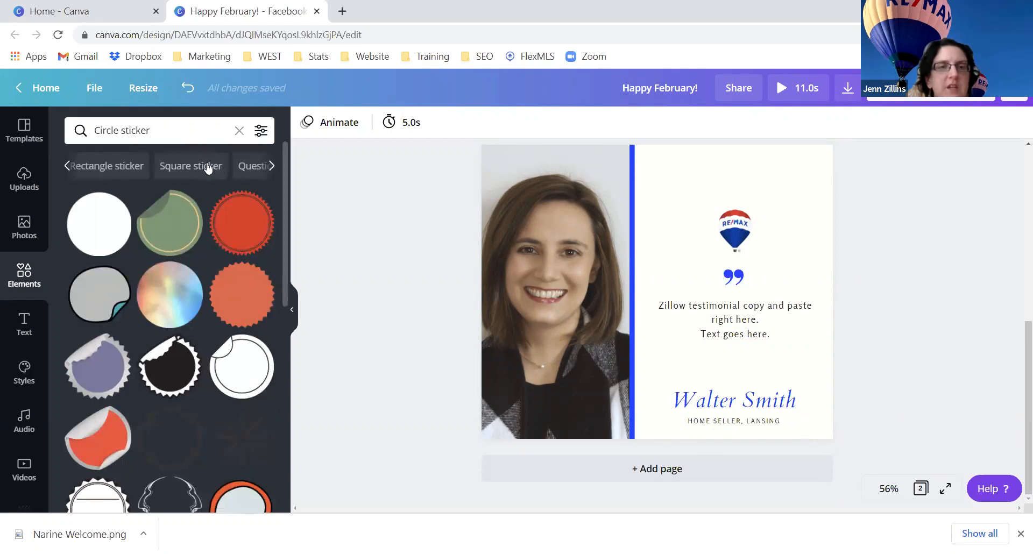
pyautogui.click(207, 167)
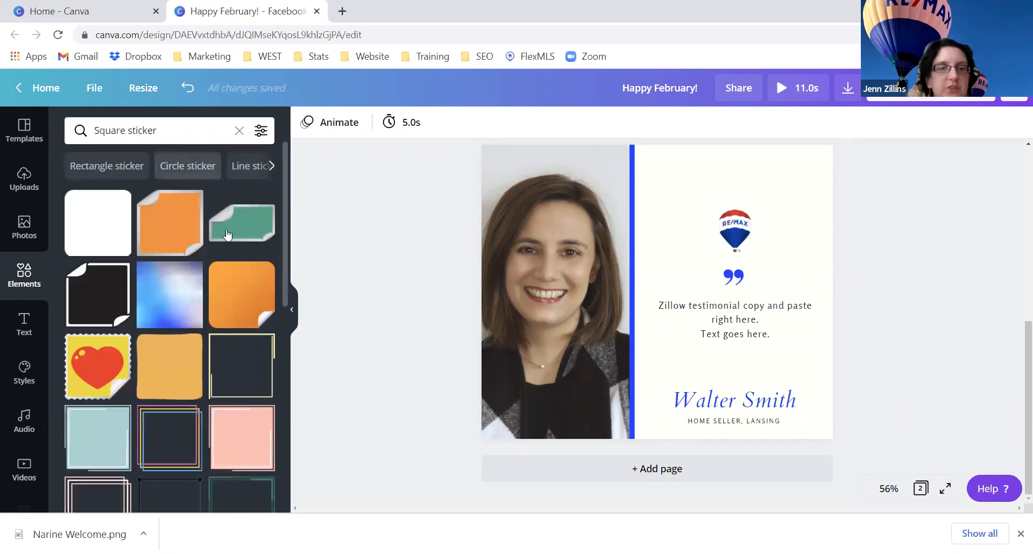
pyautogui.scroll(-3, 192, 296)
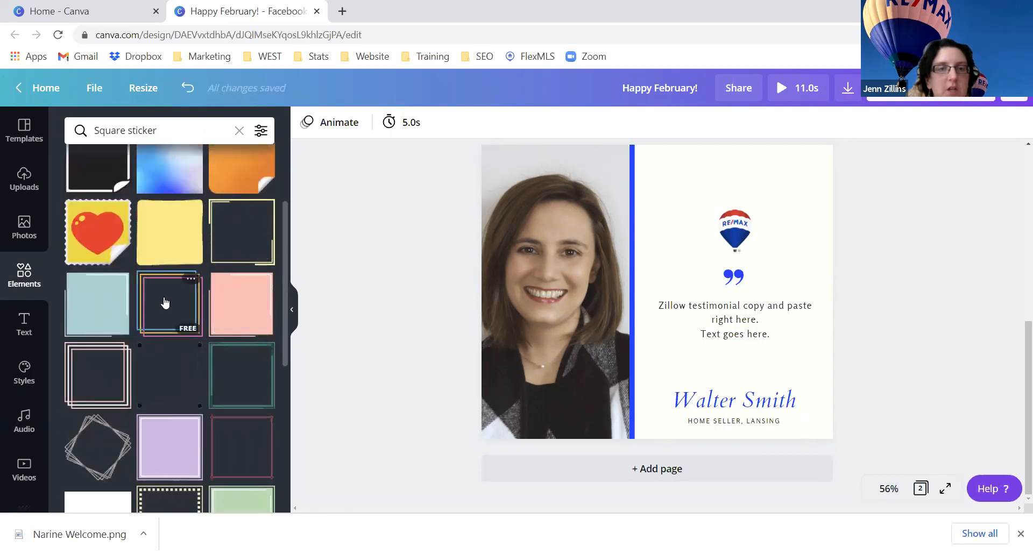
pyautogui.scroll(-2, 165, 299)
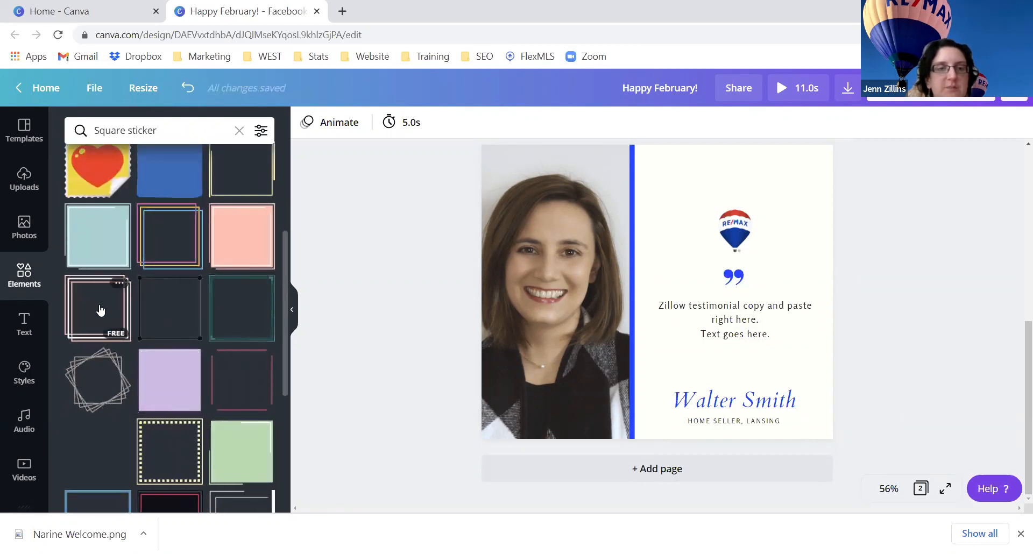
# - Try the layered pink-and-white square frame and the dark green square frame on page 2, removing each one
pyautogui.click(102, 314)
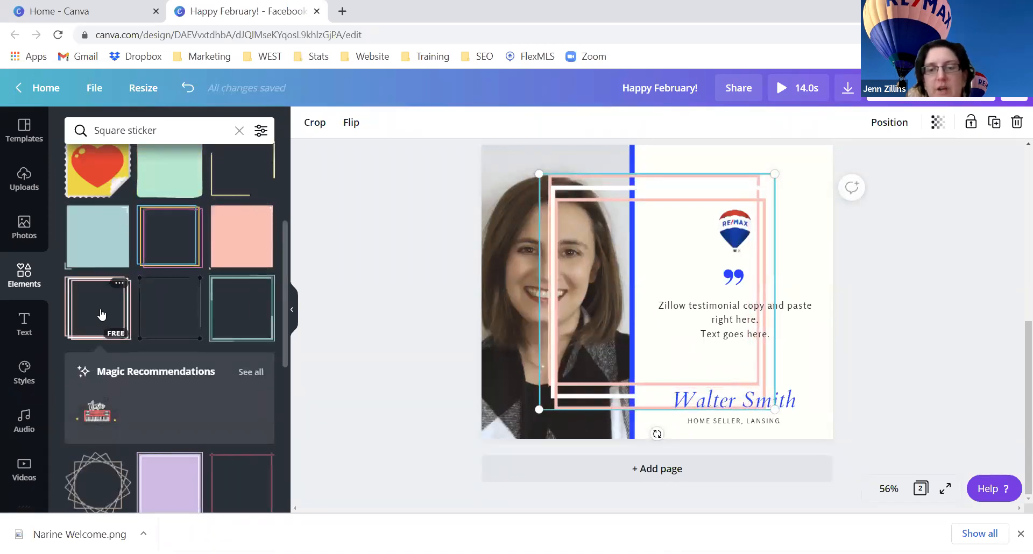
pyautogui.press('Delete')
pyautogui.click(226, 306)
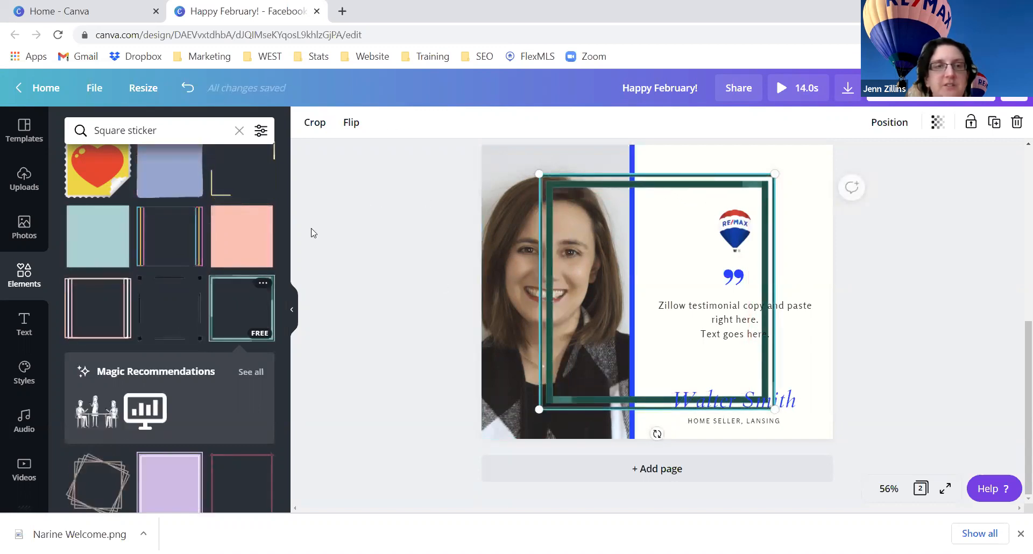
pyautogui.press('Delete')
# - Add the animated green-and-blue gradient square frame to page 2 and place it around the logo and testimonial text
pyautogui.scroll(-4, 237, 293)
pyautogui.scroll(-3, 239, 298)
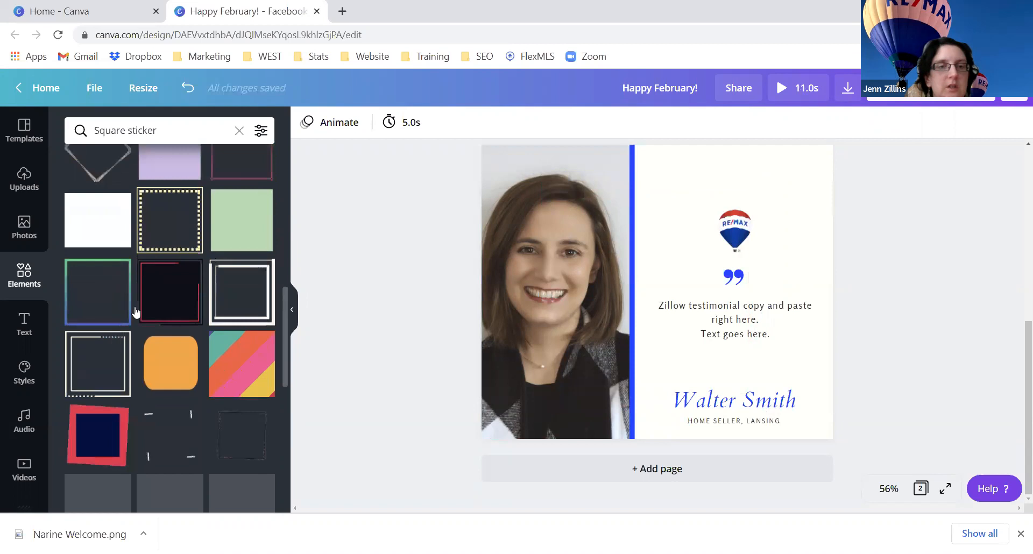
pyautogui.click(105, 300)
pyautogui.moveTo(645, 277); pyautogui.dragTo(745, 290)
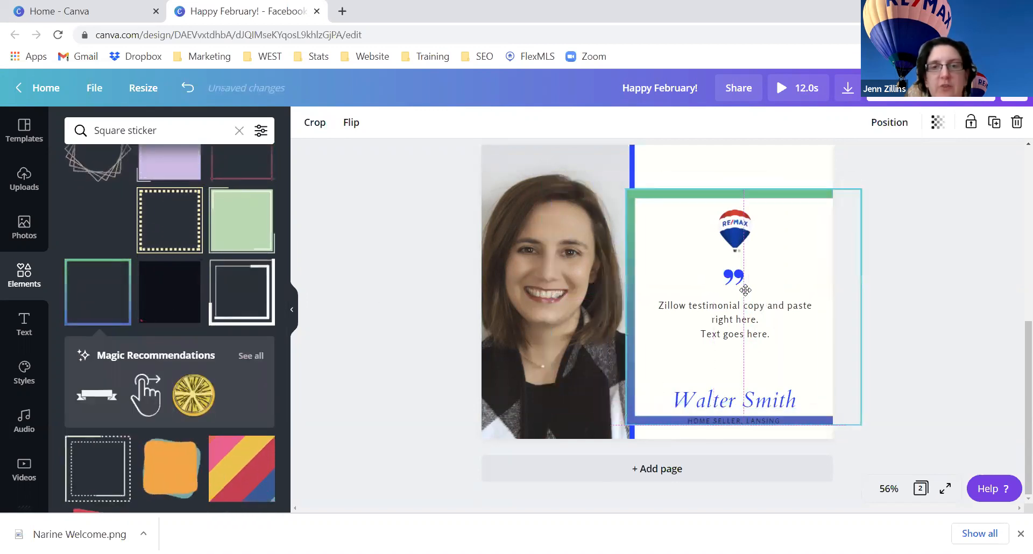
pyautogui.click(962, 279)
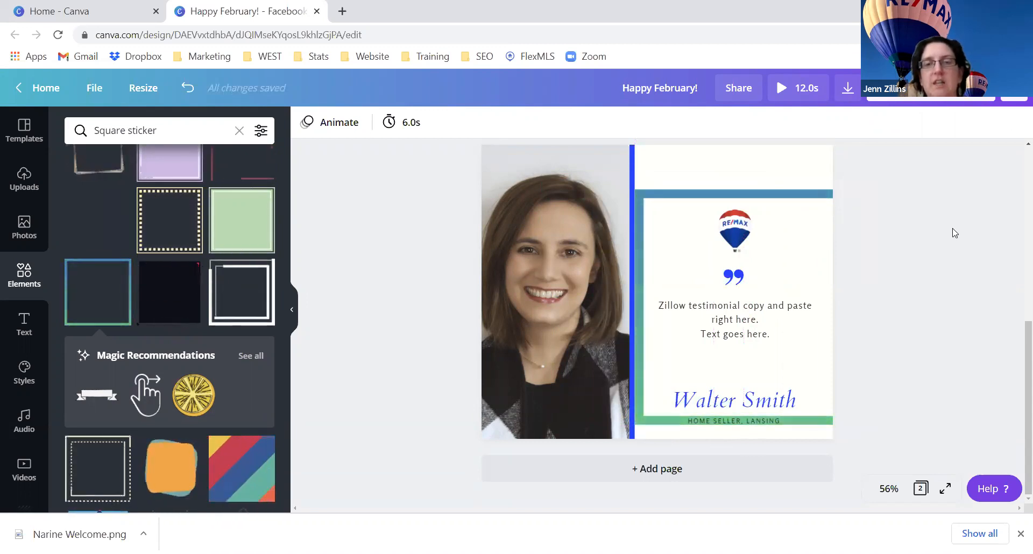
# - Check the download settings and the Facebook Page publishing options, closing both without exporting or posting
pyautogui.click(848, 91)
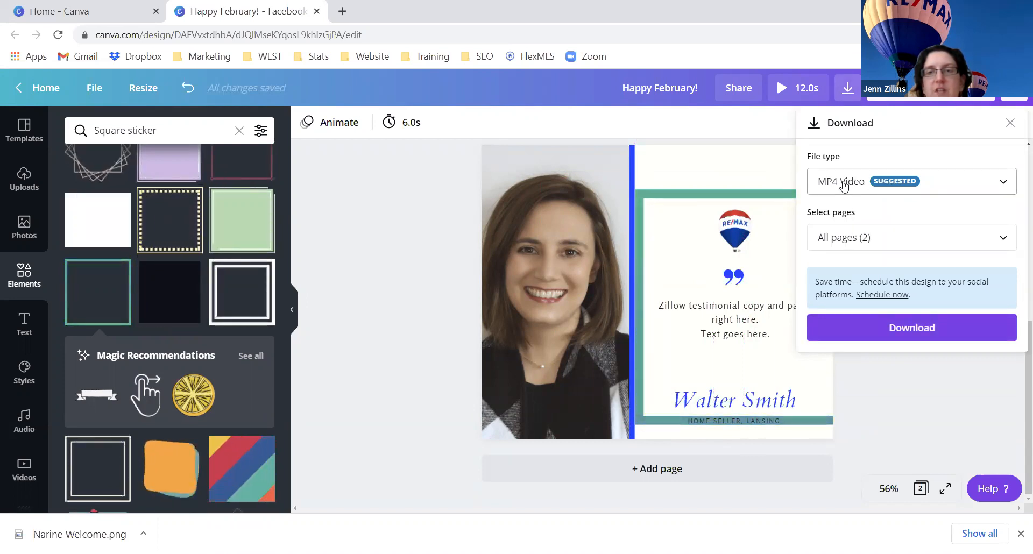
pyautogui.click(472, 189)
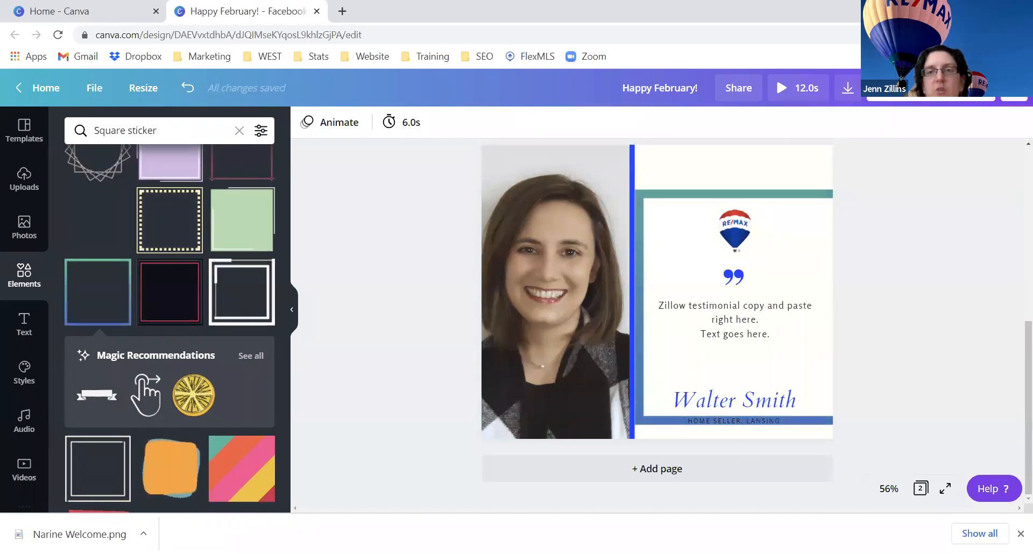
pyautogui.click(930, 97)
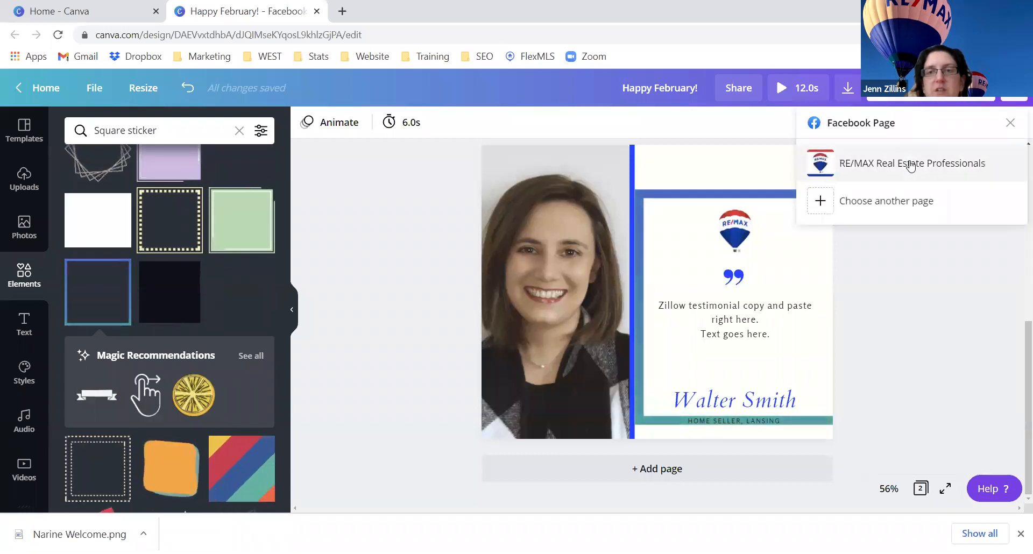
pyautogui.click(382, 204)
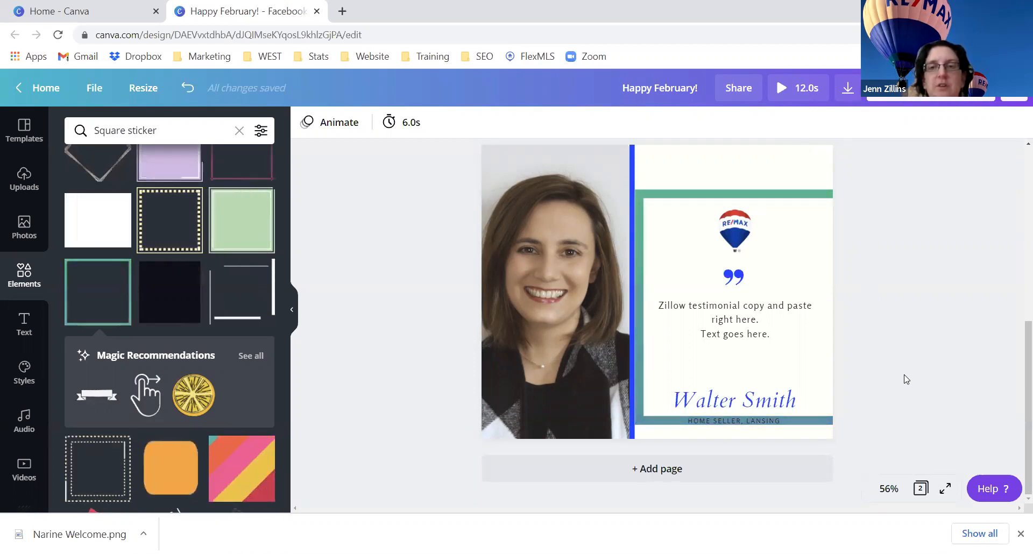
pyautogui.scroll(5, 906, 380)
pyautogui.scroll(-5, 906, 379)
pyautogui.scroll(5, 906, 380)
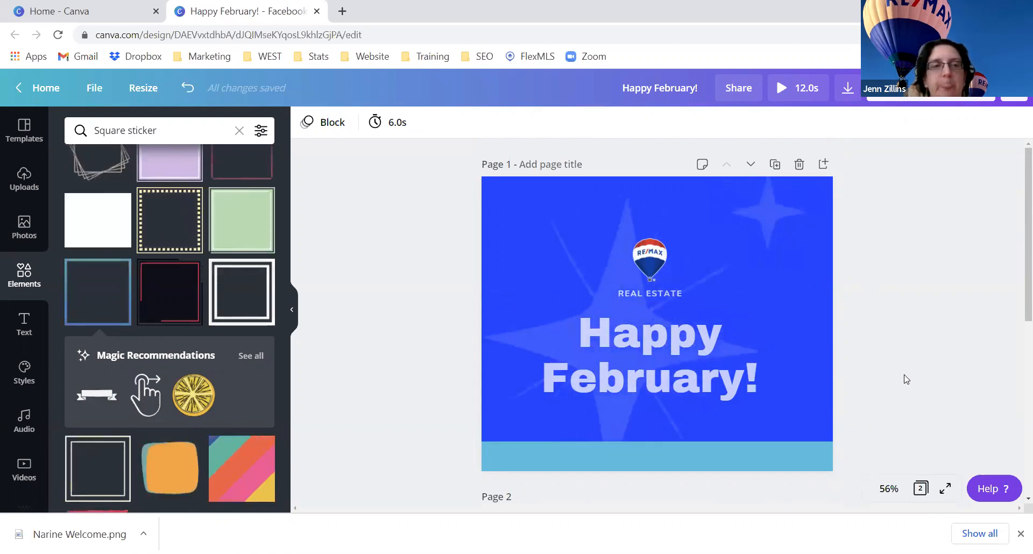
pyautogui.scroll(-5, 905, 380)
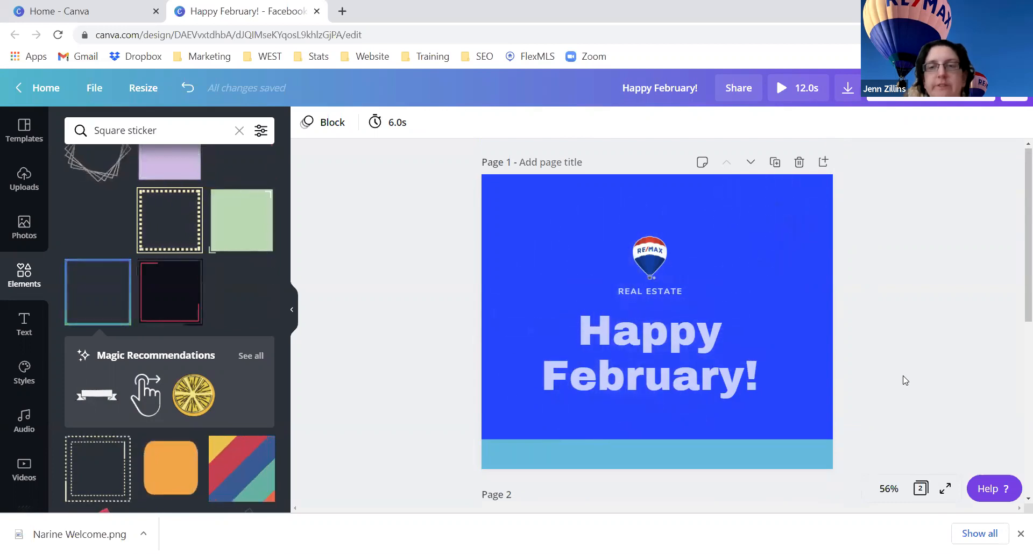
pyautogui.scroll(5, 905, 381)
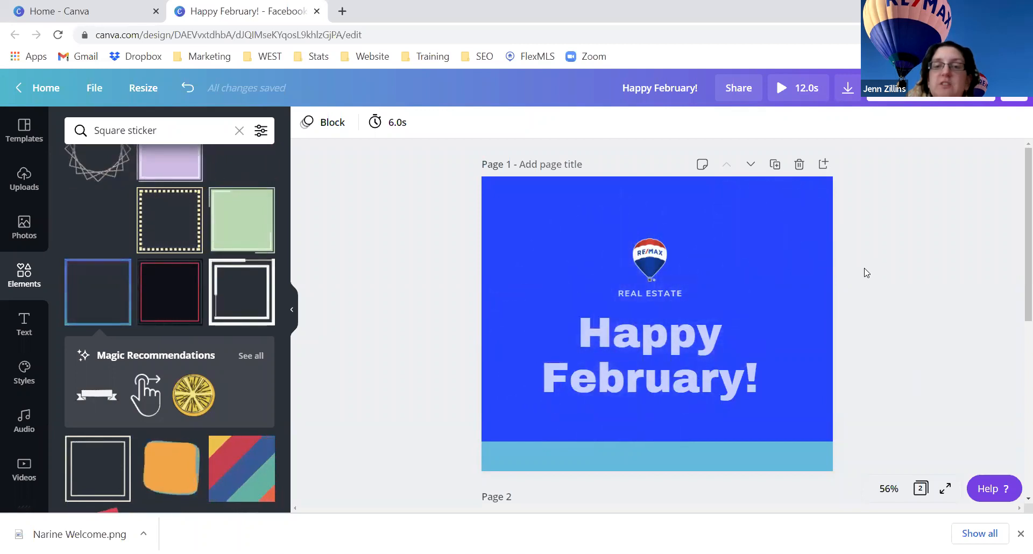
pyautogui.scroll(-6, 863, 272)
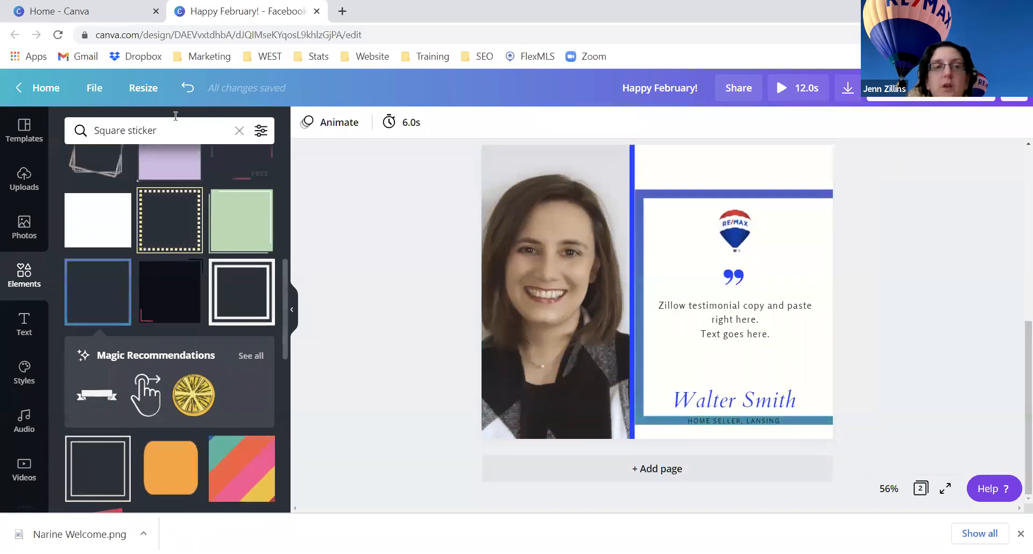
# - Look at the custom and recent size options for resizing the design and close them without resizing
pyautogui.click(151, 93)
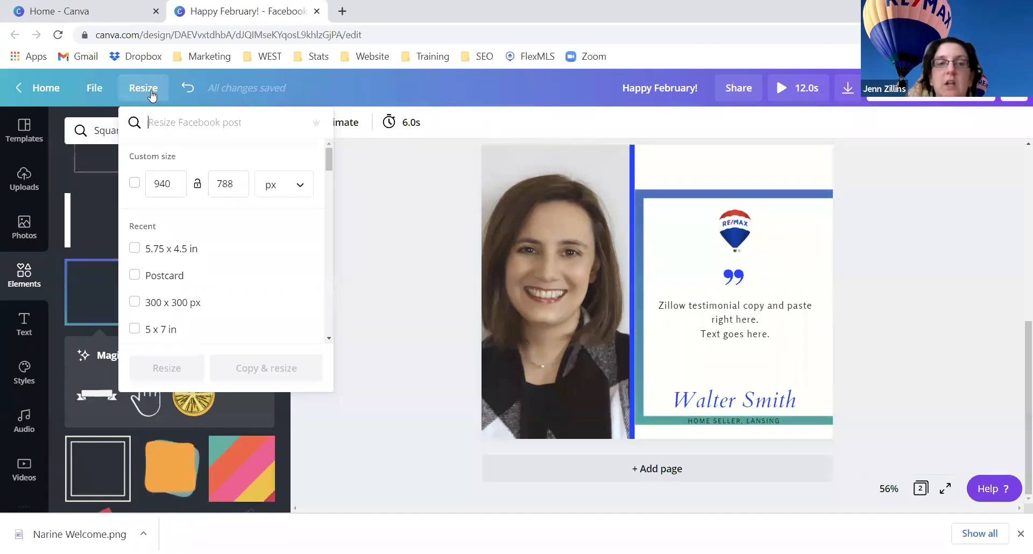
pyautogui.click(373, 224)
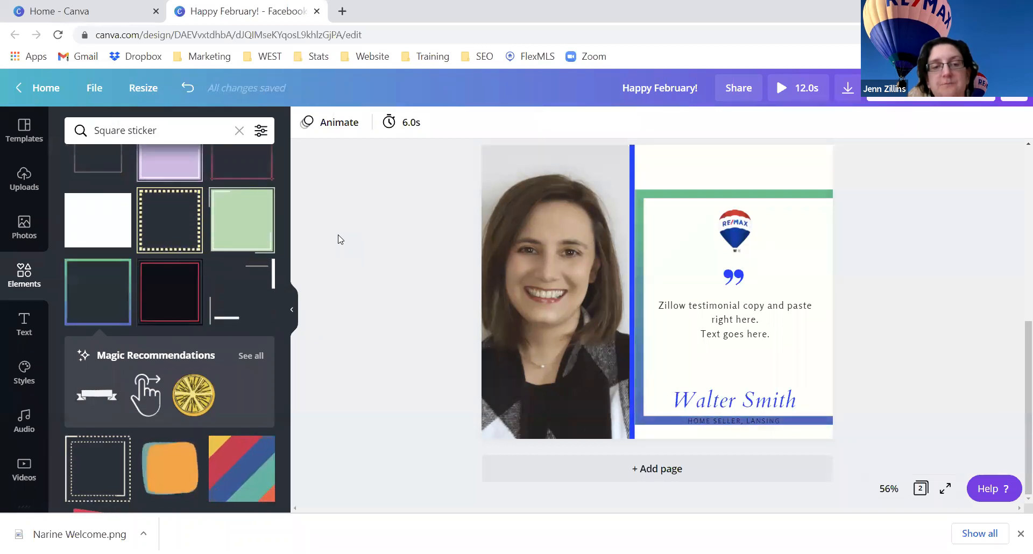
# - Try an animated black rotating square outline sticker on page 2, then delete it
pyautogui.scroll(-3, 277, 302)
pyautogui.scroll(-2, 277, 301)
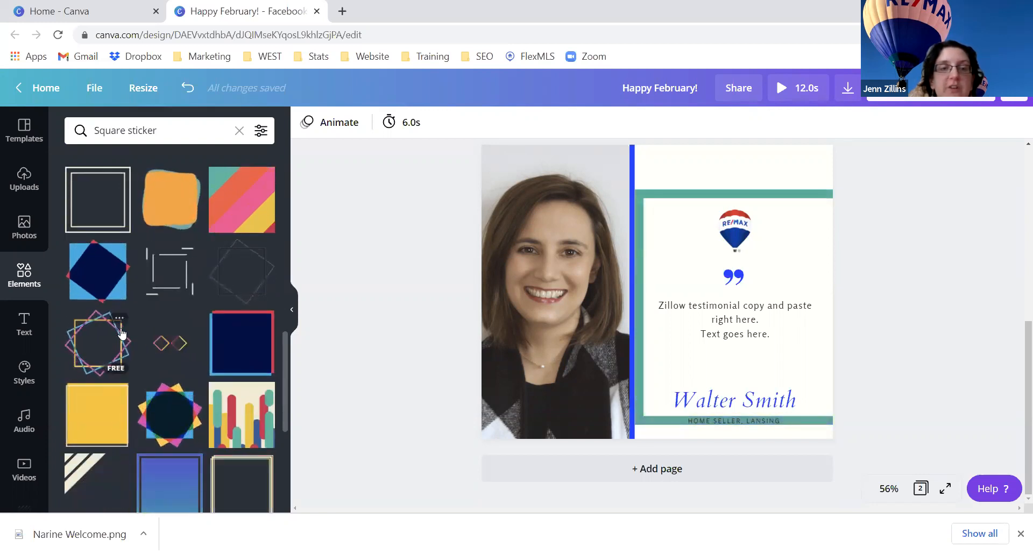
pyautogui.scroll(-3, 113, 341)
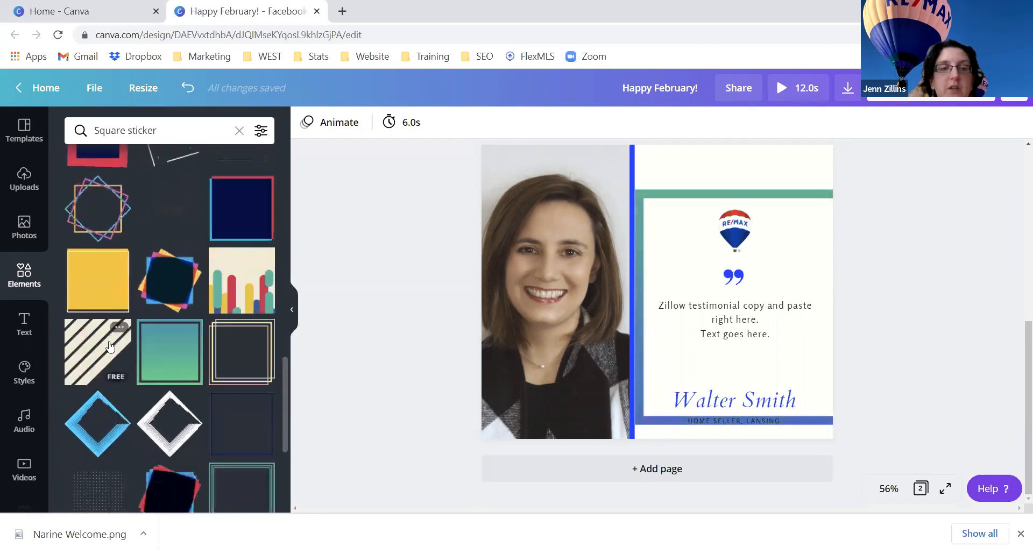
pyautogui.scroll(3, 232, 345)
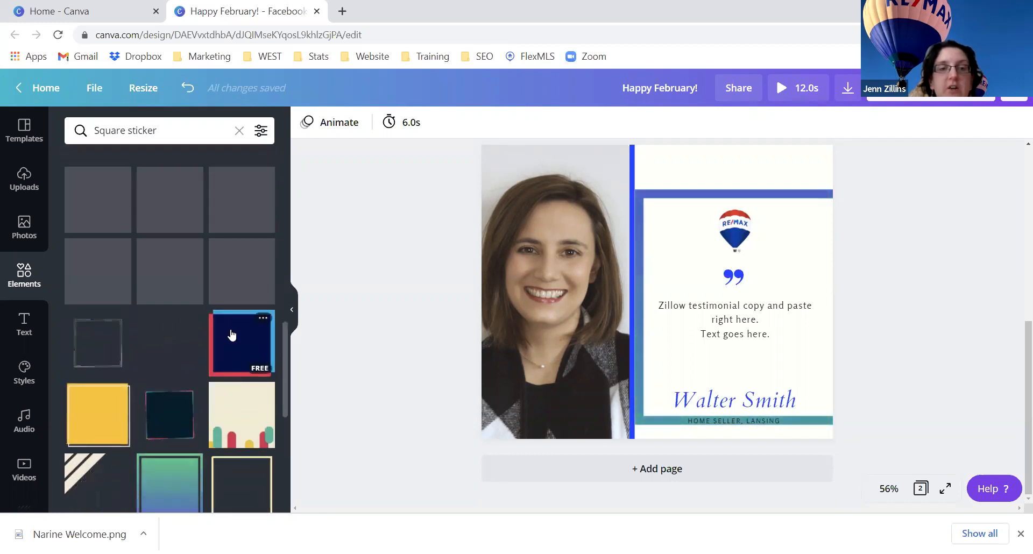
pyautogui.click(235, 277)
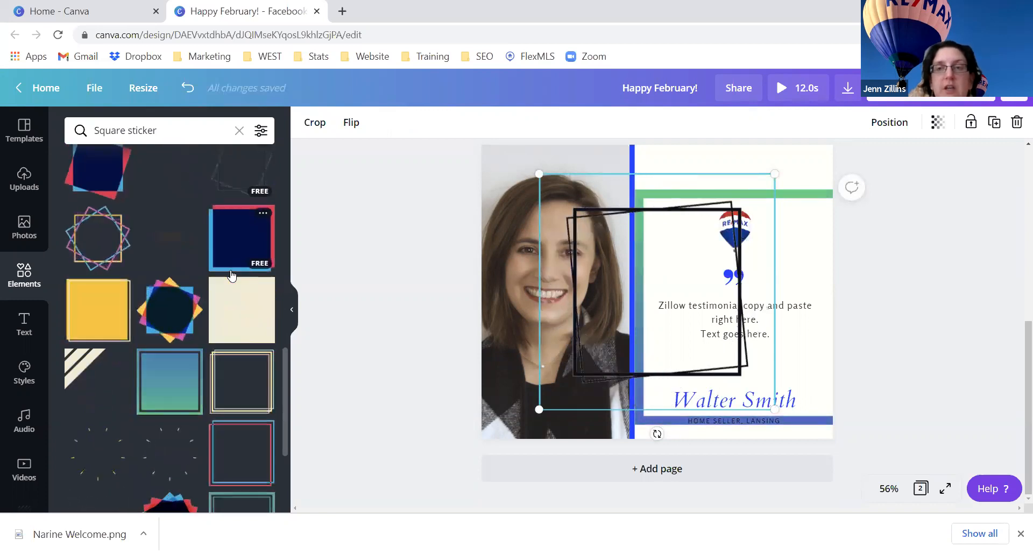
pyautogui.click(1015, 125)
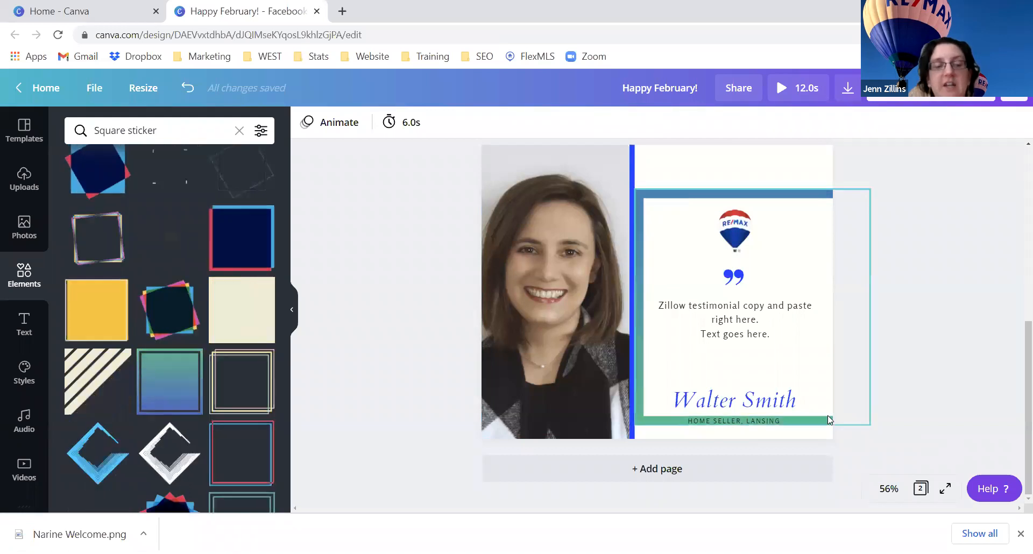
pyautogui.scroll(6, 811, 414)
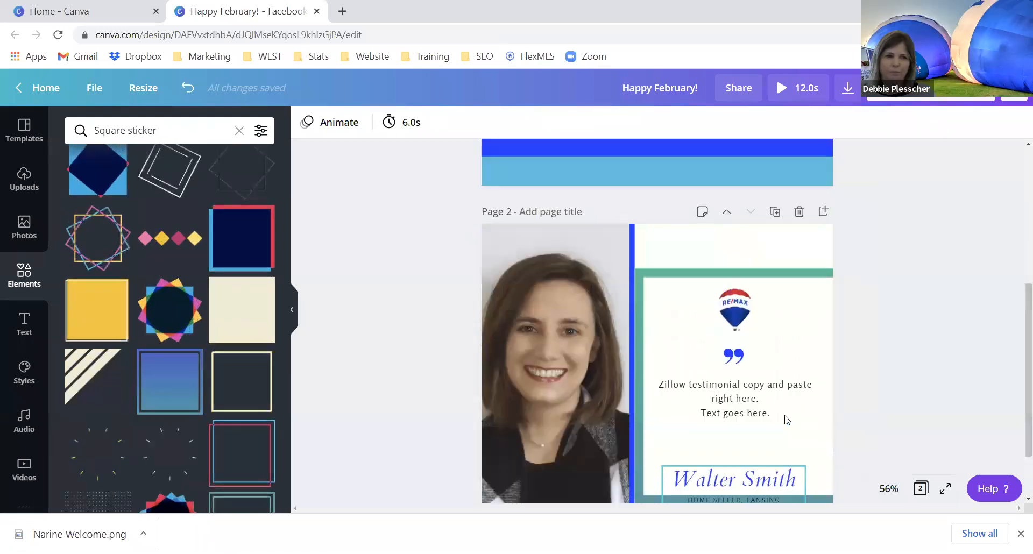